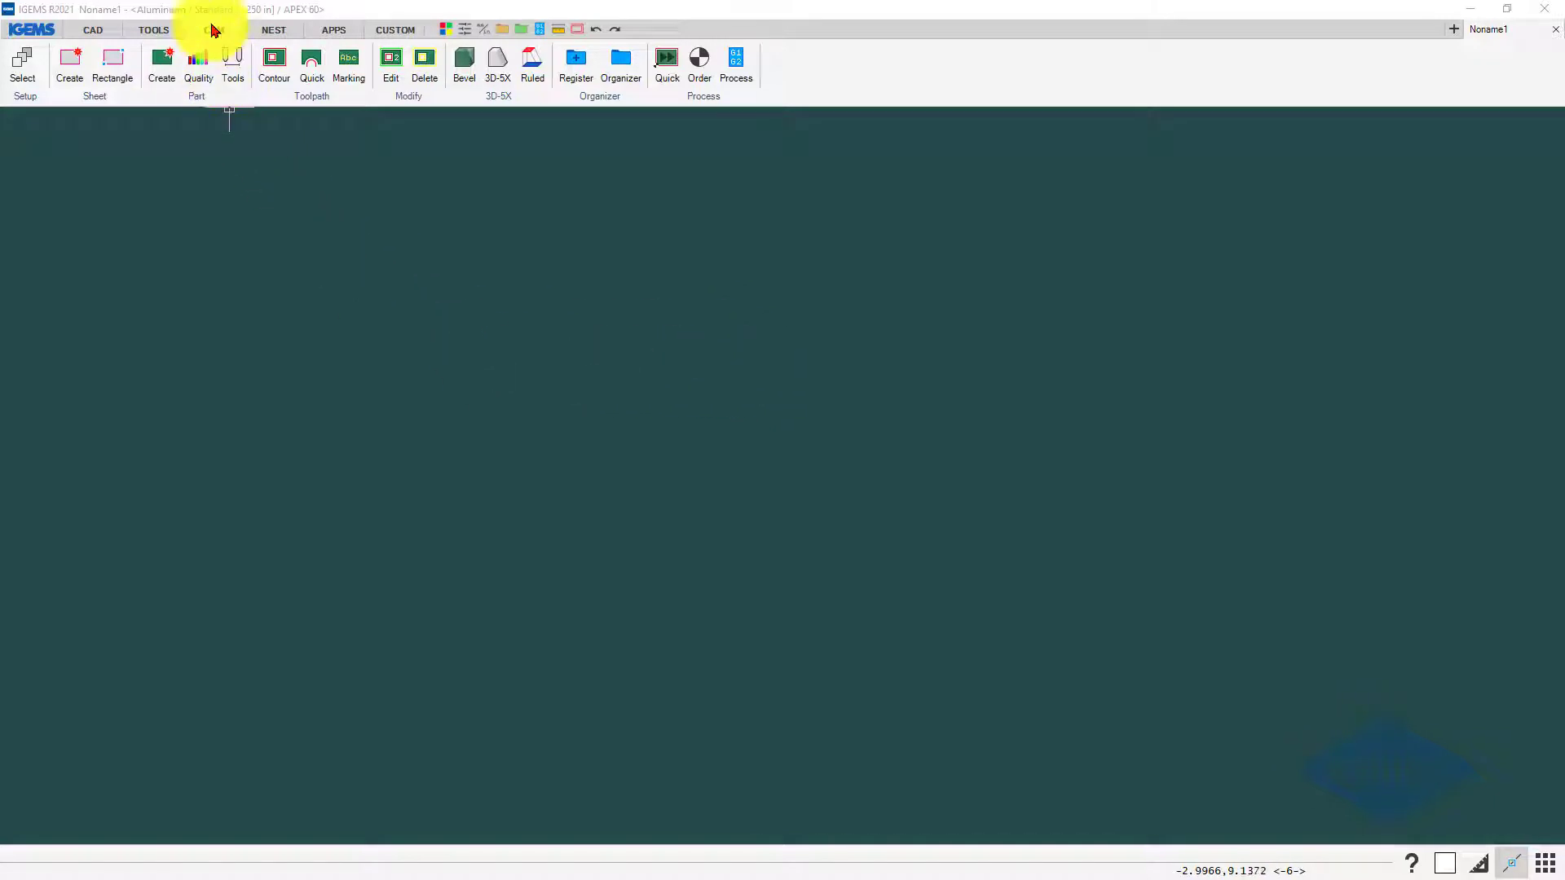
Review the 5 Axis kinematic settings of the APEX 60 machine, including the tilt limits and default TAC, and leave them without saving
click(23, 74)
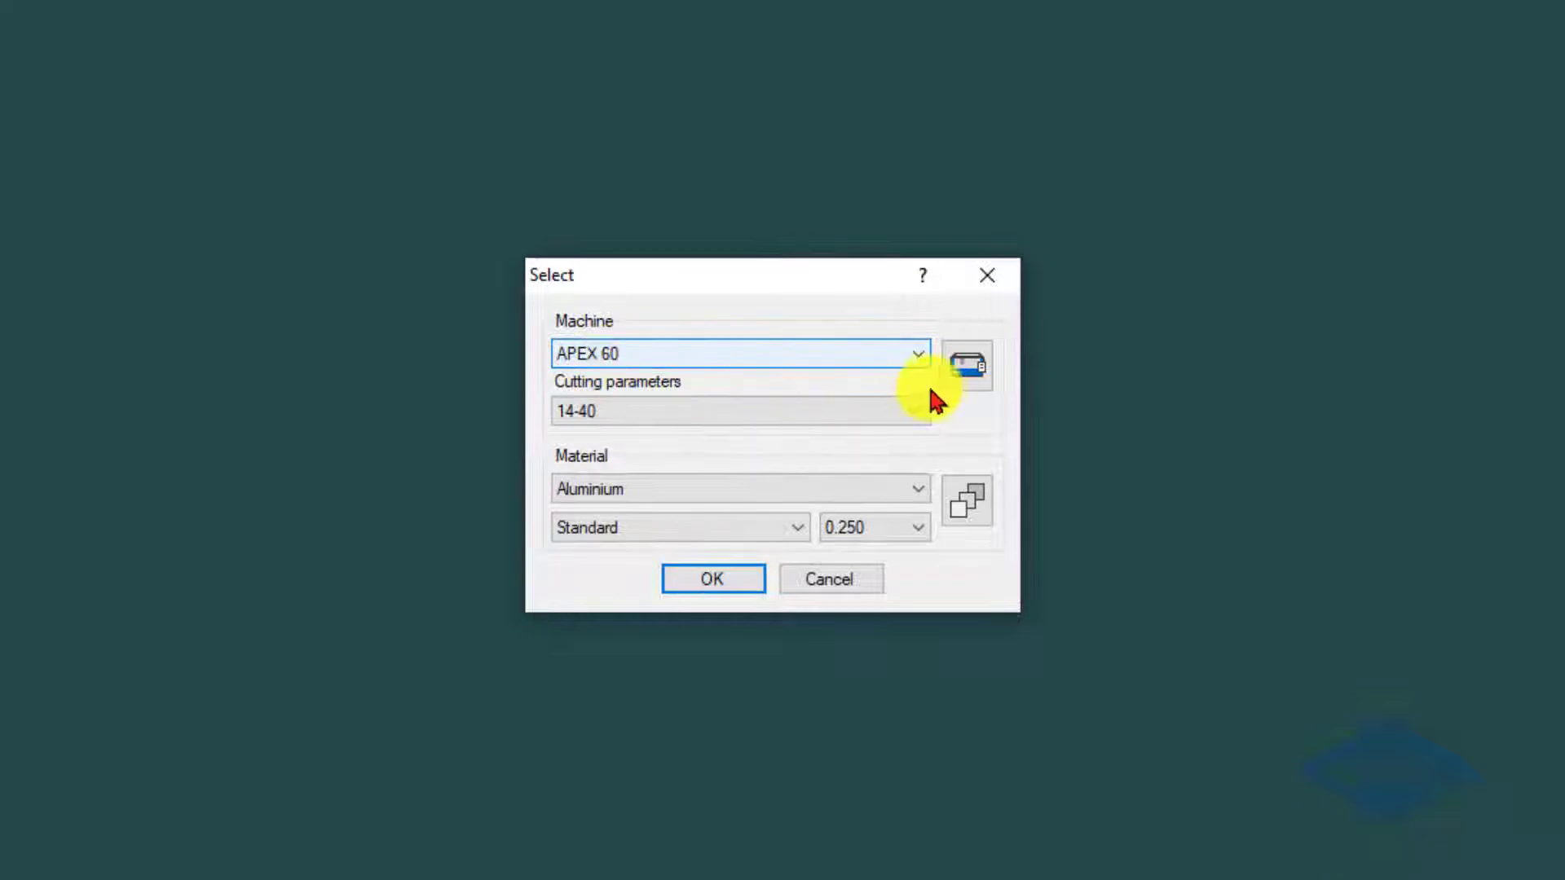
click(968, 383)
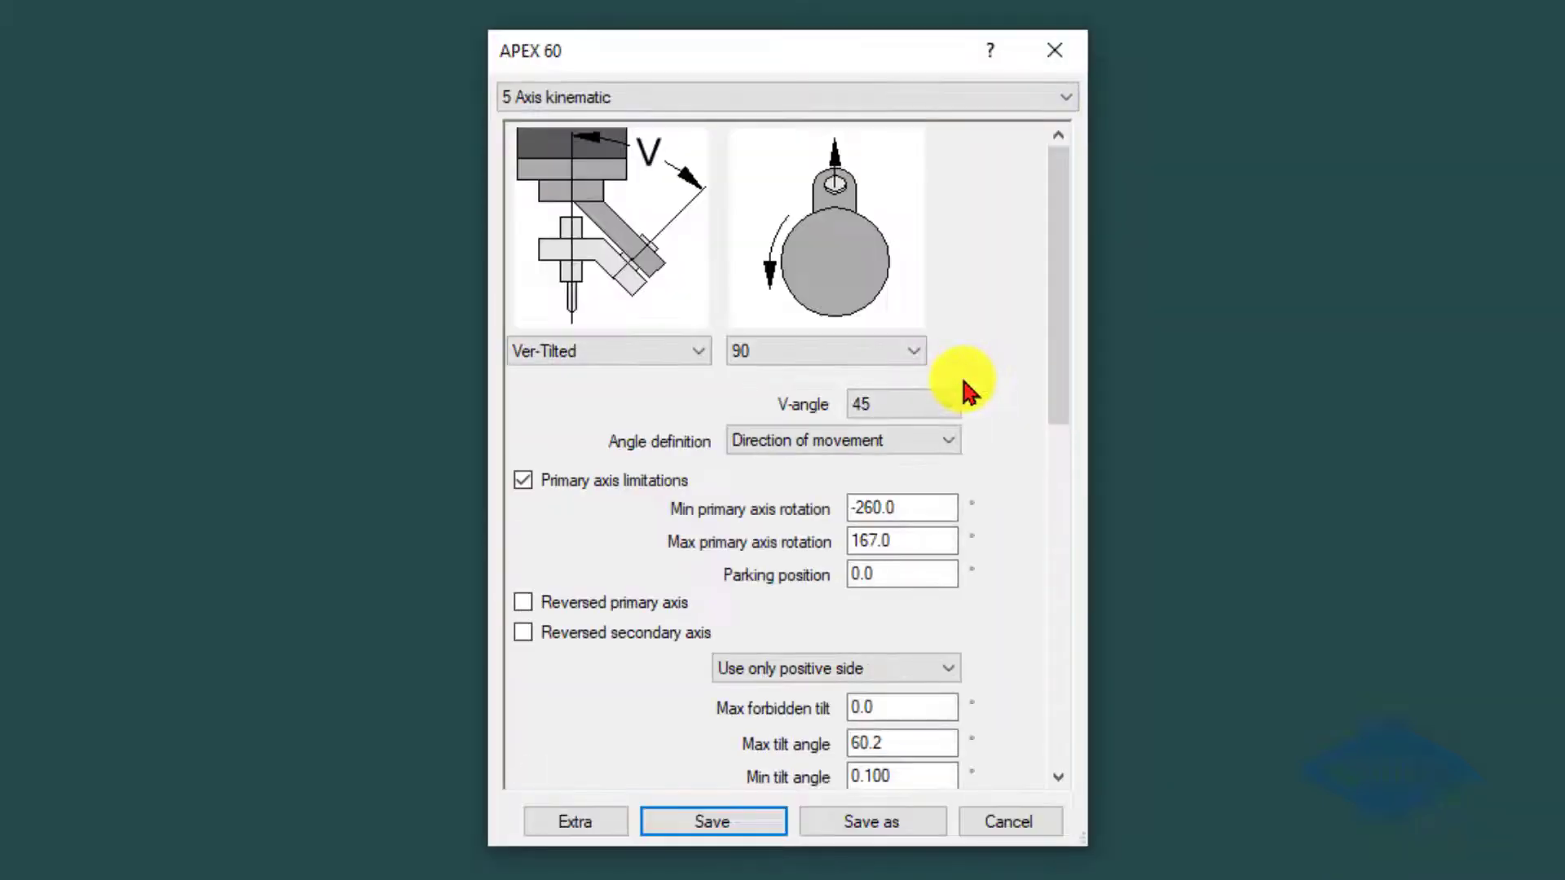
click(747, 102)
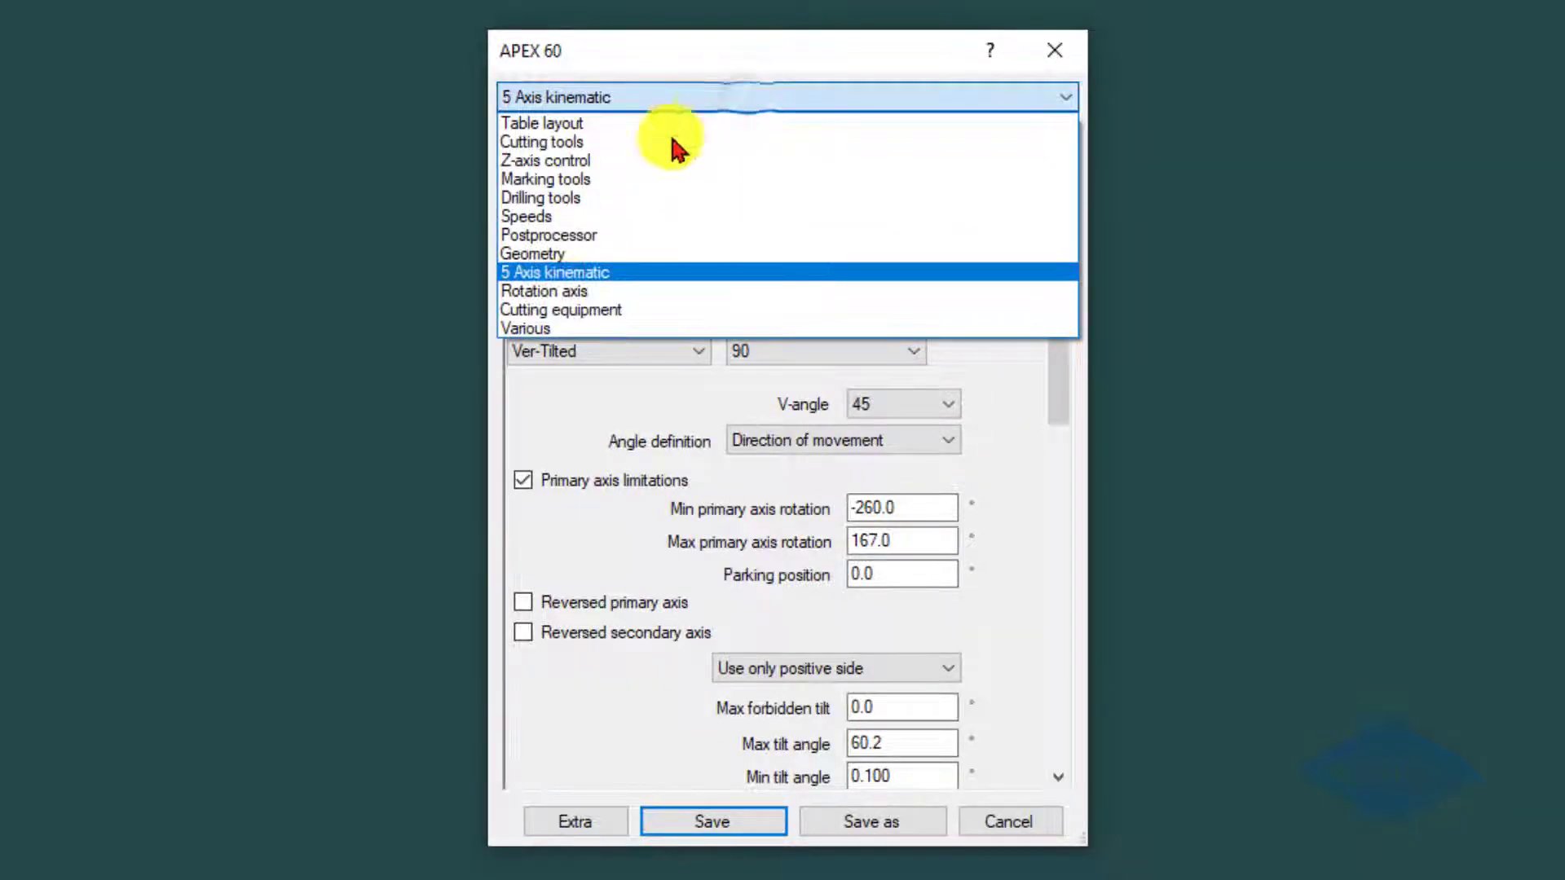
click(568, 275)
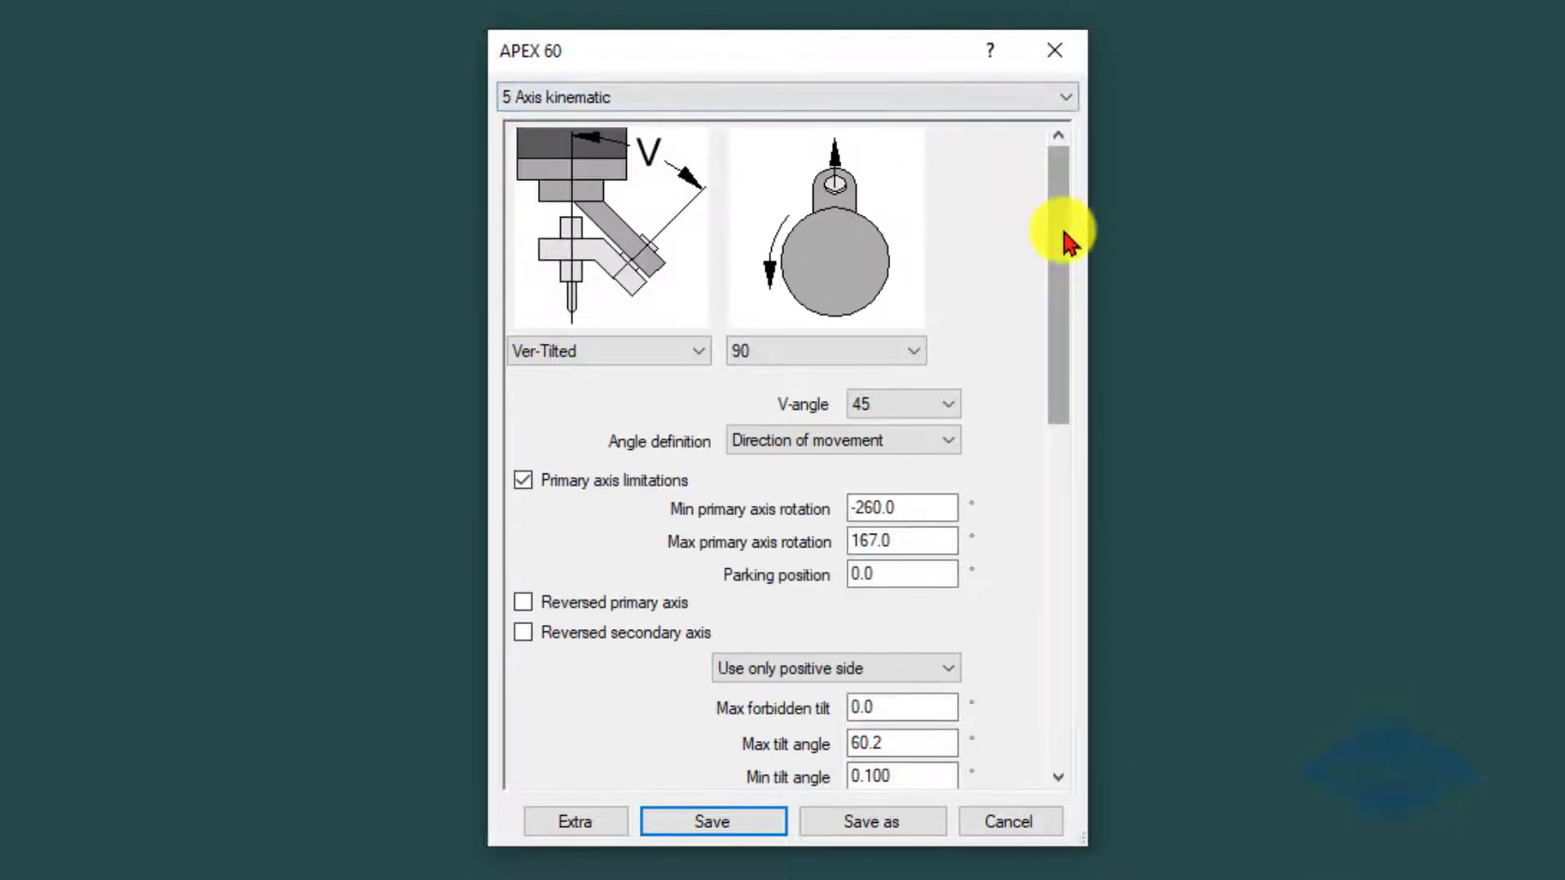
drag(1064, 238, 1062, 337)
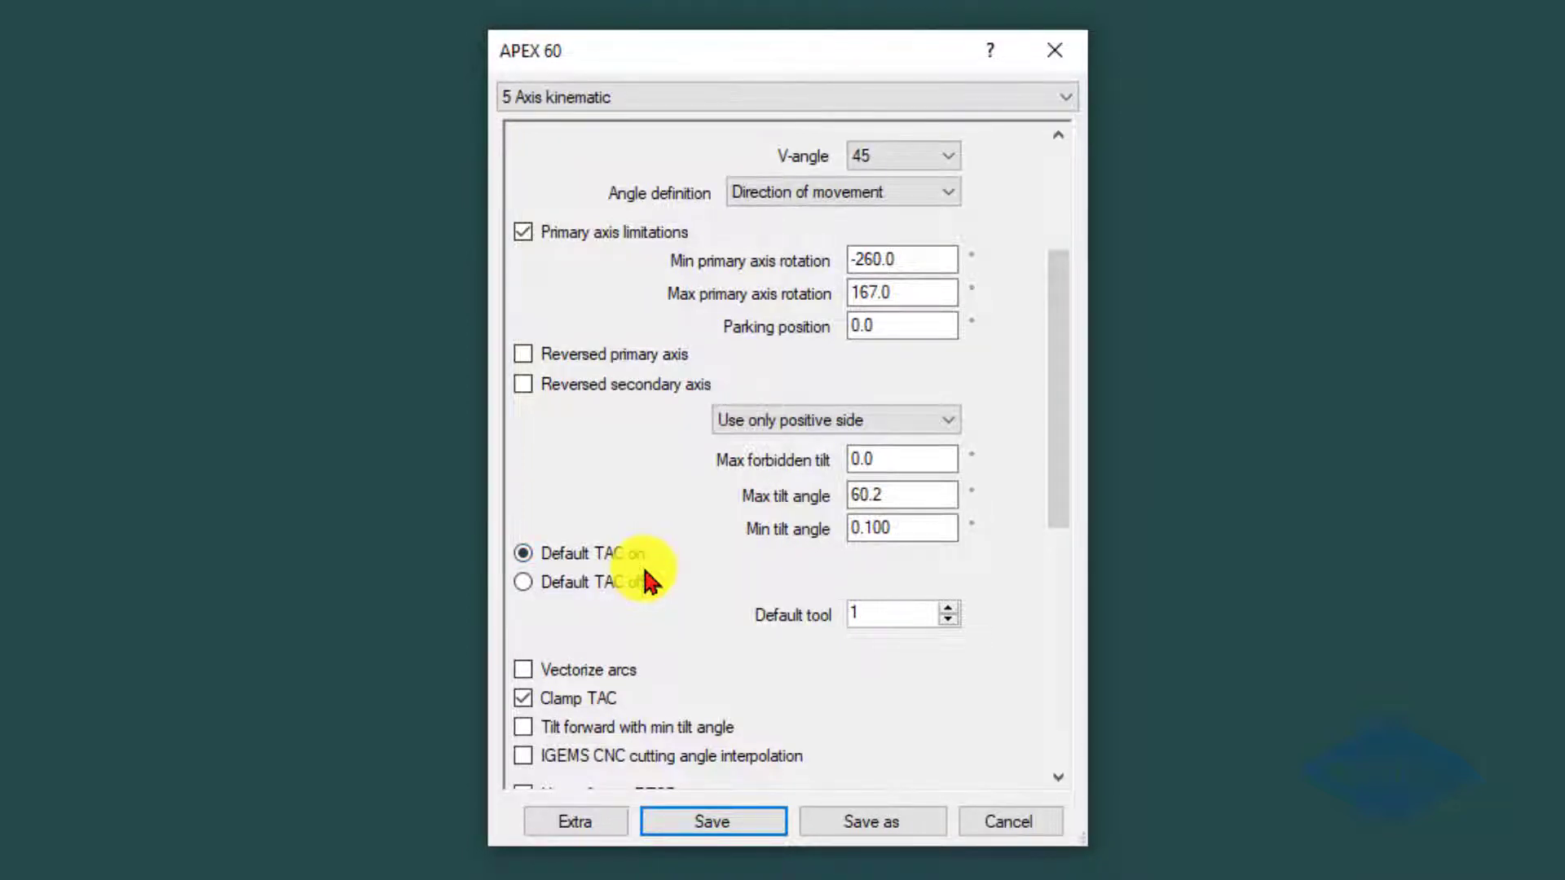
click(1008, 821)
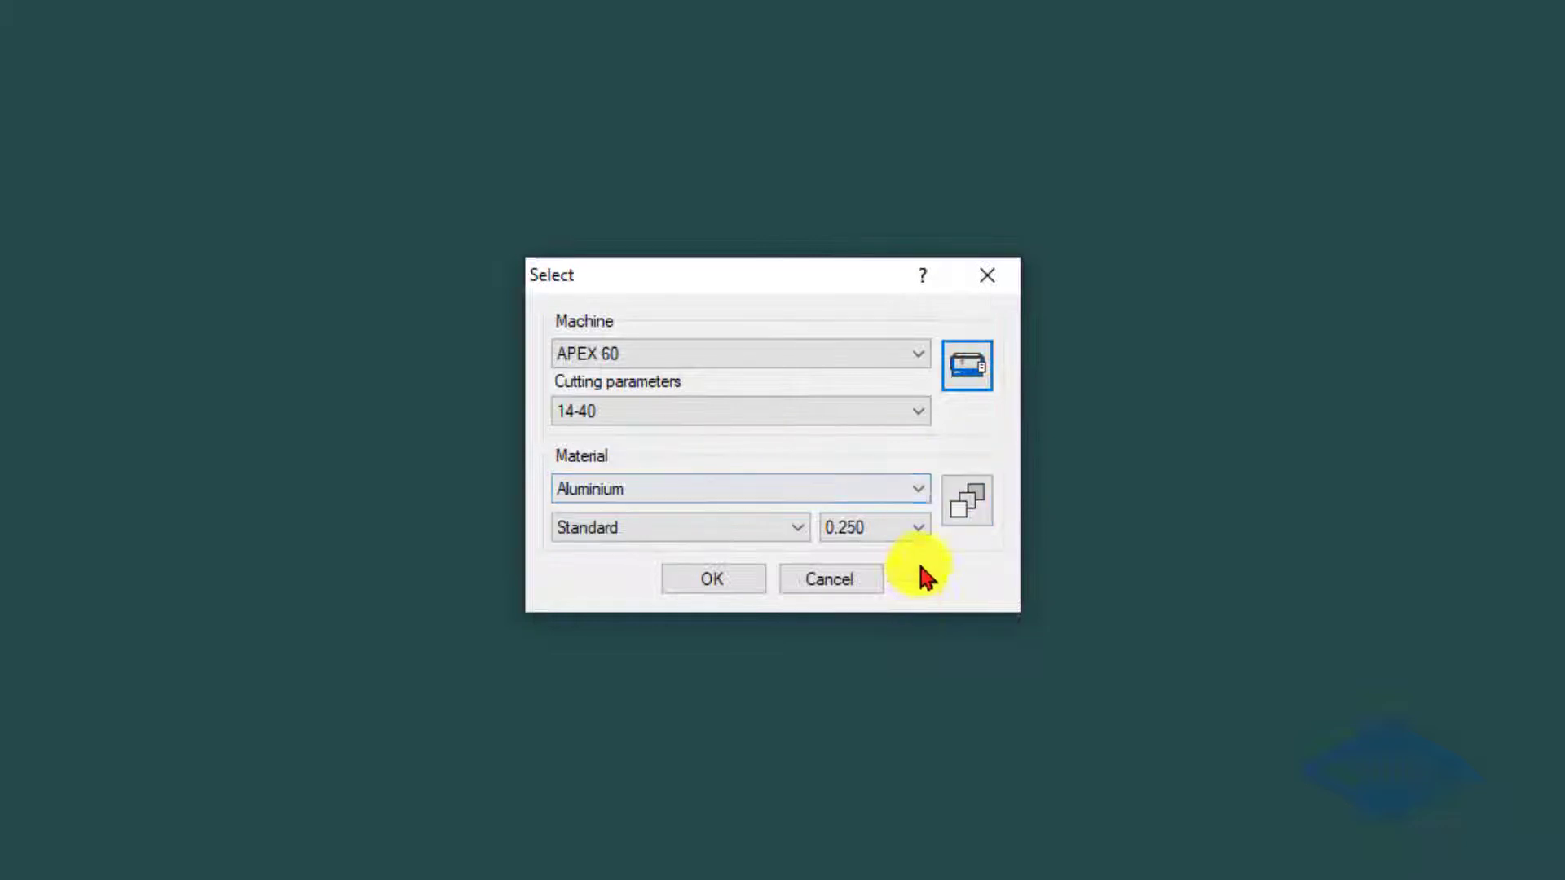
Review the VOC/TAC distances A to D in the cutting data for 0.250 Aluminium, and accept the material setup and machine selection
click(970, 503)
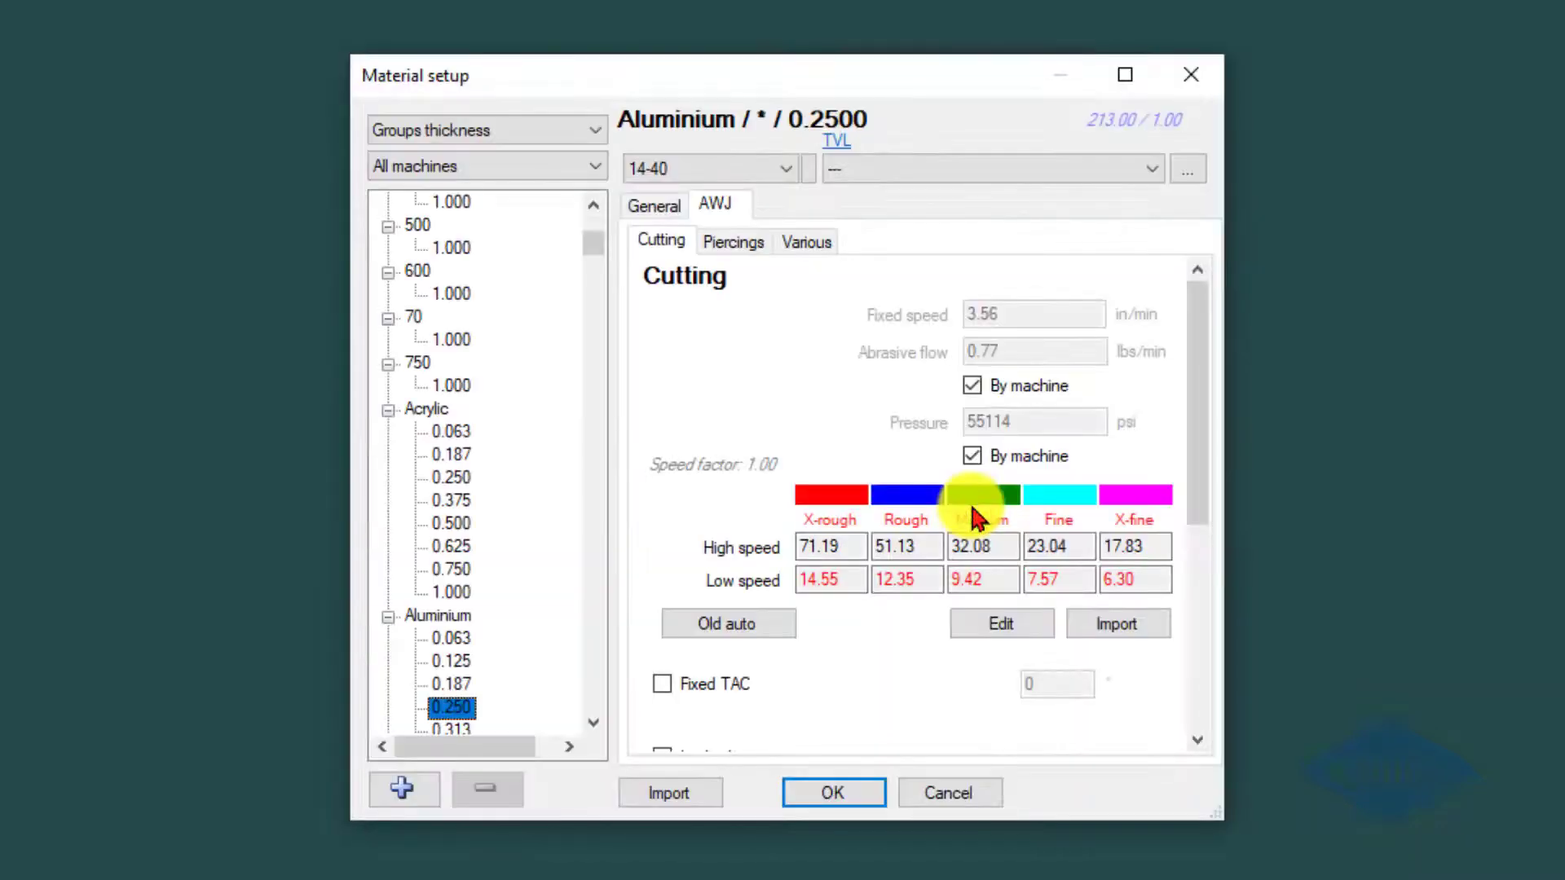
drag(1191, 331, 1213, 513)
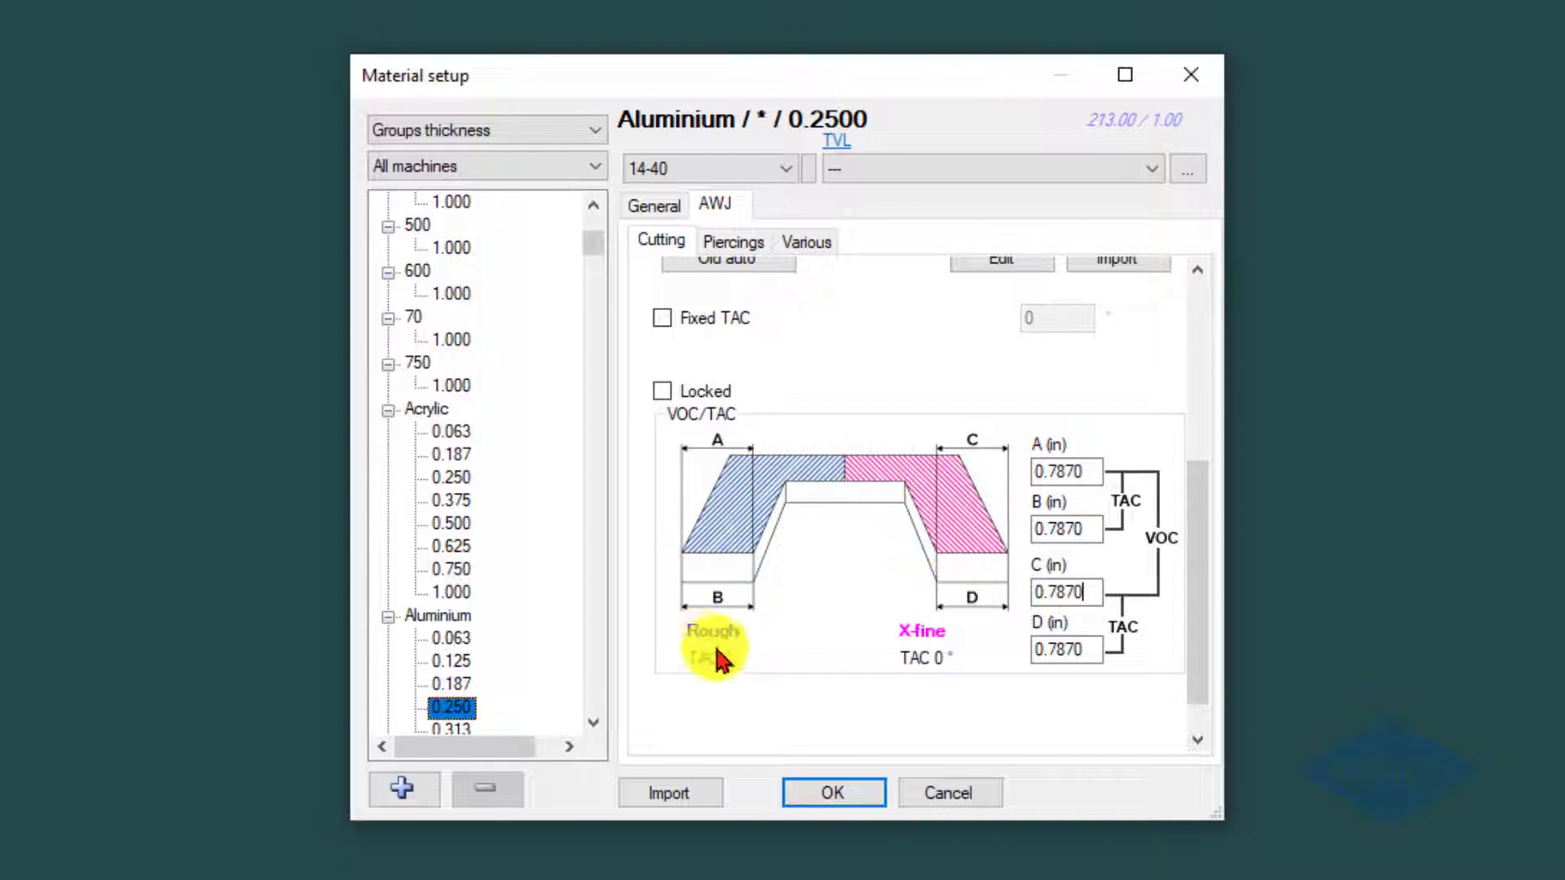
click(1086, 526)
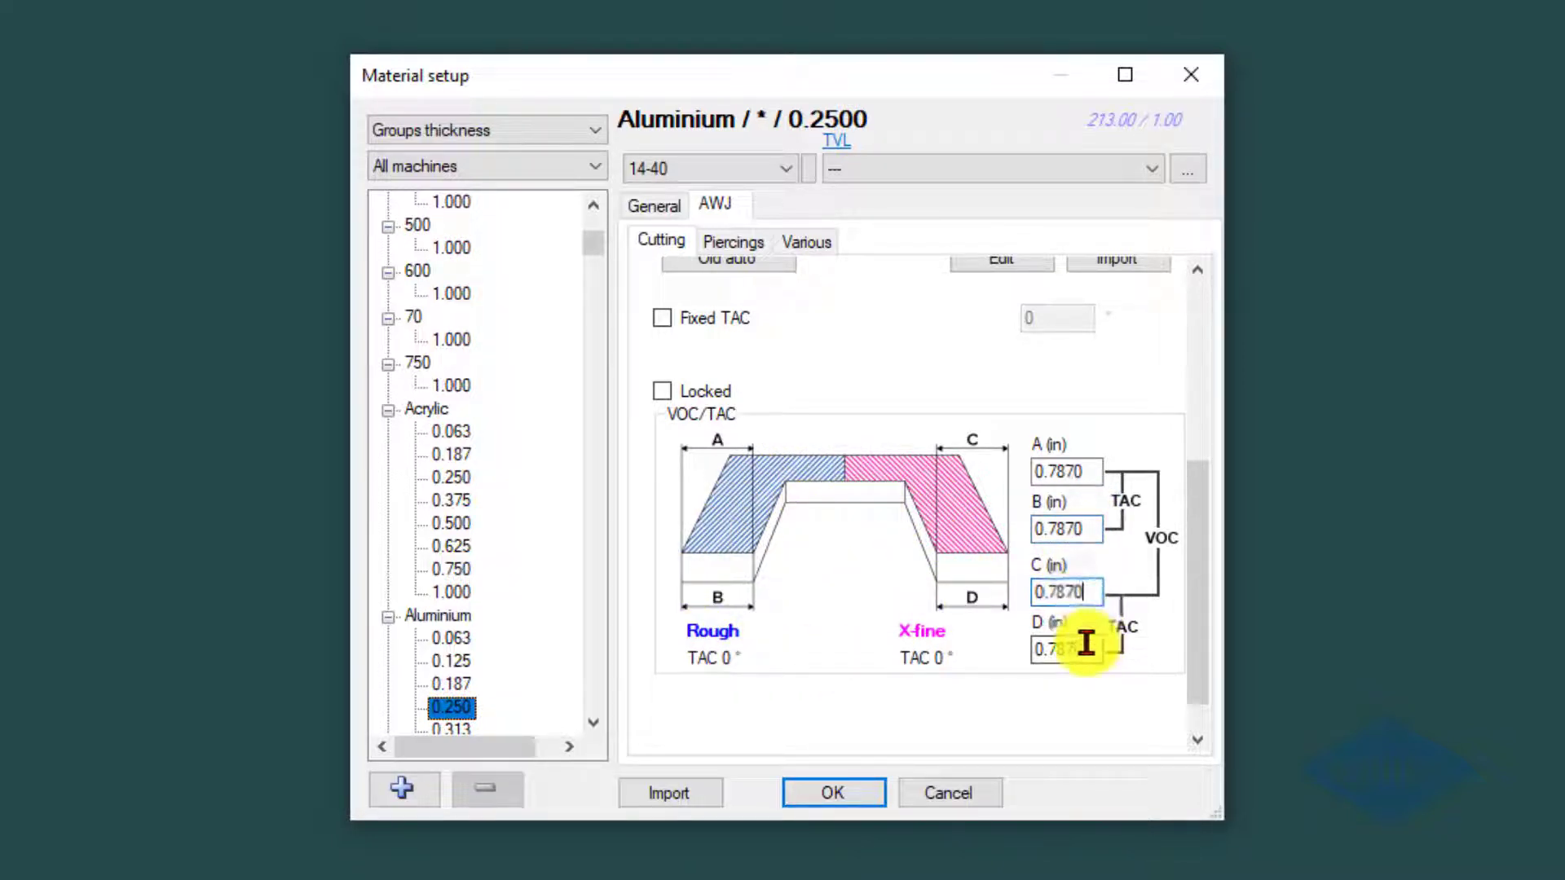
click(1089, 589)
click(1086, 530)
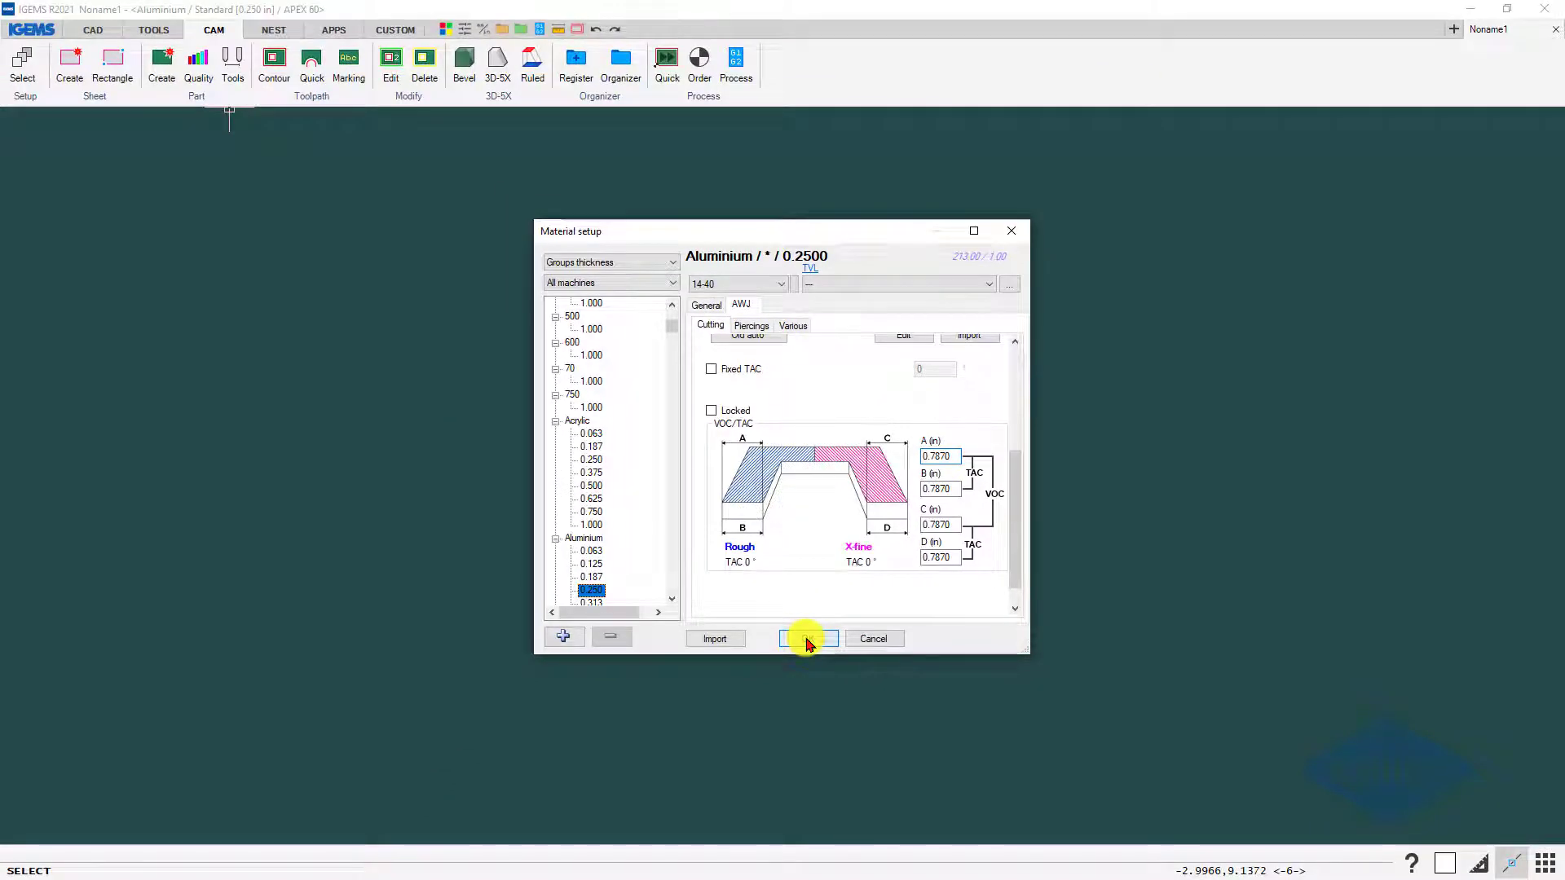
click(807, 641)
click(740, 519)
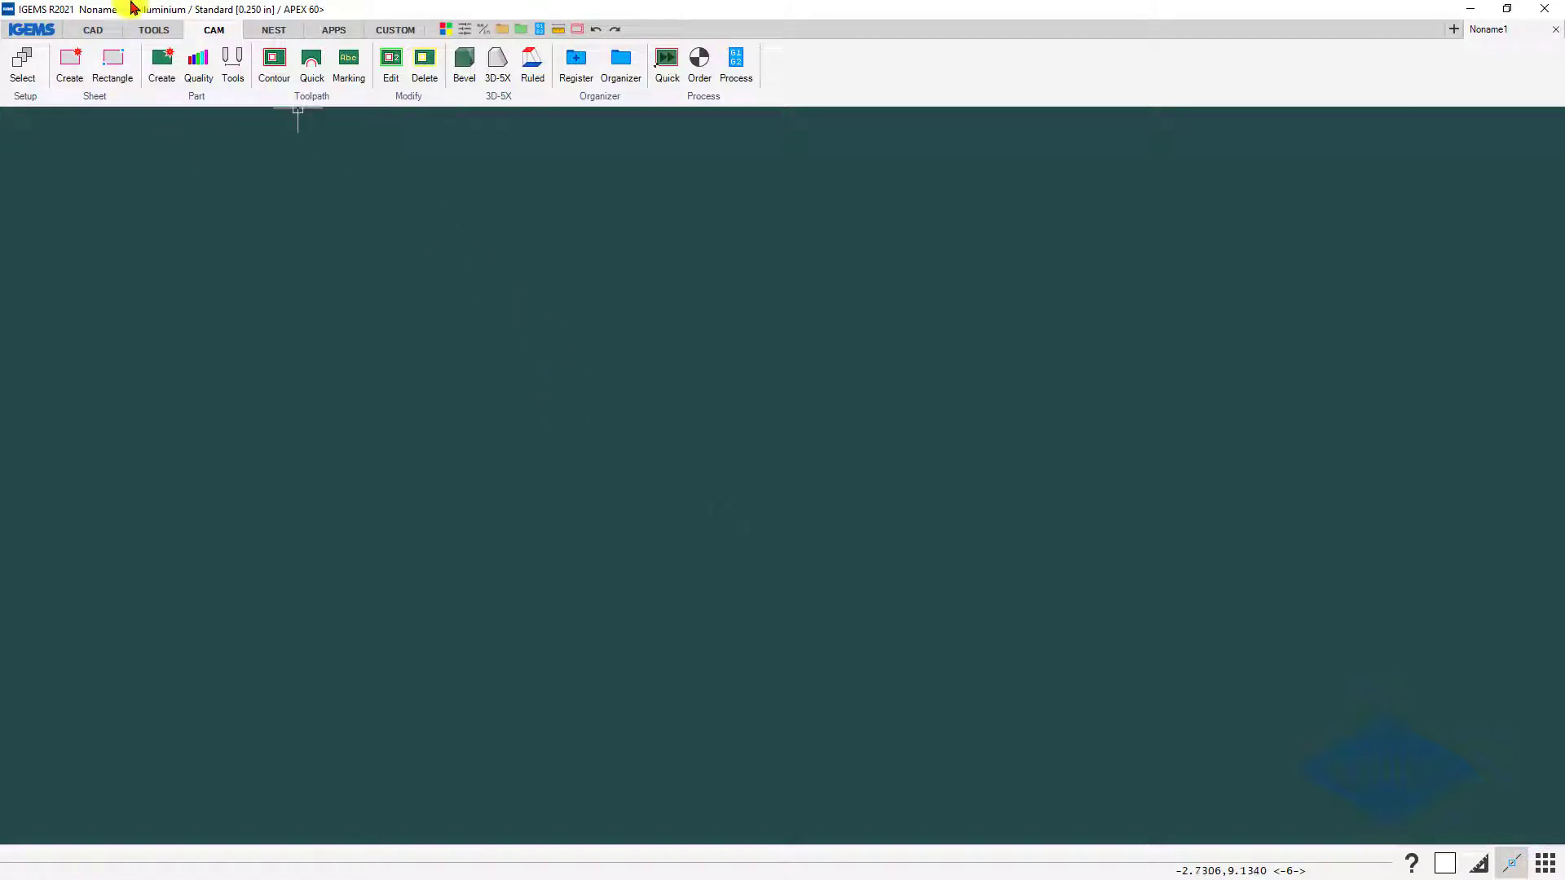
Create a two-finger TAC test piece with finger height 1.5, base height 0.5, finger width 0.5, hole diameter 0.375 and gap 0.25
click(94, 31)
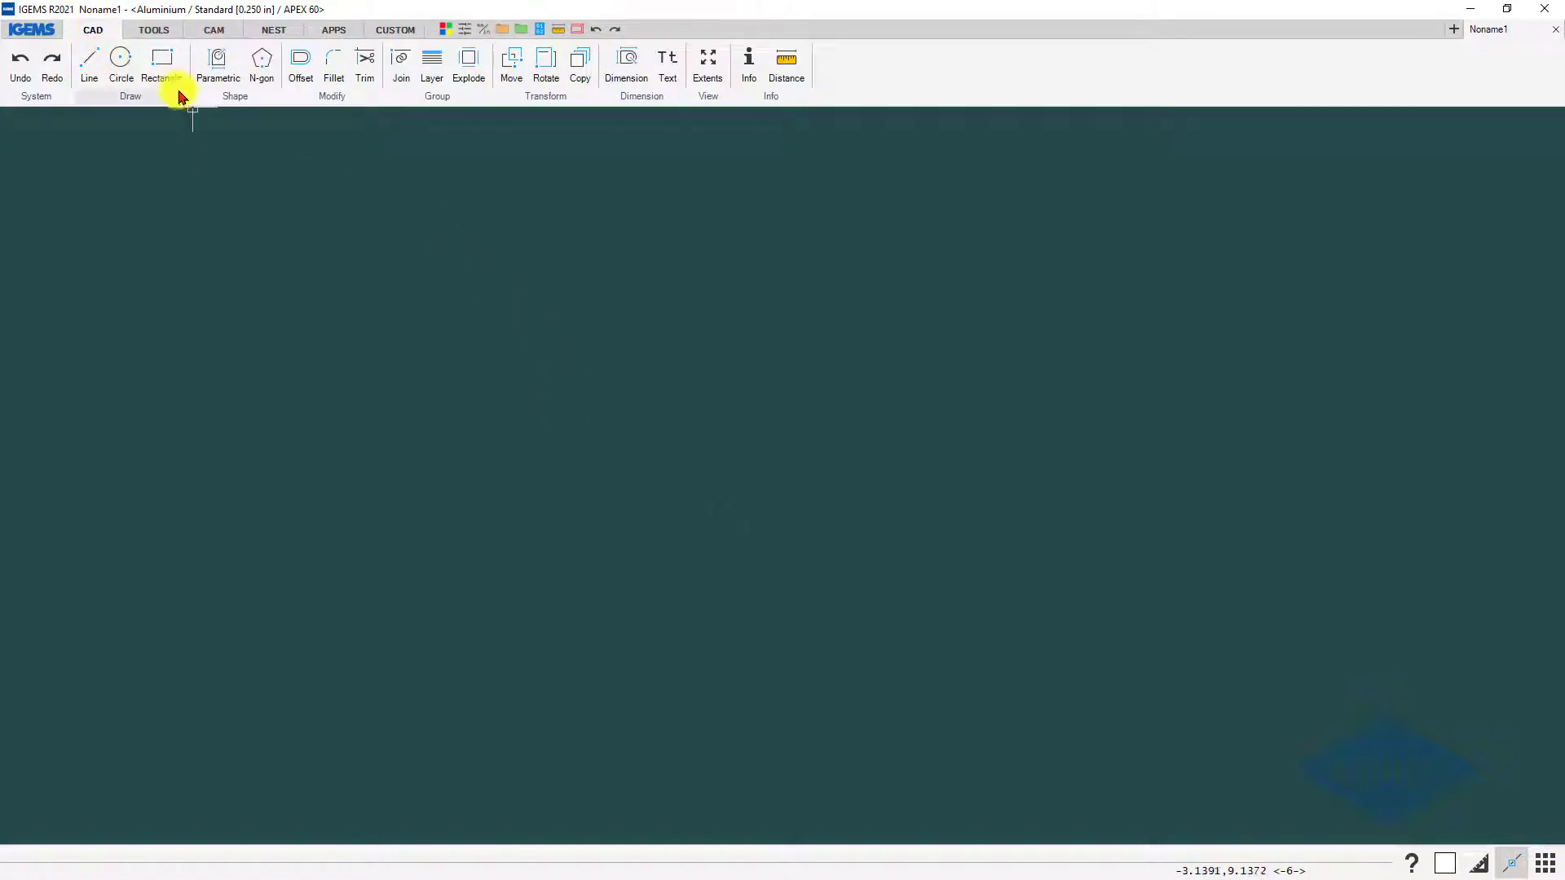
click(332, 30)
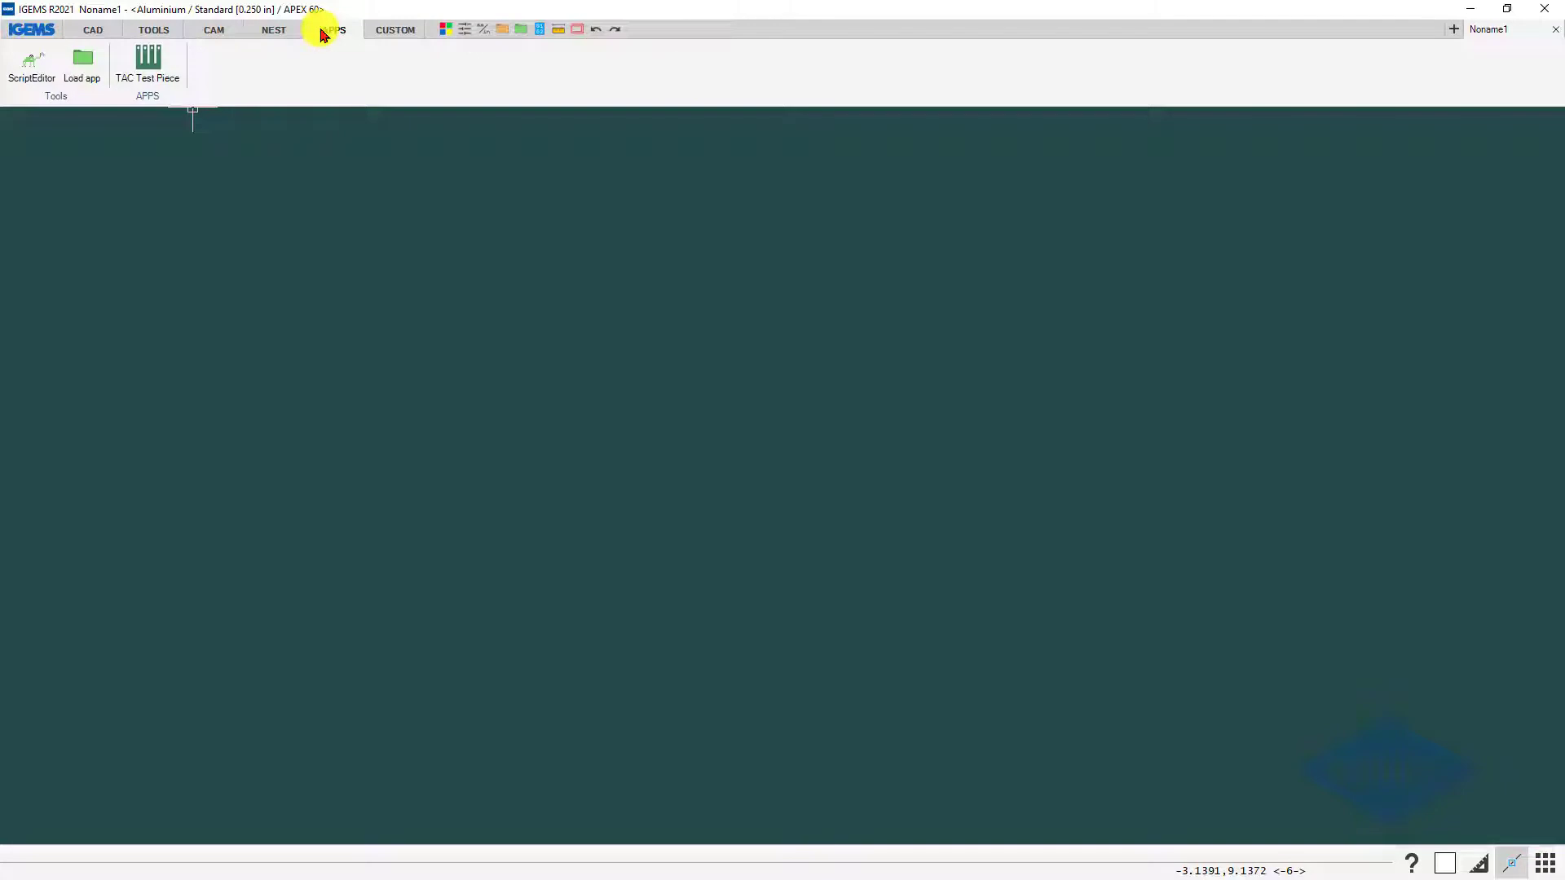
click(149, 63)
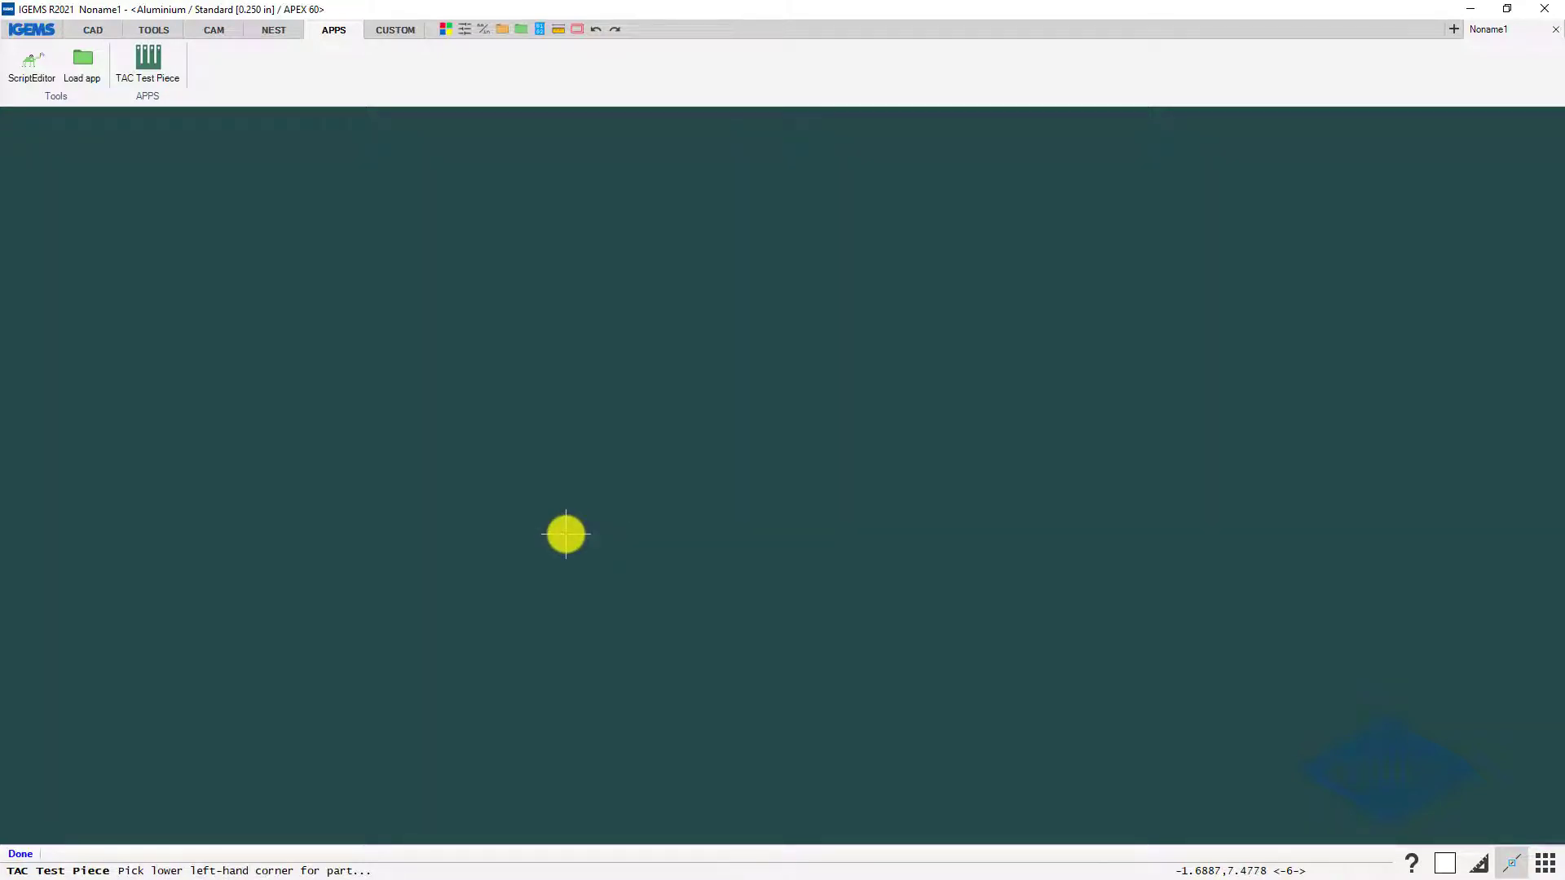
click(566, 534)
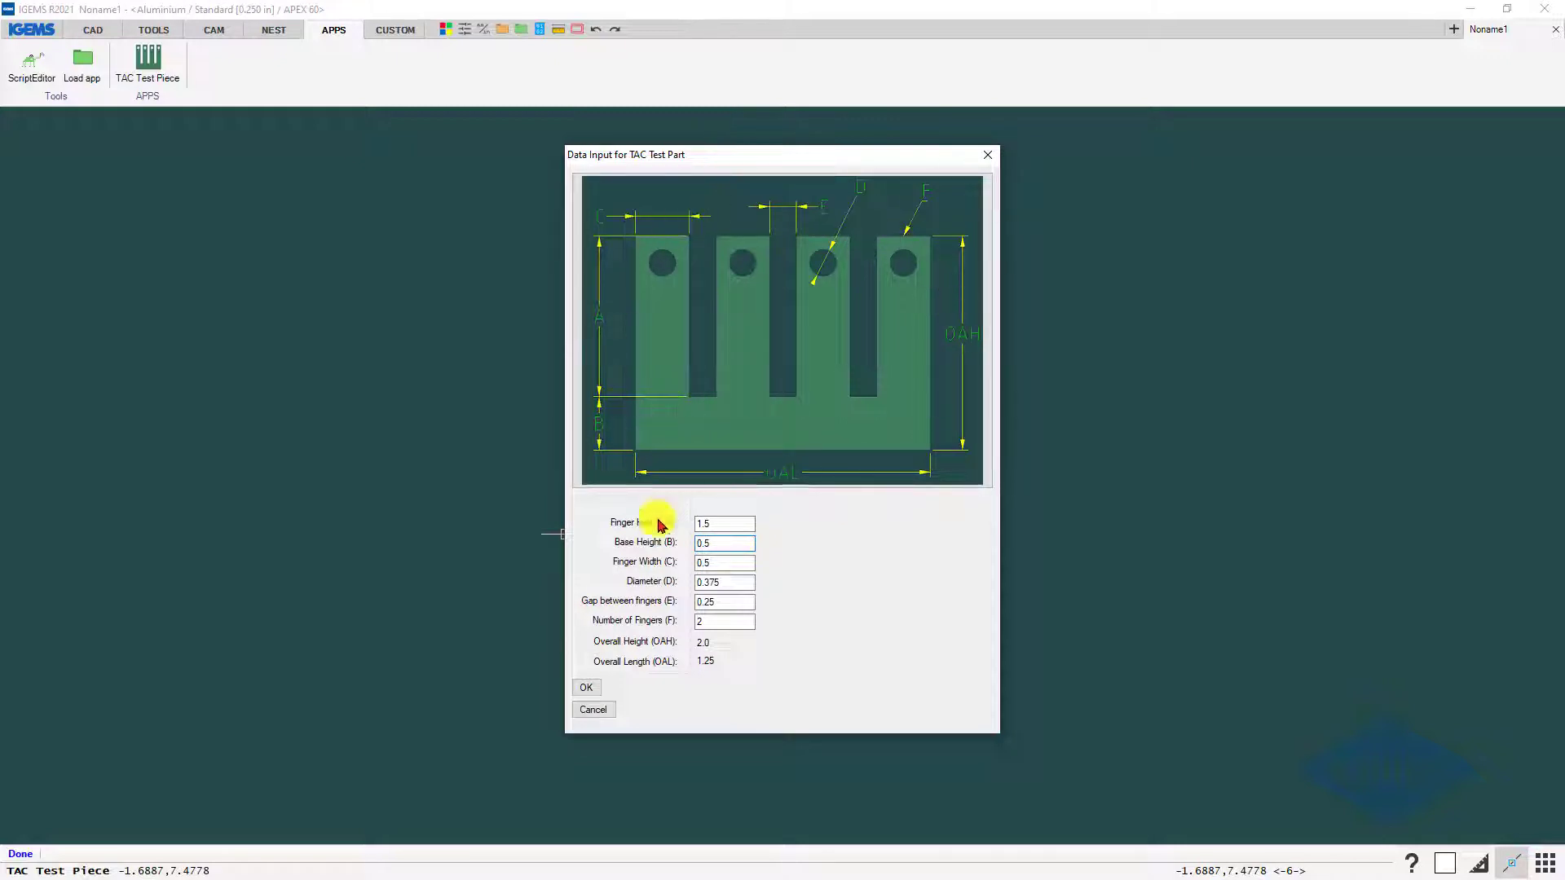
click(589, 688)
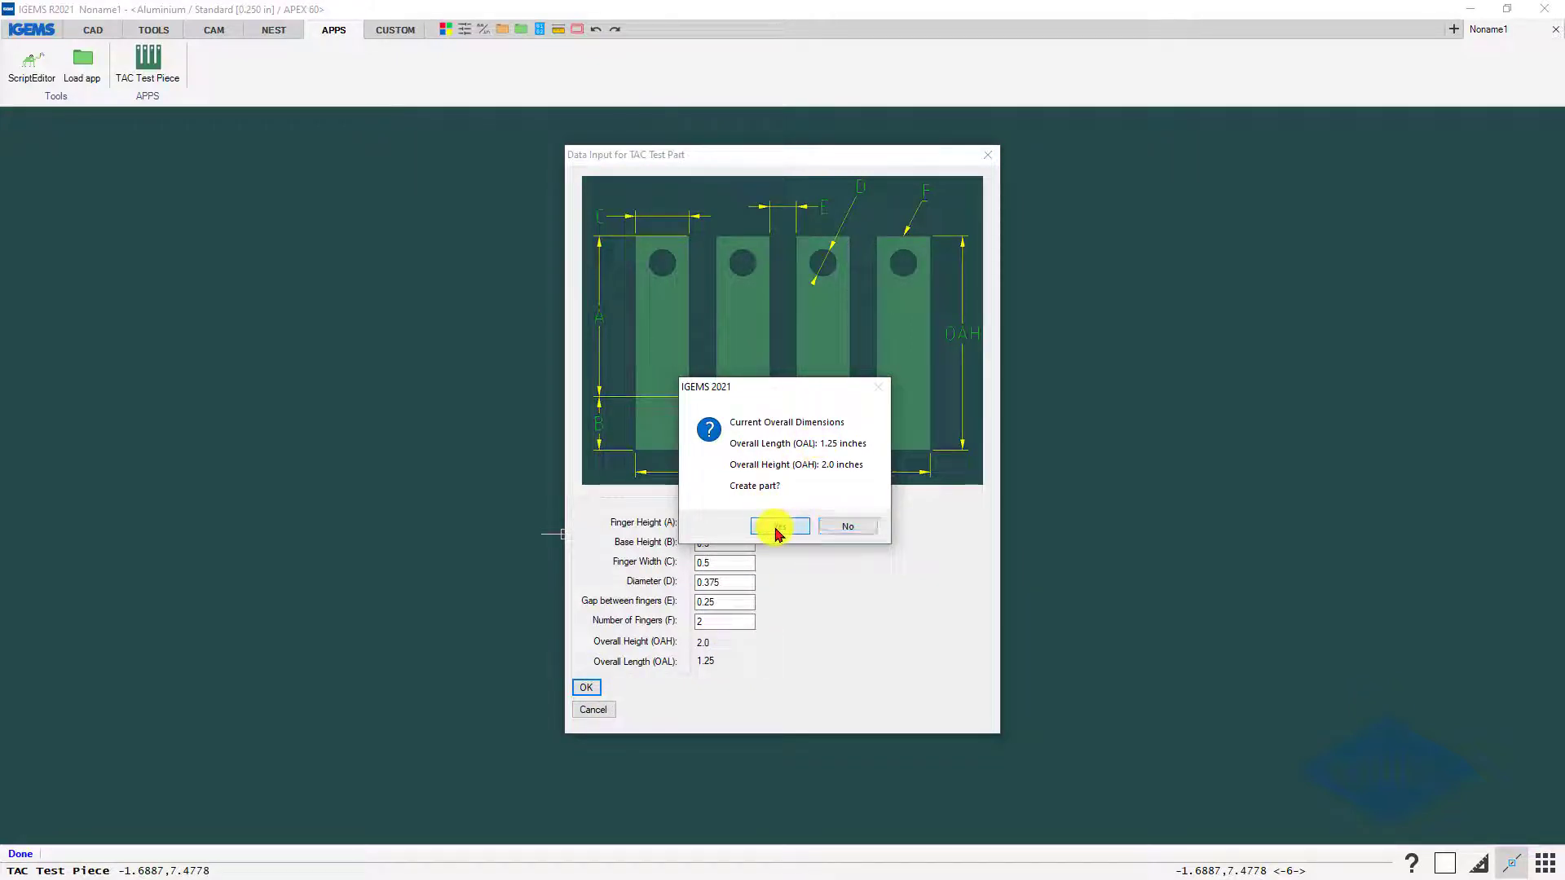
click(775, 528)
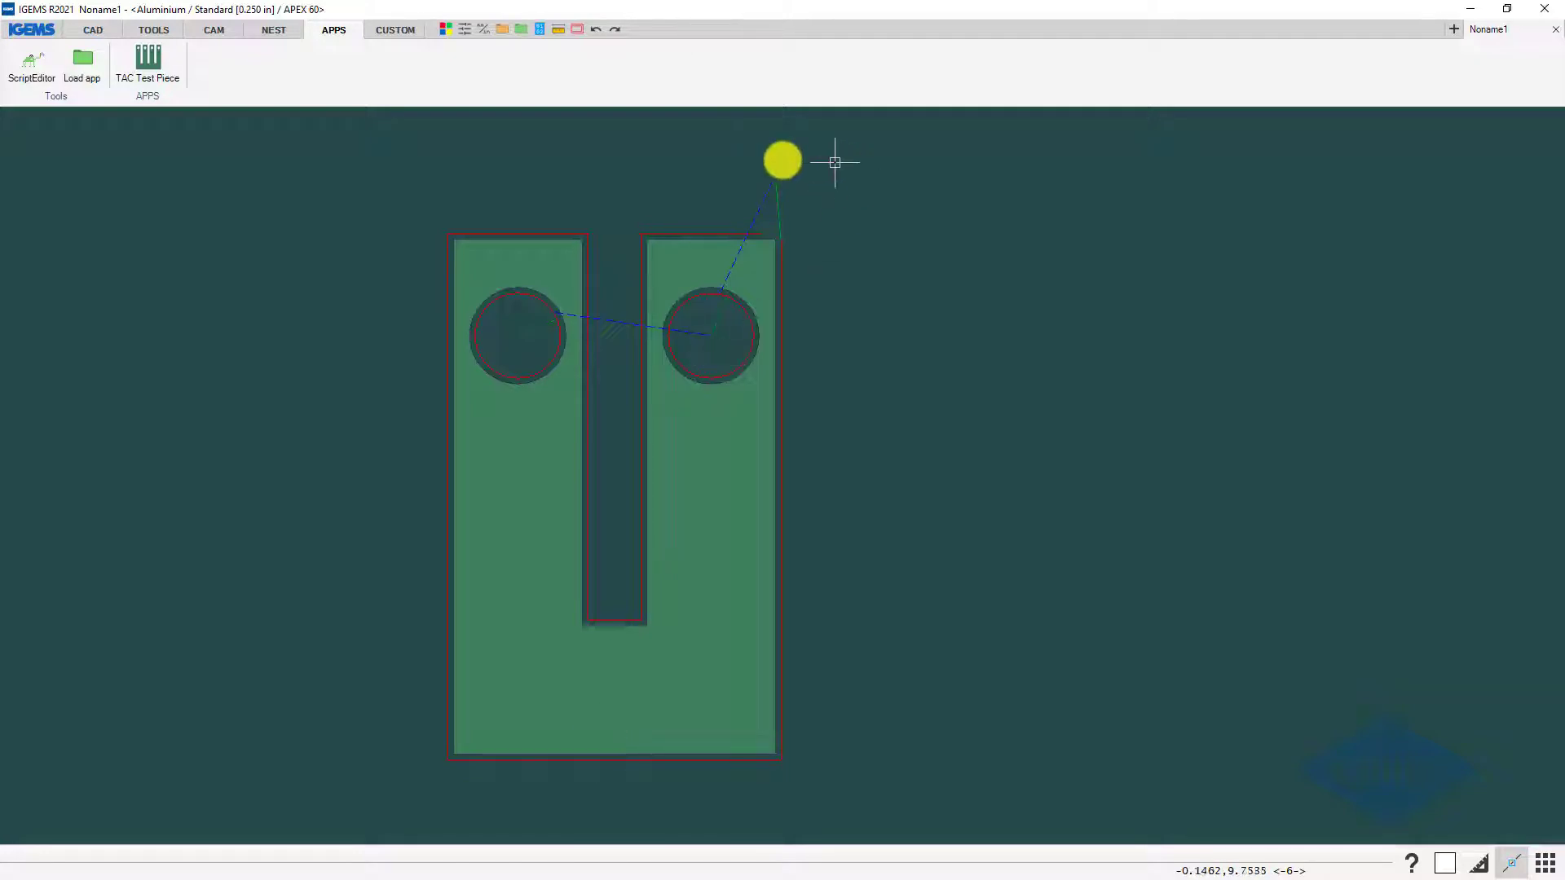
Move the outer contour's lead to the middle of the part's bottom edge using a single contour with the TAB external lead
click(775, 210)
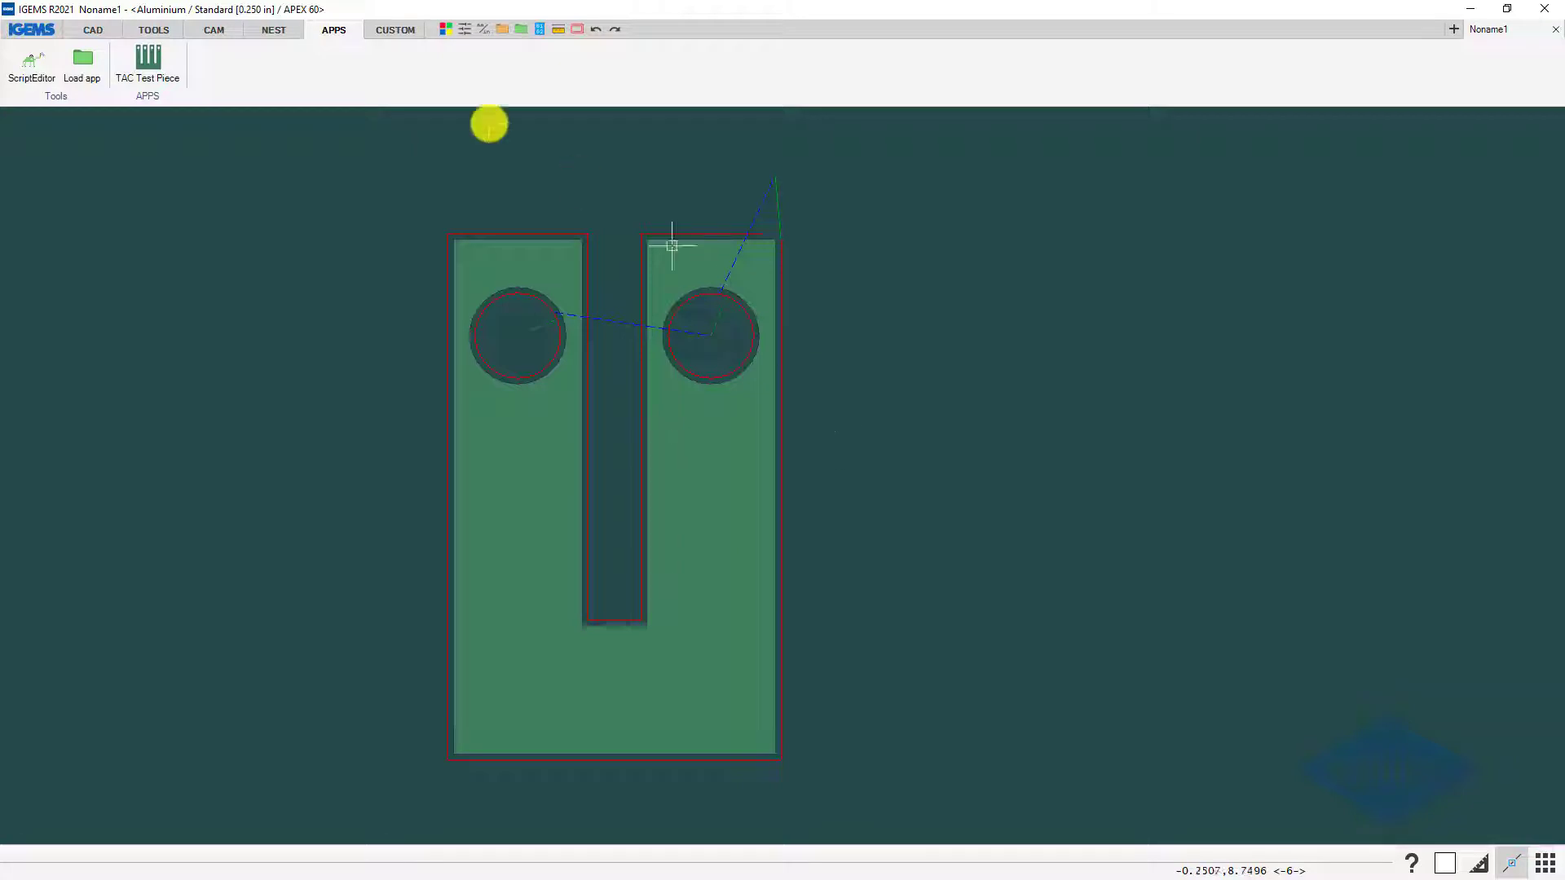
click(215, 31)
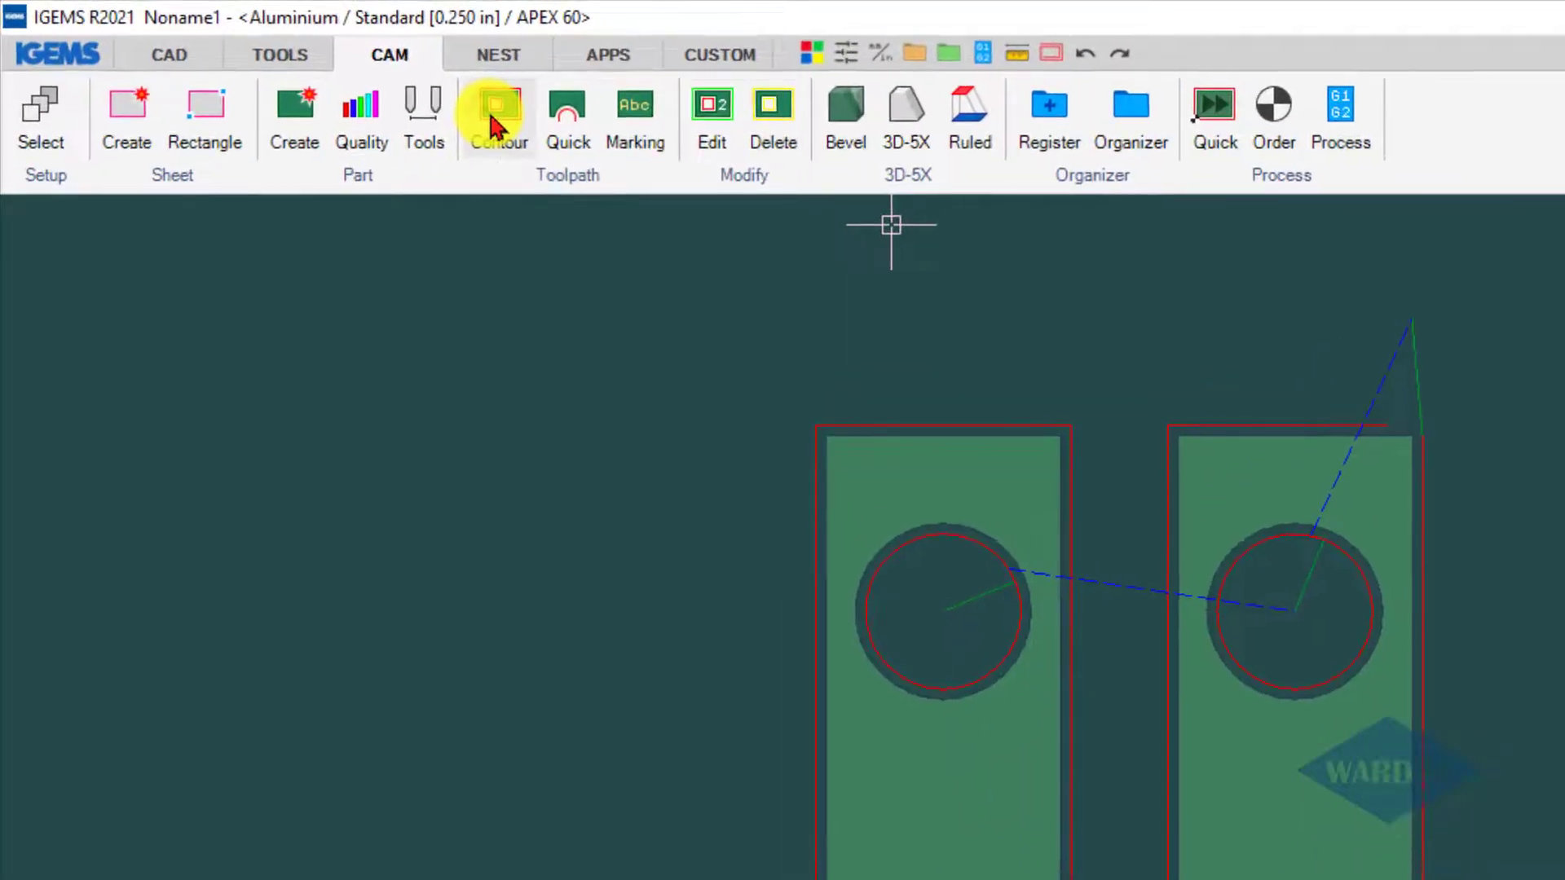
click(493, 124)
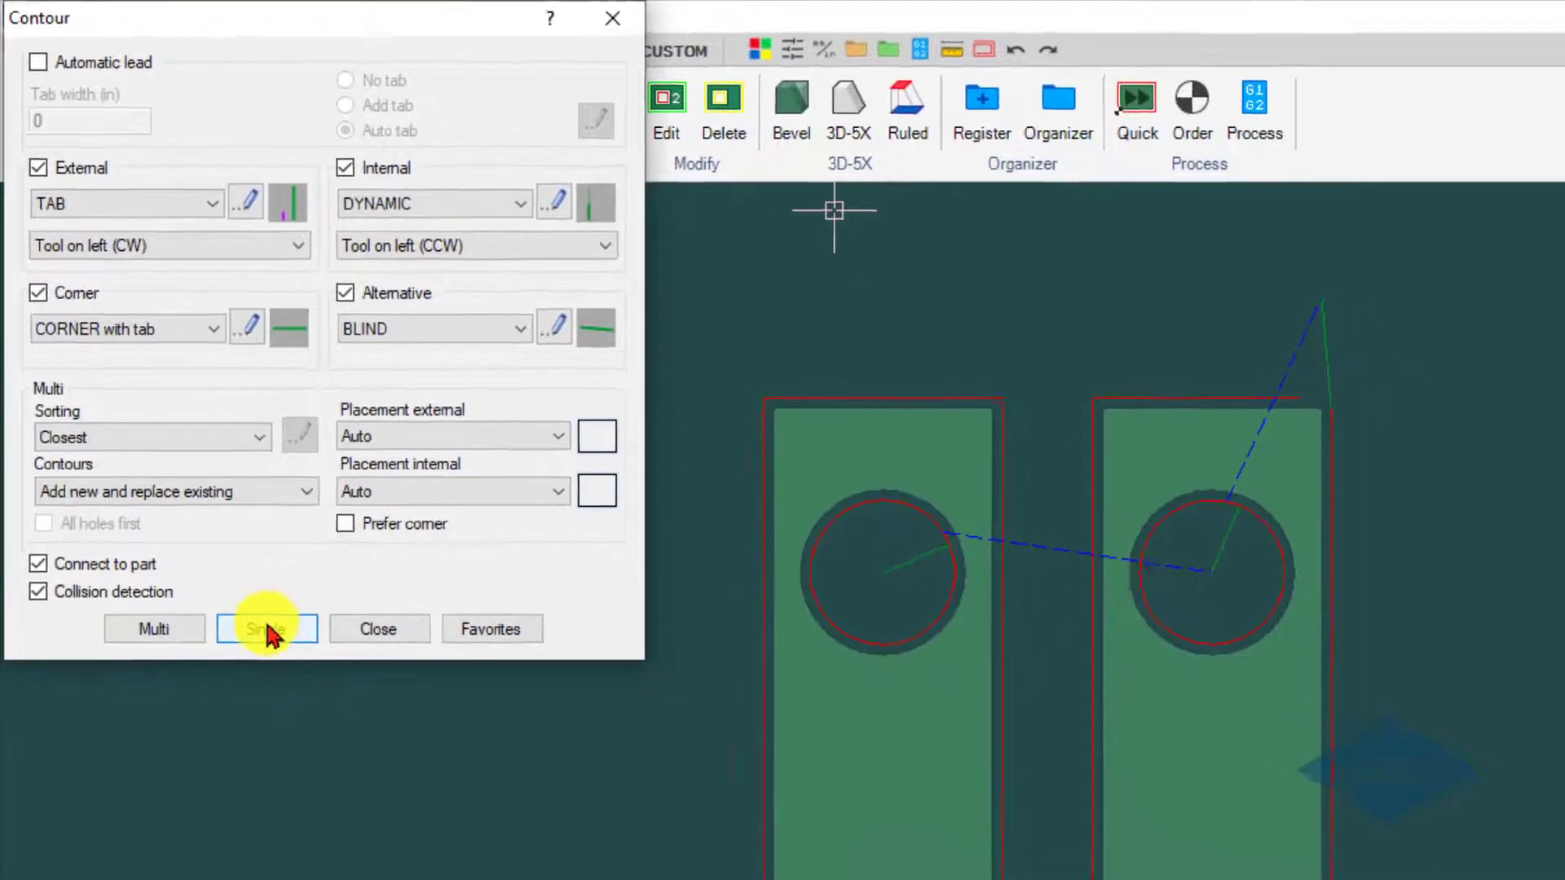
click(287, 675)
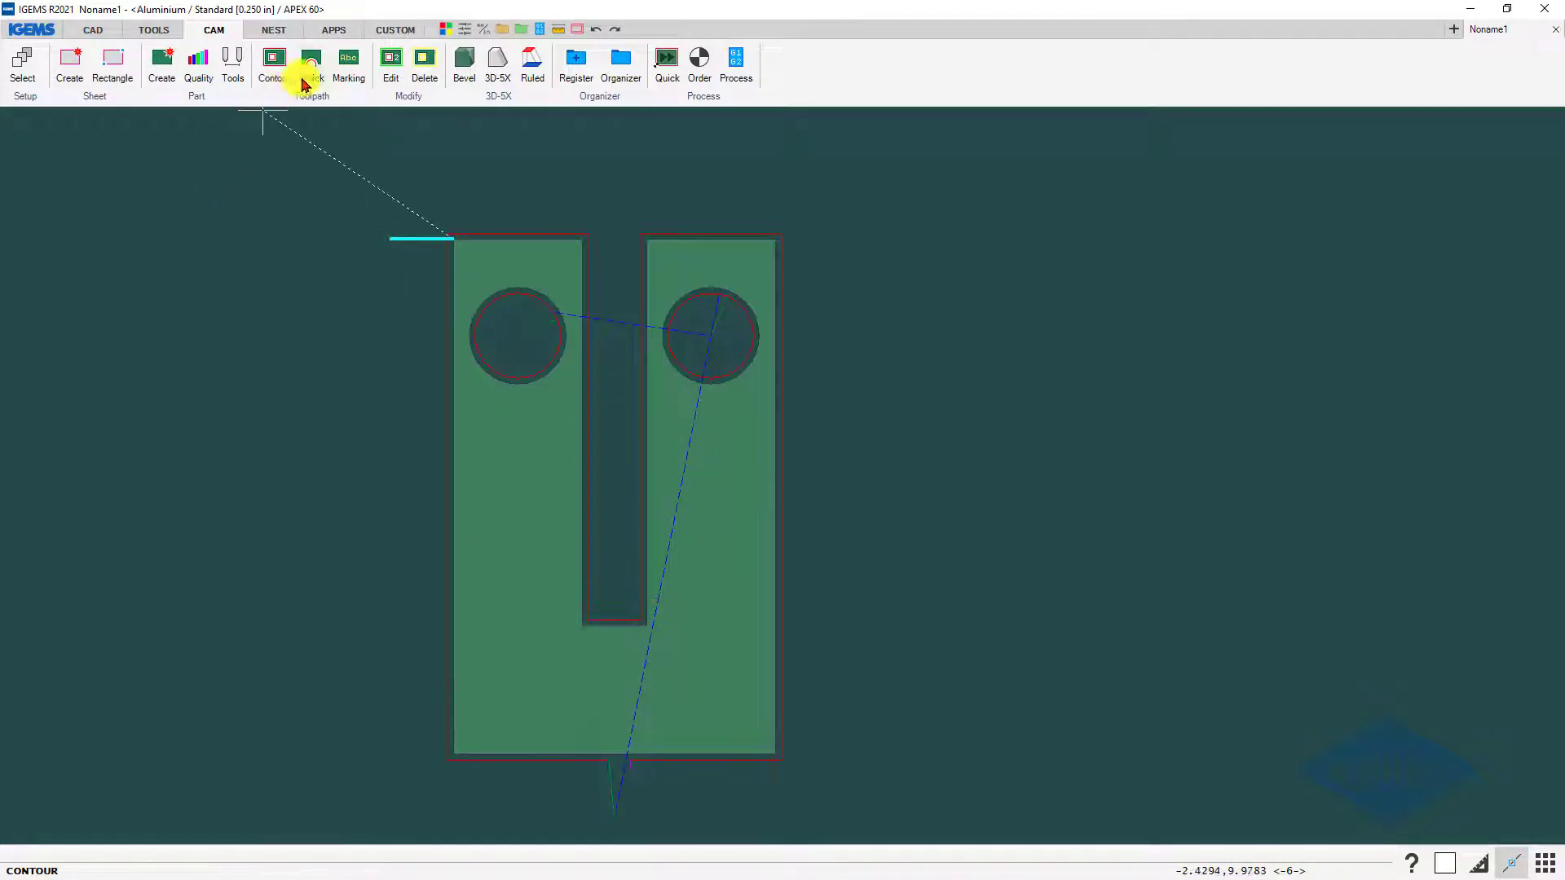
Paint X-fine quality on the left finger's outline, from the bottom-left corner to the middle of the slot base, and on its hole
click(198, 67)
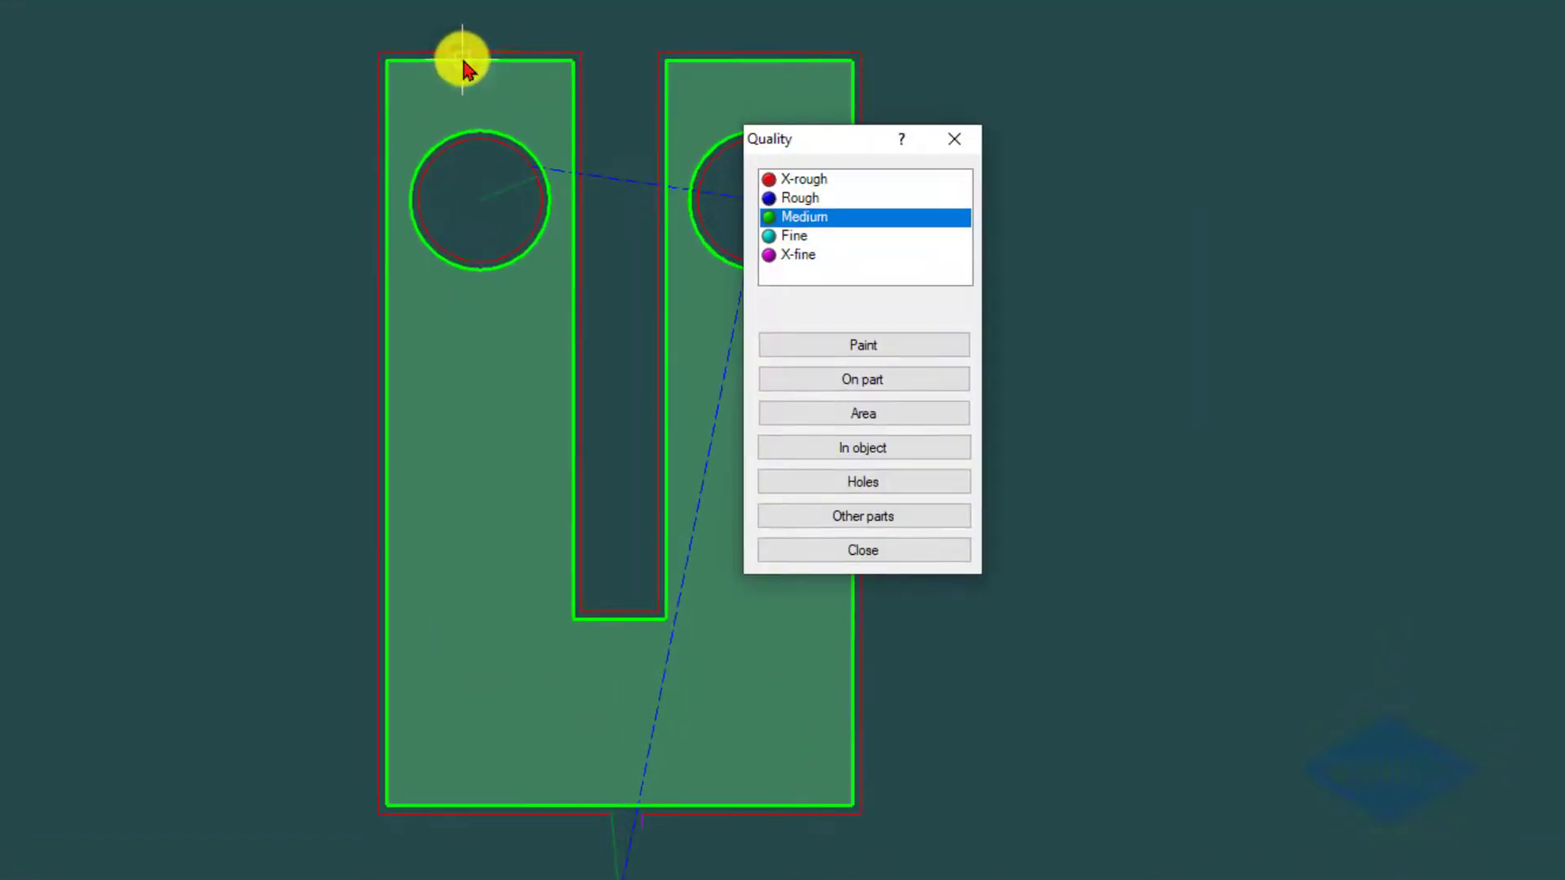
click(789, 258)
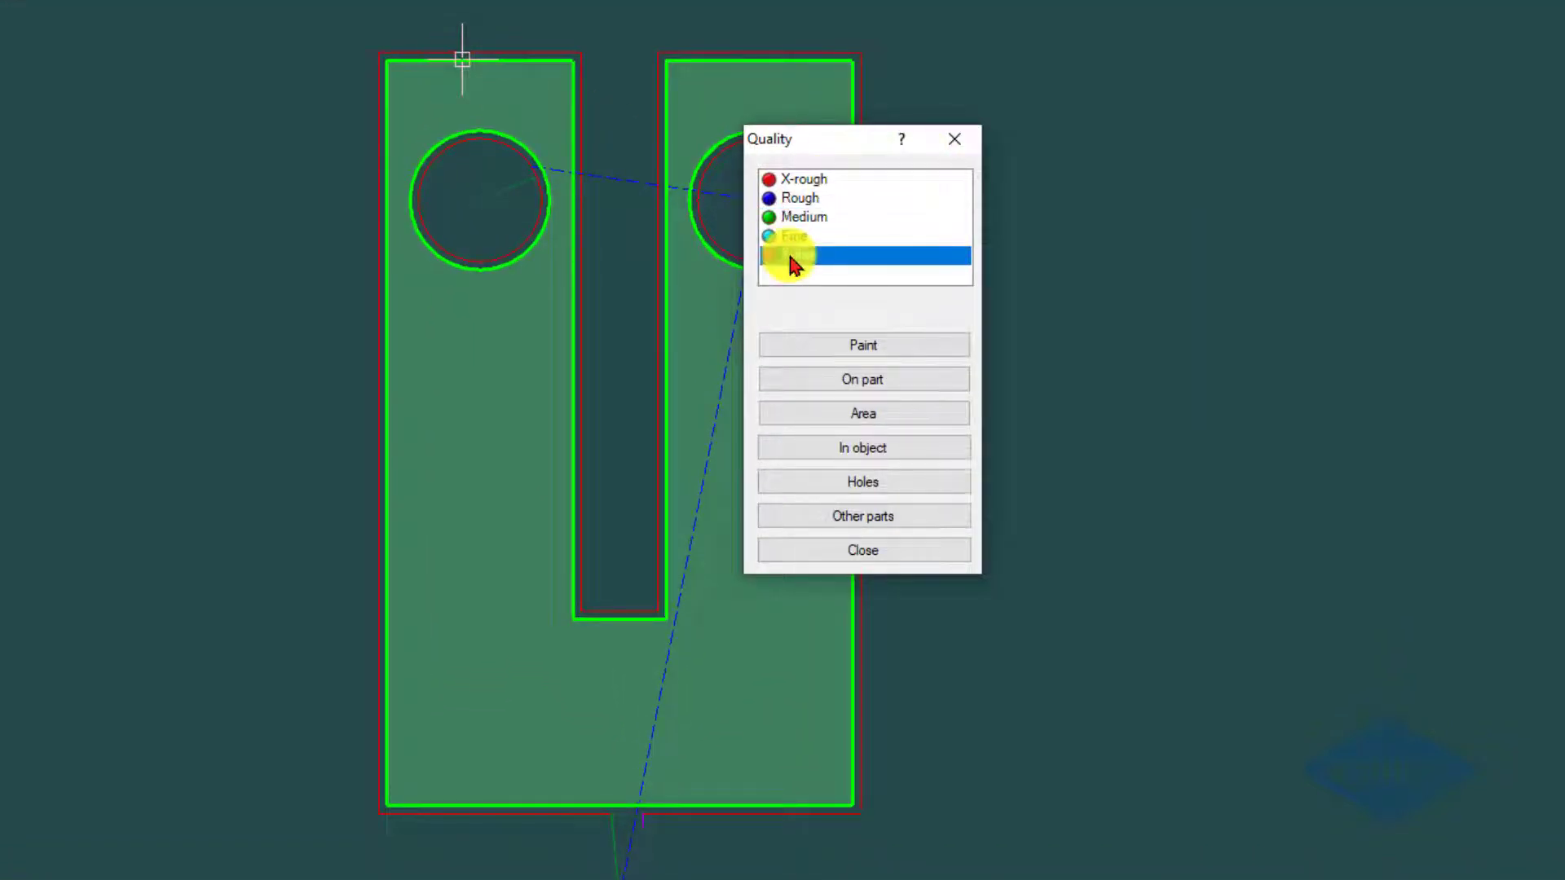
click(846, 350)
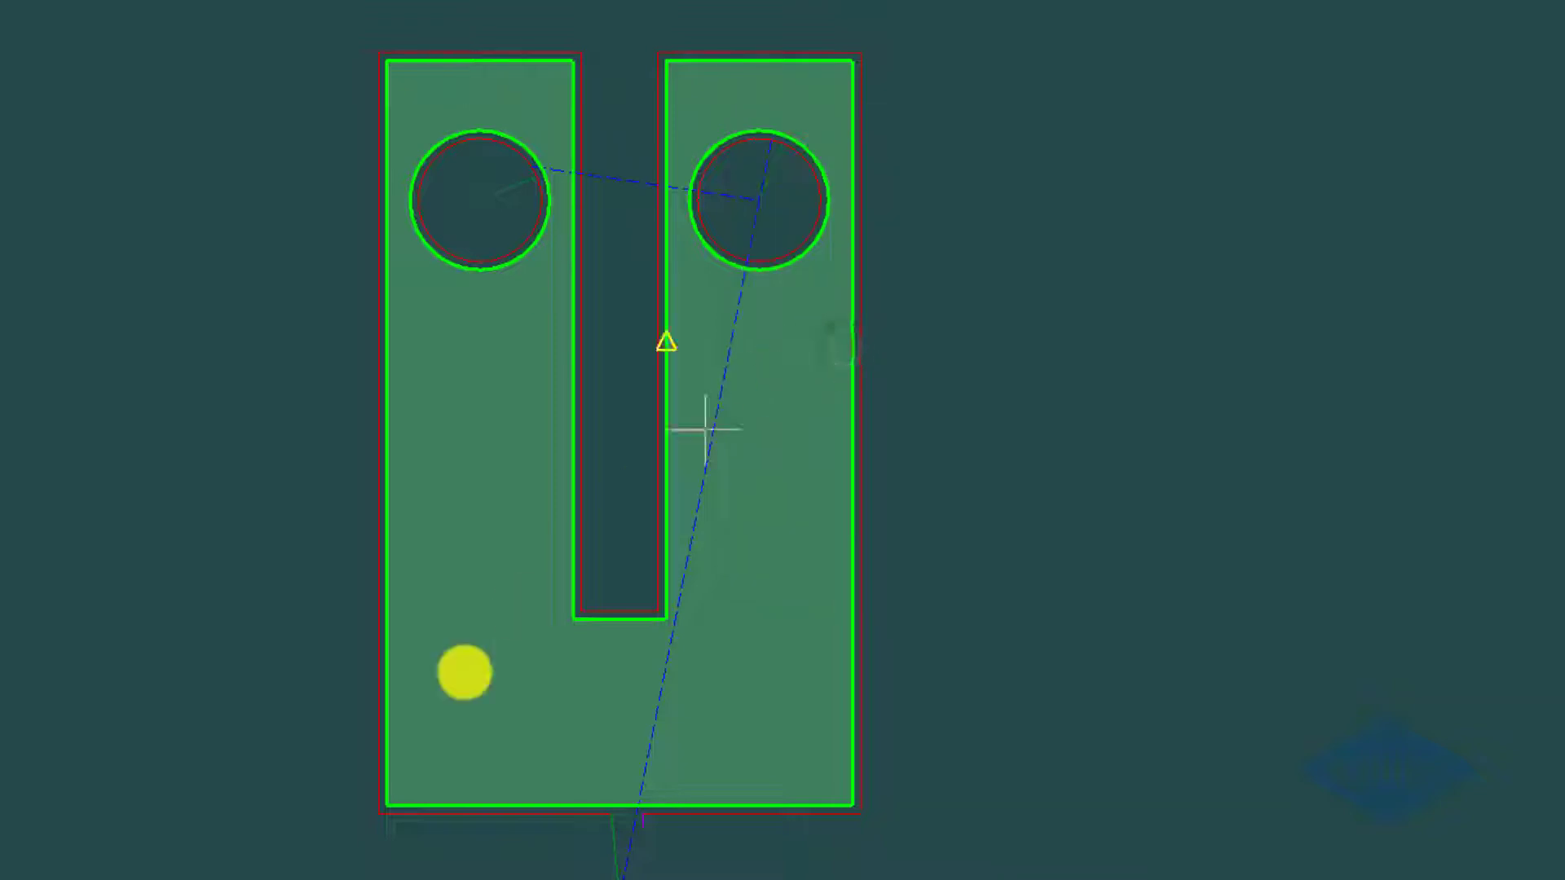
click(379, 811)
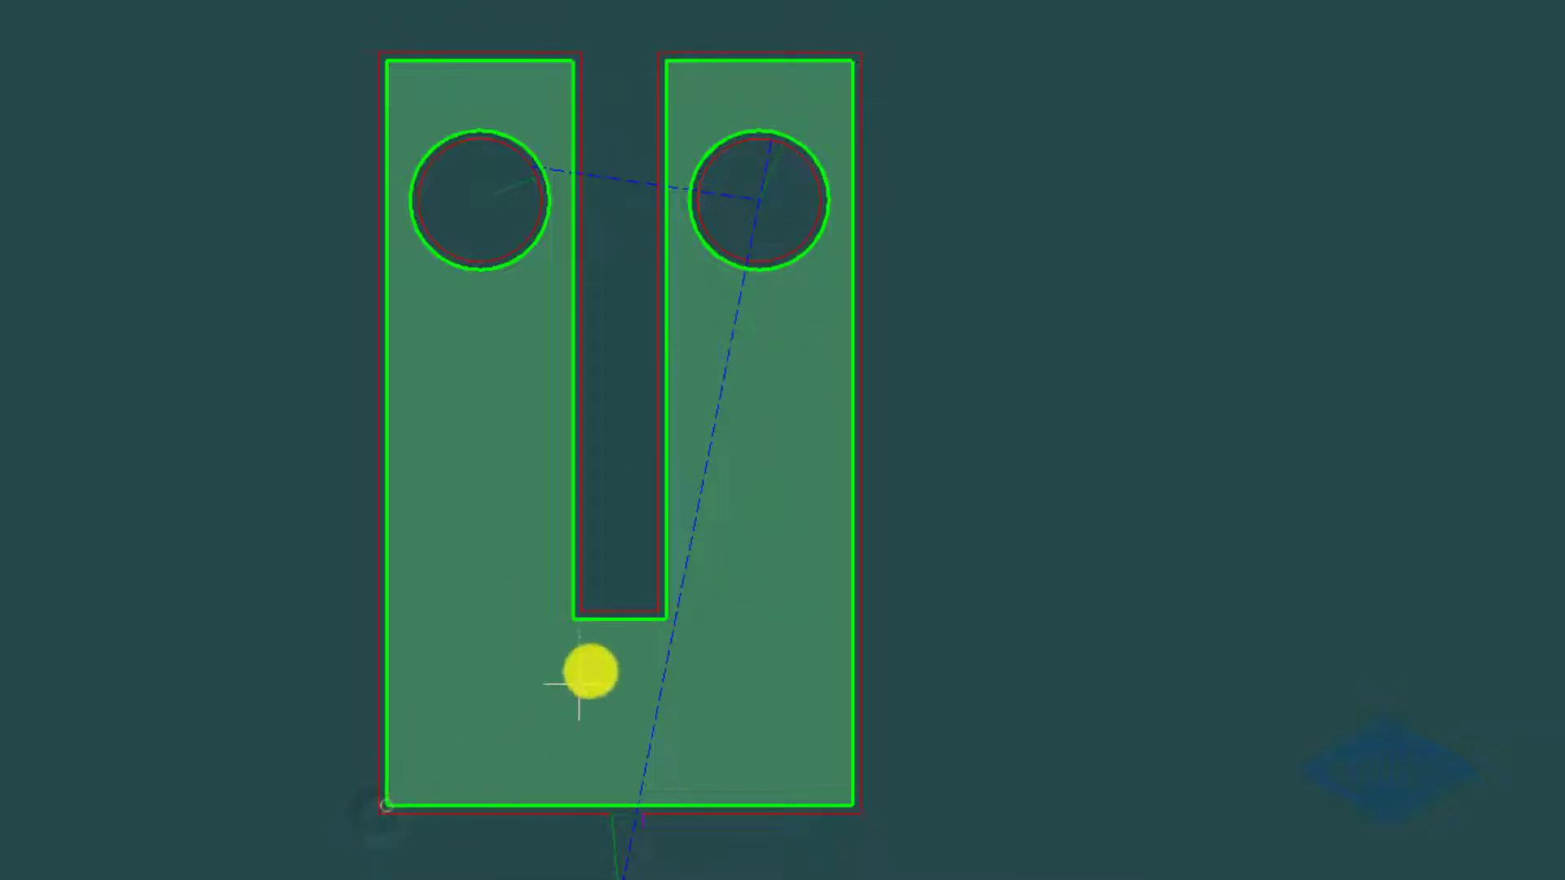
click(618, 617)
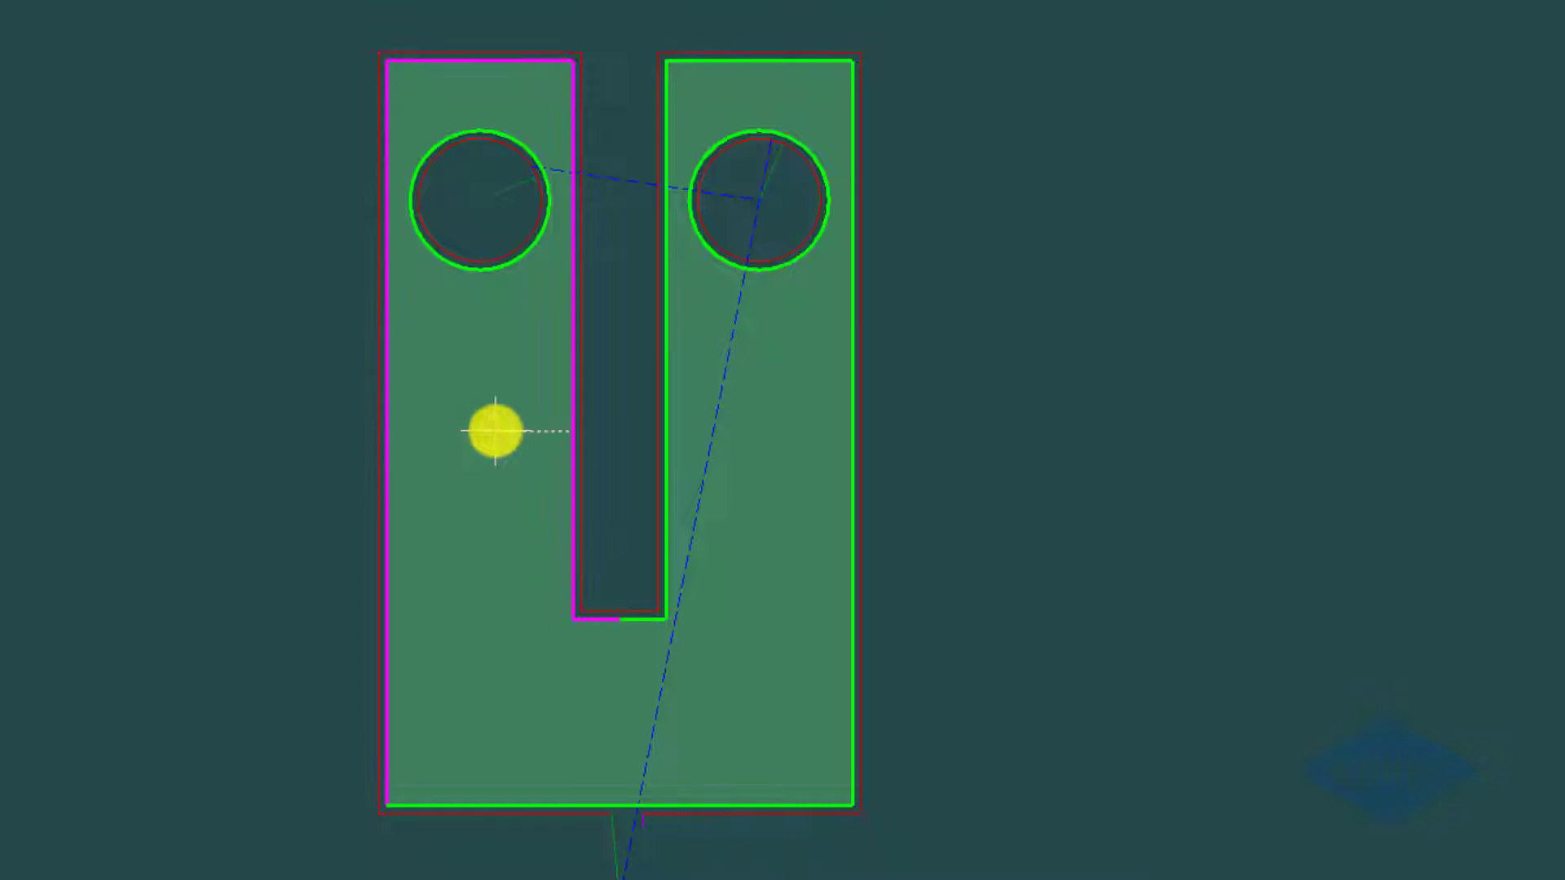
click(479, 270)
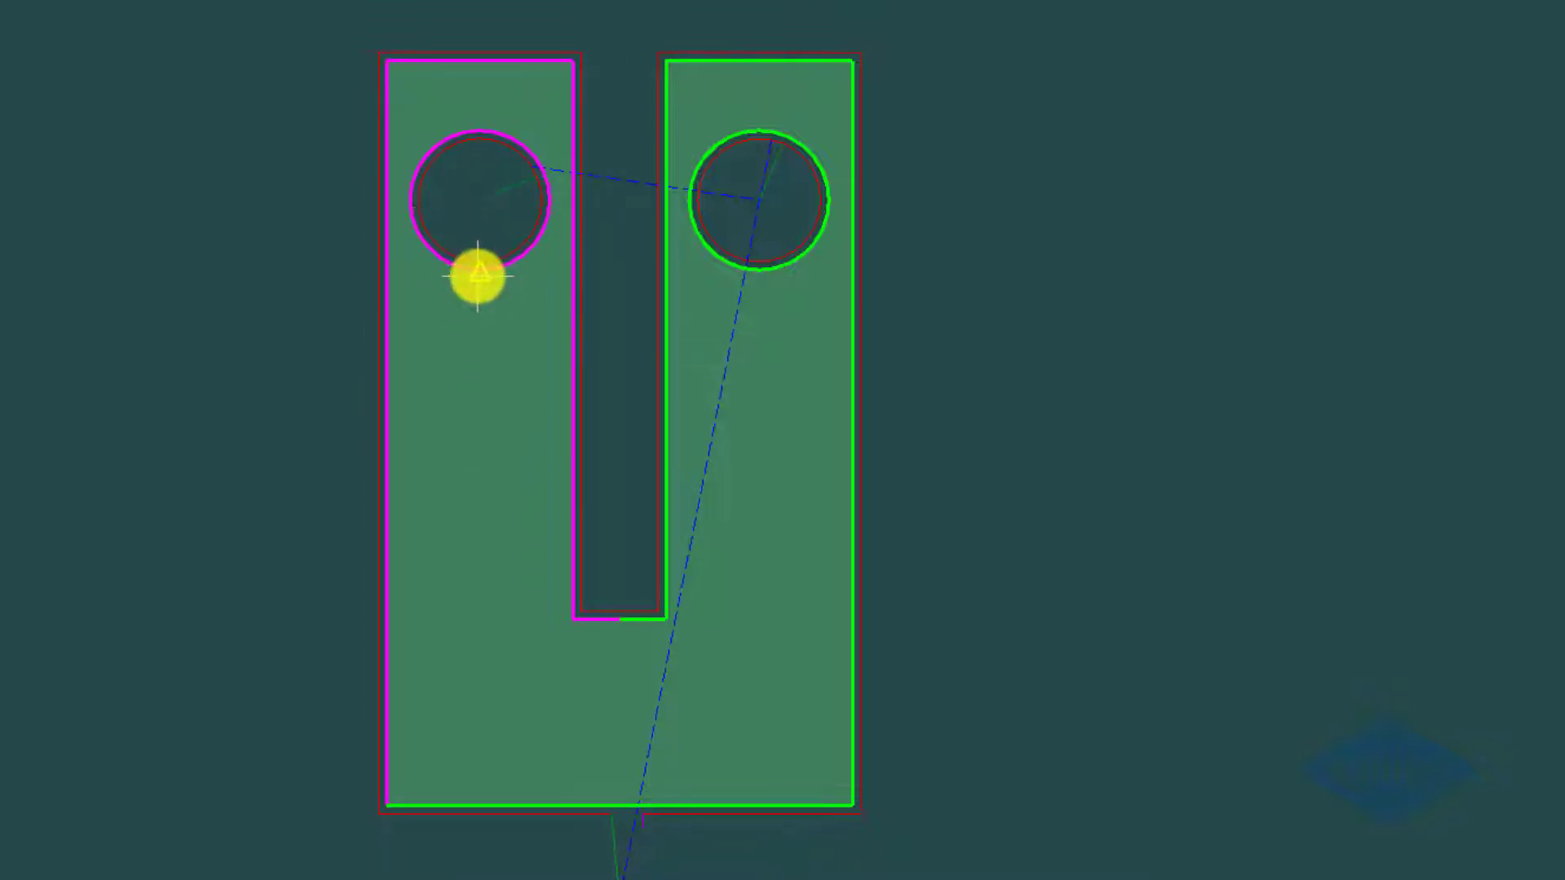
right_click(477, 275)
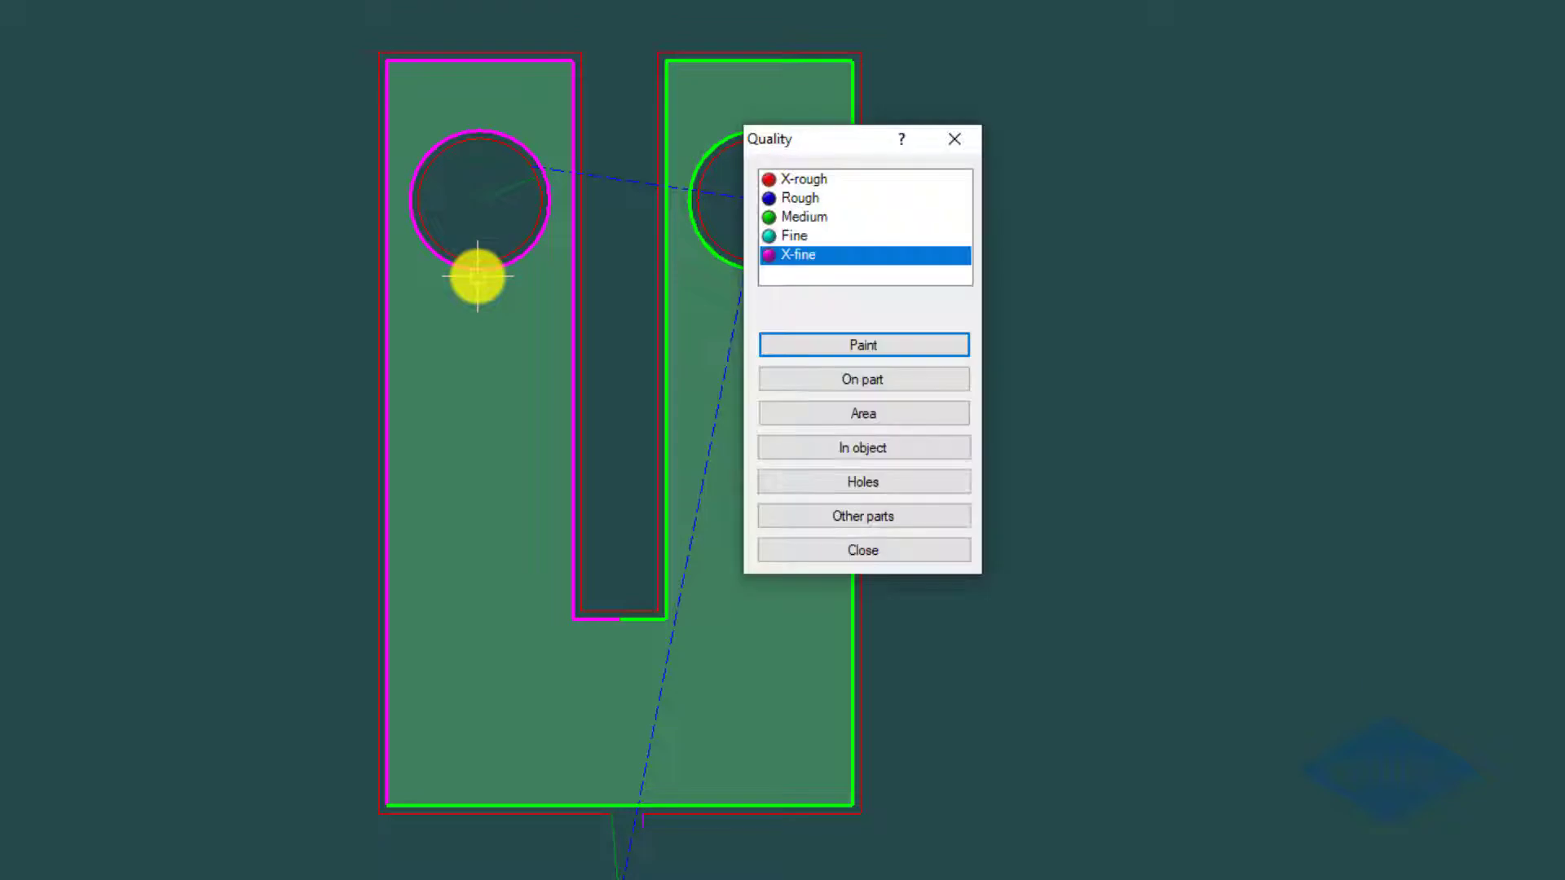
Paint Rough quality on the right finger's outline, from the middle of the slot base to the bottom-right corner, and on its hole
click(805, 200)
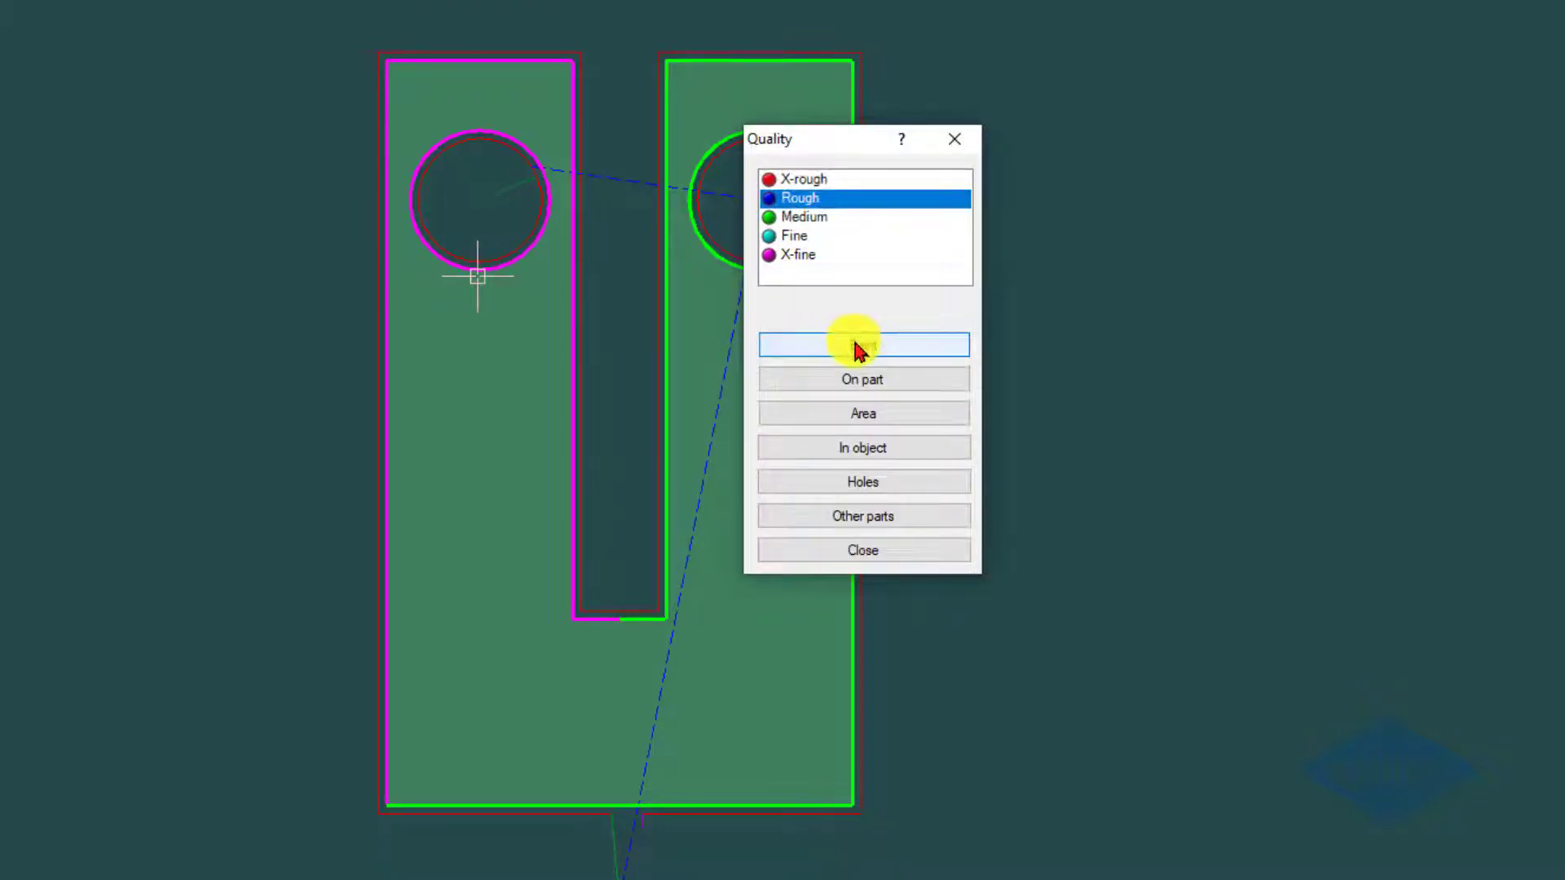
click(857, 346)
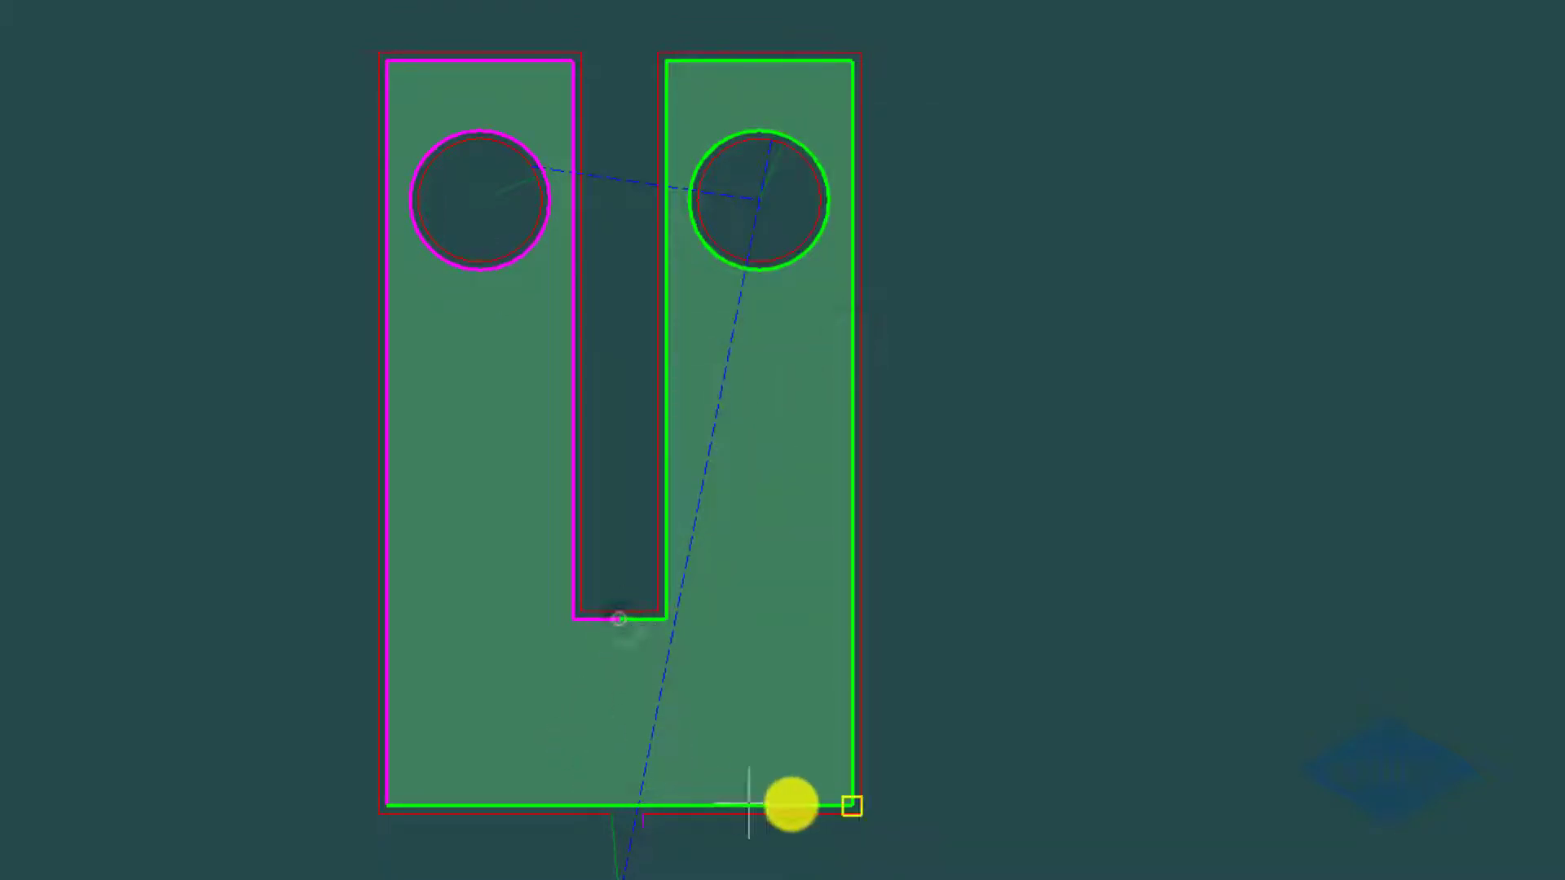
click(855, 805)
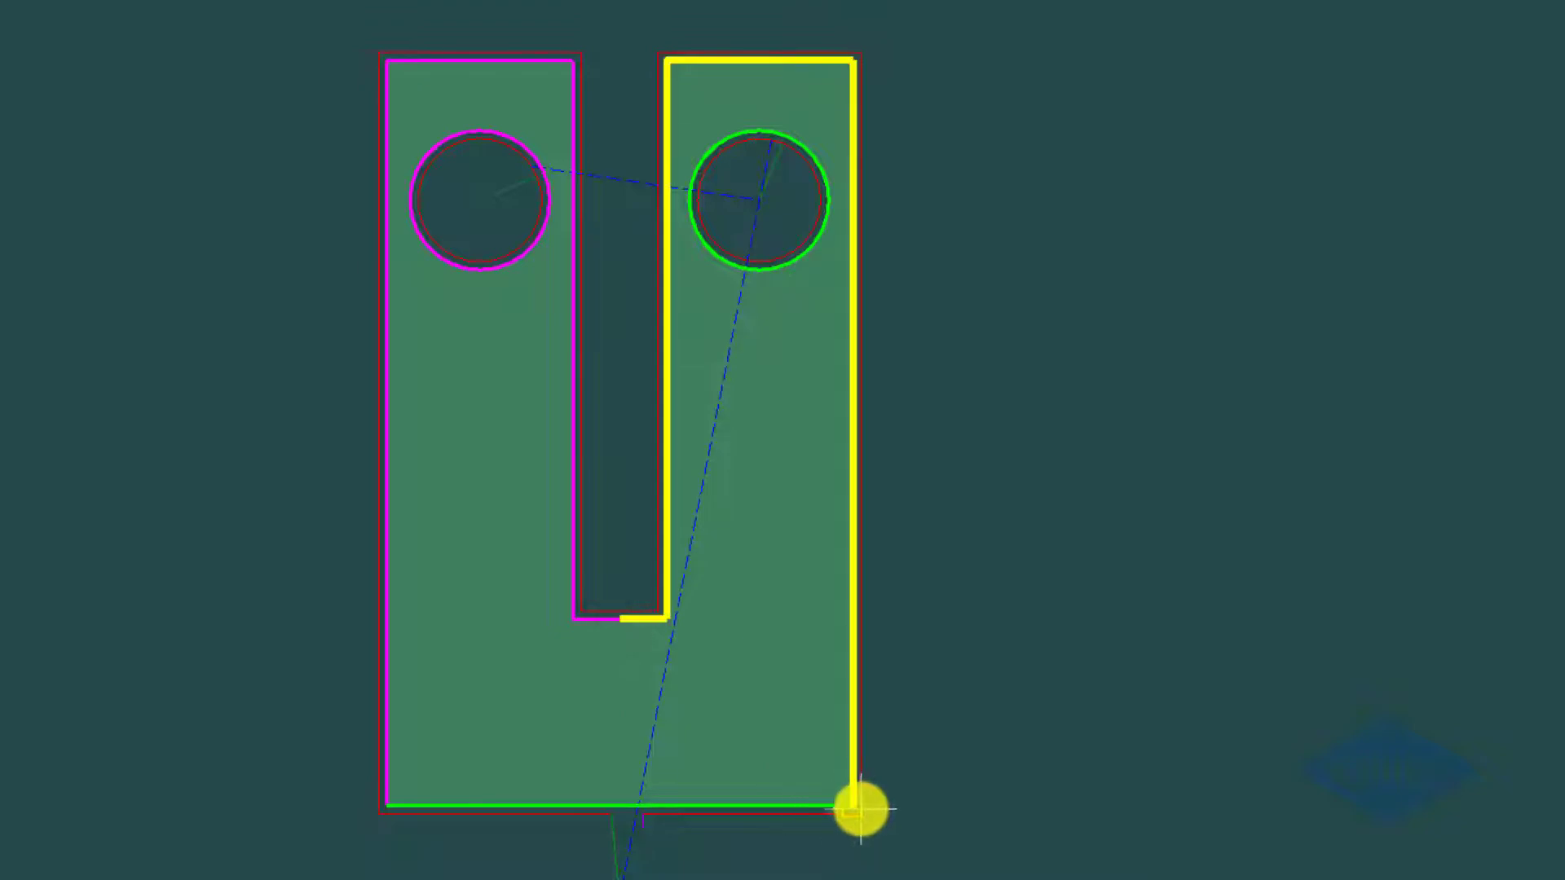
click(912, 425)
click(958, 415)
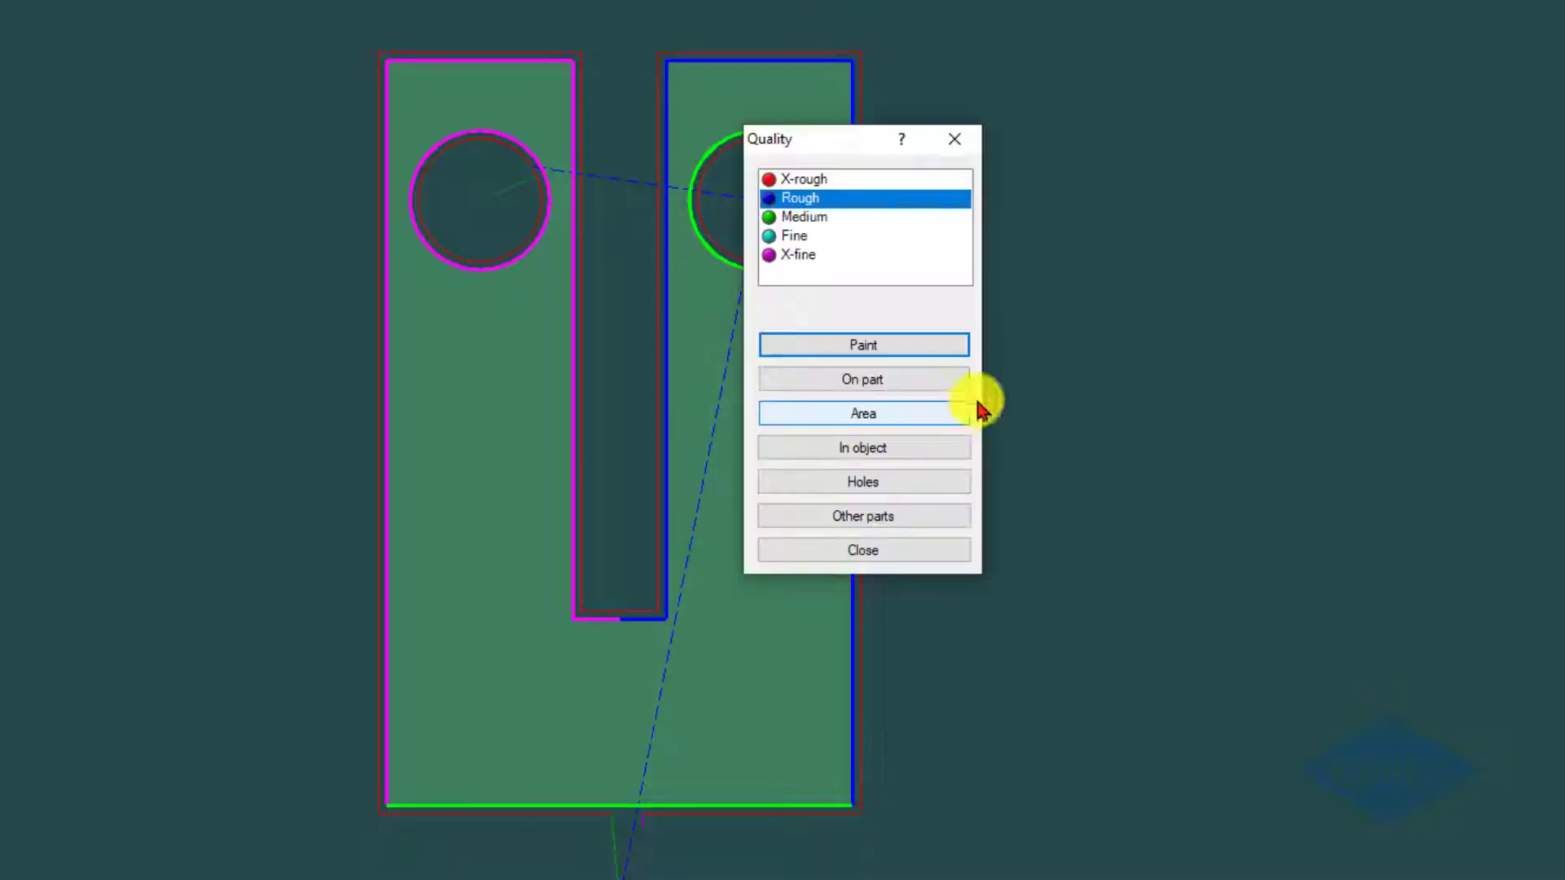
click(865, 349)
click(795, 282)
click(740, 332)
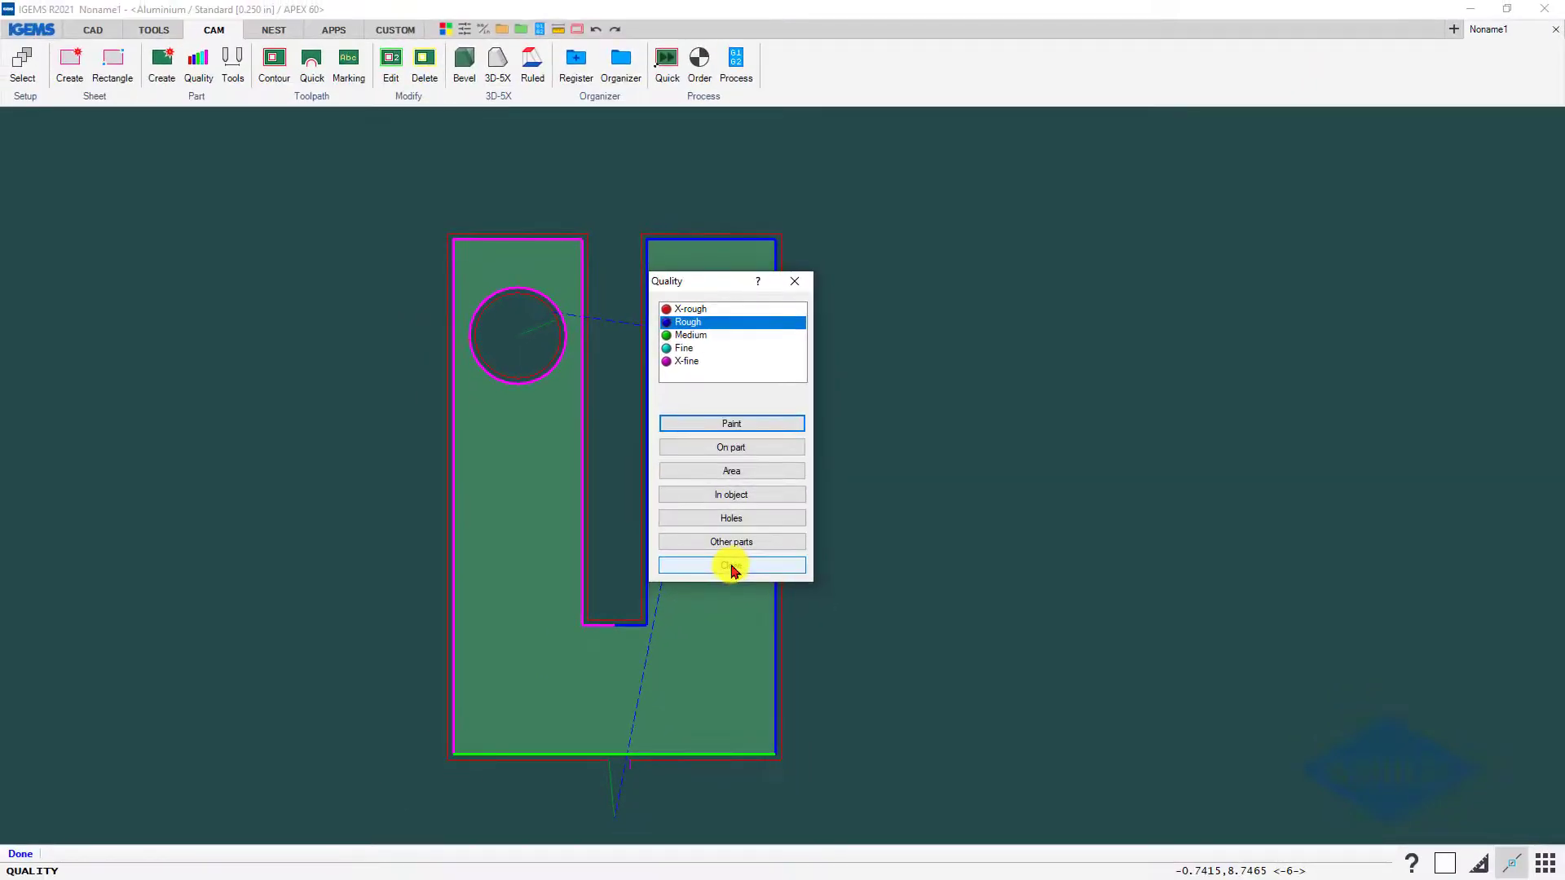
click(731, 565)
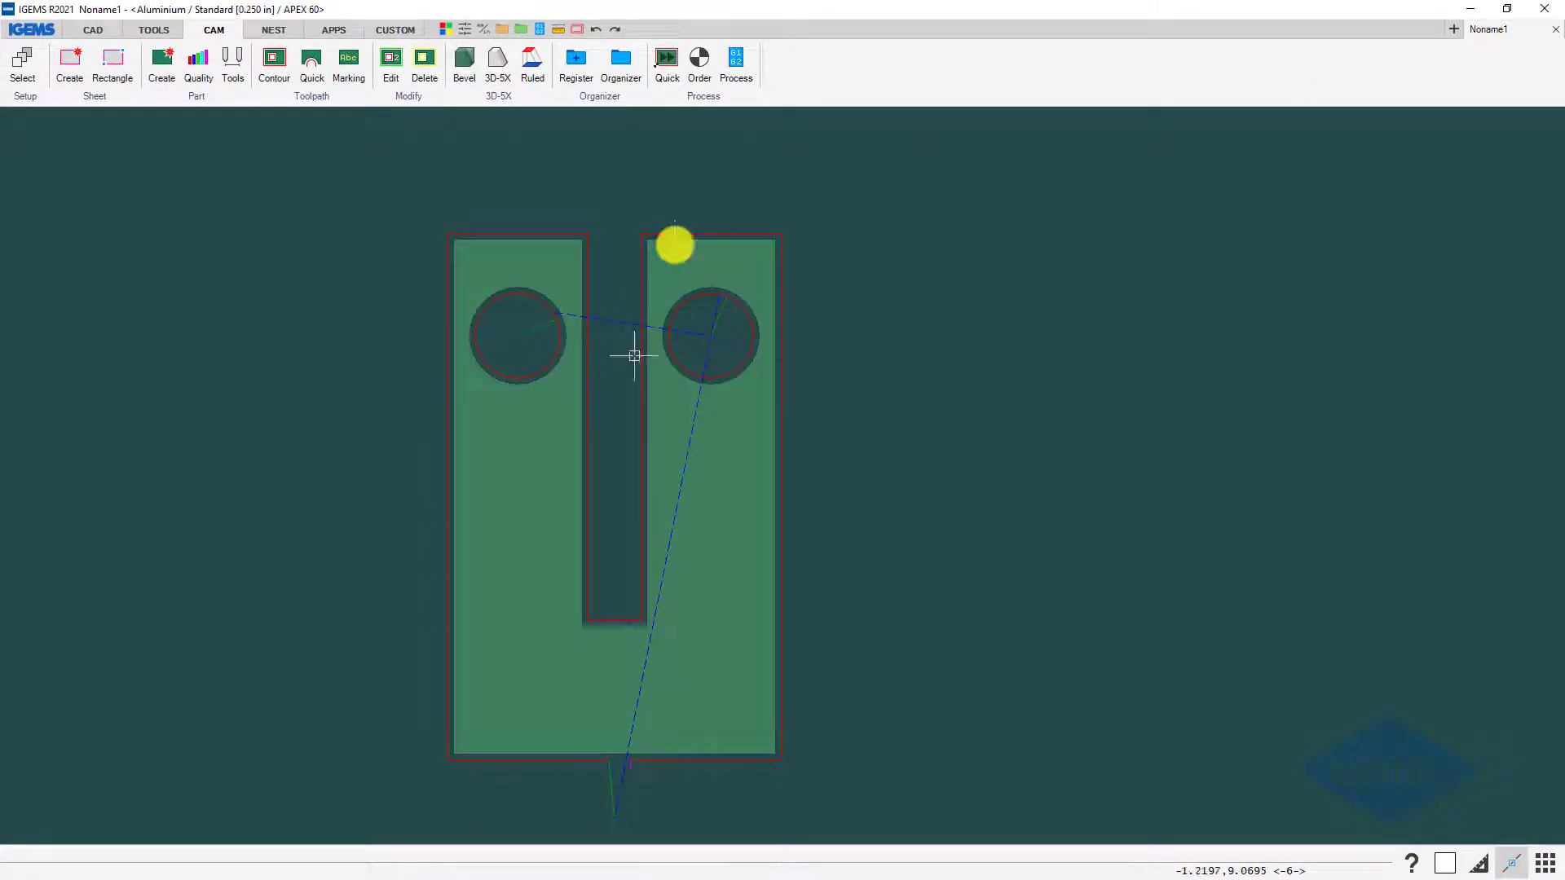
Create the cut order for the two-finger test piece, with its zero point at the part's lower-left corner
click(700, 61)
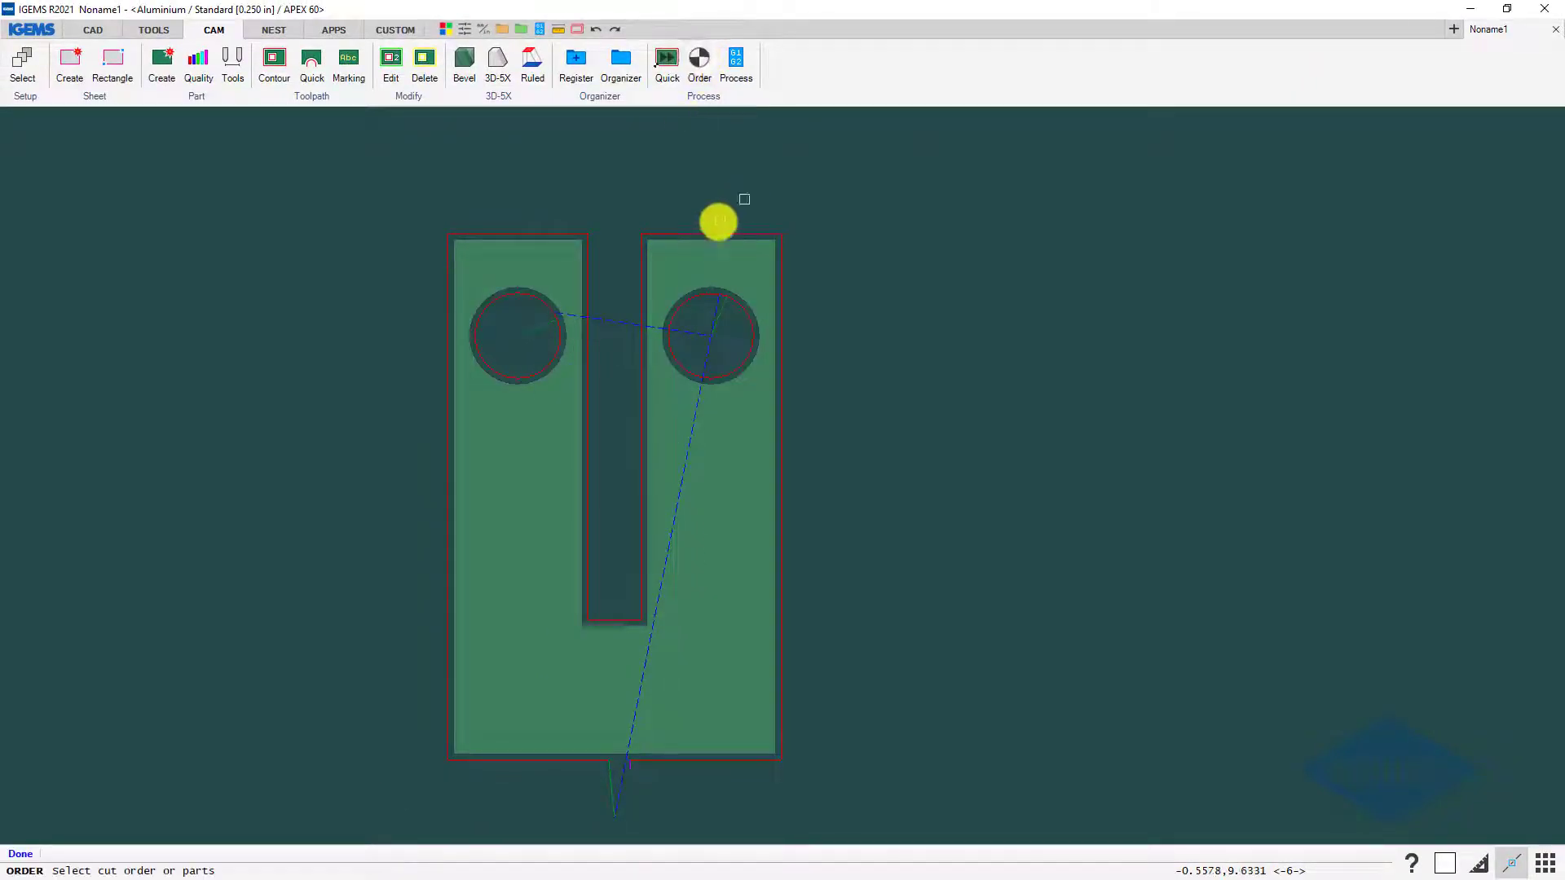
click(600, 326)
click(293, 347)
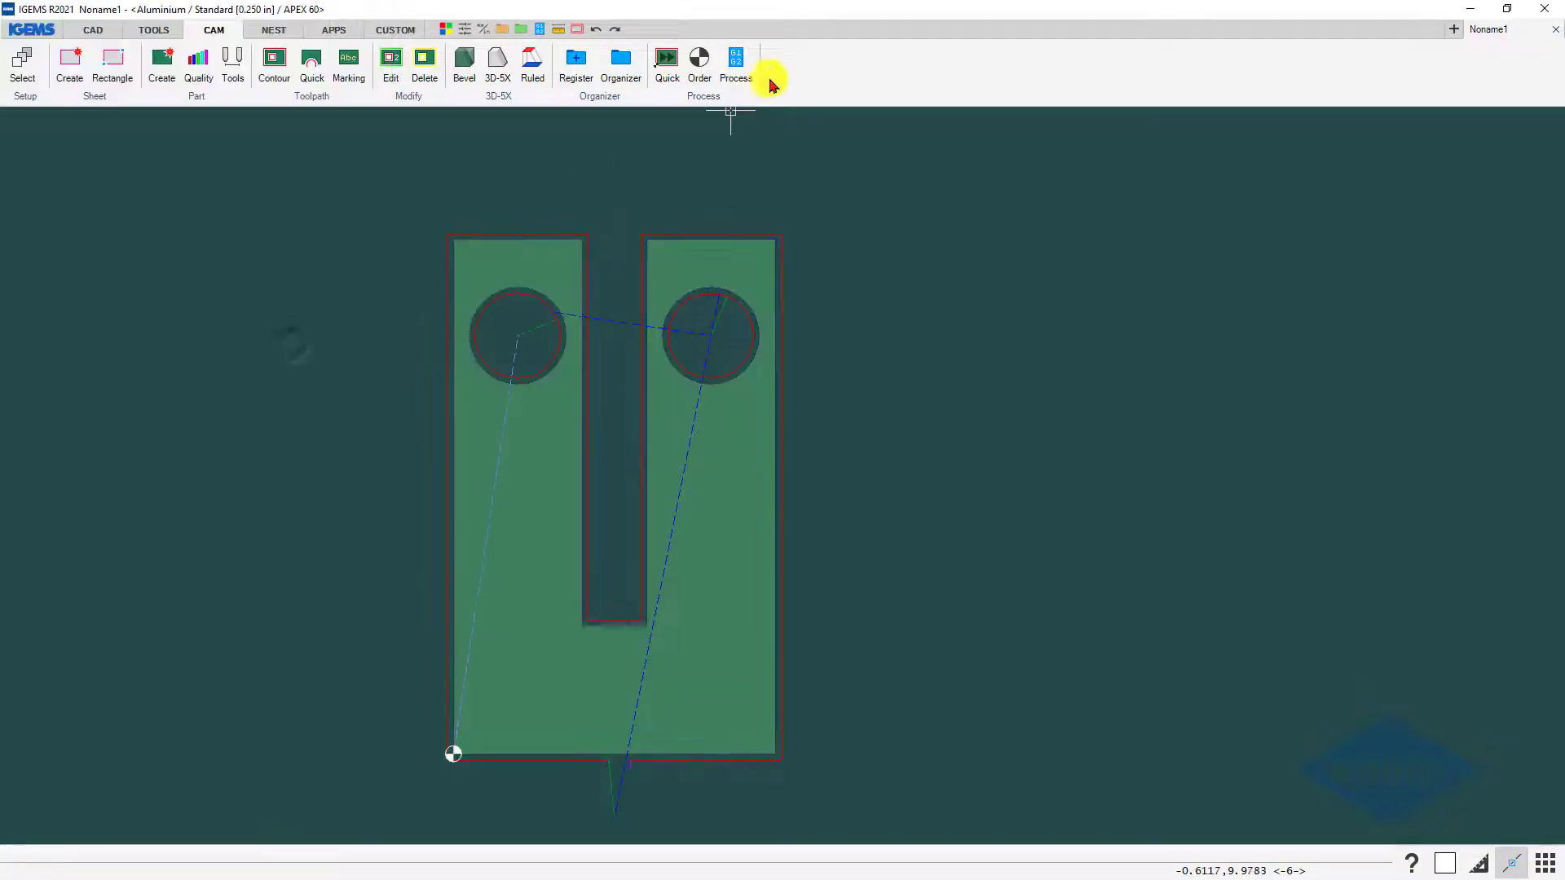
Open the Cutting section of the APEX 60 strategy from the process settings
click(736, 68)
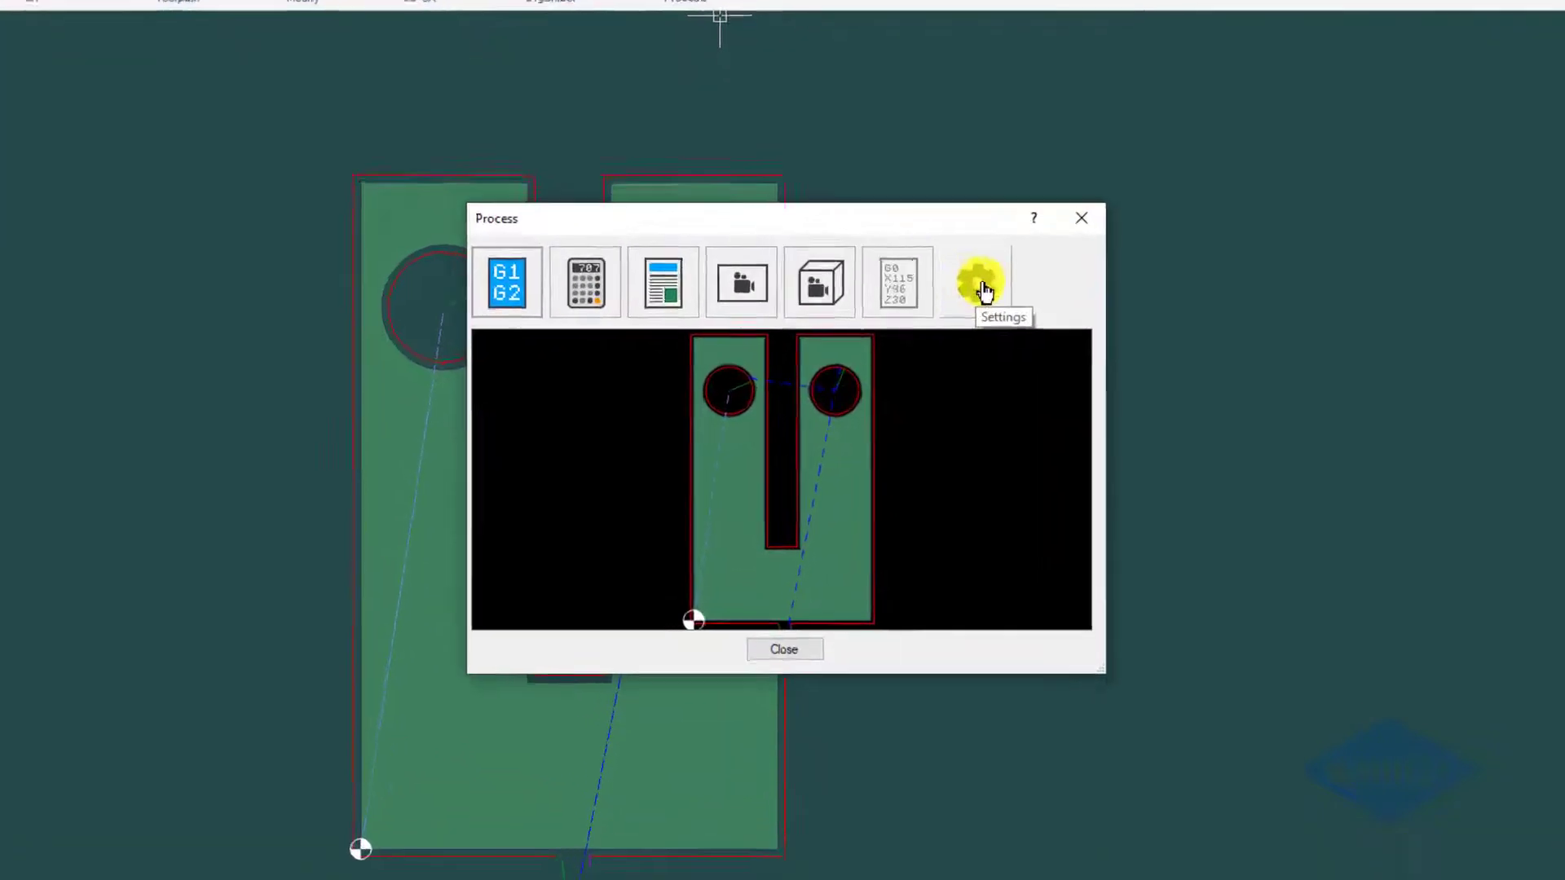
click(929, 319)
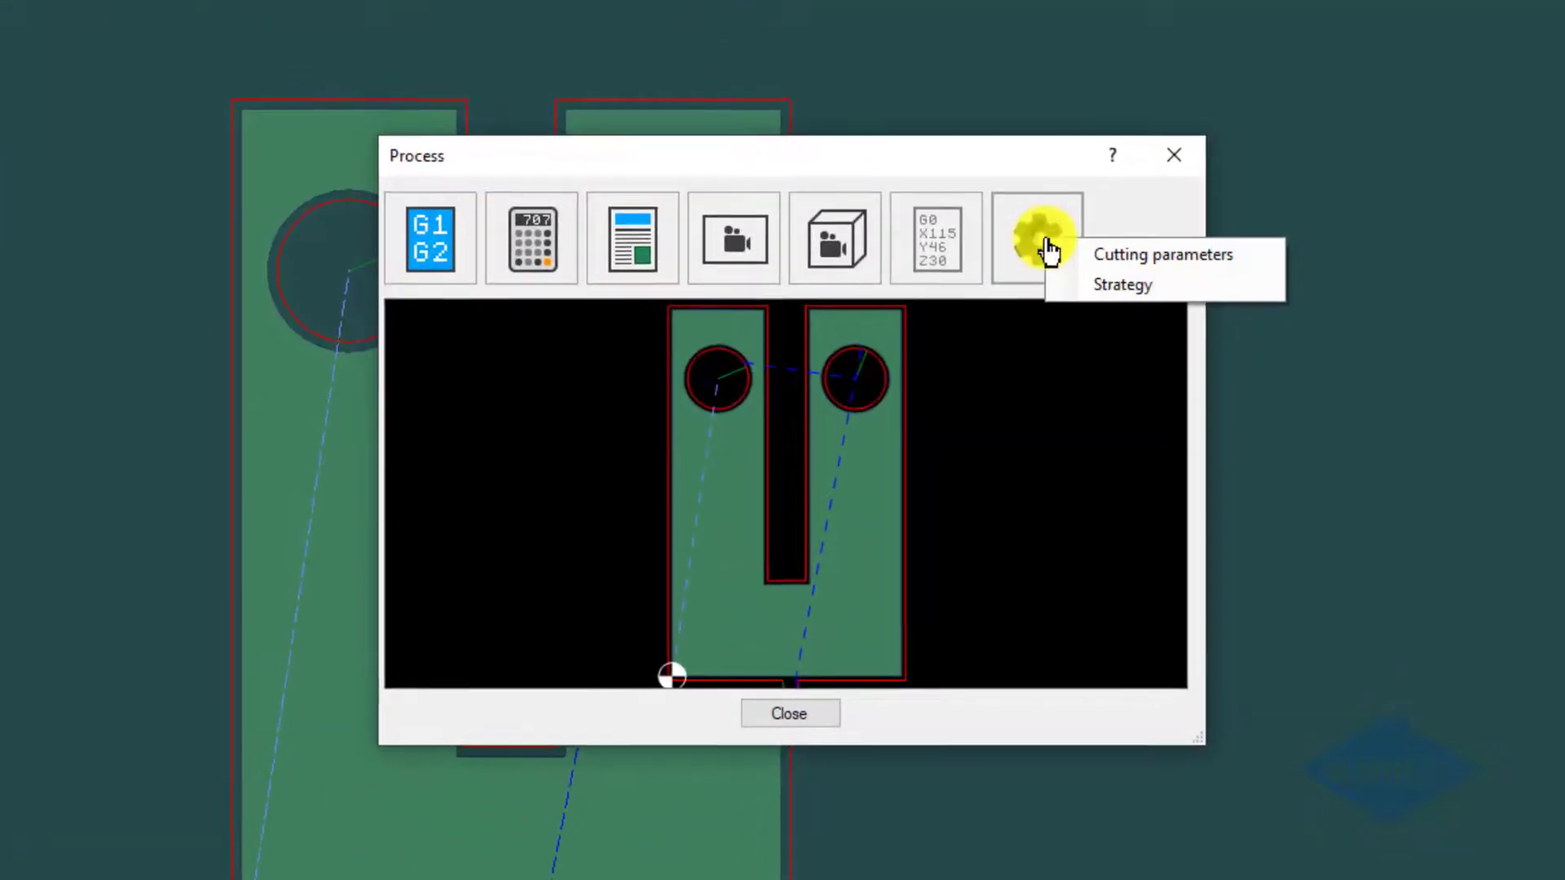
click(1105, 293)
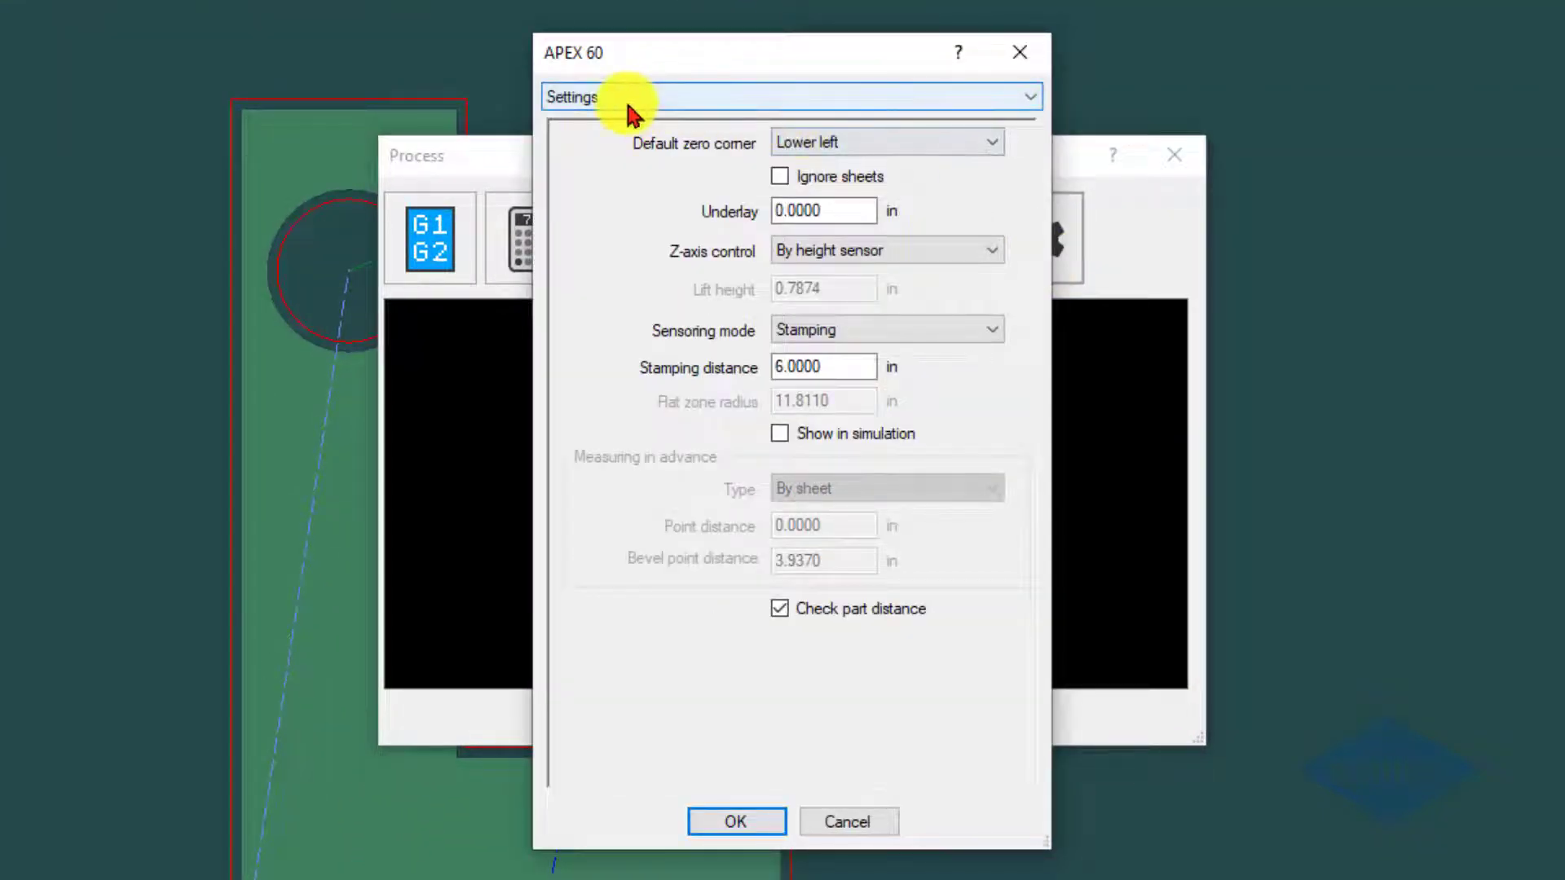
click(624, 100)
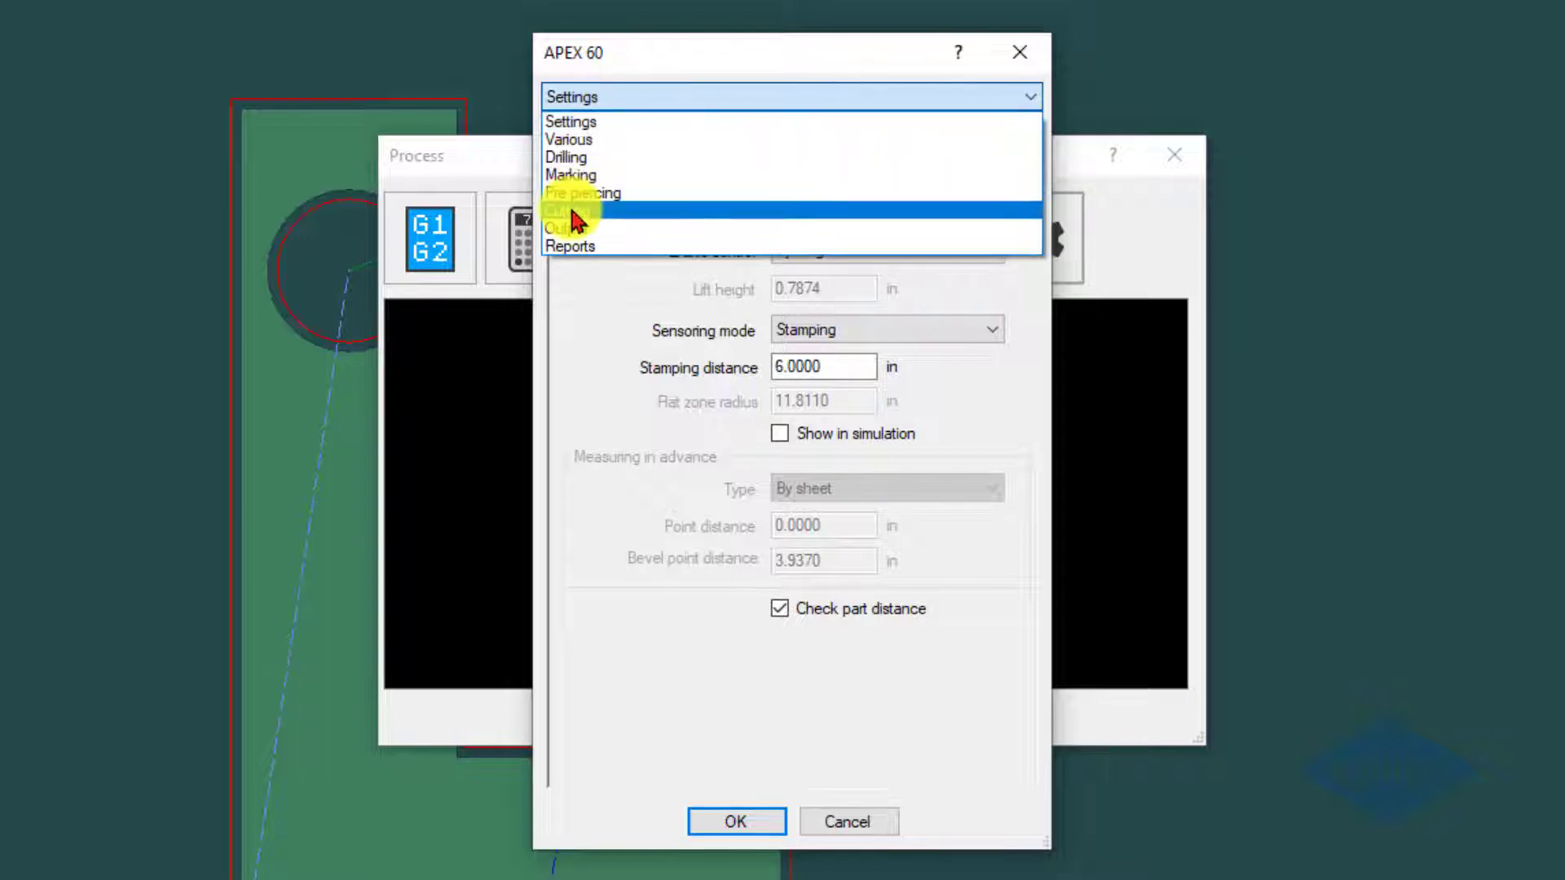
click(577, 212)
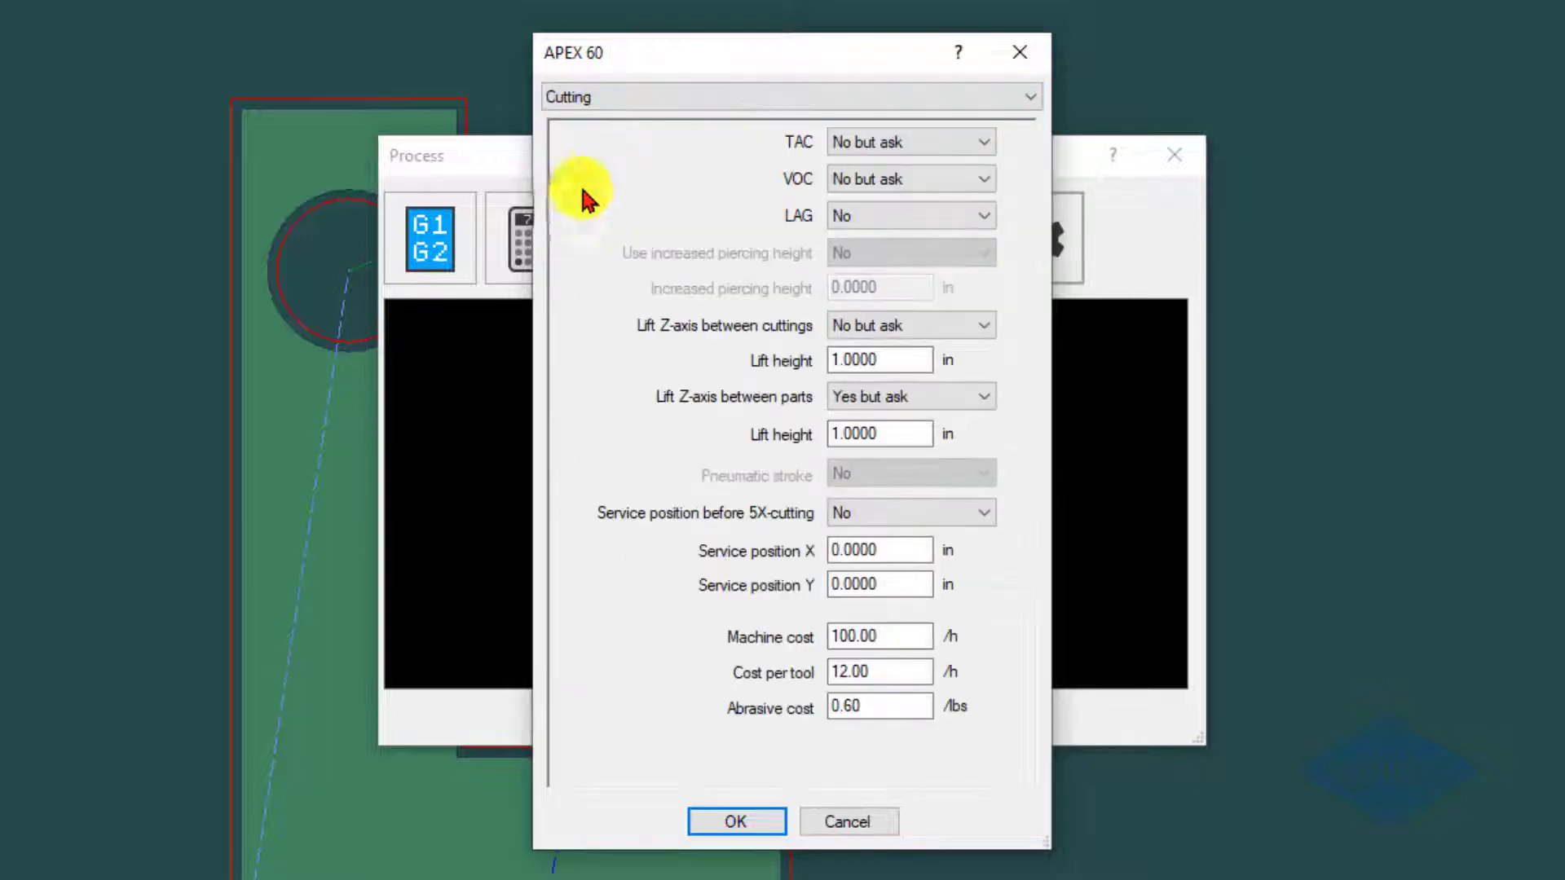
Try the Yes and Yes but ask options for TAC in the cutting strategy
click(865, 143)
click(871, 219)
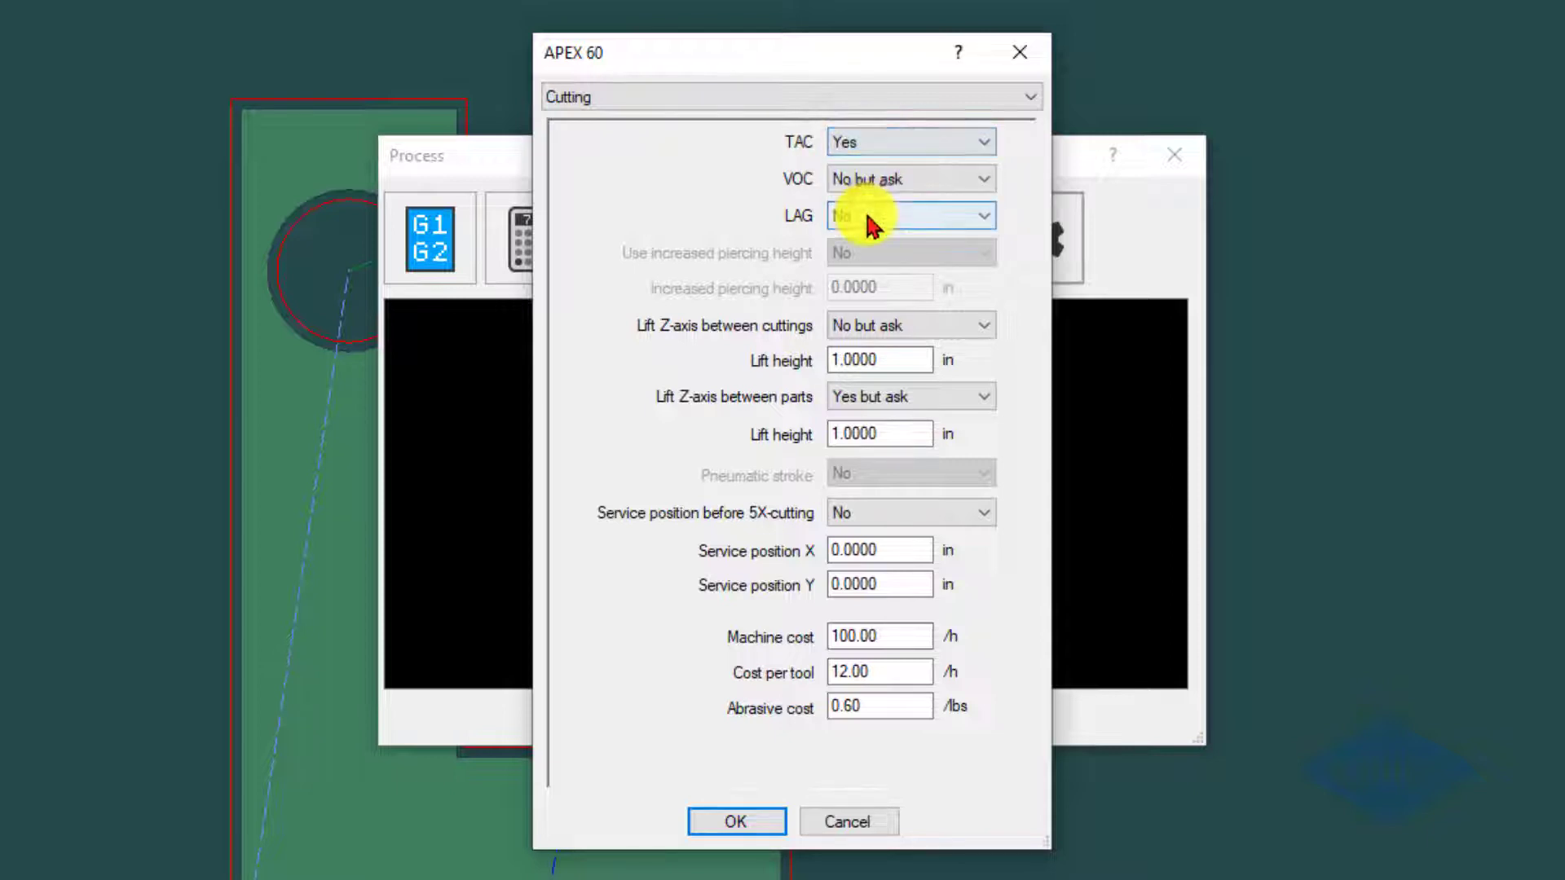
click(872, 143)
click(870, 202)
Set TAC to No but ask and accept the cutting strategy settings
click(865, 147)
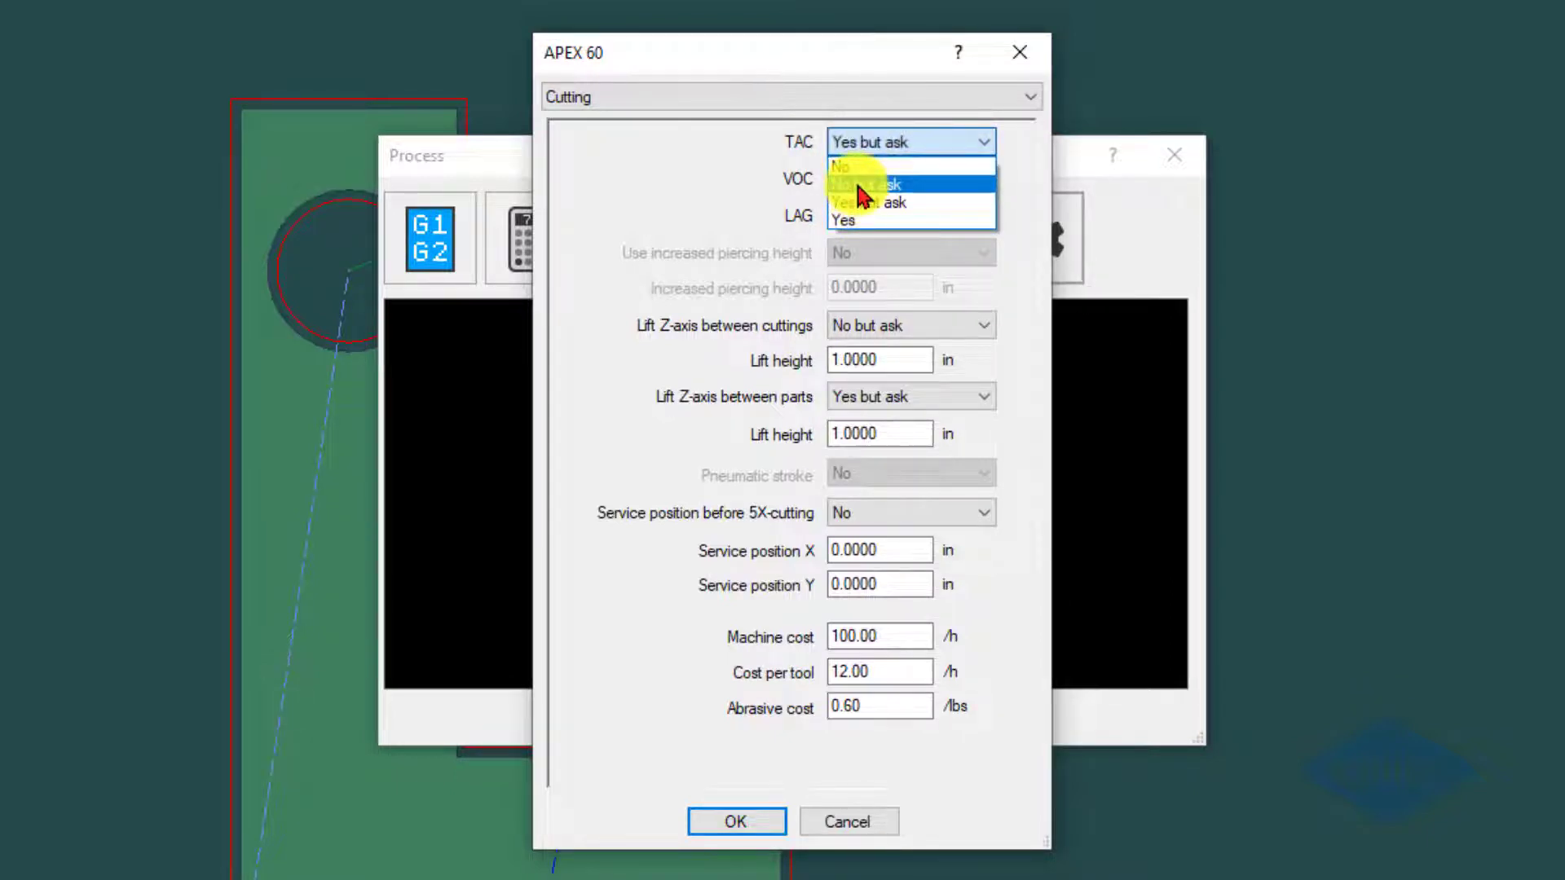
click(858, 186)
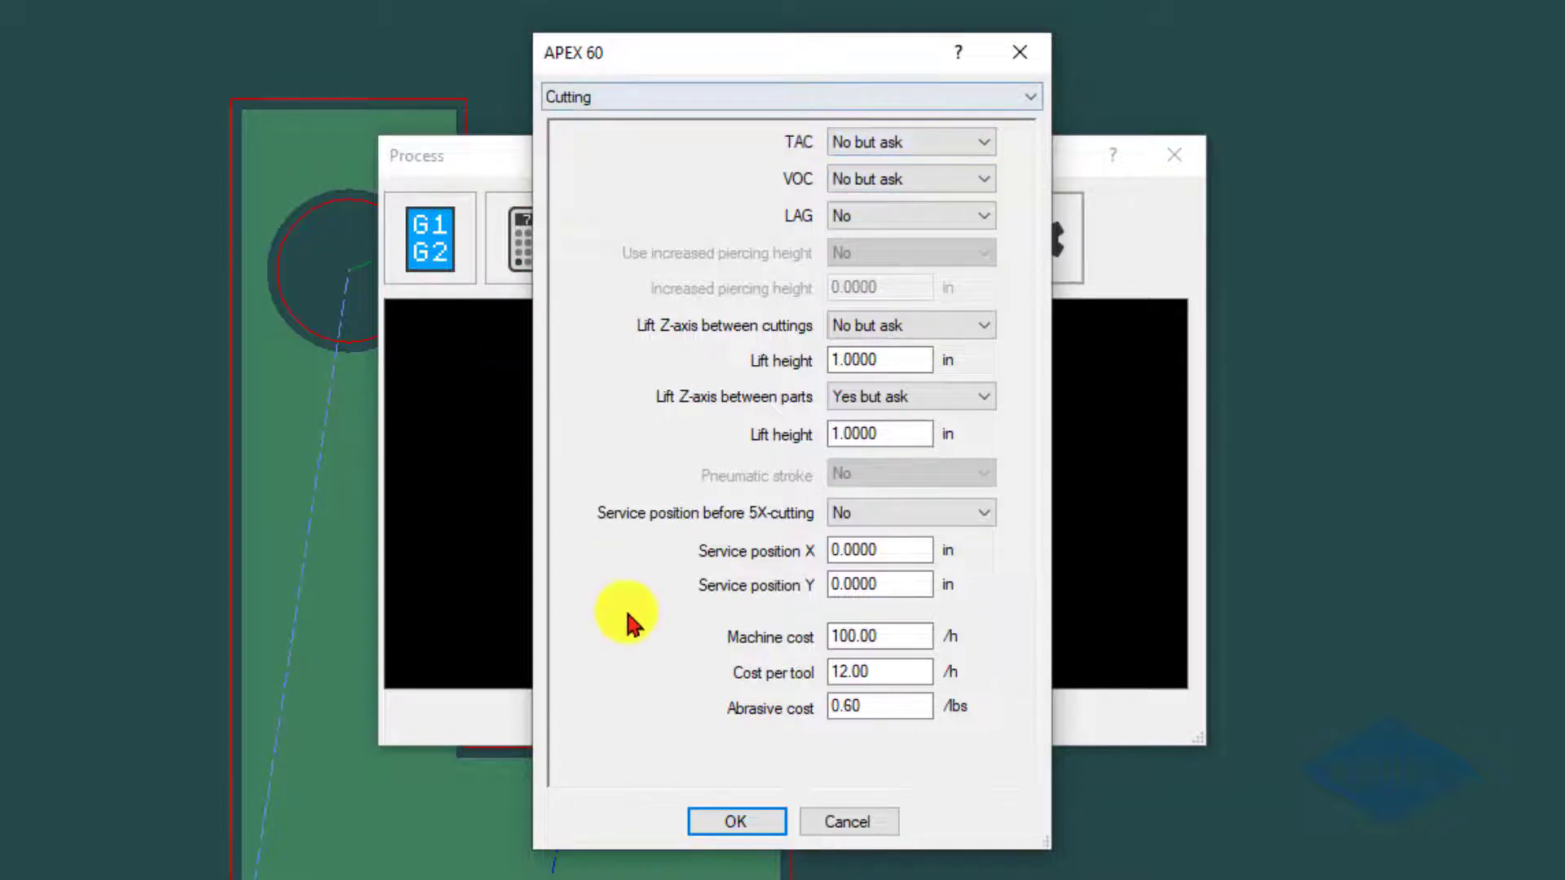
click(719, 822)
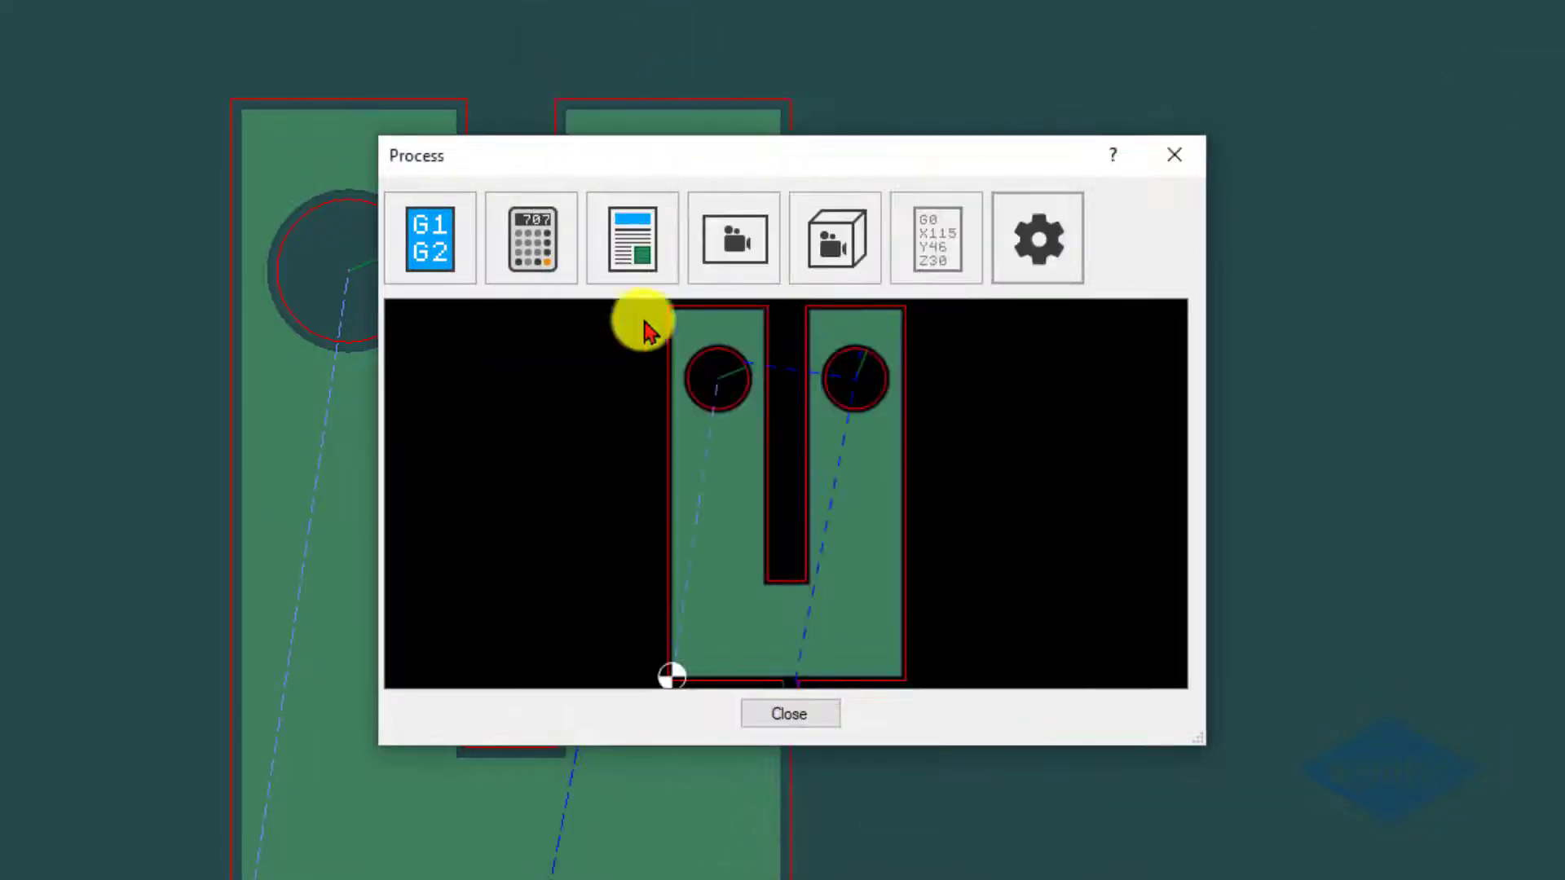
Simulate the part in 2D with TAC off, examine the first hole's G-code, and close the simulation and process dialog
click(723, 249)
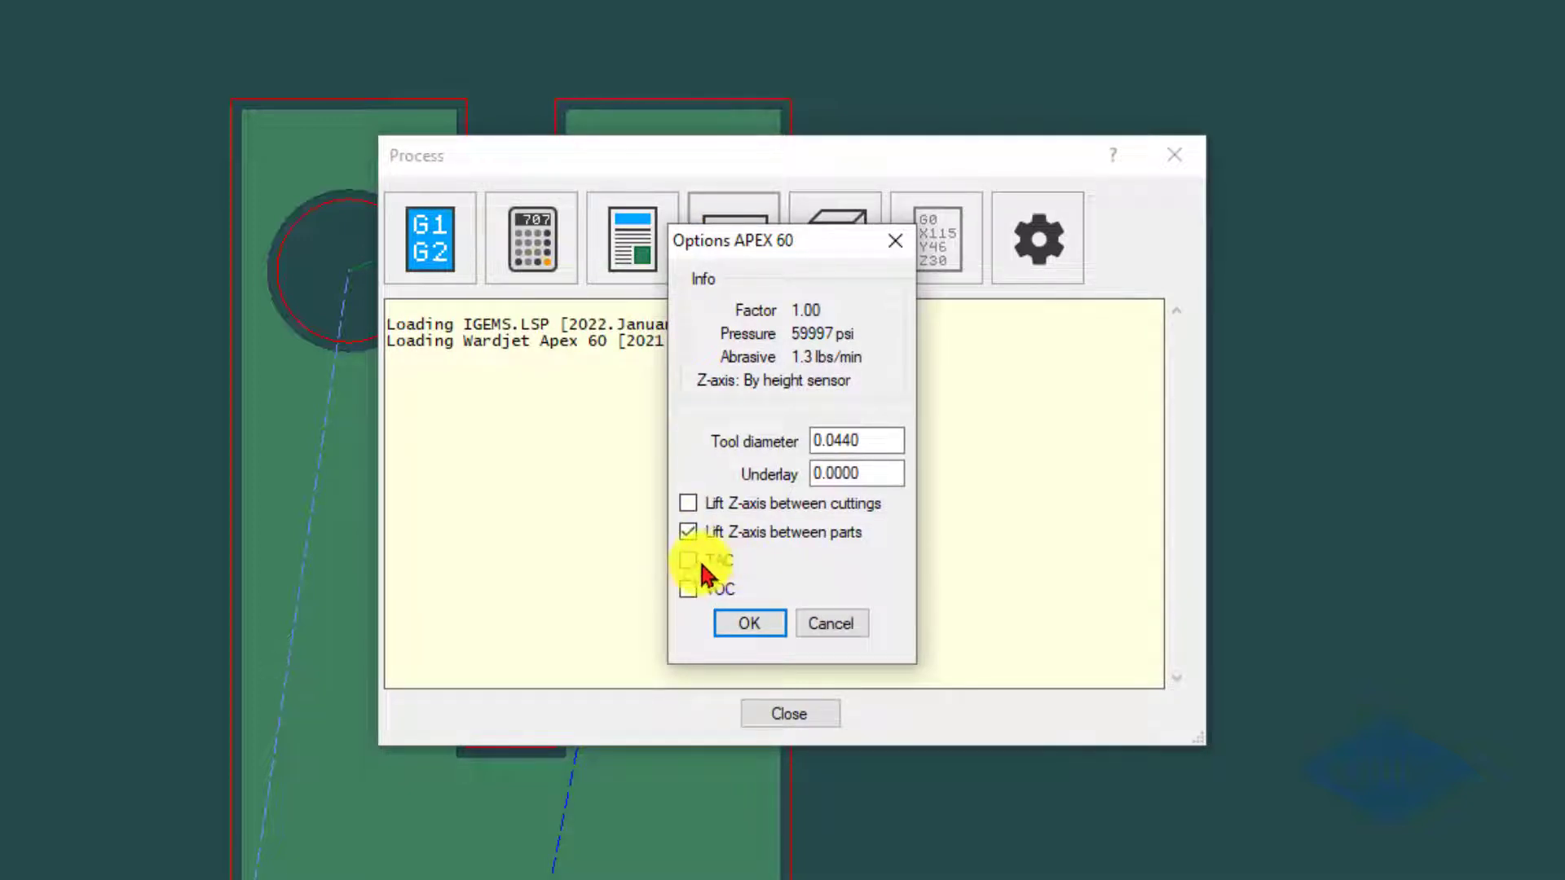
click(762, 627)
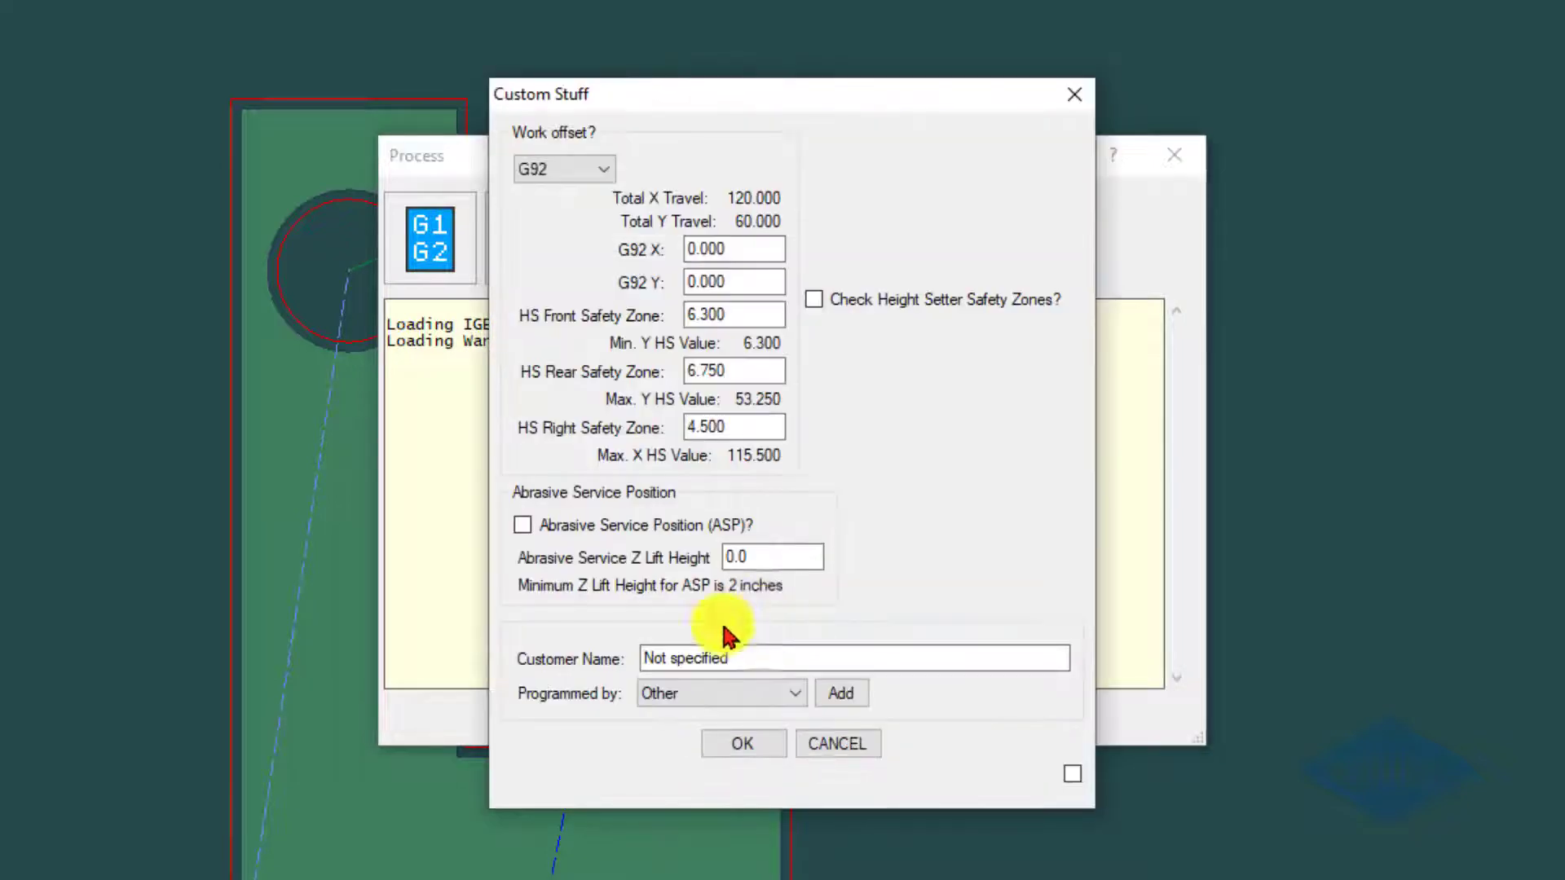
click(721, 743)
click(819, 643)
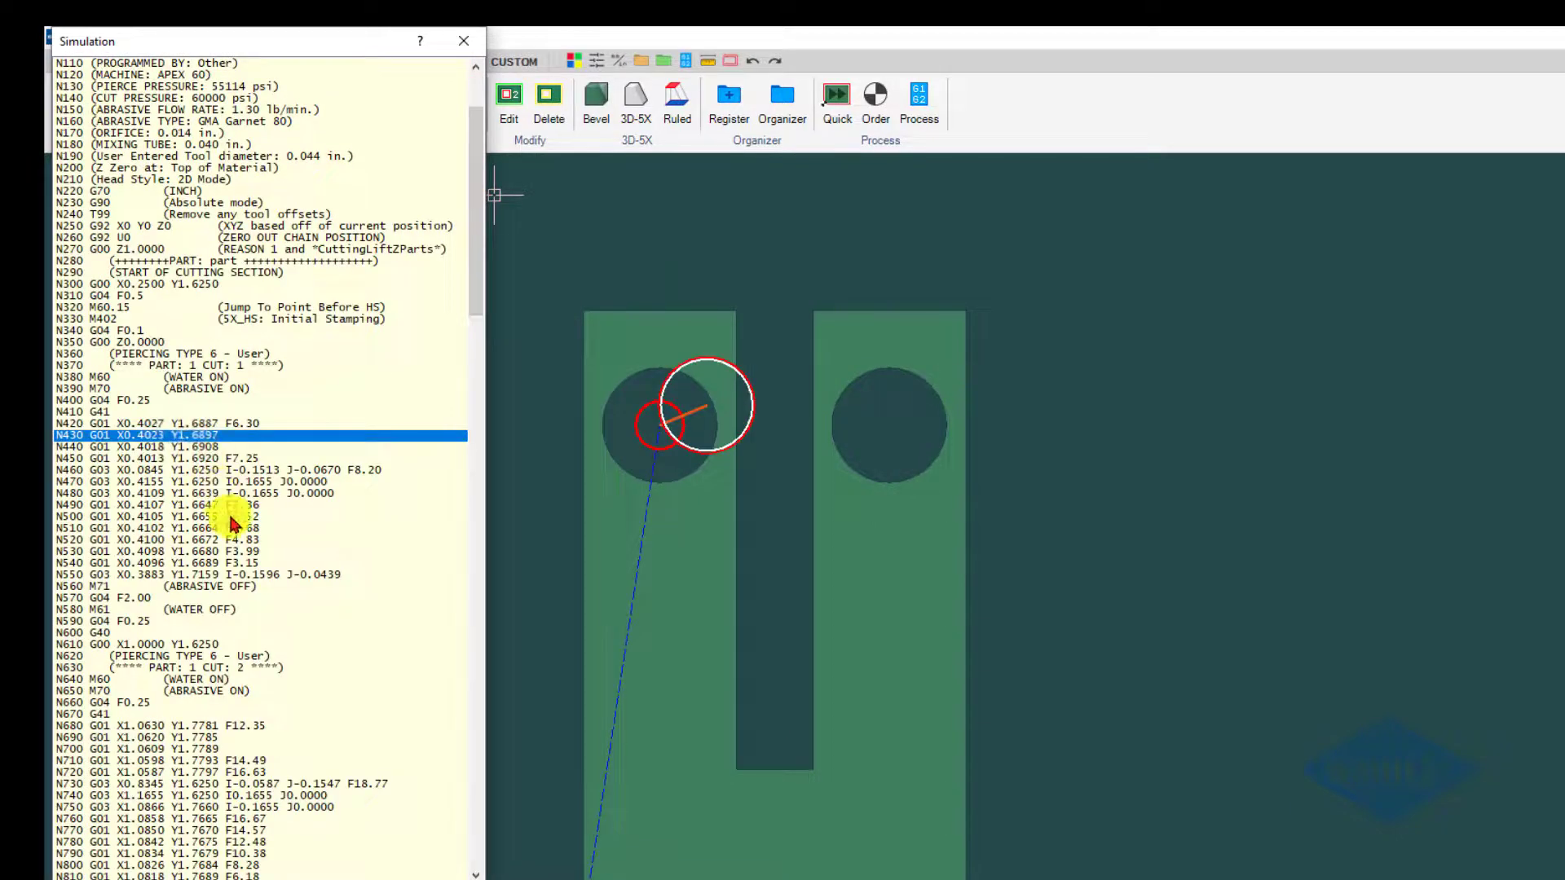
click(204, 482)
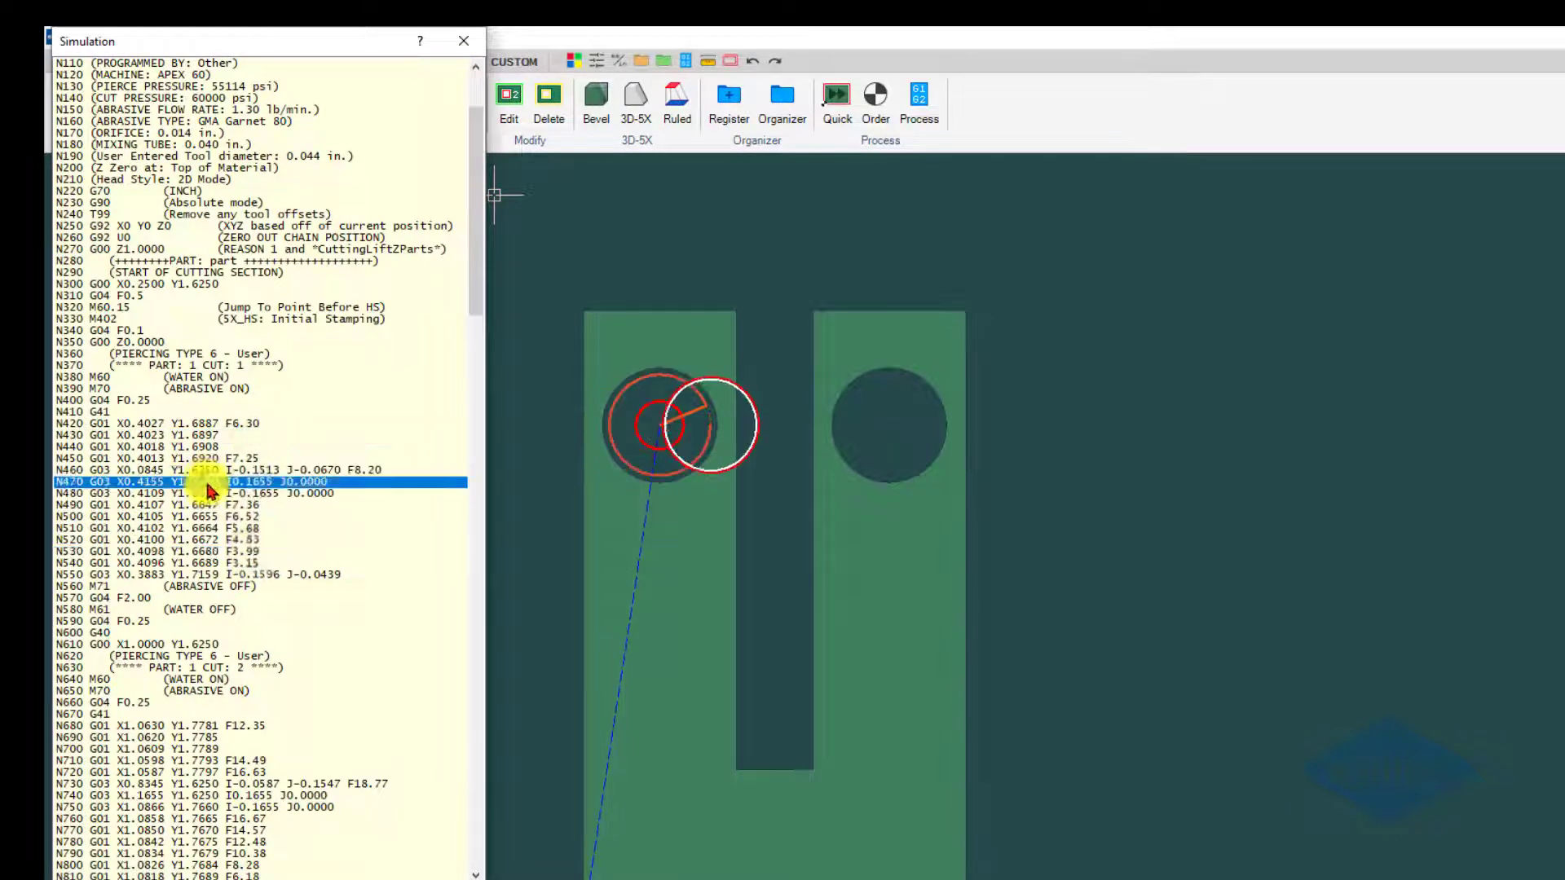
click(466, 45)
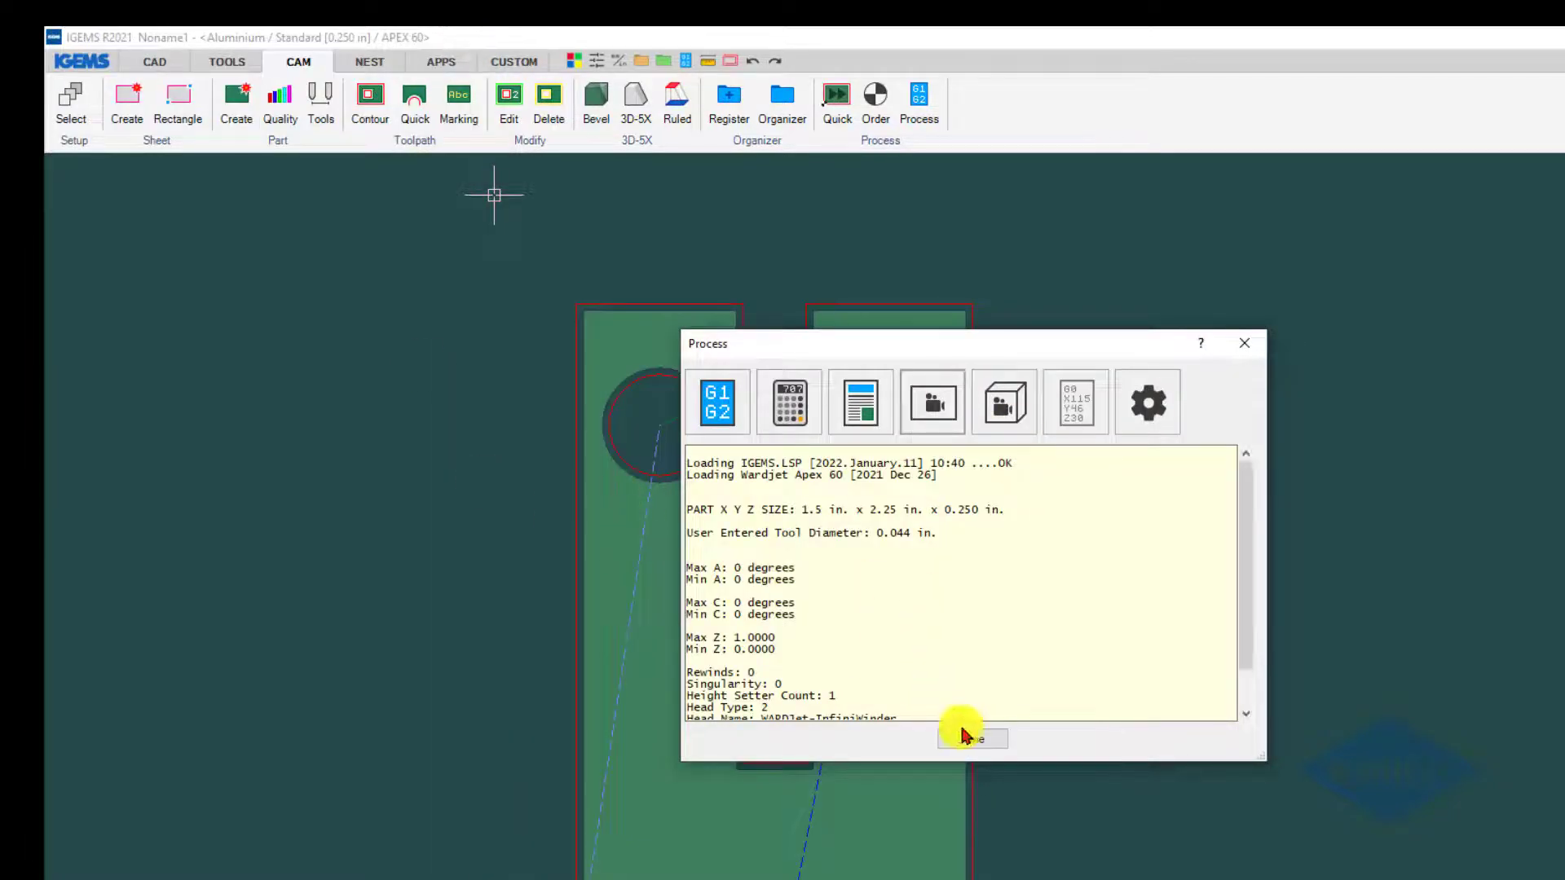
click(973, 739)
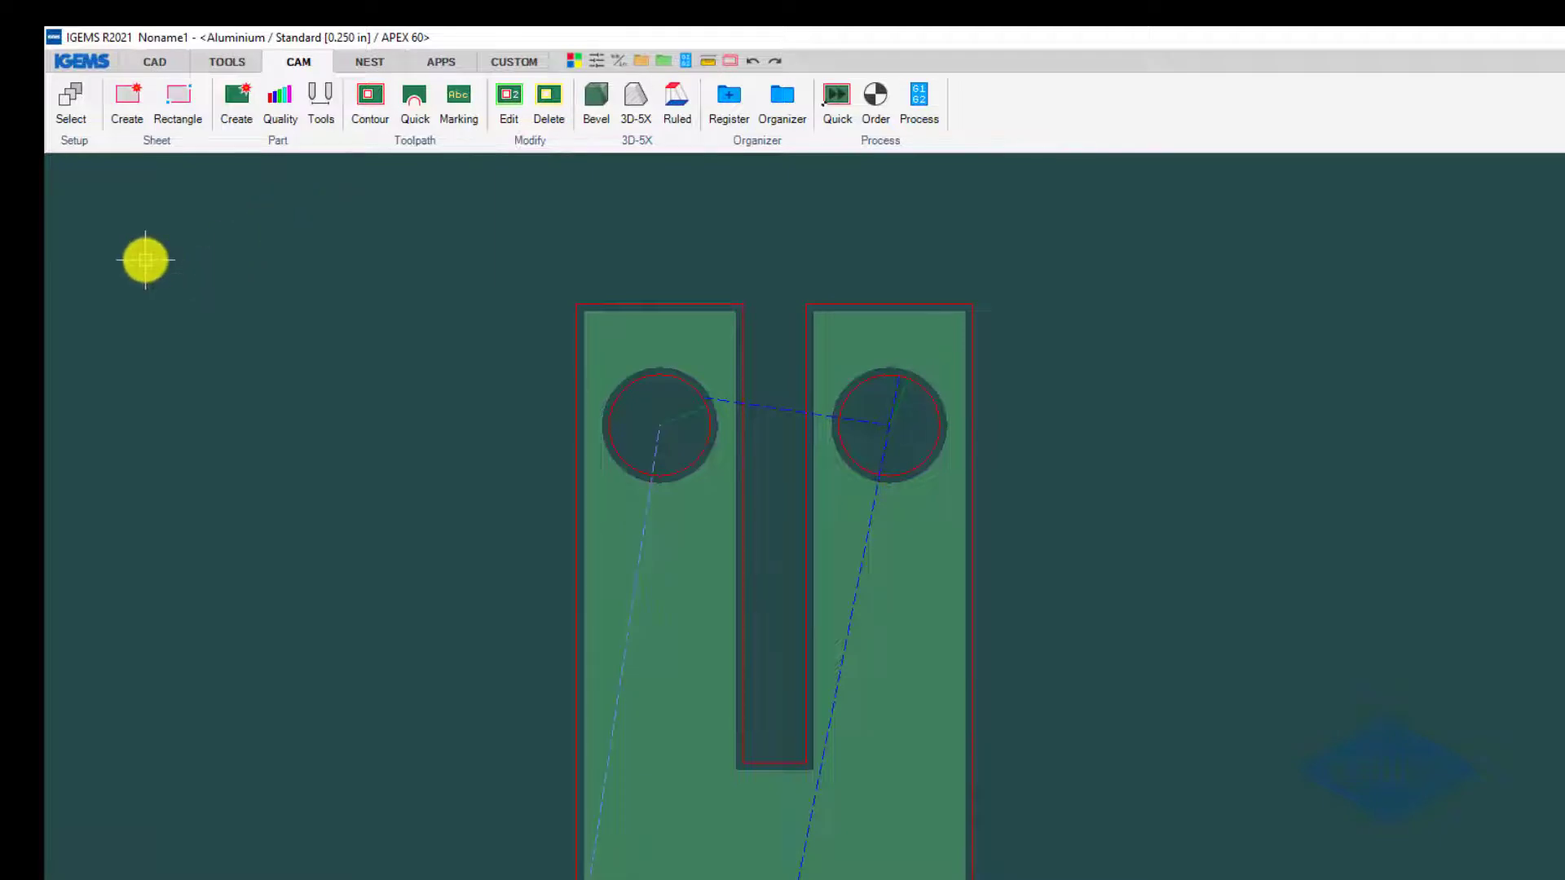
In the material setup for 0.250 aluminium, set the Rough VOC/TAC measurements A to 0.5030 in and B to 0.5280 in
click(72, 99)
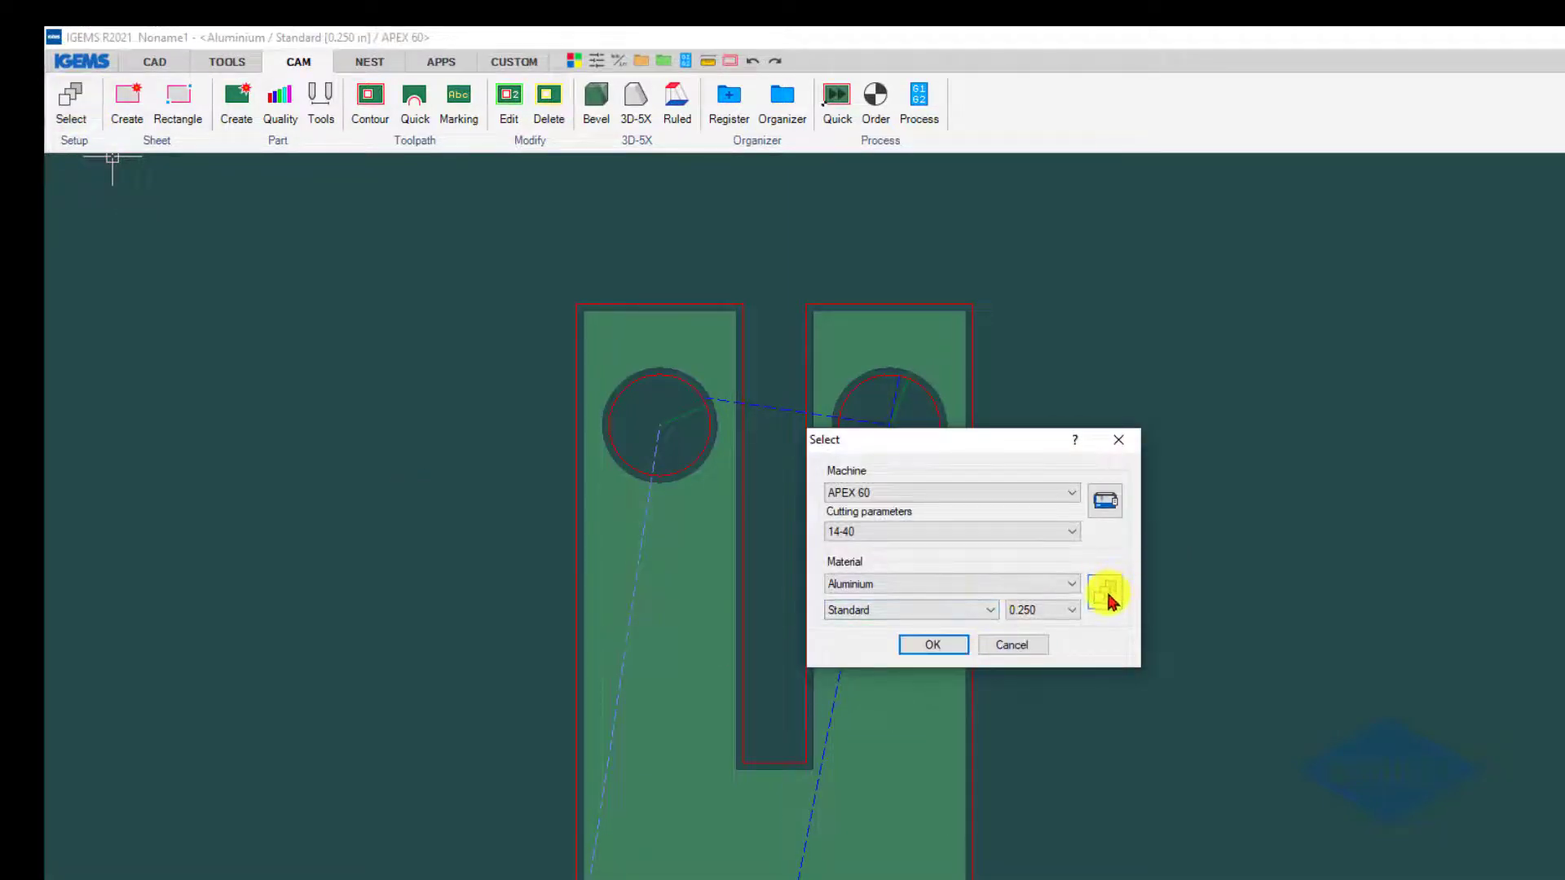
click(1106, 591)
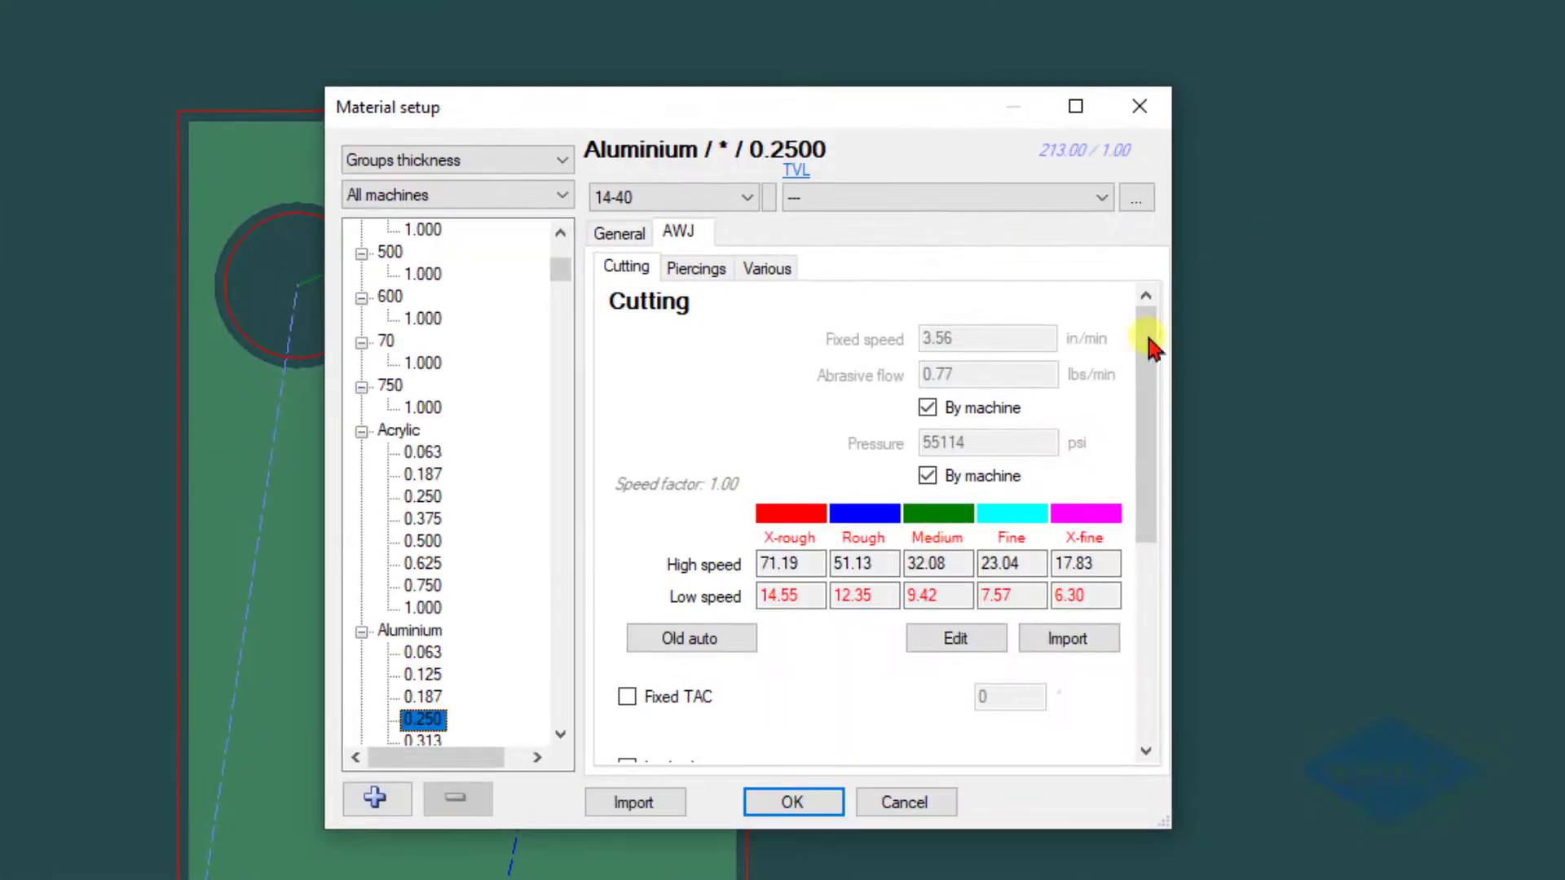
drag(1150, 346, 1128, 530)
click(1041, 473)
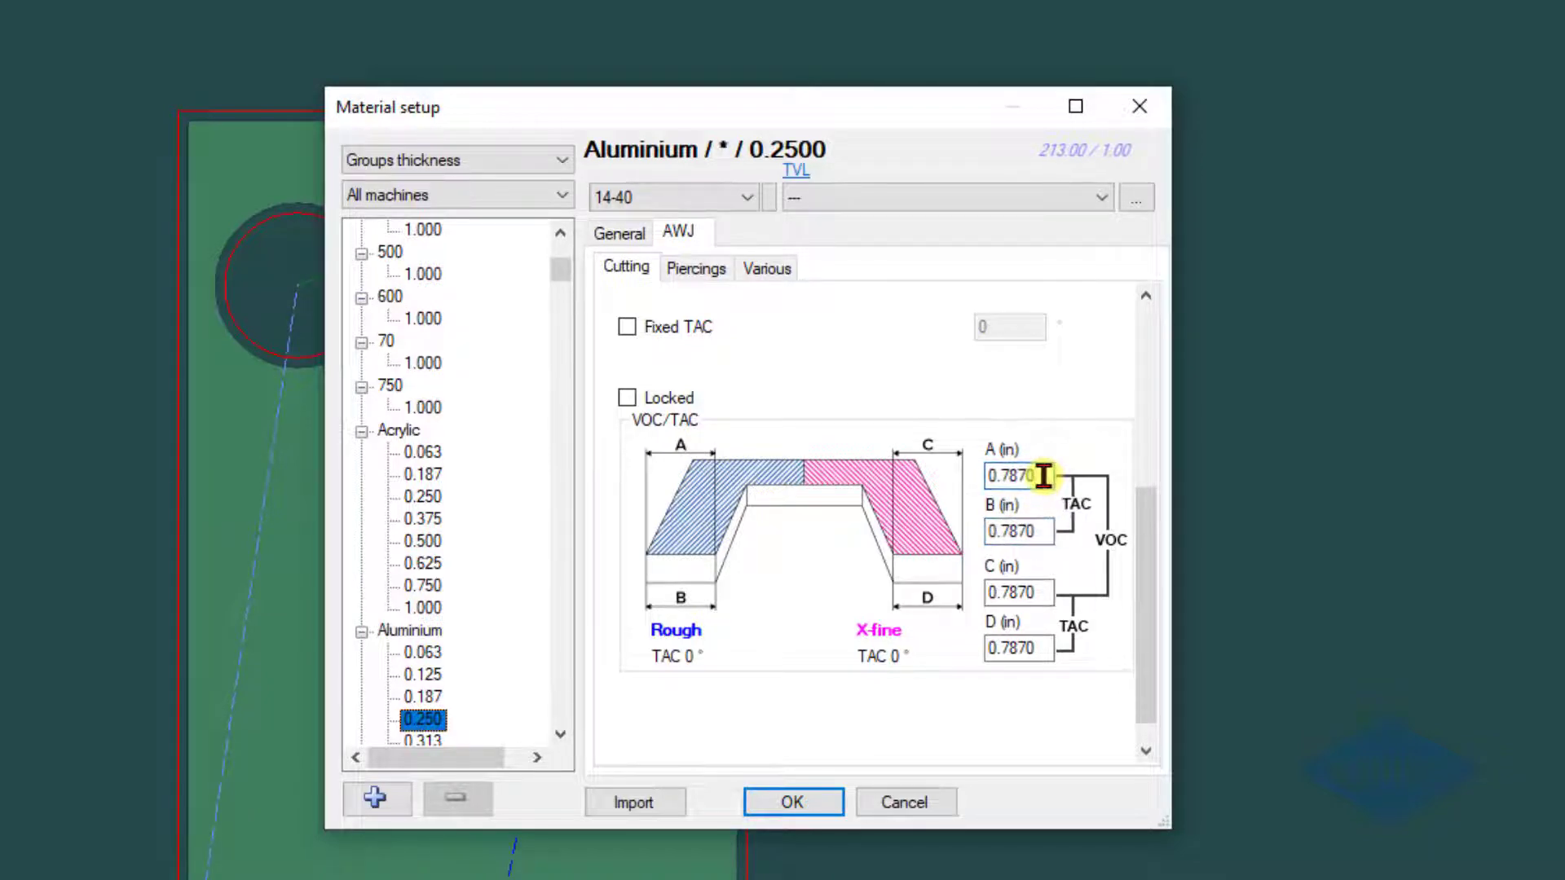
double_click(996, 475)
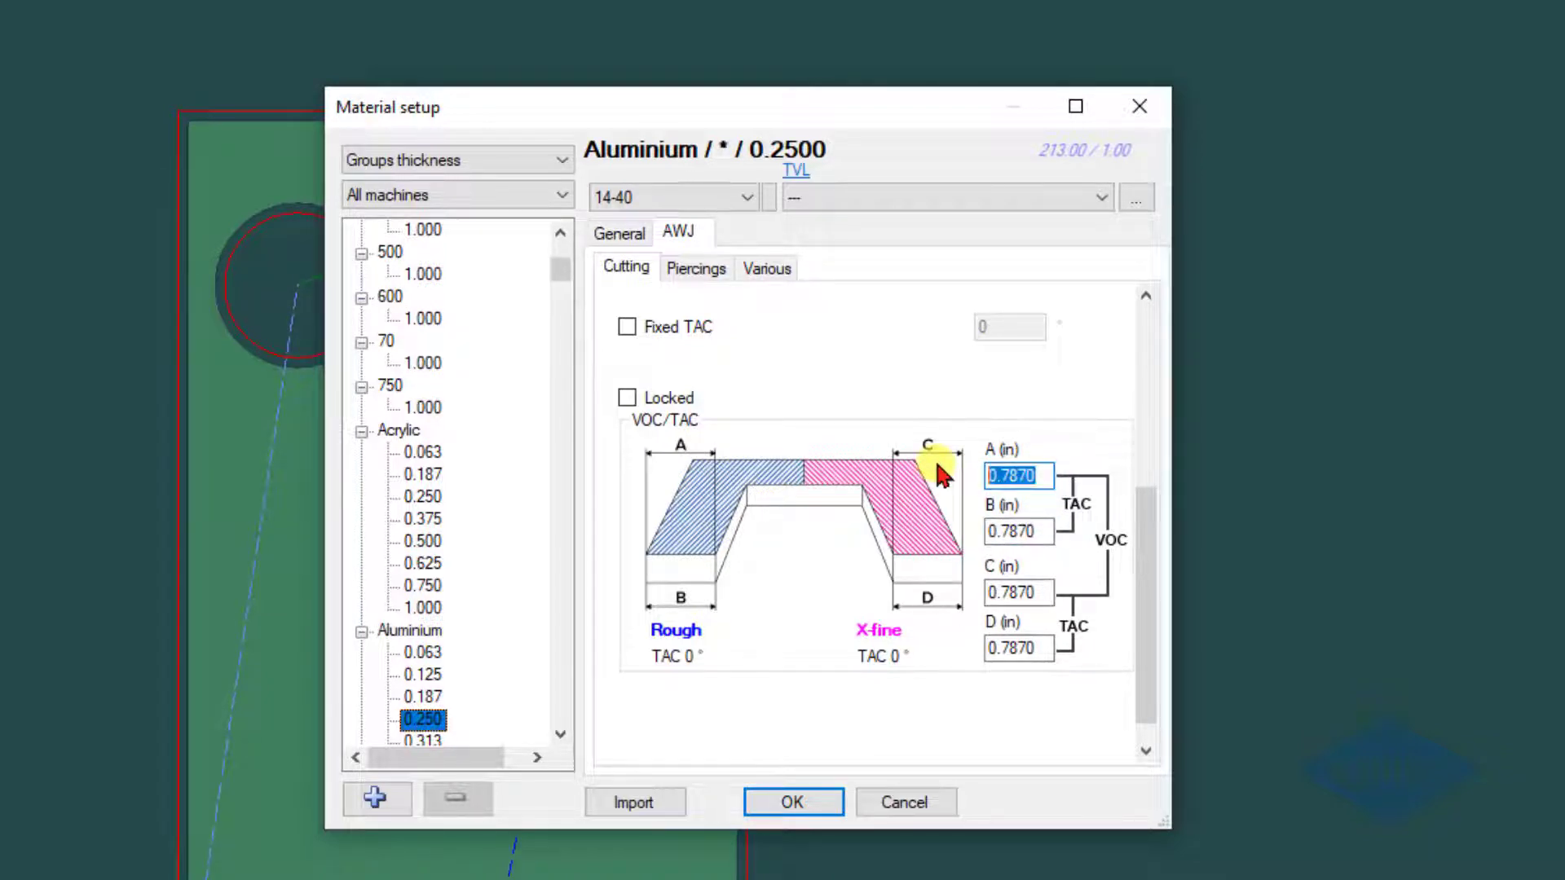
text(.5030)
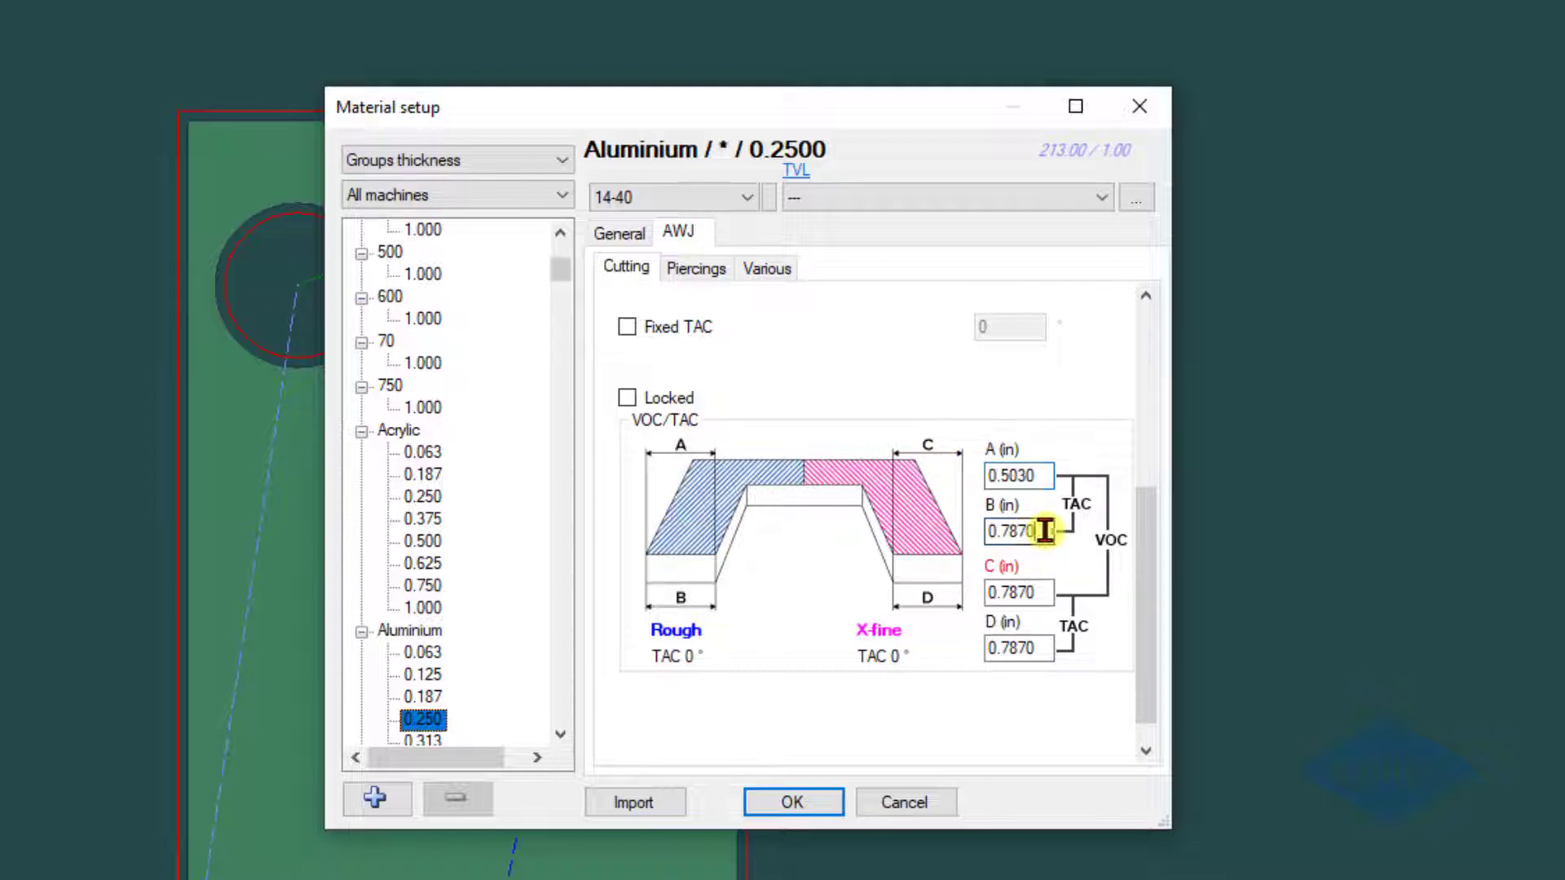
double_click(1044, 530)
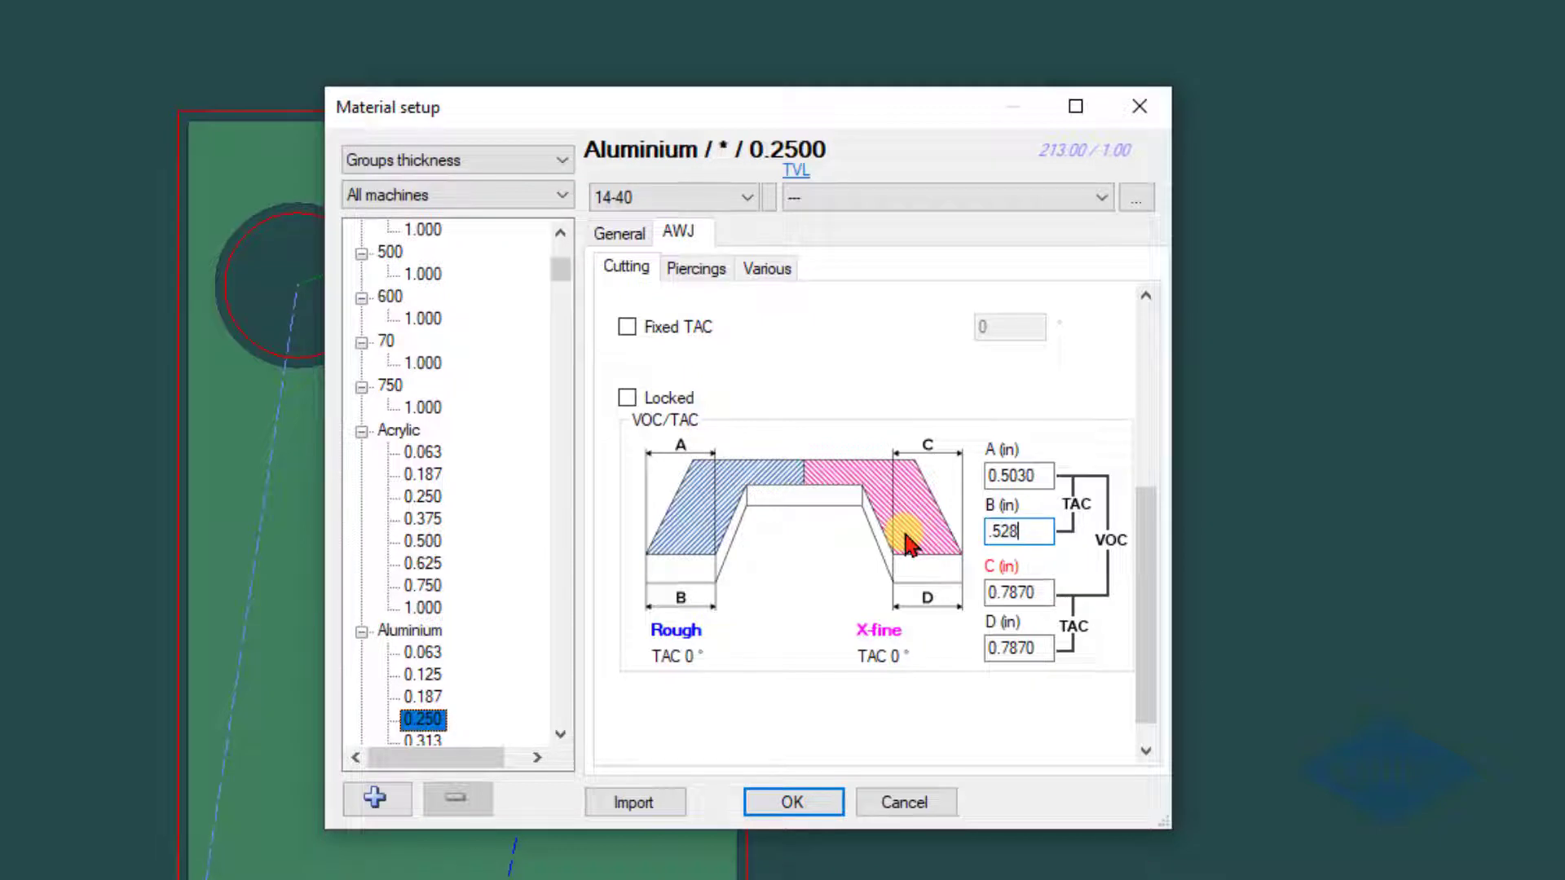
Set the X-fine VOC/TAC measurements C to 0.5010 in and D to 0.5160 in, and accept the material setup and selection
double_click(1048, 592)
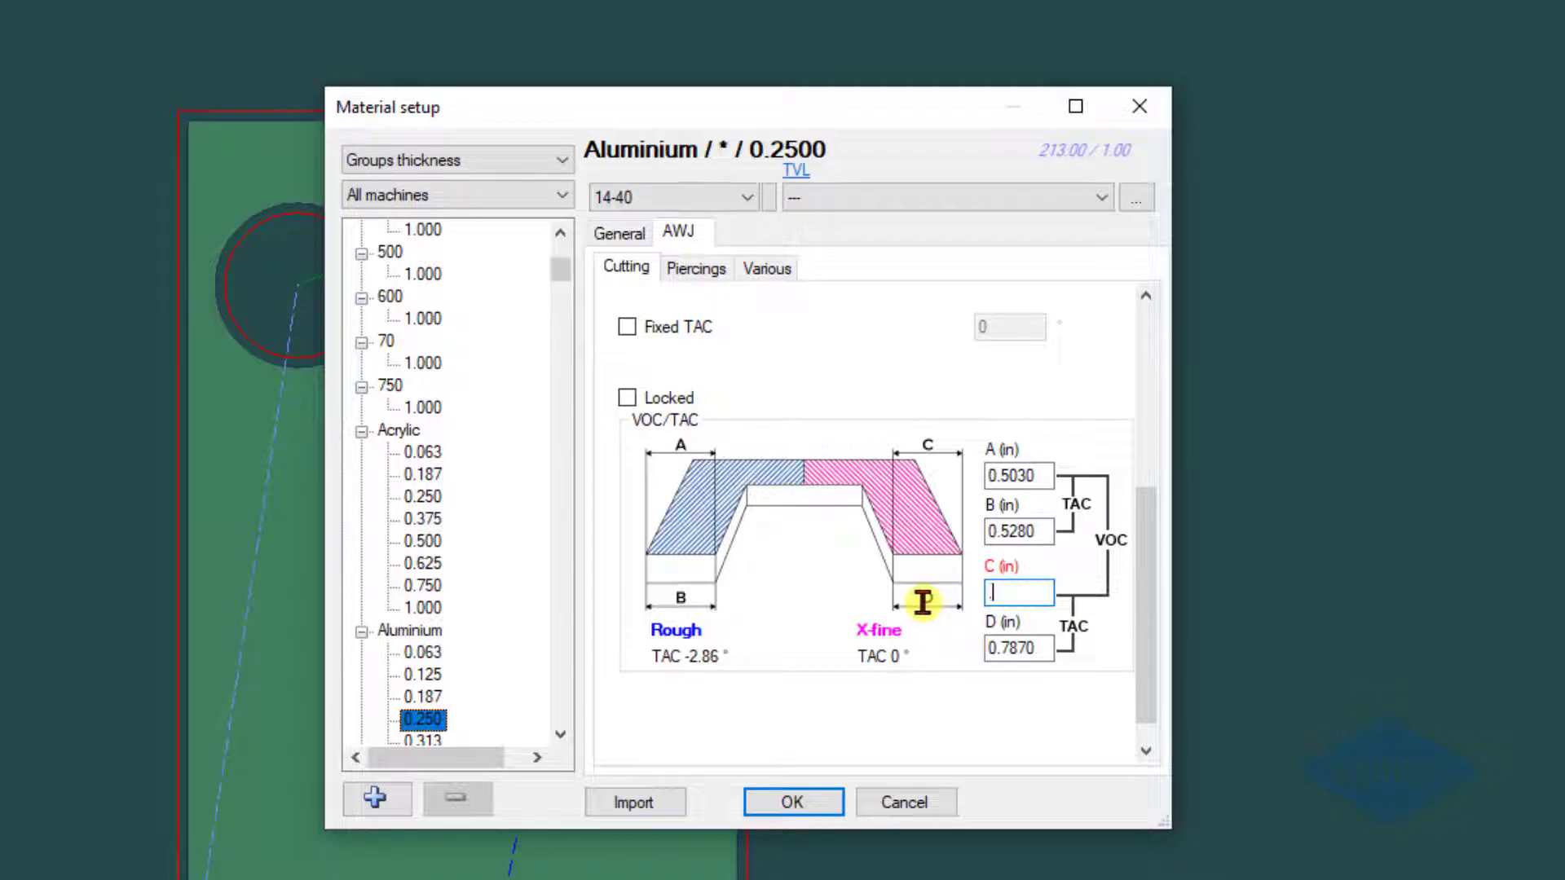
double_click(1051, 640)
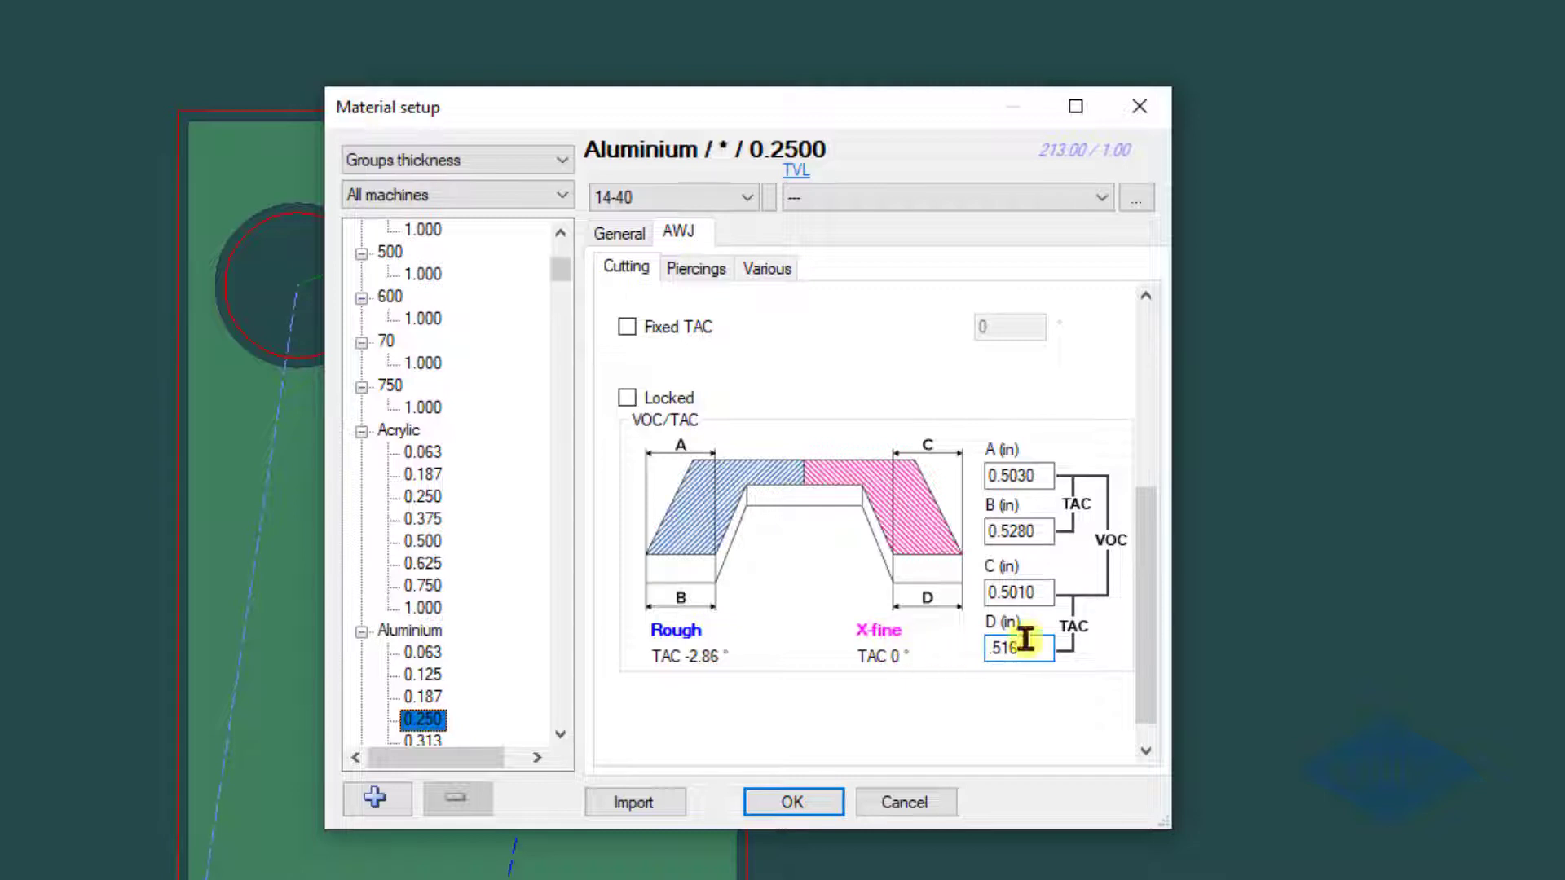
click(1019, 592)
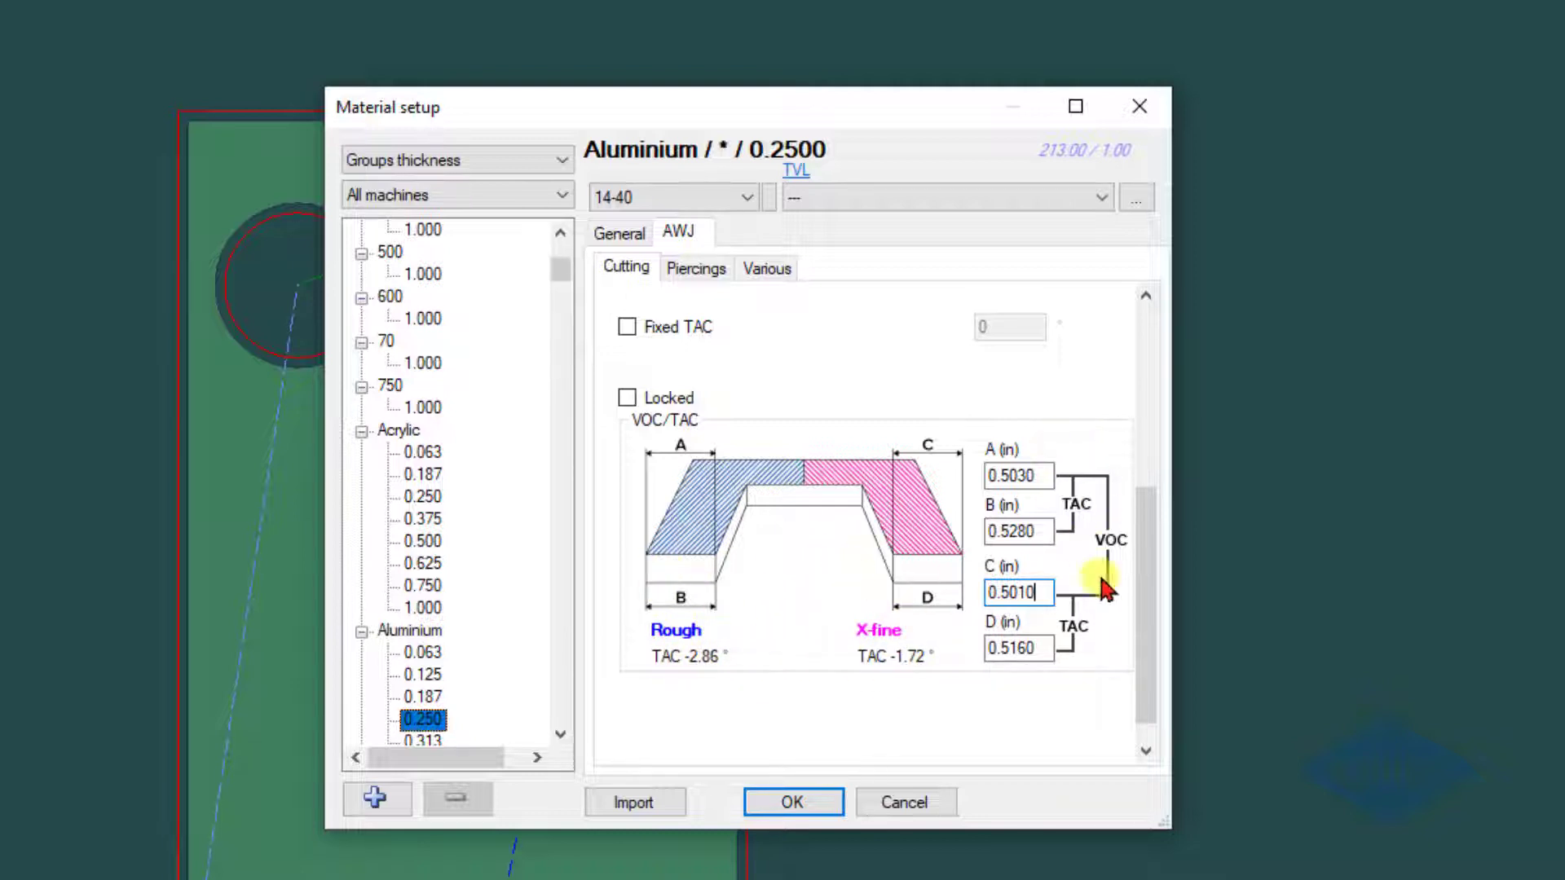
click(813, 803)
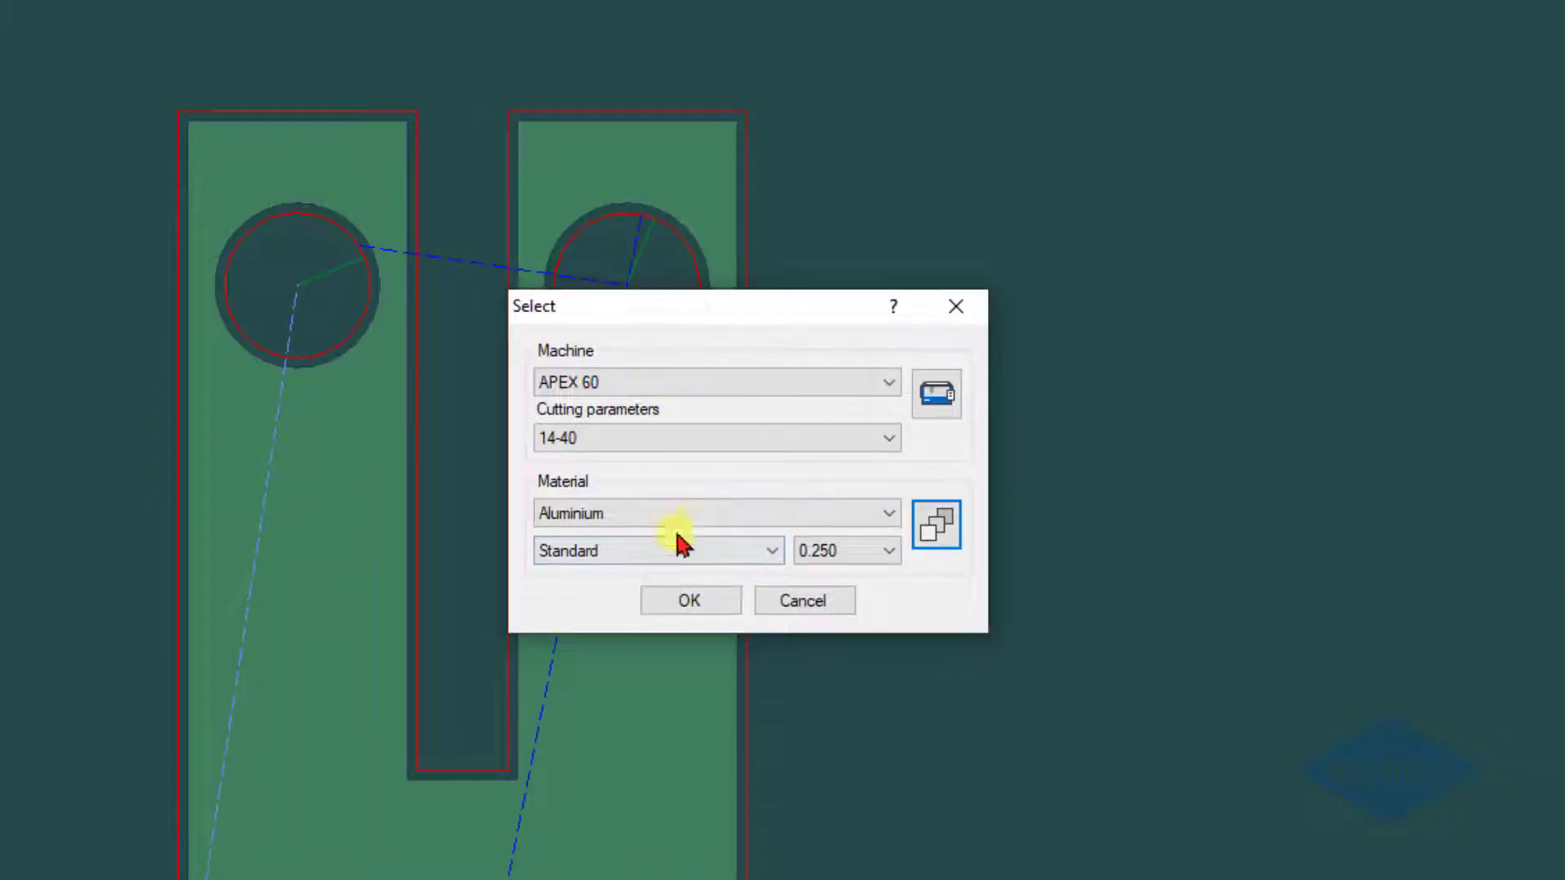
click(689, 601)
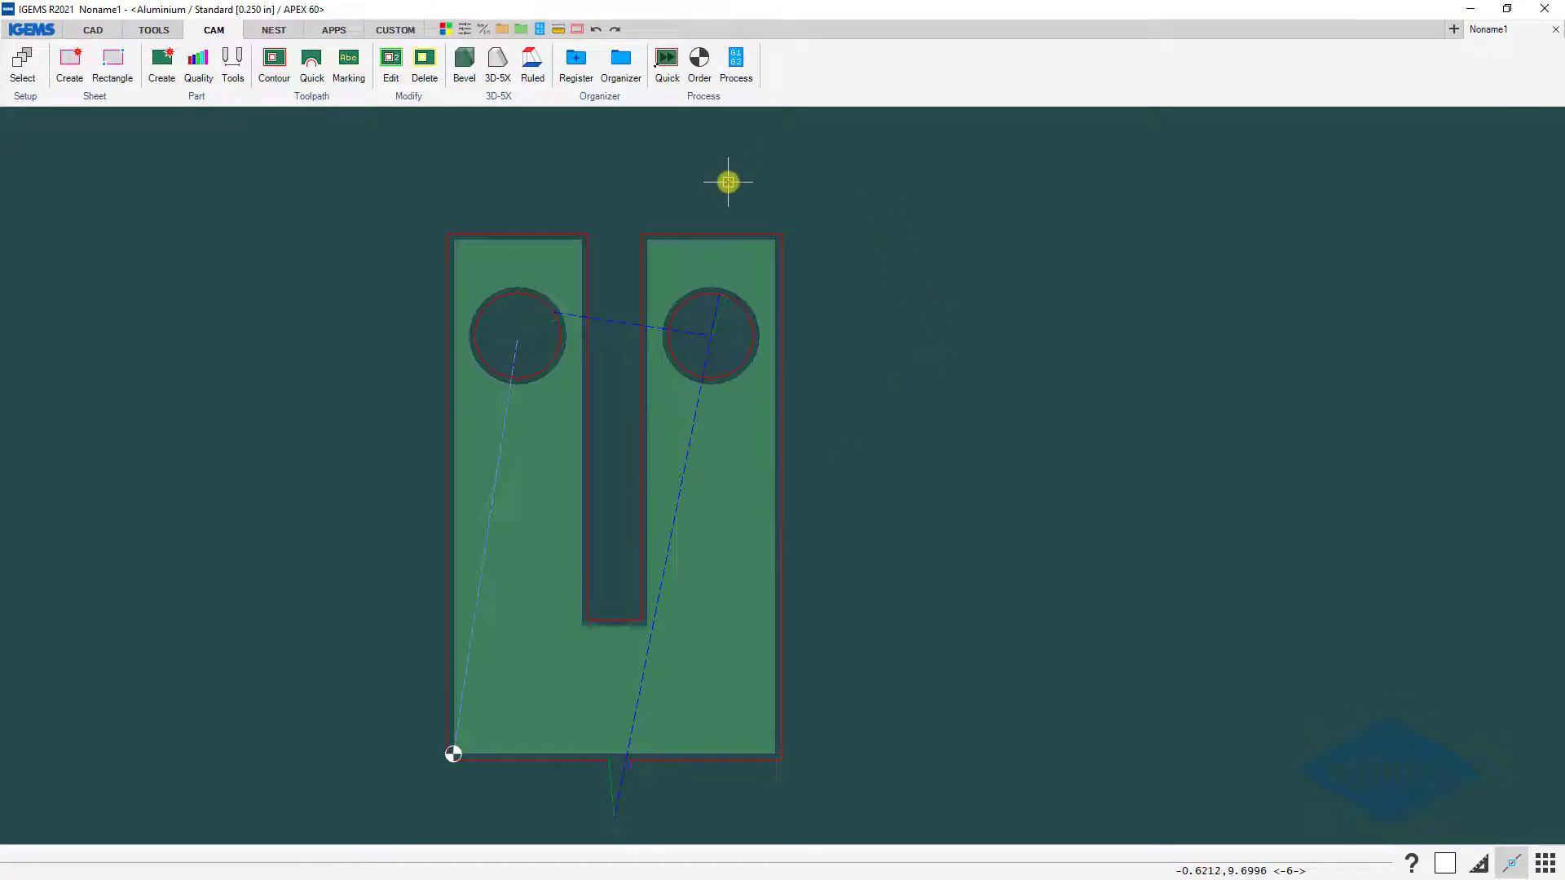
Process the part as a 2D simulation with TAC enabled, keeping the other machine options and custom settings at their defaults
click(737, 65)
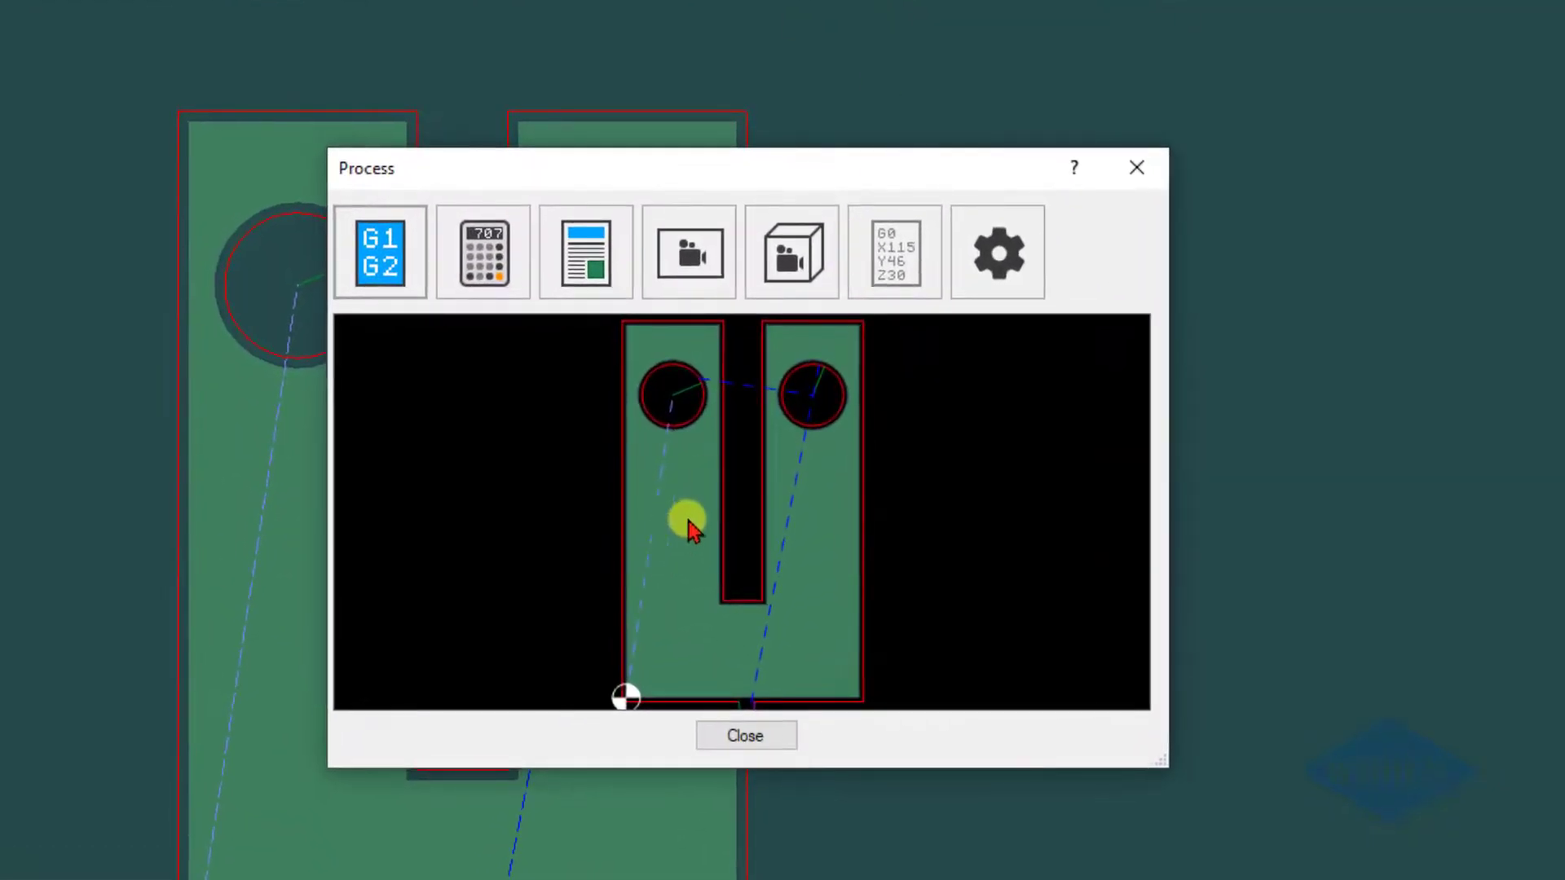
click(689, 254)
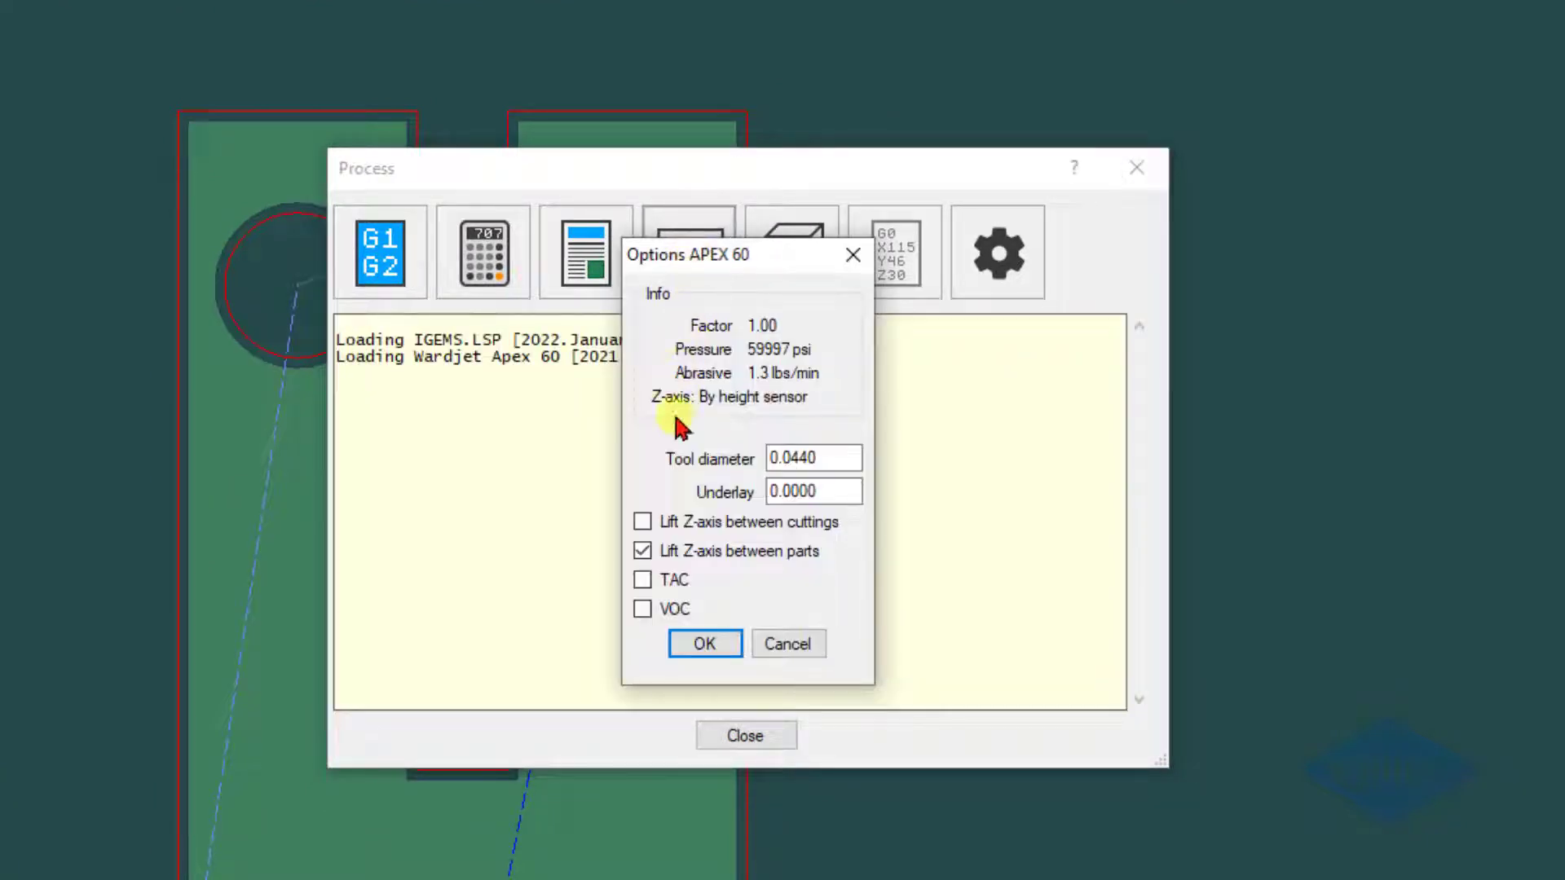
click(643, 580)
click(706, 644)
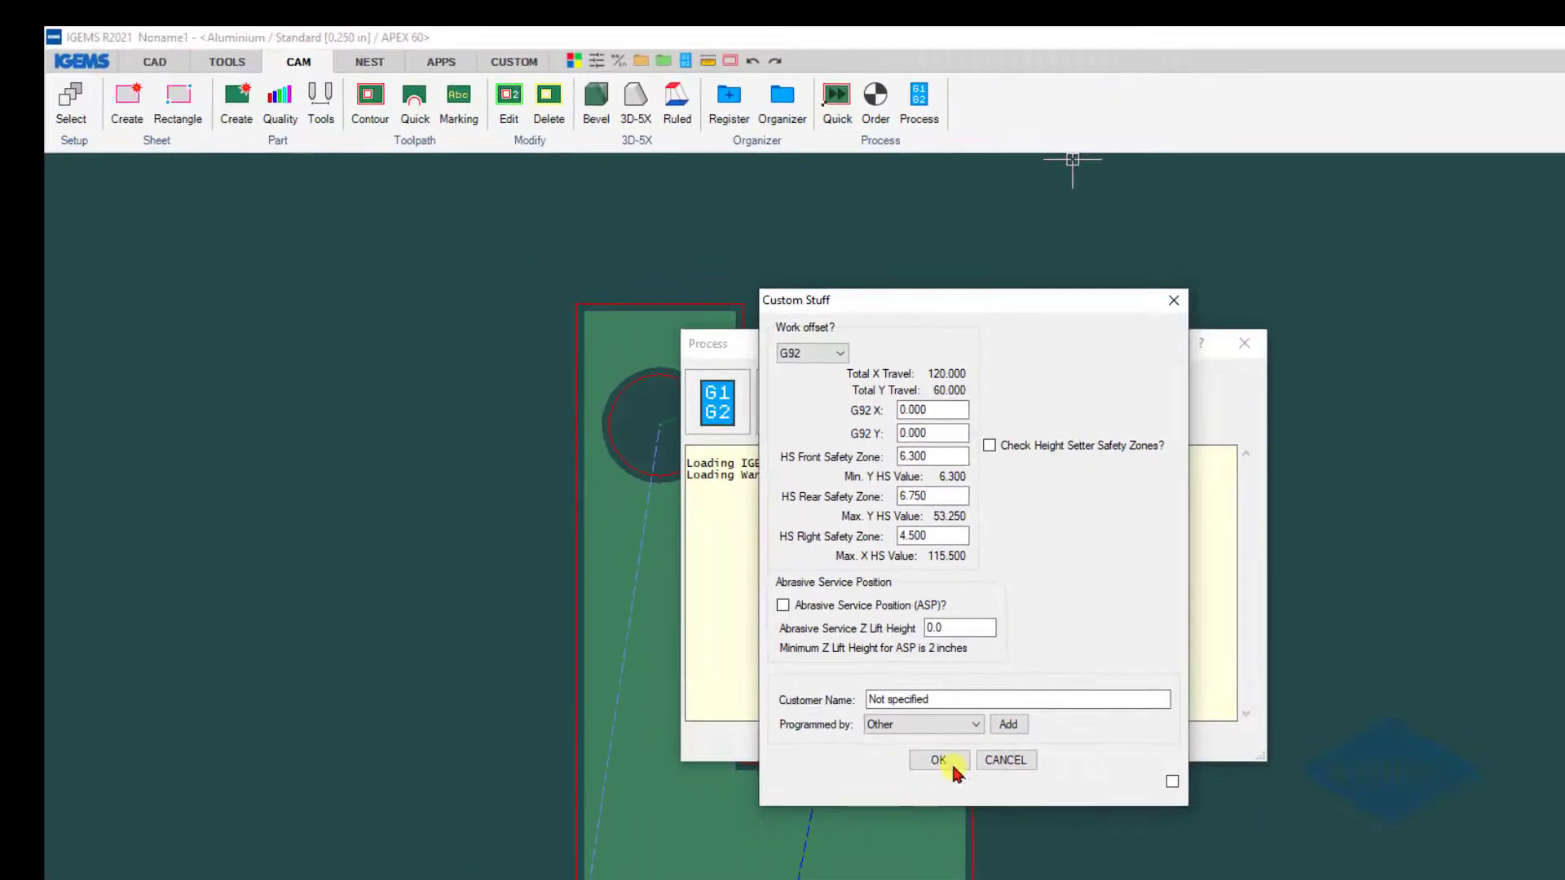
click(703, 765)
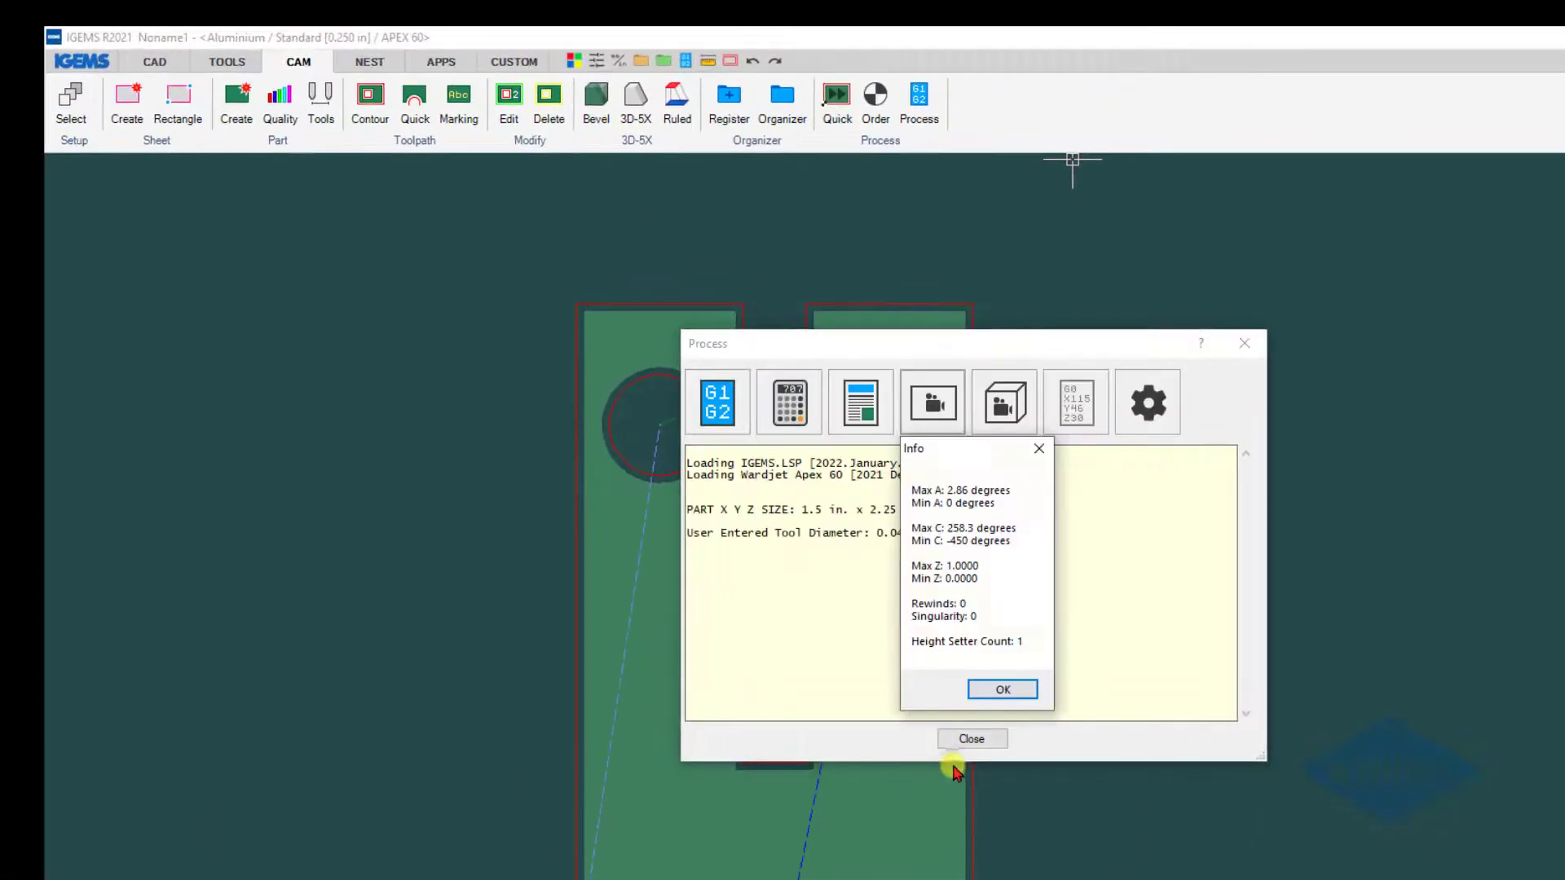
click(1001, 690)
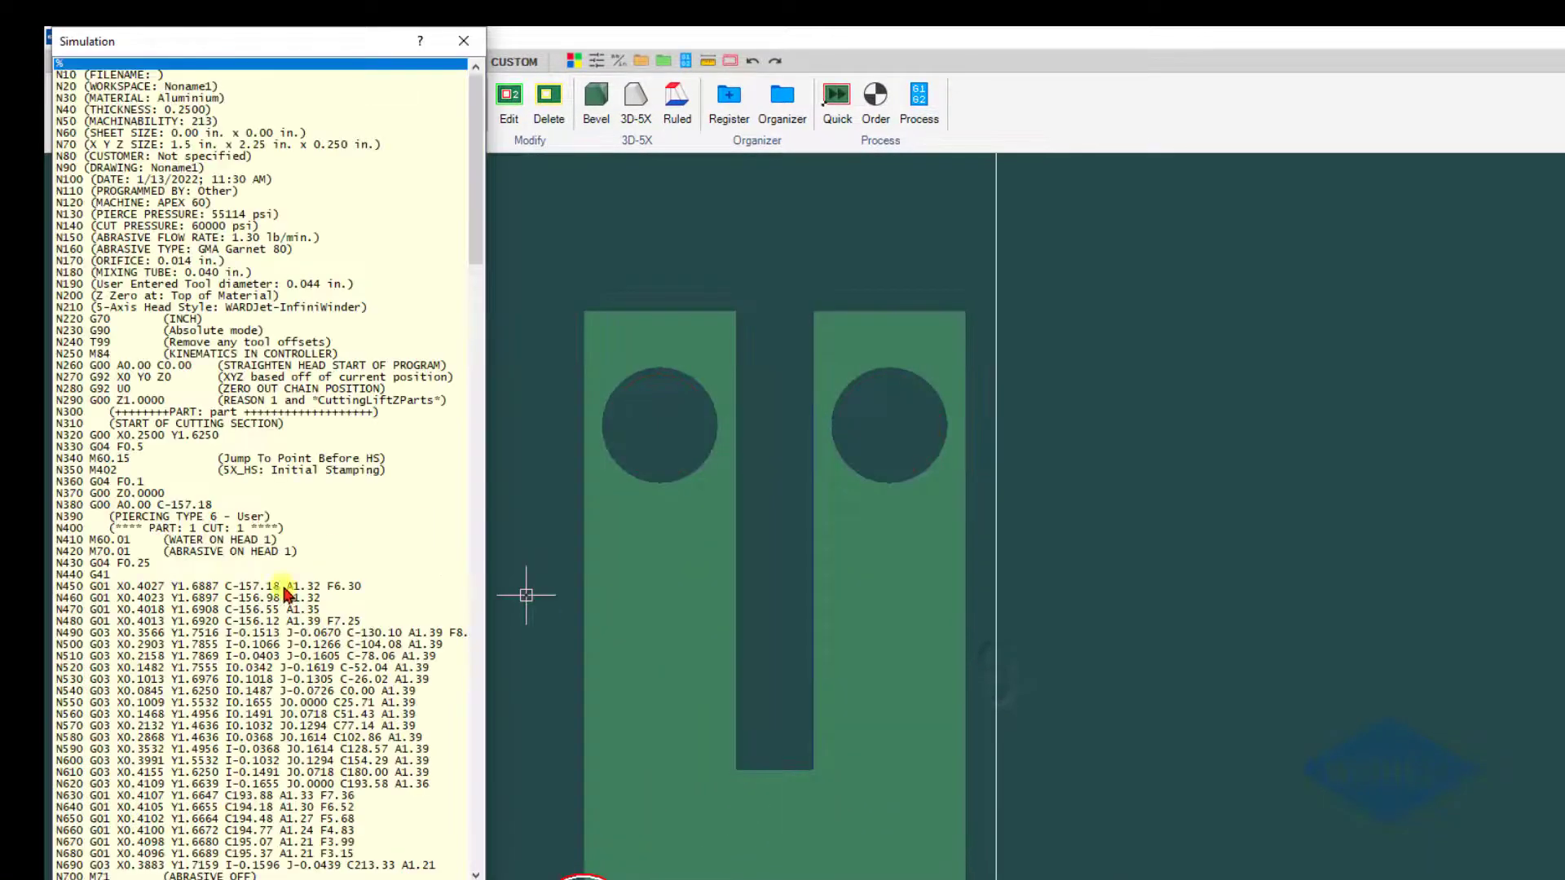
Examine the A and C angles and feed rates in the simulated G-code, from the first hole to the outline's slot base
click(267, 609)
click(273, 621)
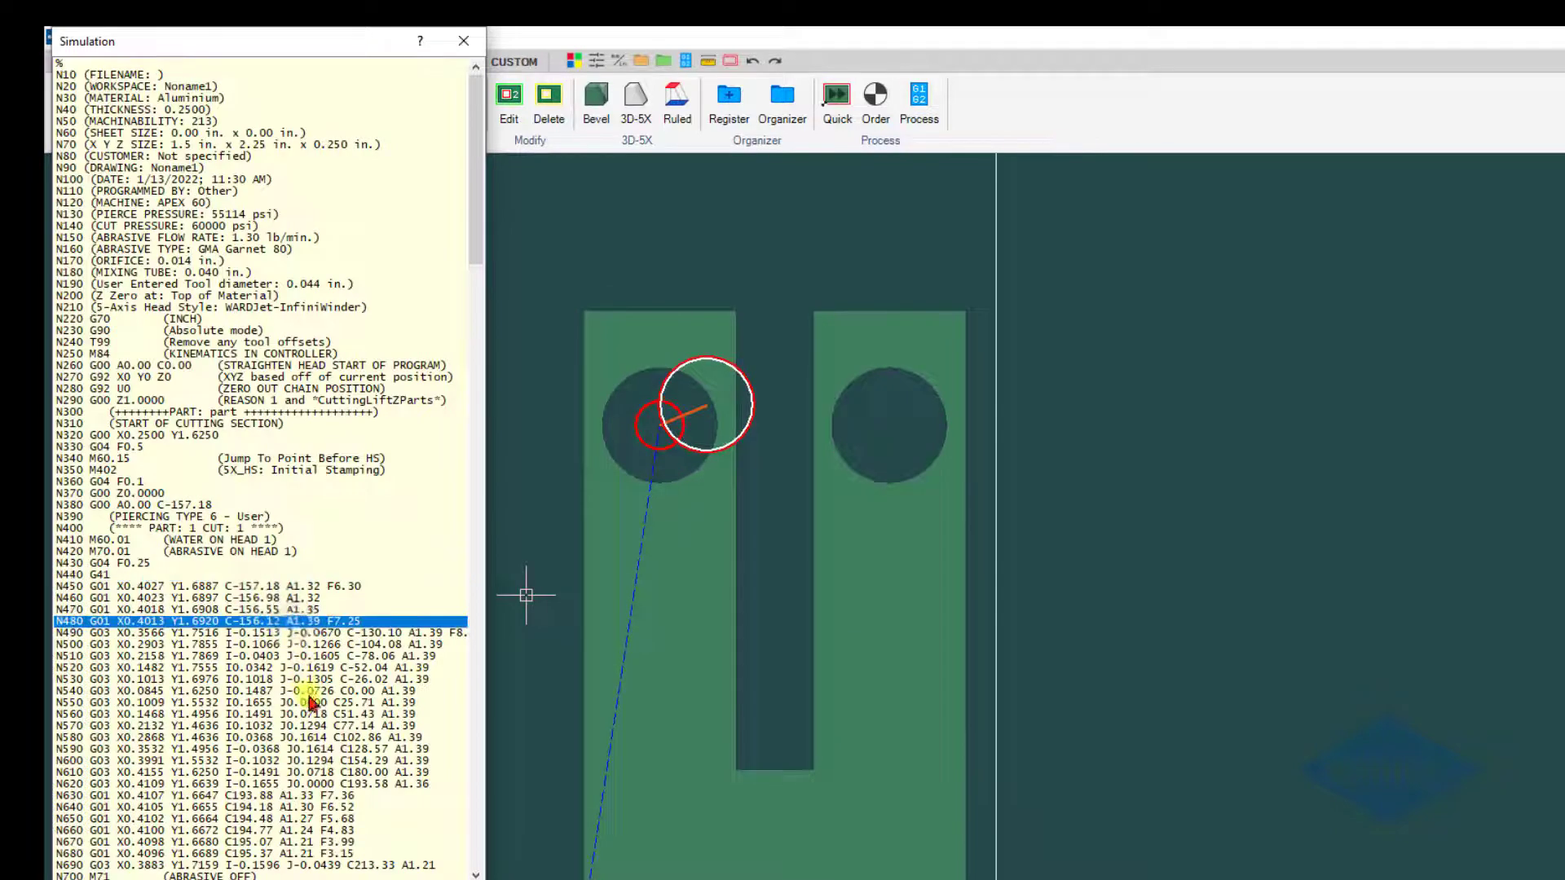
click(302, 691)
drag(478, 244, 478, 579)
click(352, 366)
click(334, 423)
click(320, 446)
click(314, 505)
click(317, 575)
click(313, 597)
click(312, 644)
click(311, 737)
click(312, 702)
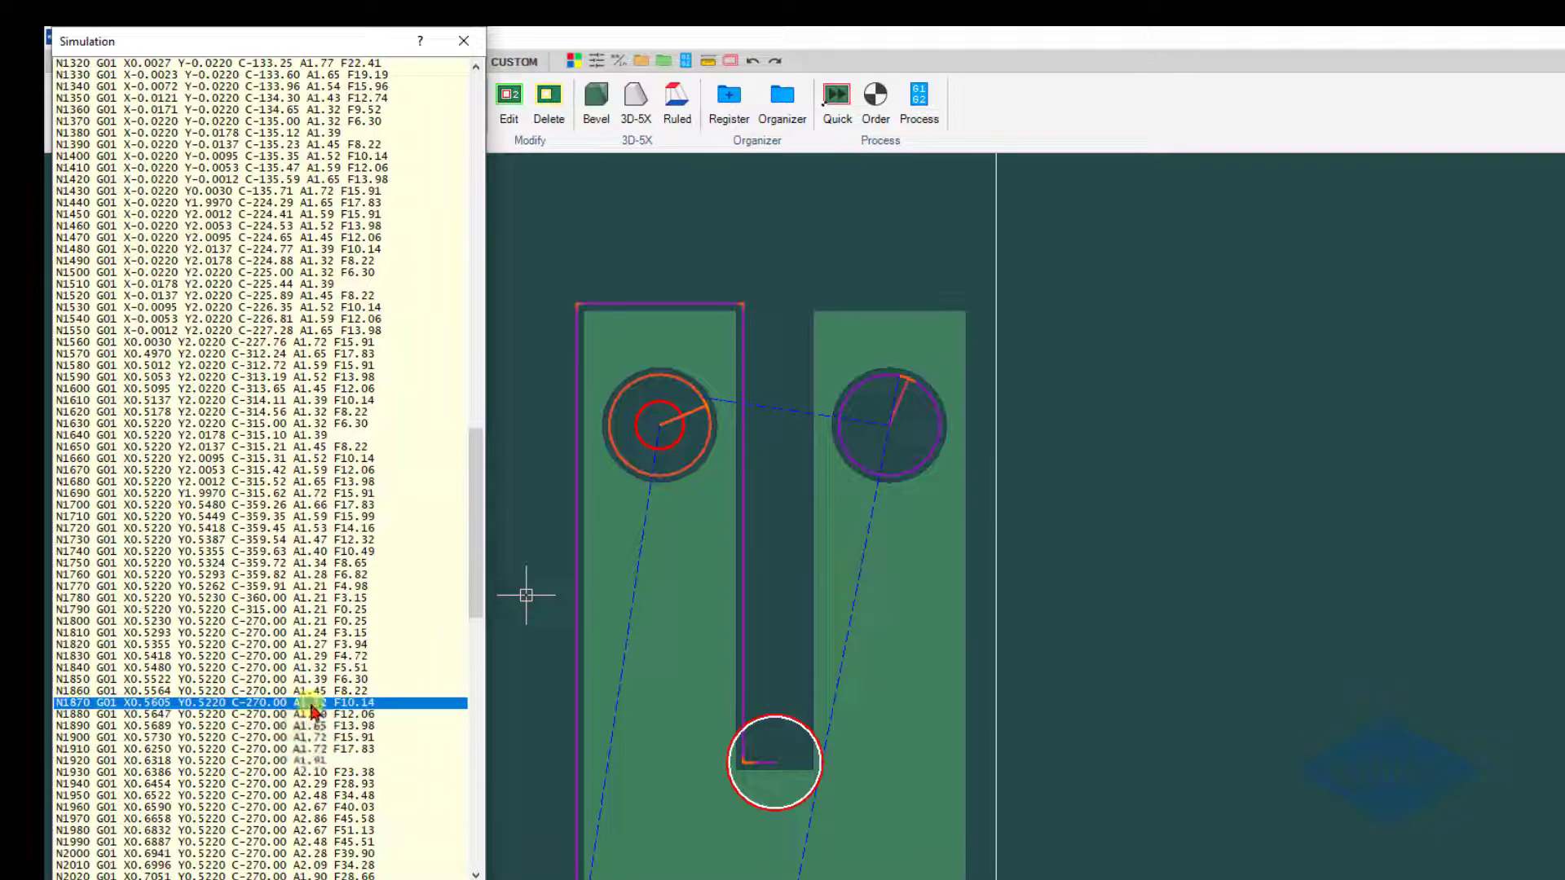
Close the simulation and, in the material setup for 0.250 aluminium, set the Rough VOC/TAC measurement B to 0.5320 in
click(460, 45)
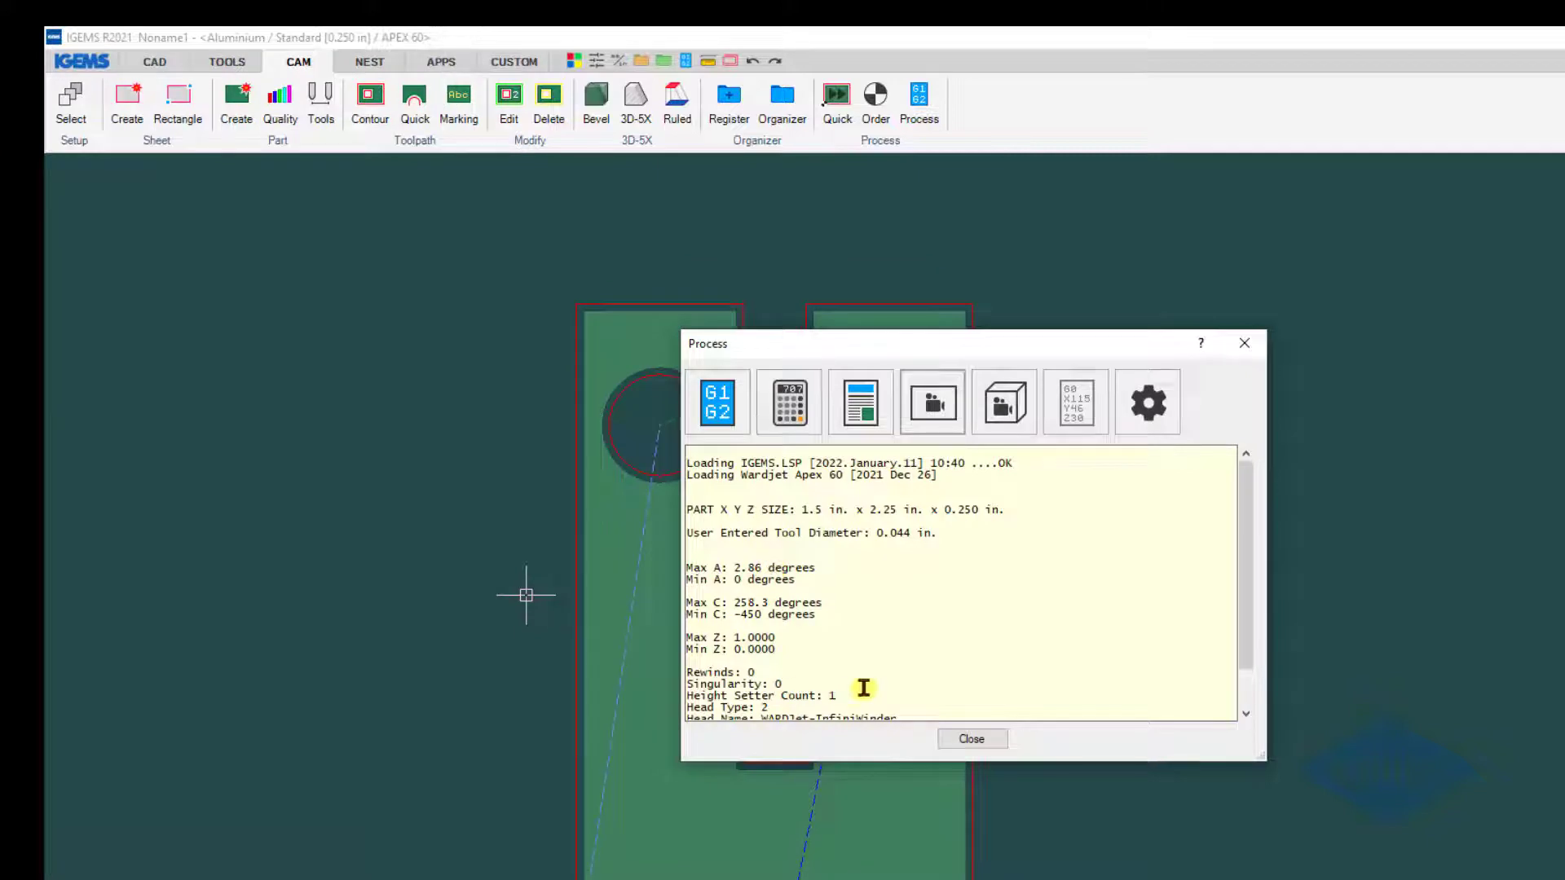
click(971, 739)
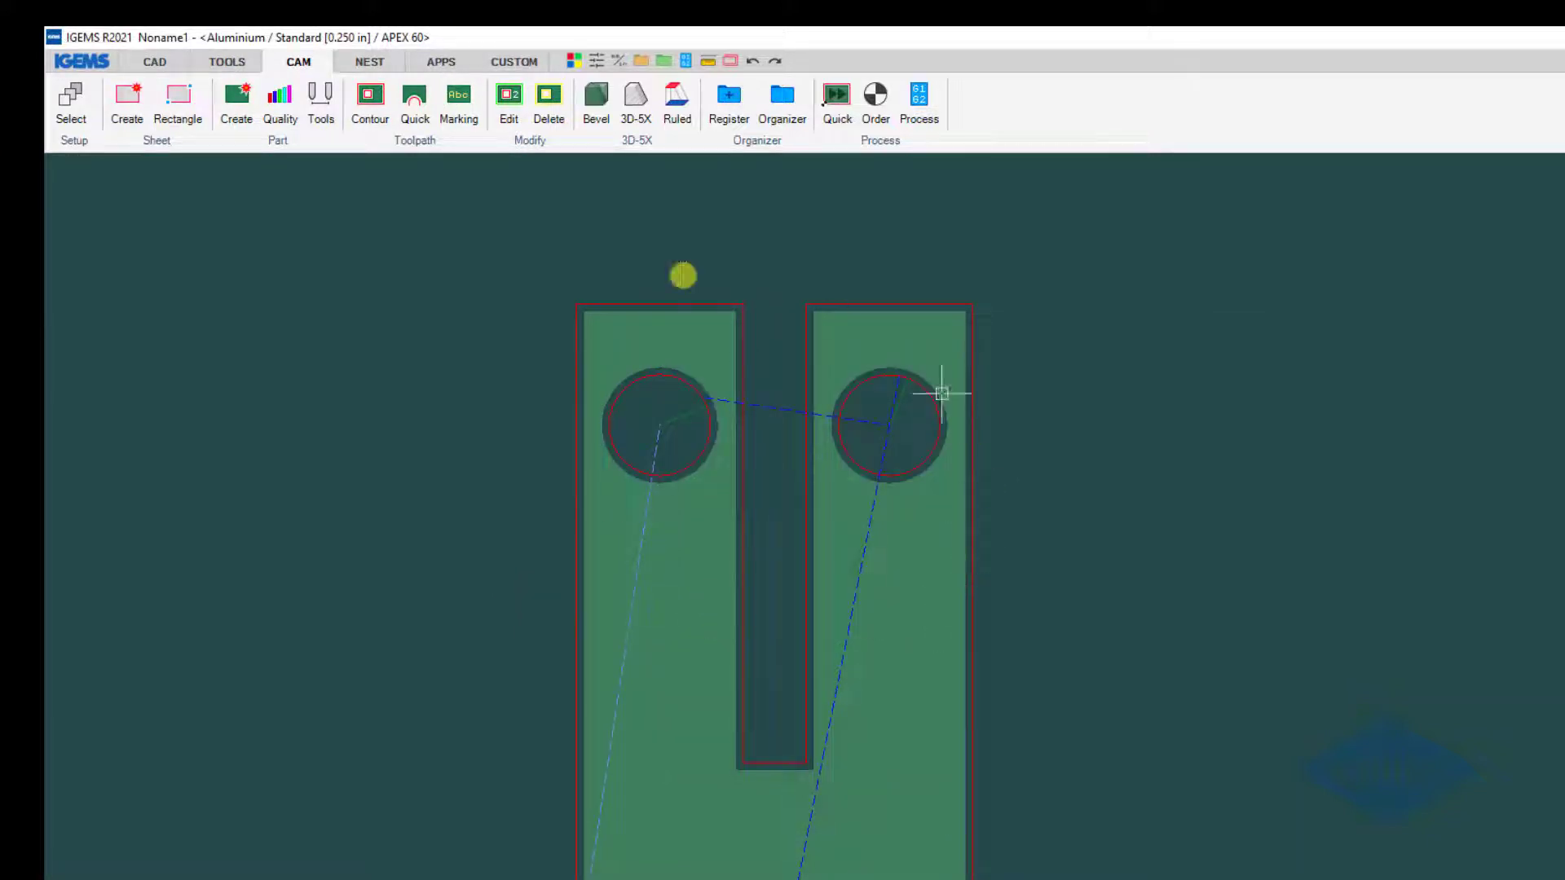
click(73, 106)
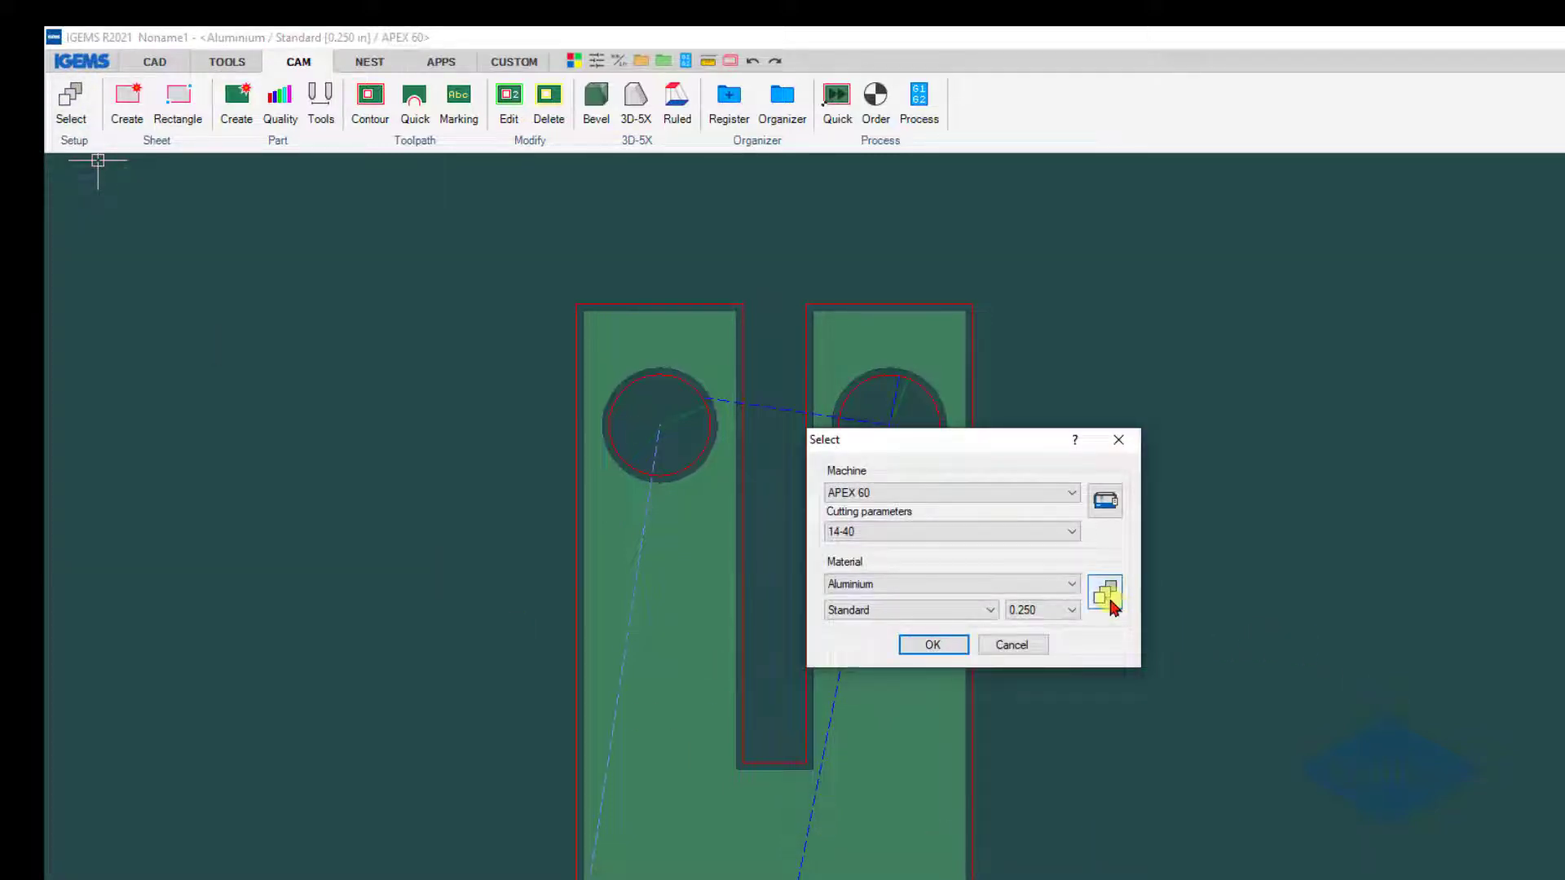
click(1106, 597)
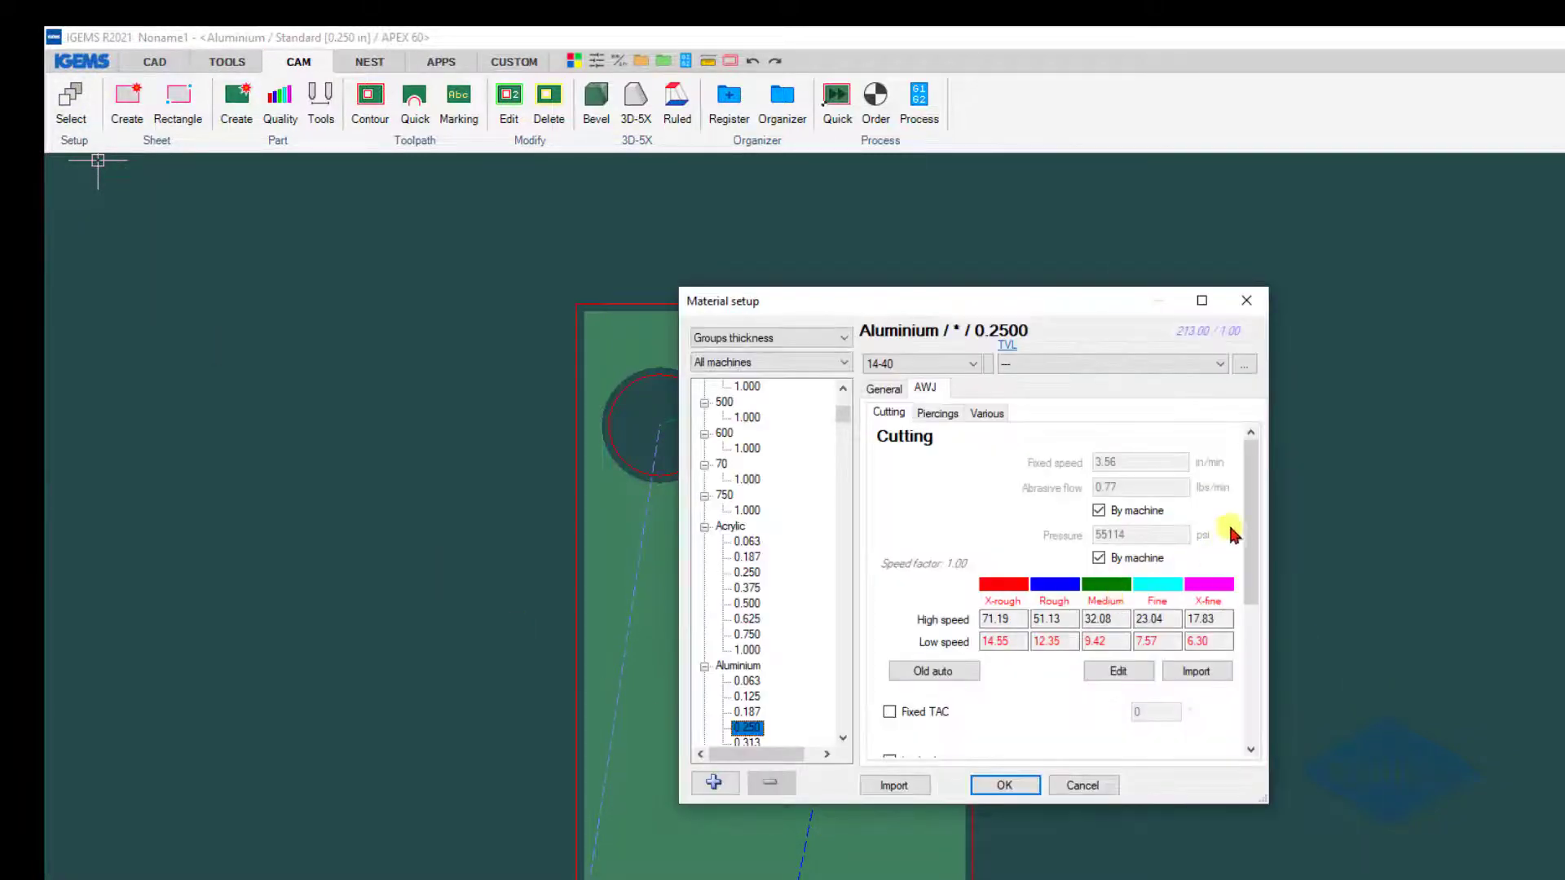
scroll(1233, 525, down, 5)
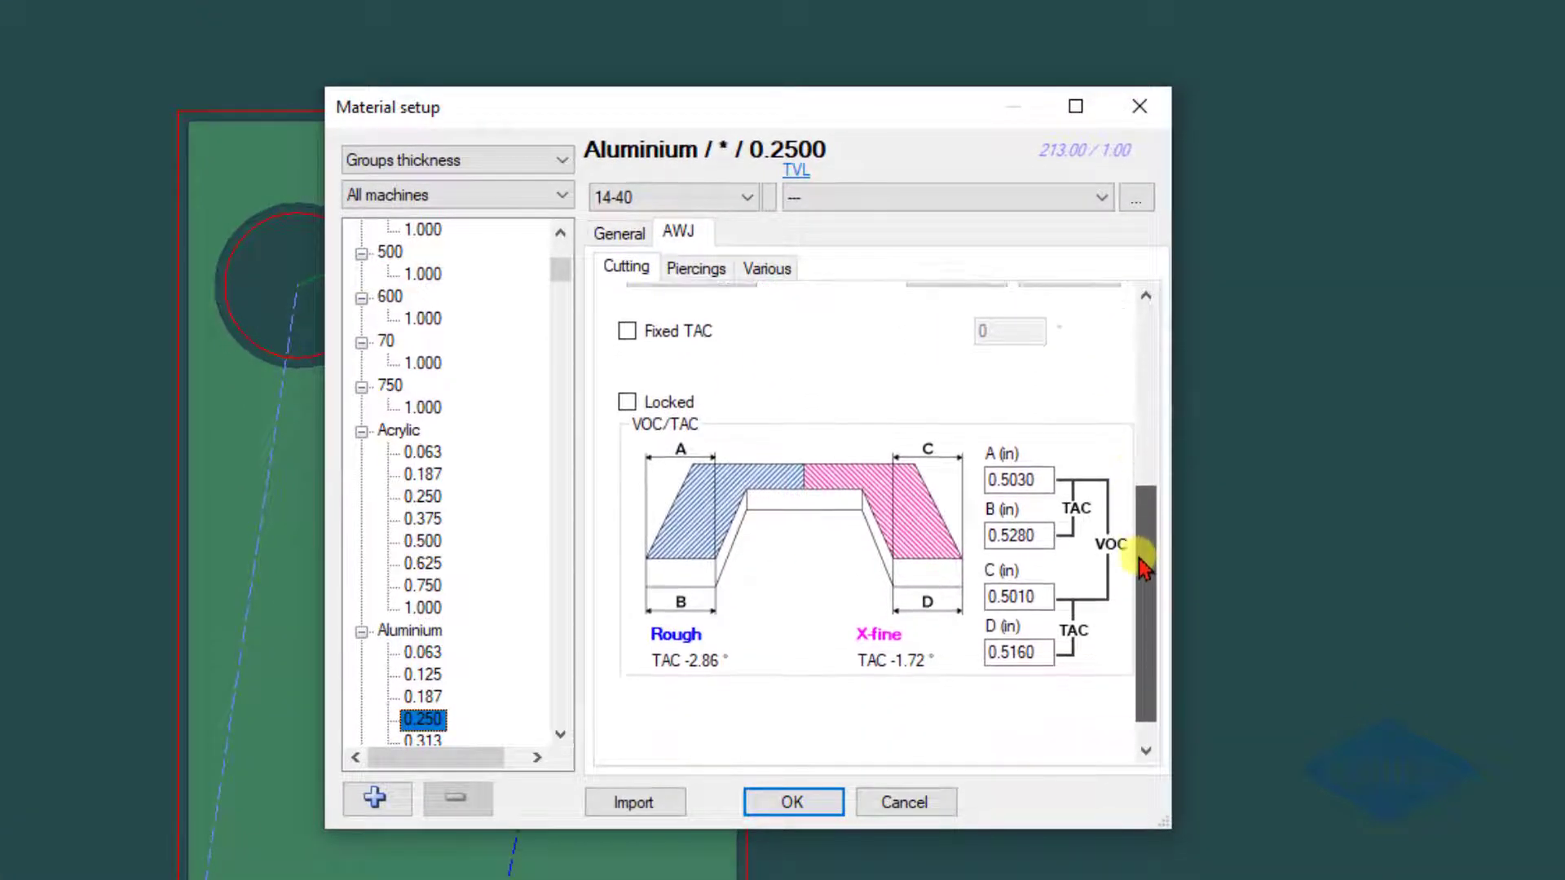
drag(1145, 570, 1144, 573)
click(1049, 532)
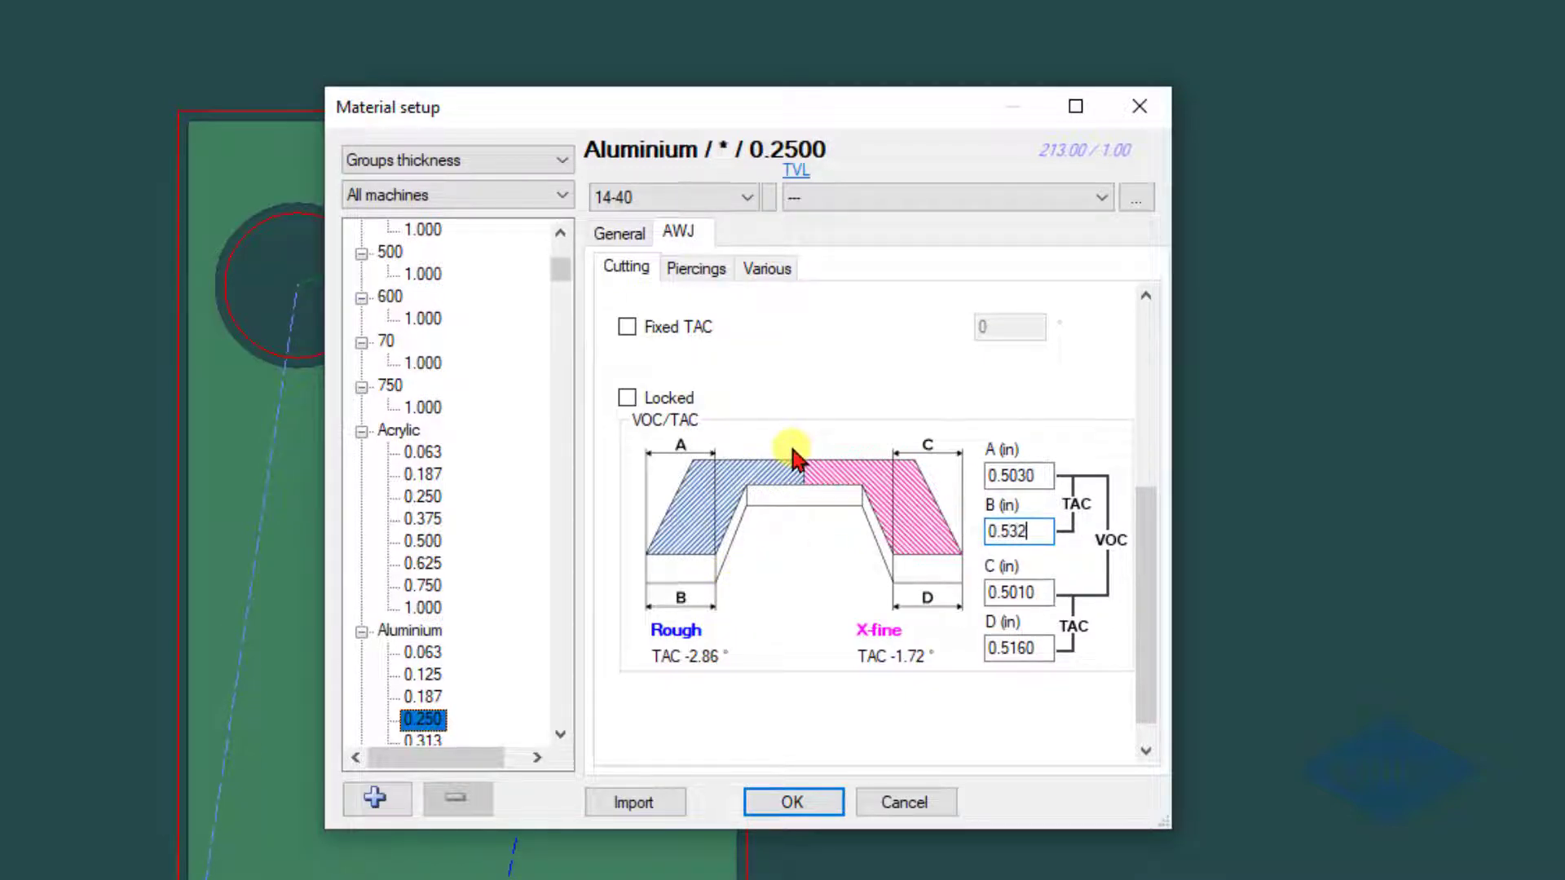
Set the X-fine VOC/TAC measurement D to 0.5180 in, and accept the material setup and the machine selection
click(1044, 648)
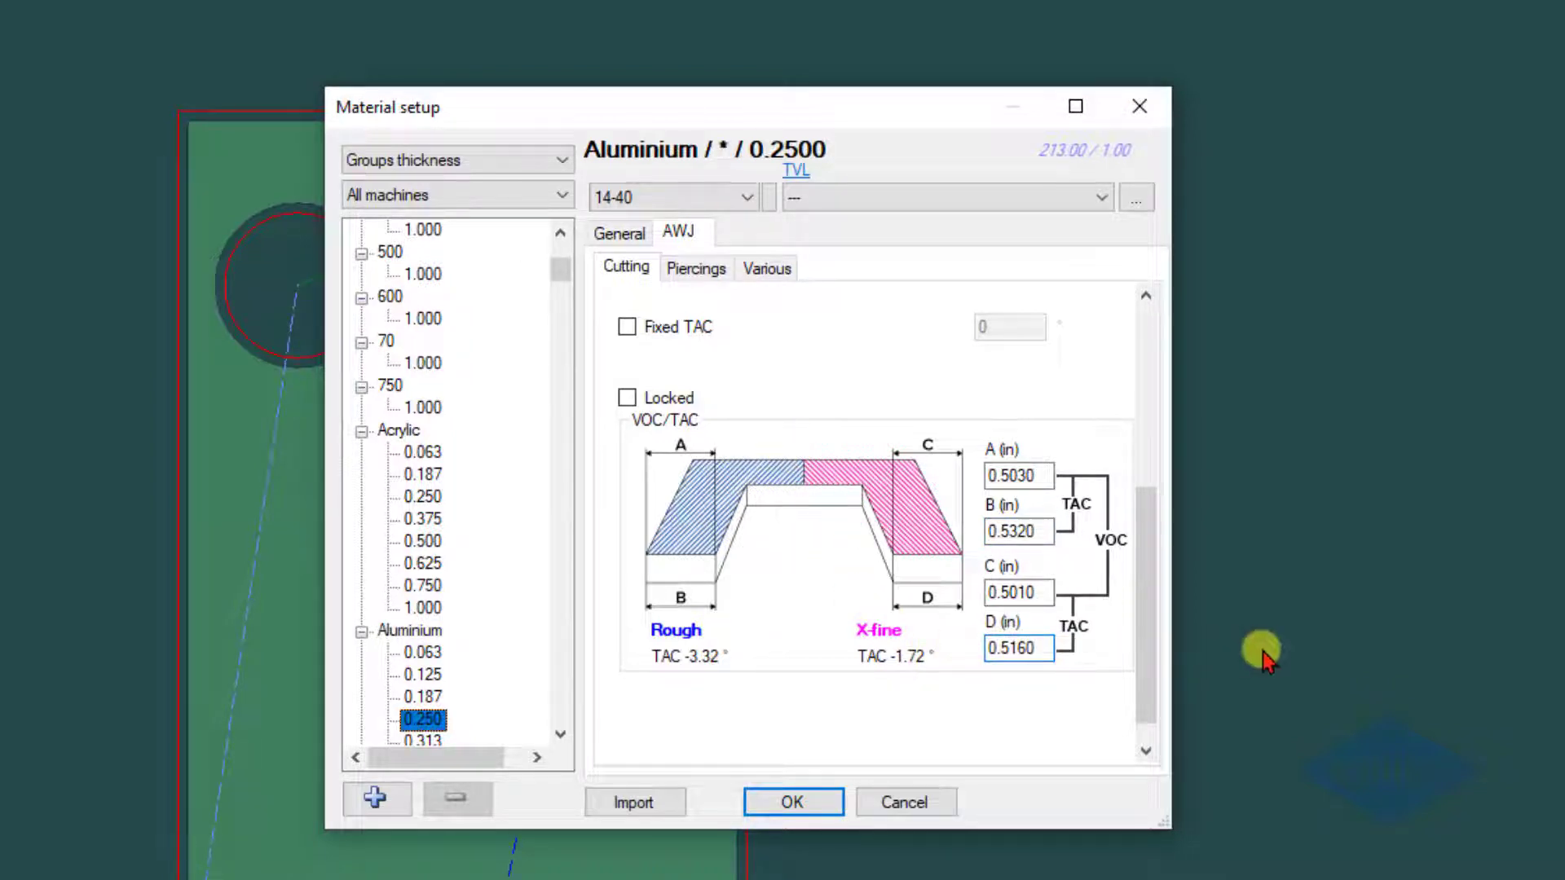
text(8)
click(1045, 592)
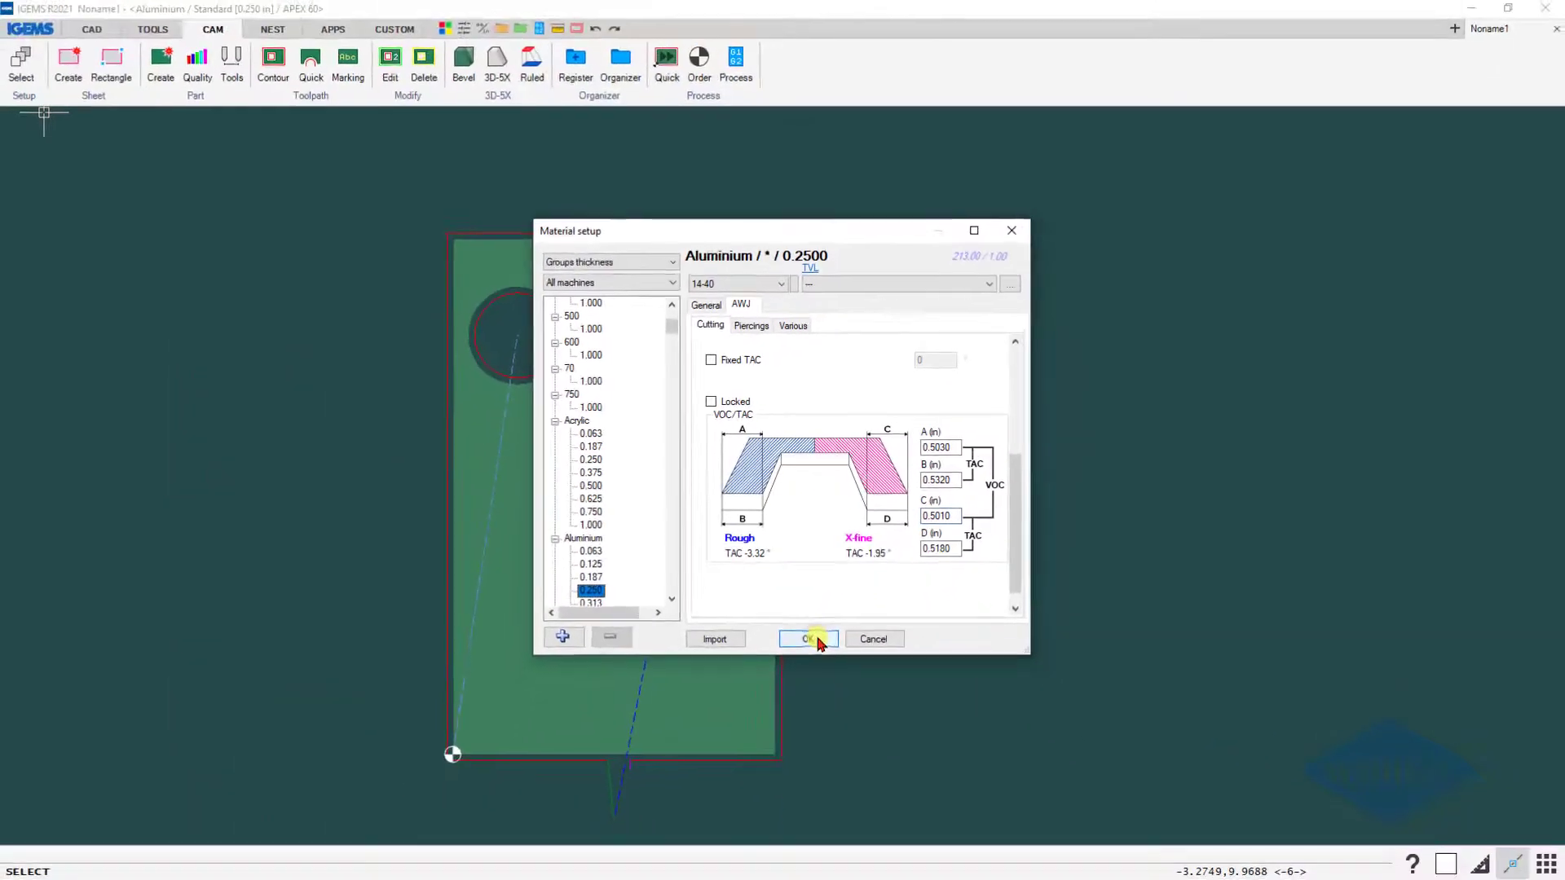
click(823, 802)
click(738, 523)
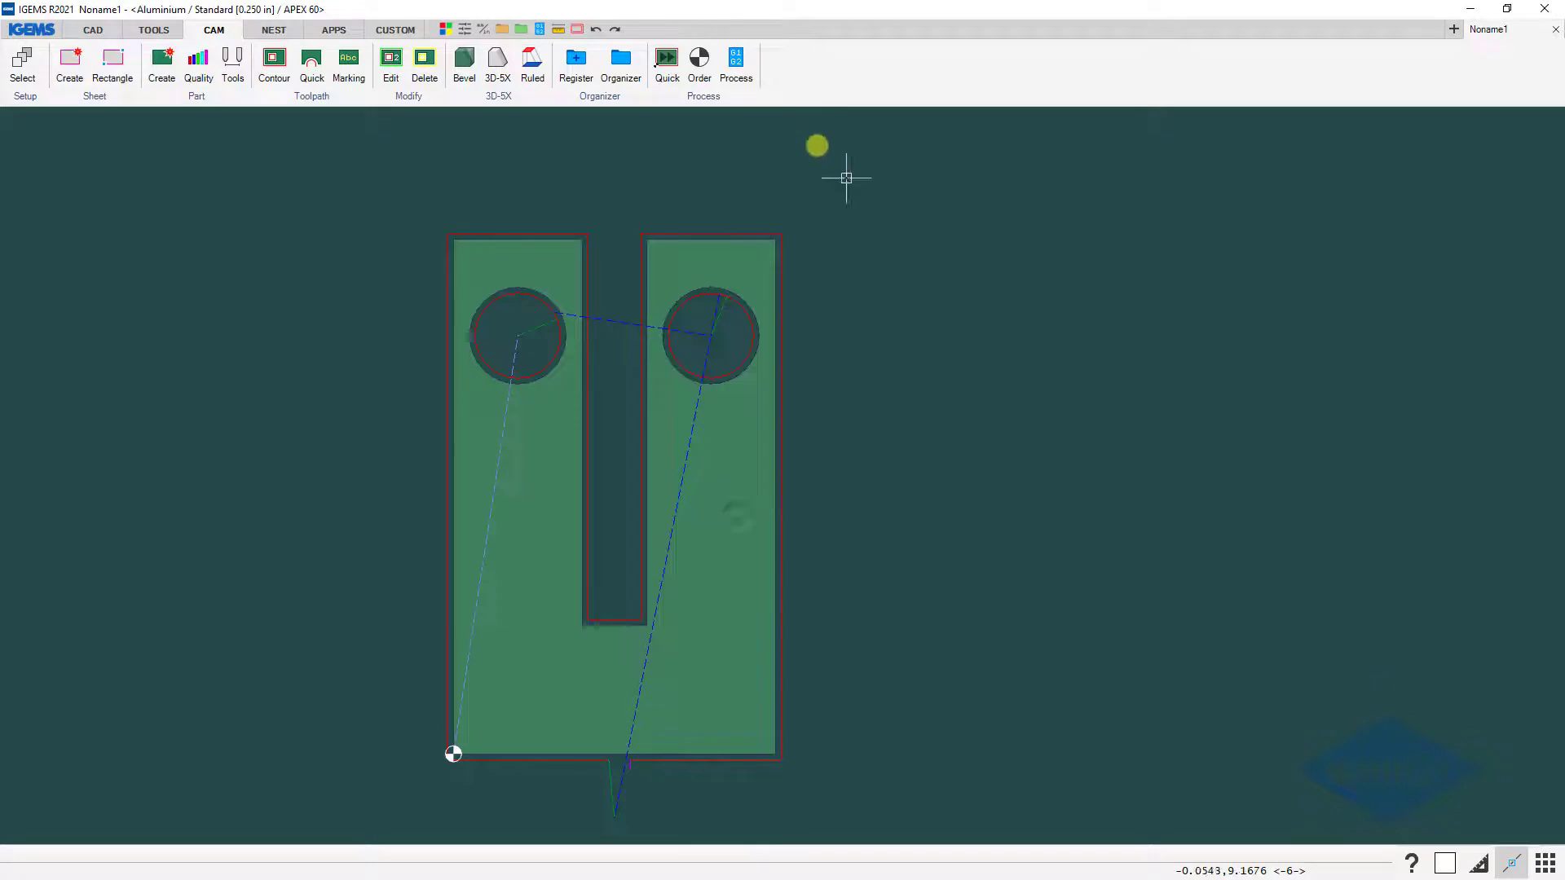
Run a new 2D simulation with TAC enabled, examine the A angles in the G-code for all cuts, and close the simulation
click(736, 65)
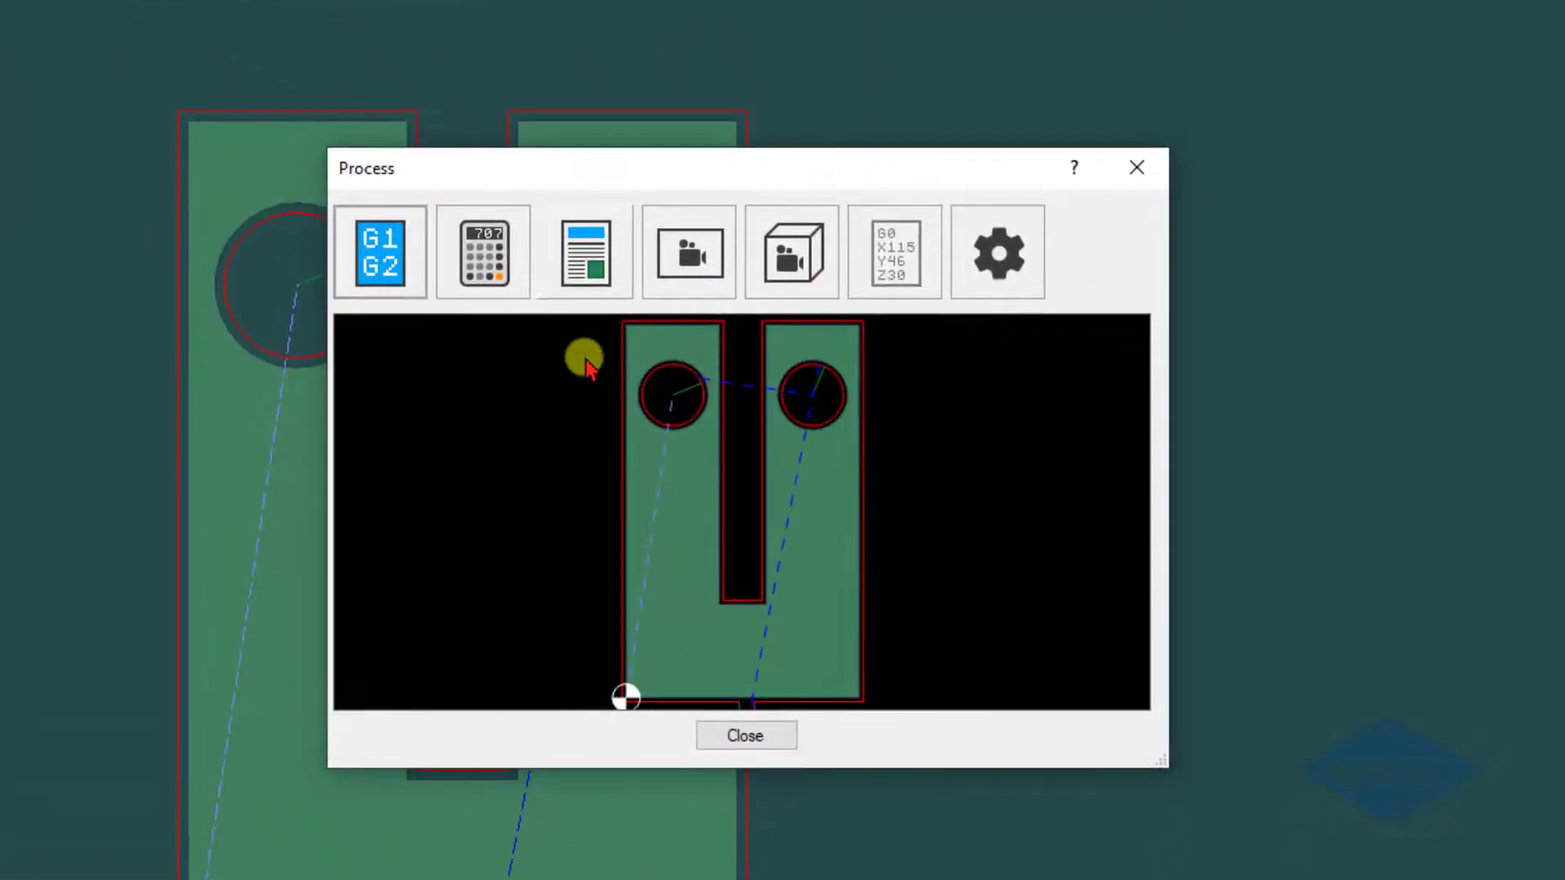
click(670, 277)
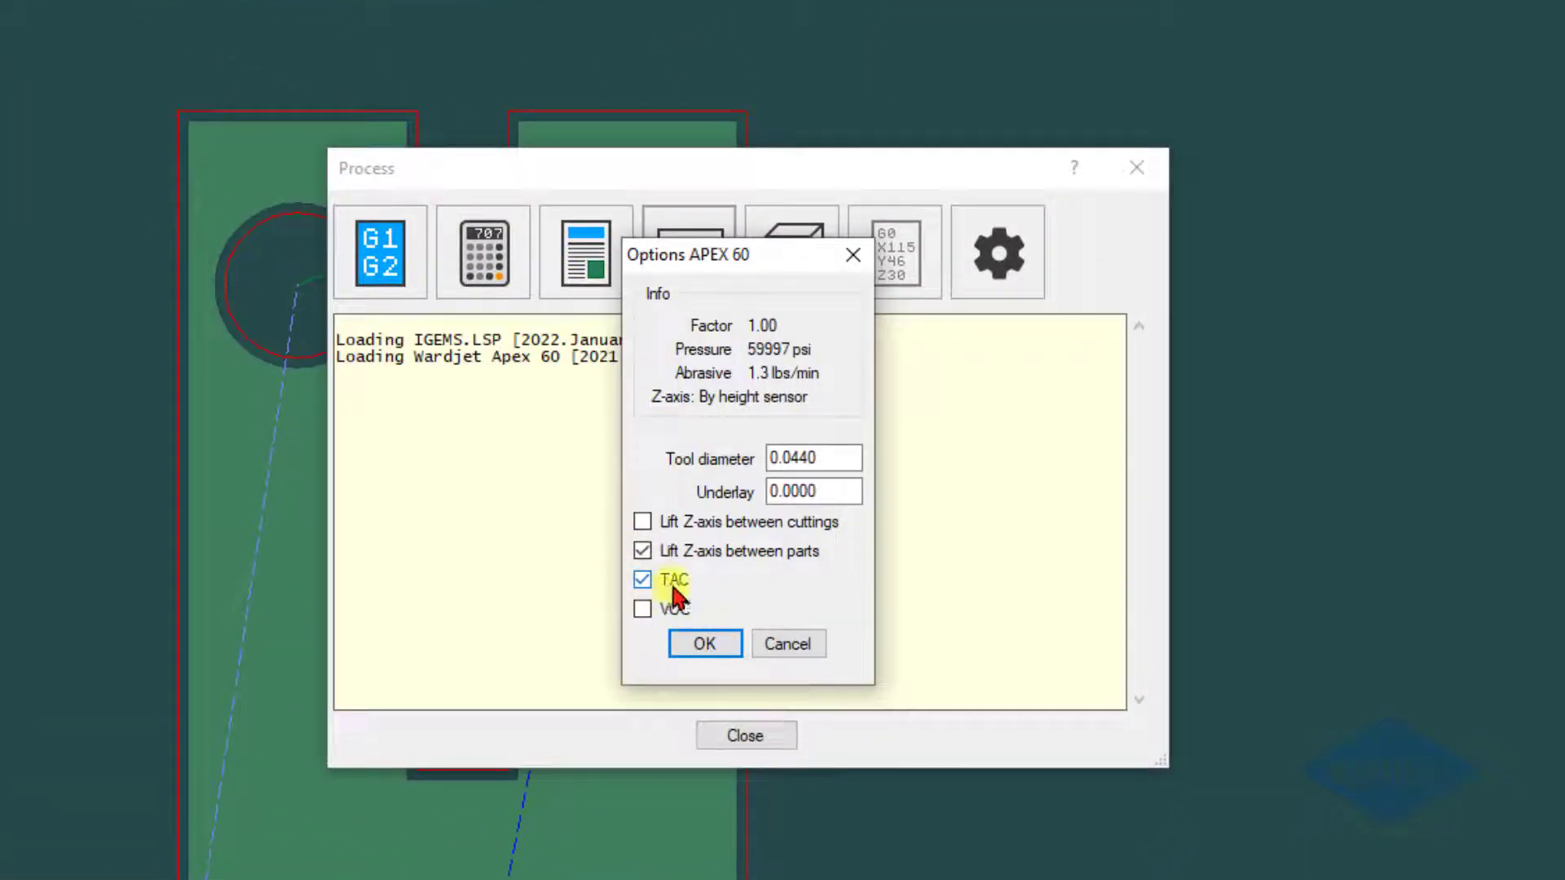
click(698, 649)
click(691, 766)
click(744, 667)
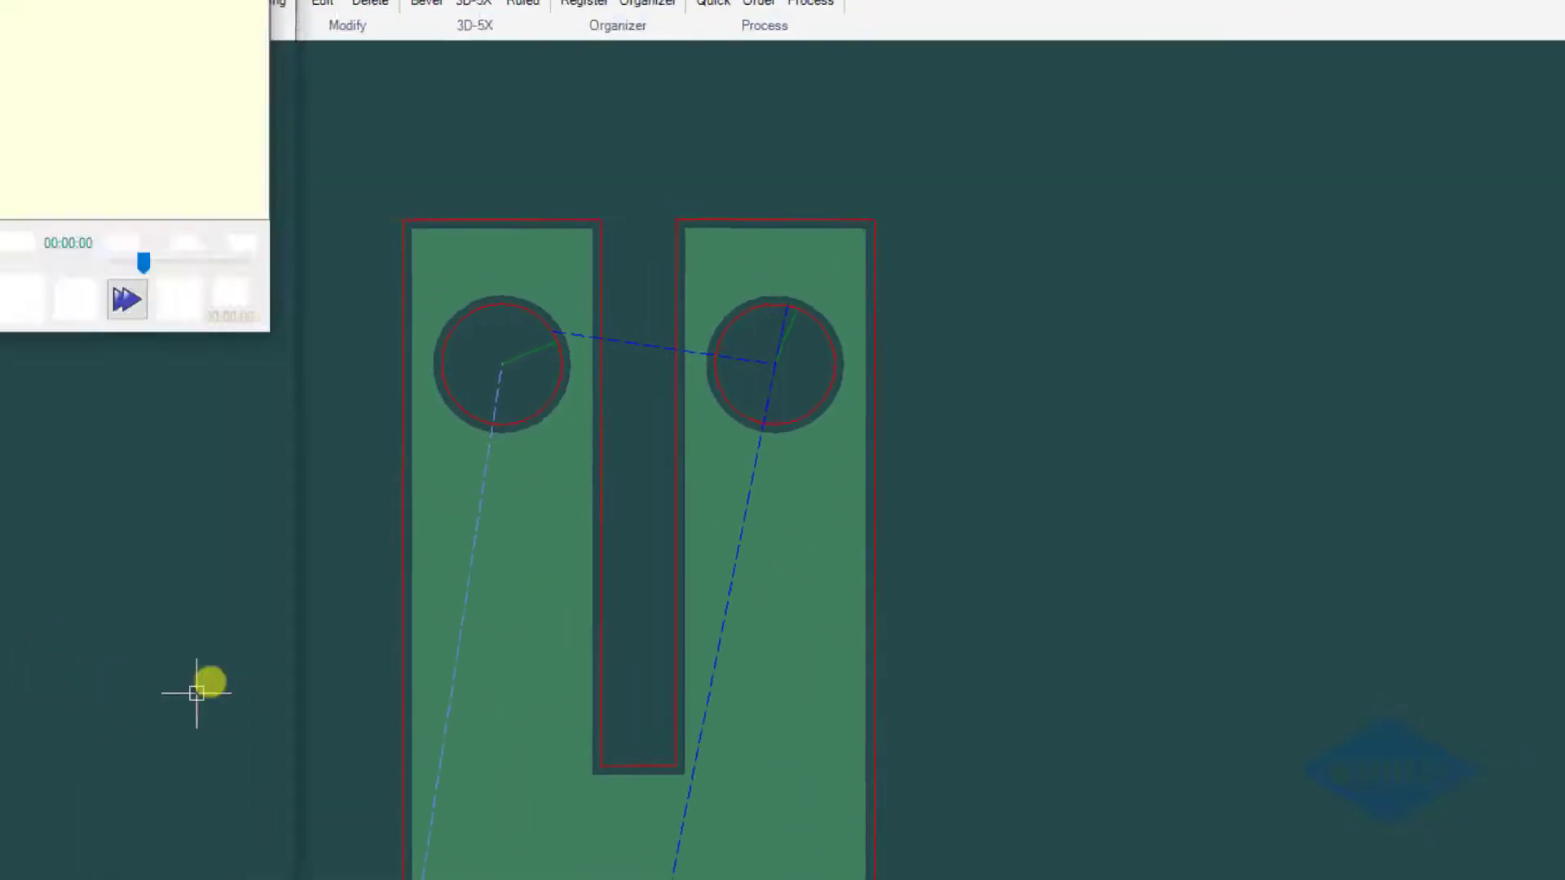
scroll(454, 325, down, 20)
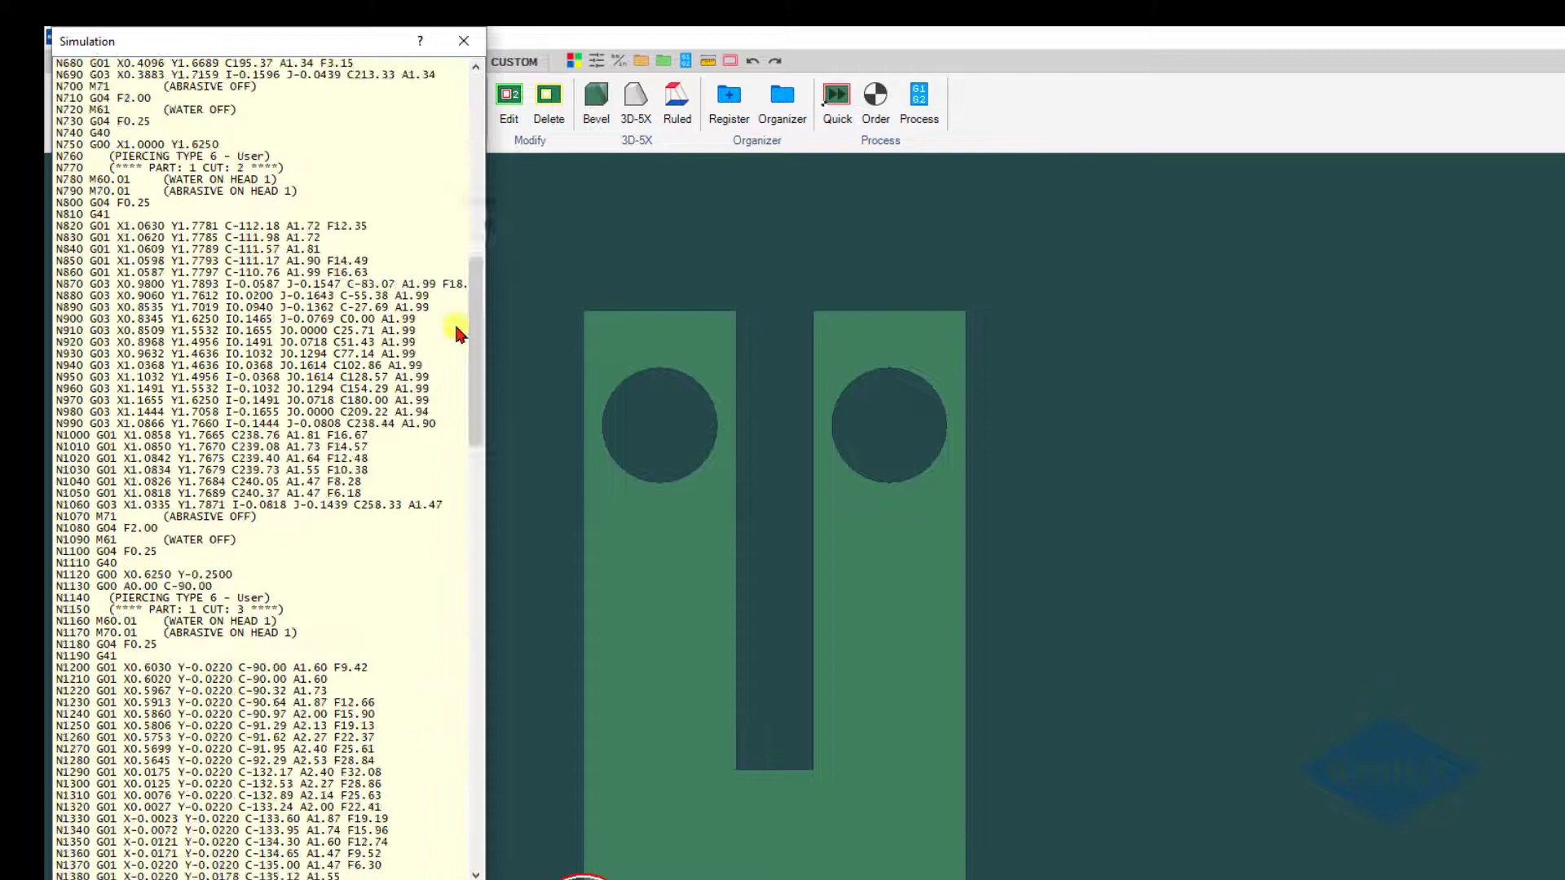
click(463, 45)
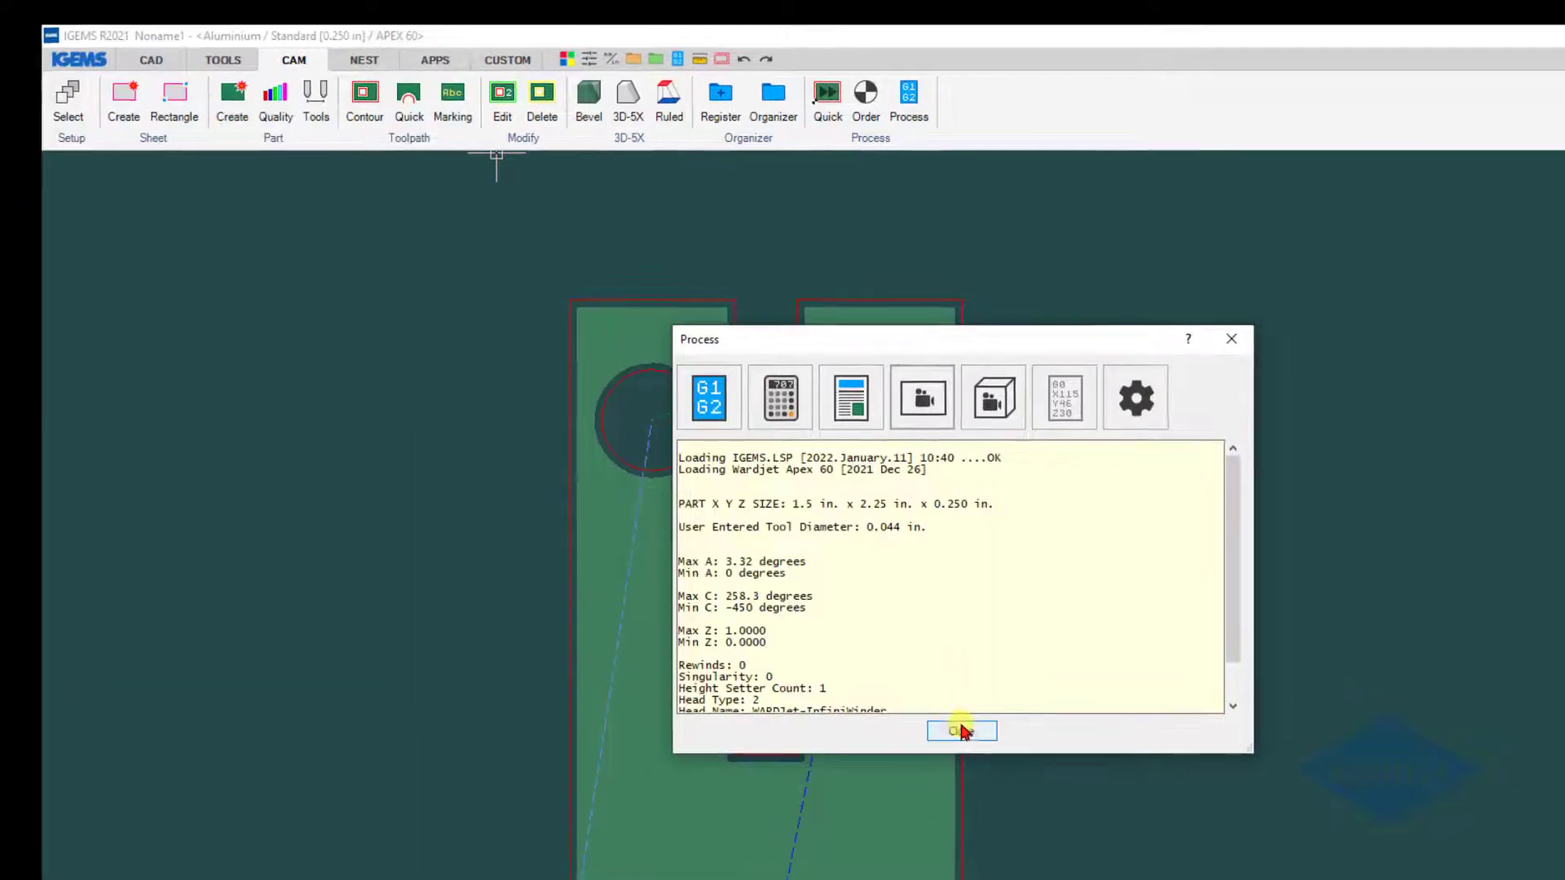
click(972, 738)
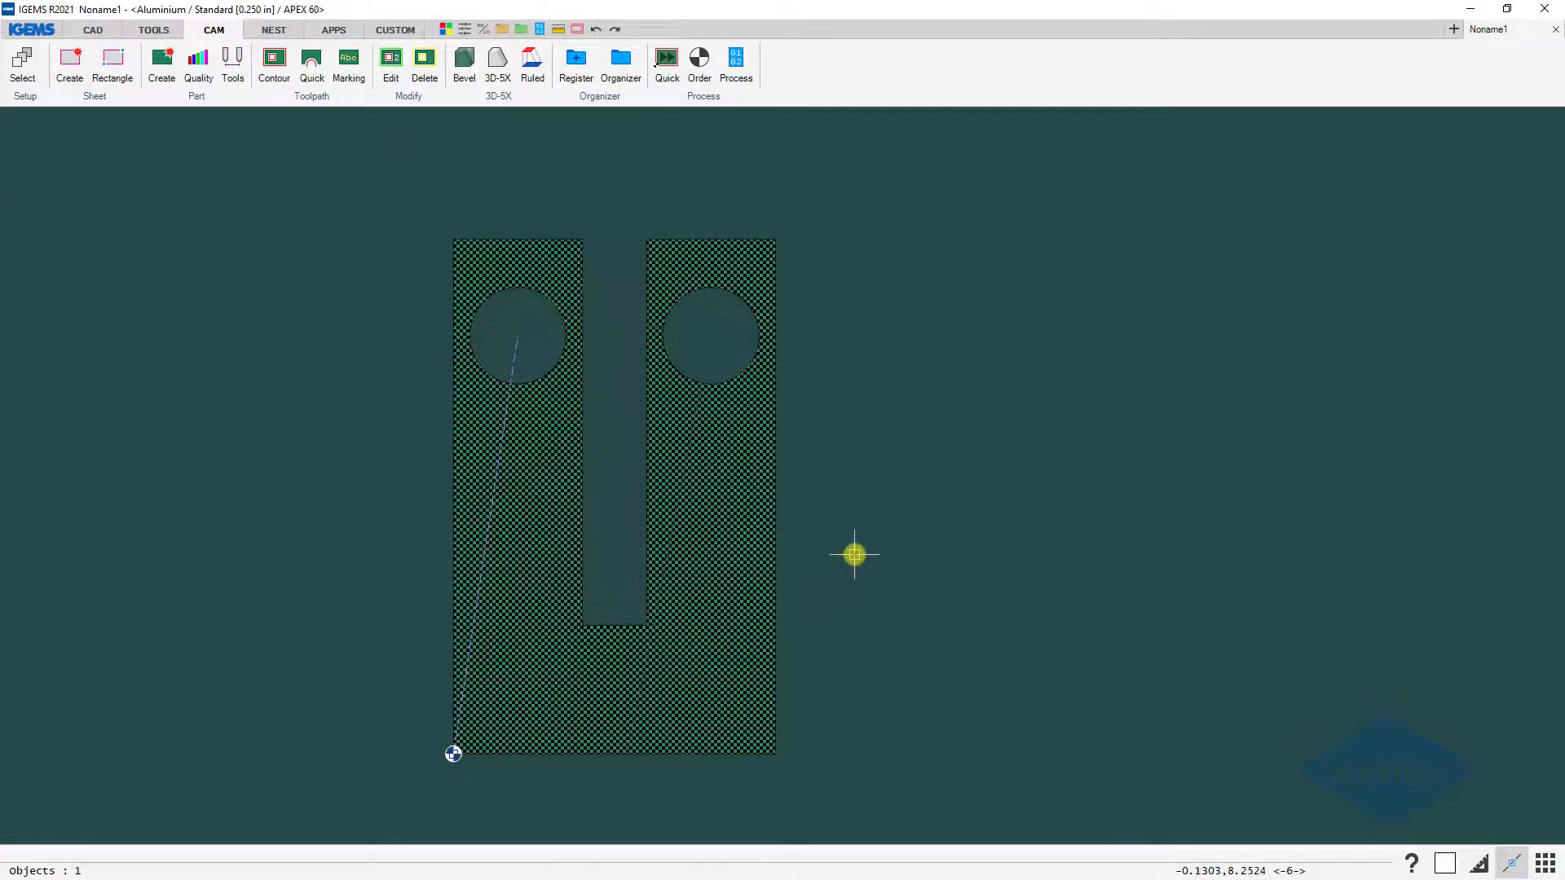
Place one copy of the complete part beside the original along the X direction
key(ctrl+c)
click(883, 394)
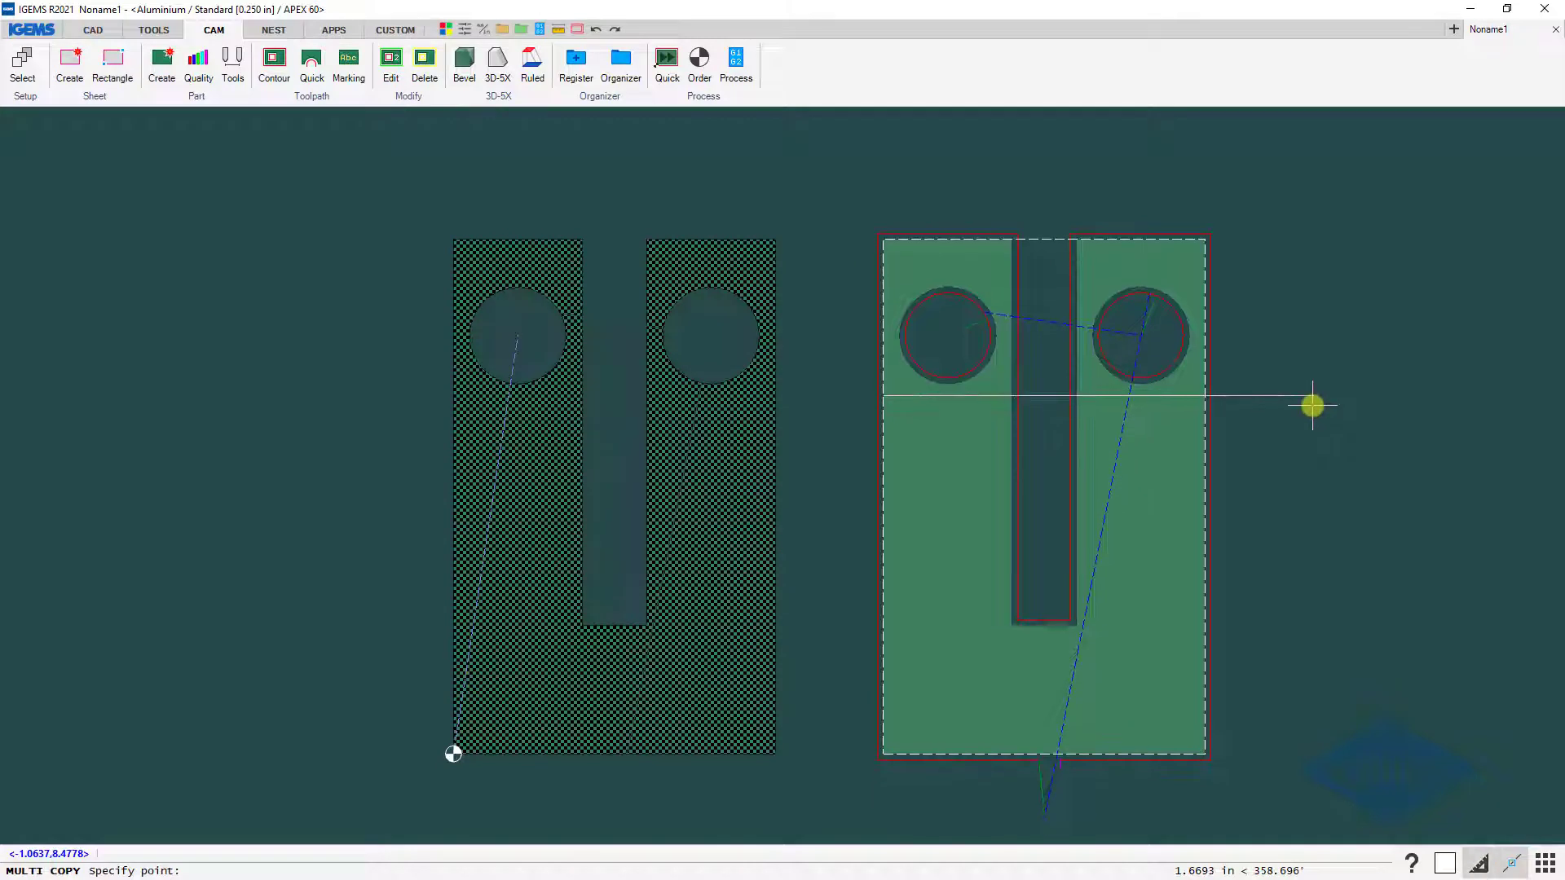
click(1312, 405)
key(Escape)
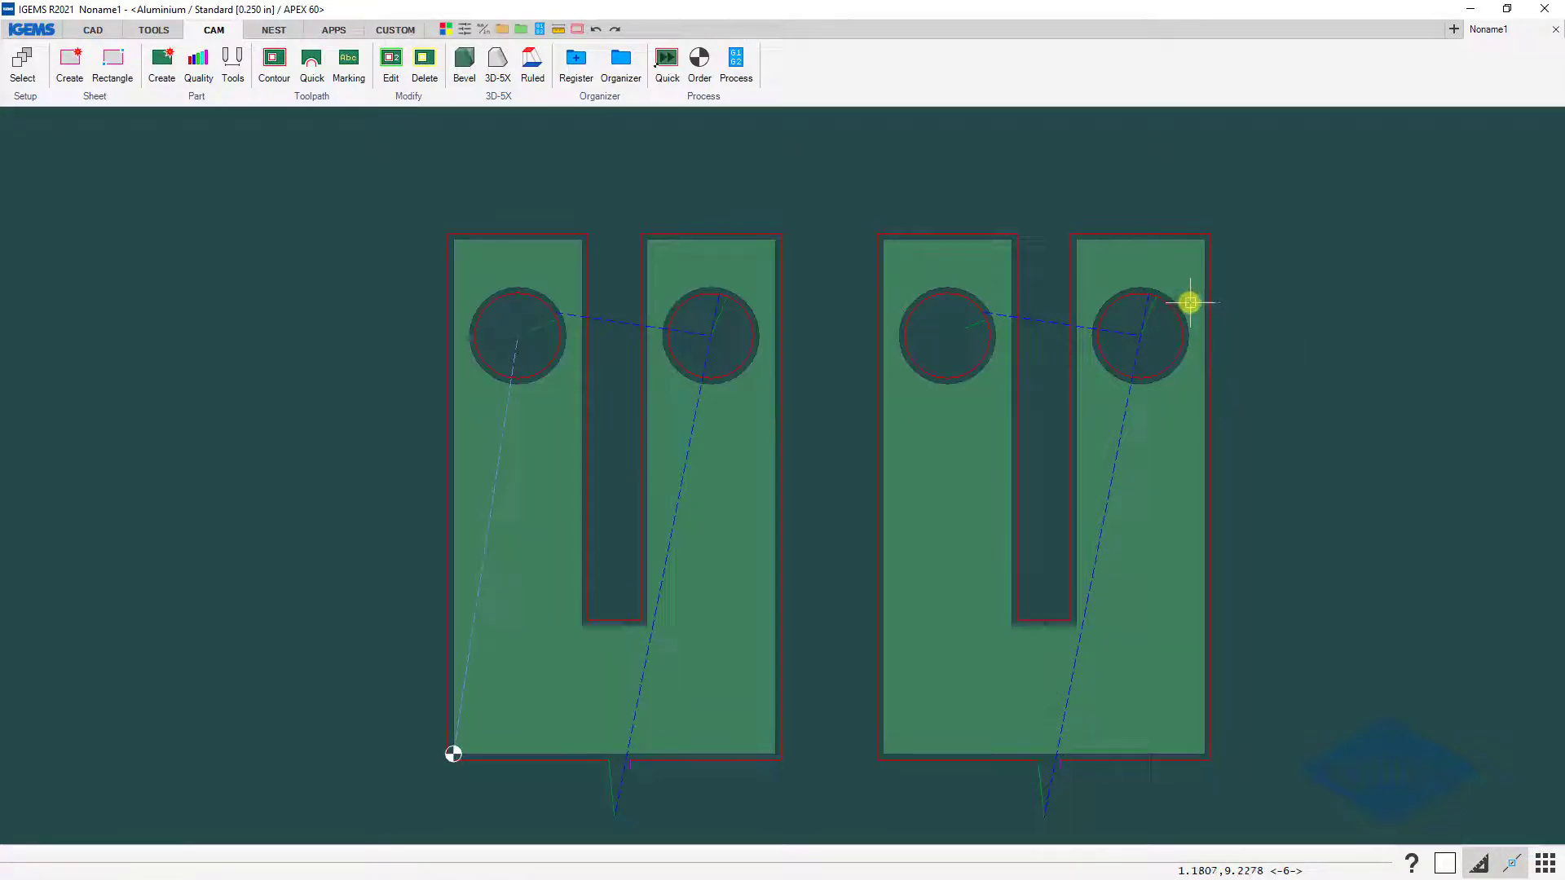
Delete all toolpaths and leads from the copied part, leaving only its geometry
click(424, 69)
mouse_move(842, 196)
mouse_down()
mouse_move(1170, 762)
mouse_move(1274, 825)
mouse_up()
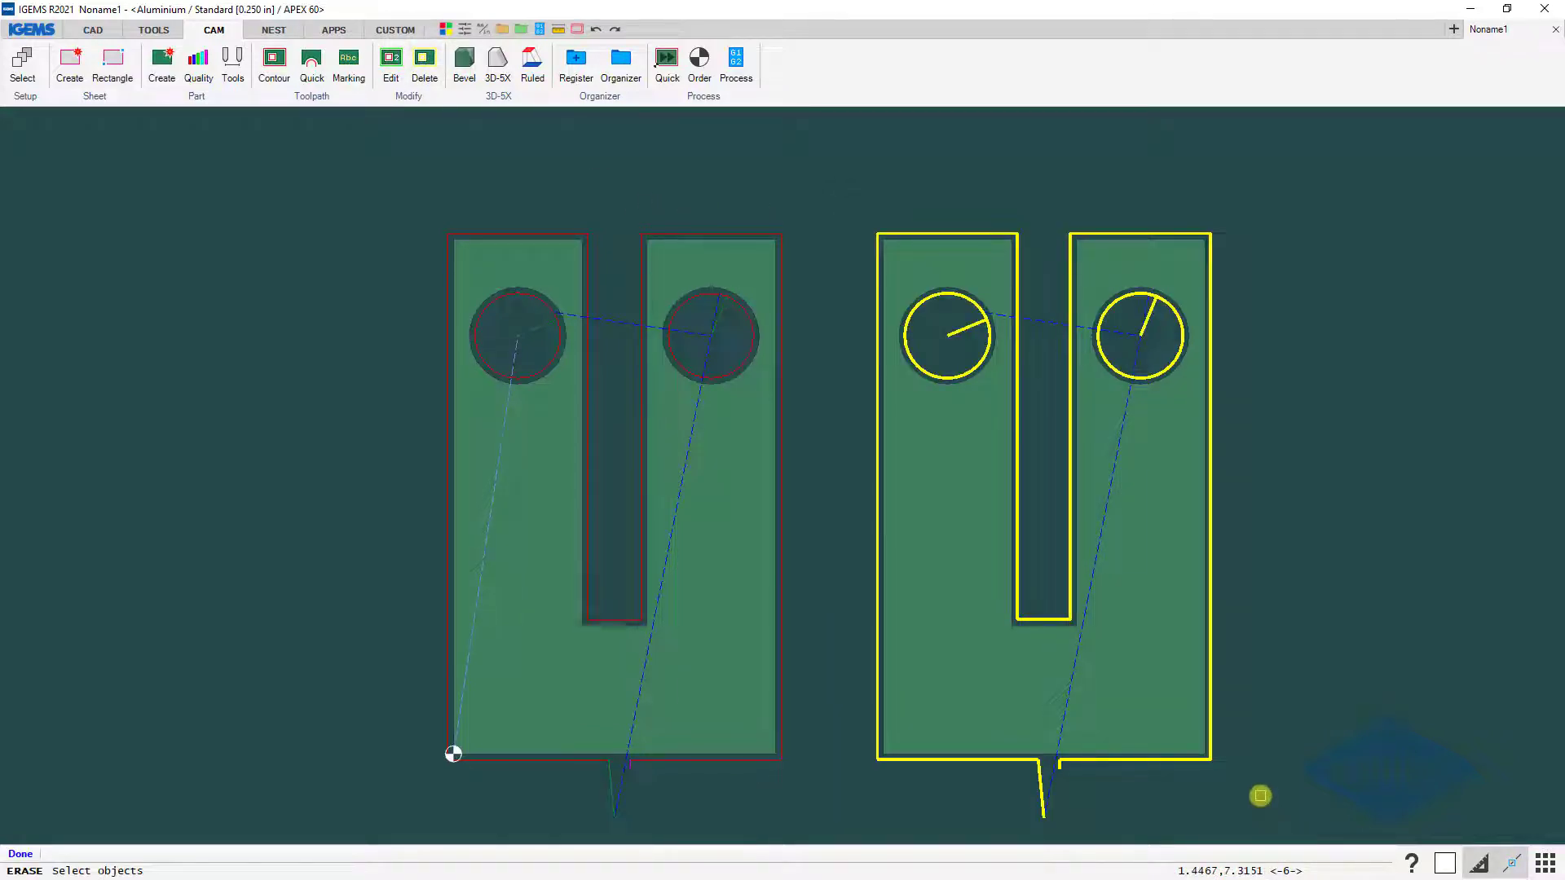
key(Return)
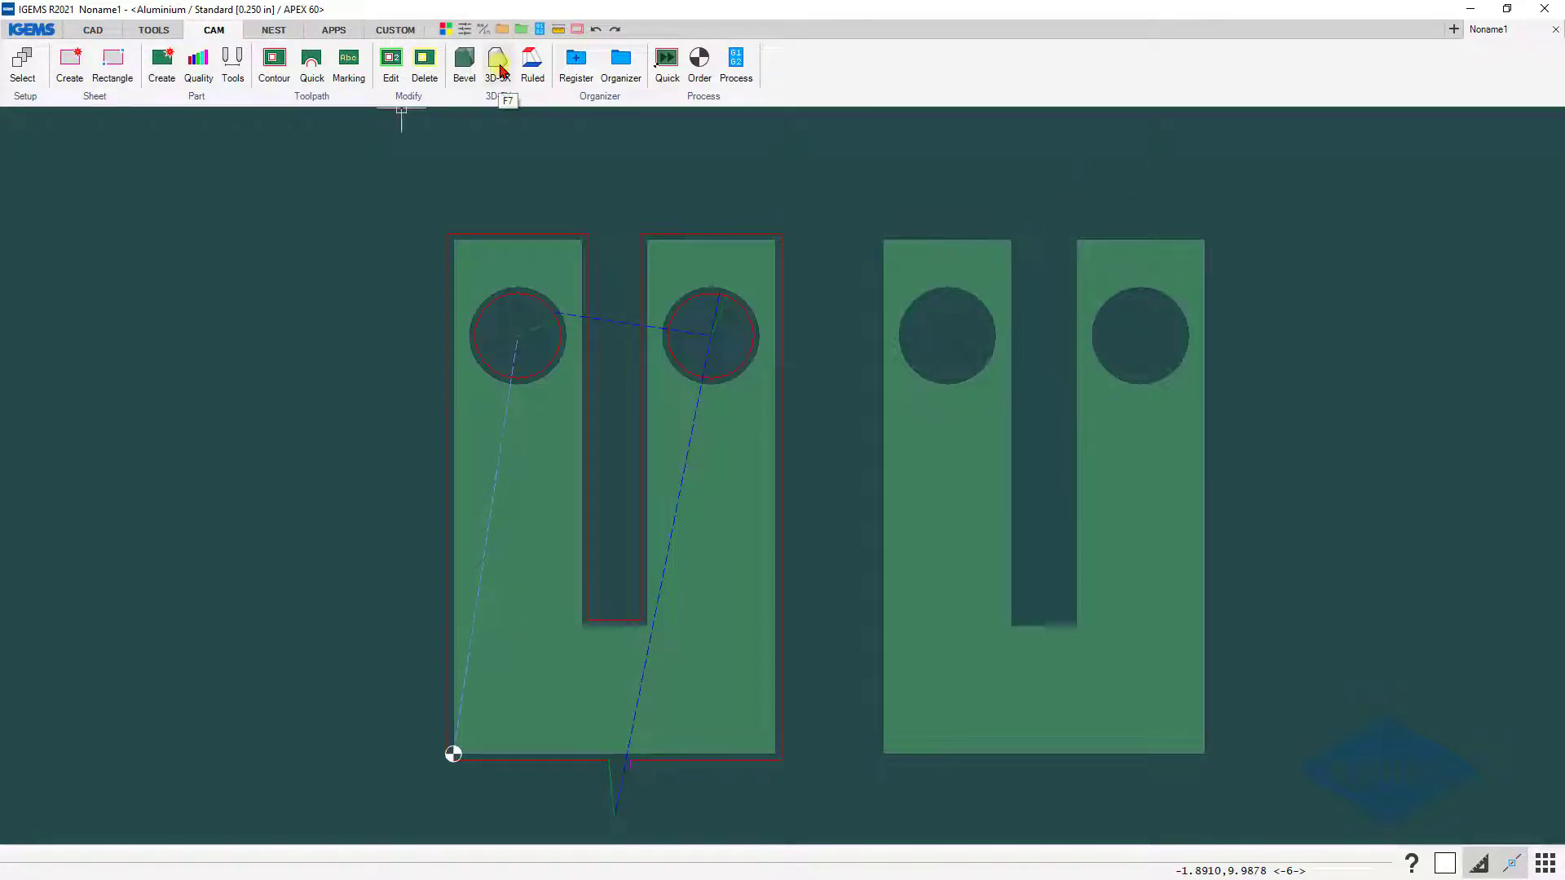
Open the copied part in the 3D-5X bevel environment and set its zero point at the top face's front-left corner (0, 0, 0.2500)
click(463, 61)
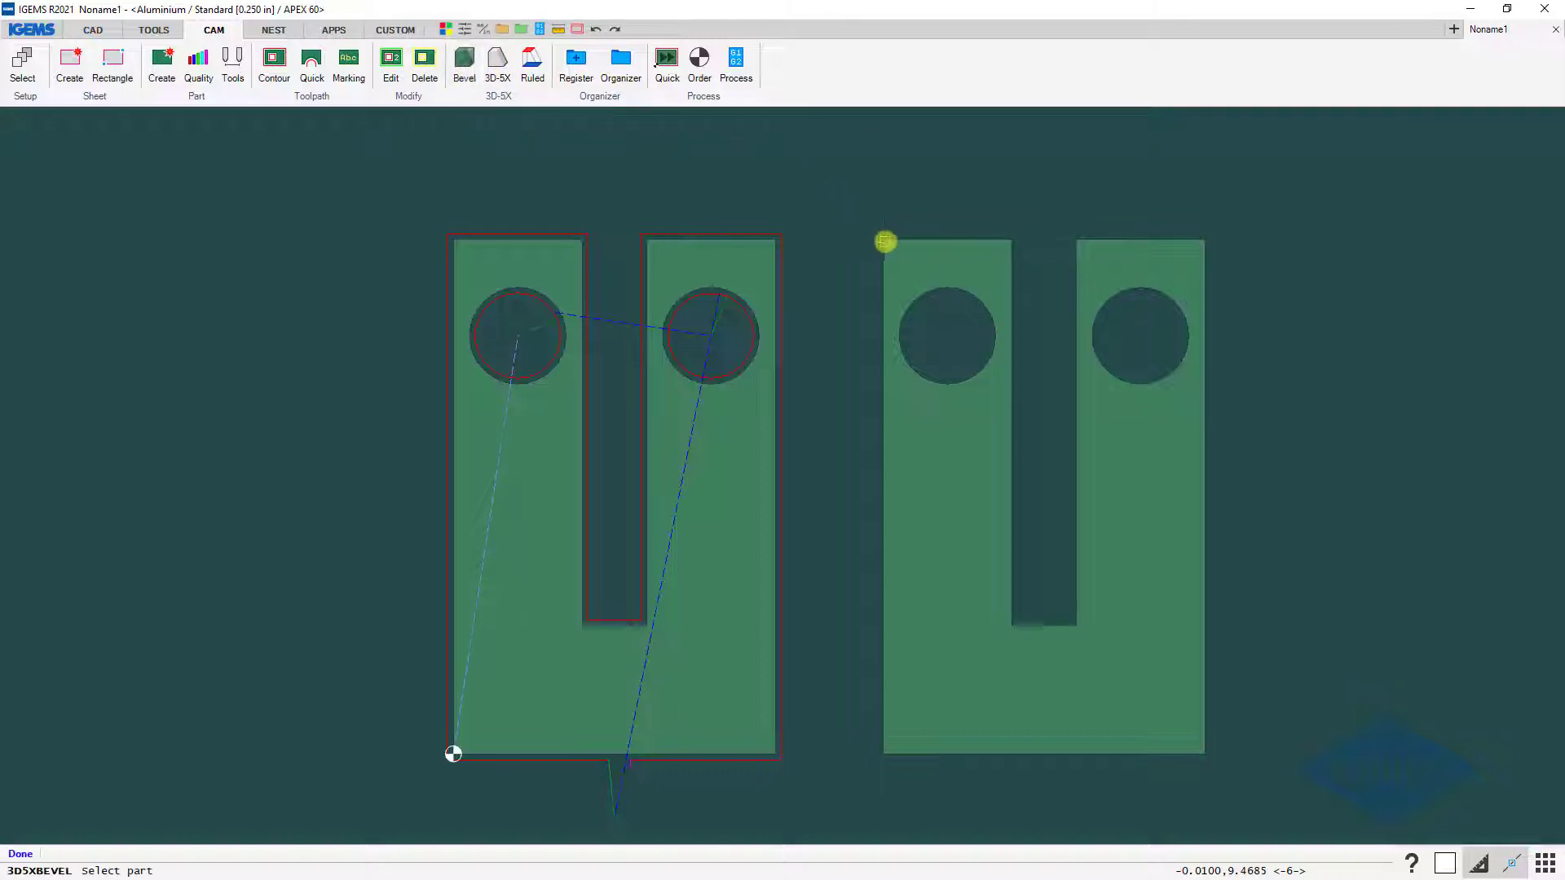
click(886, 243)
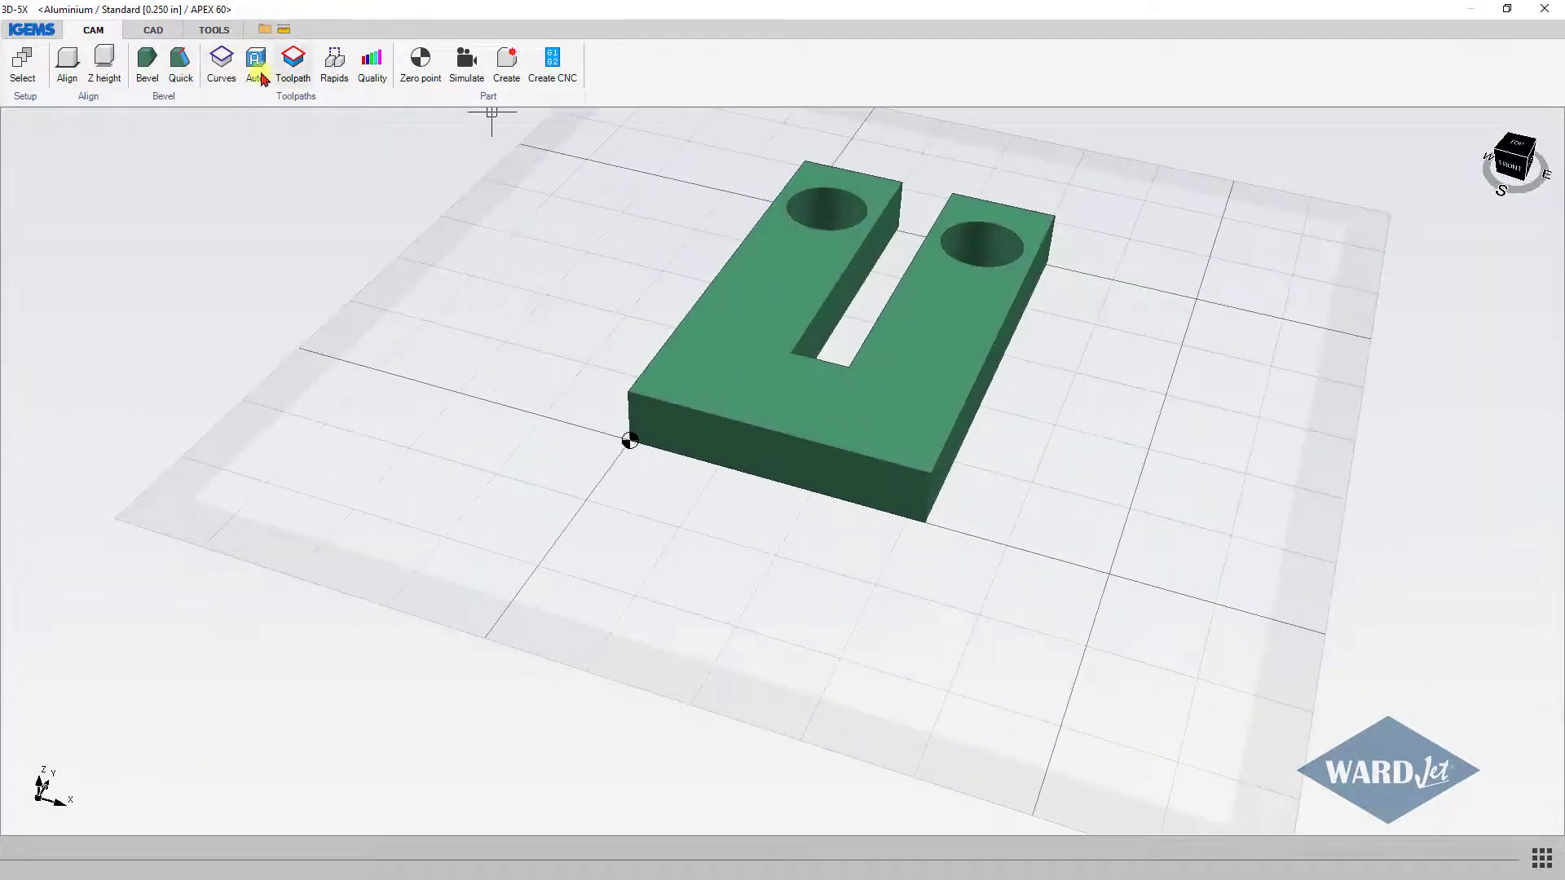
click(628, 392)
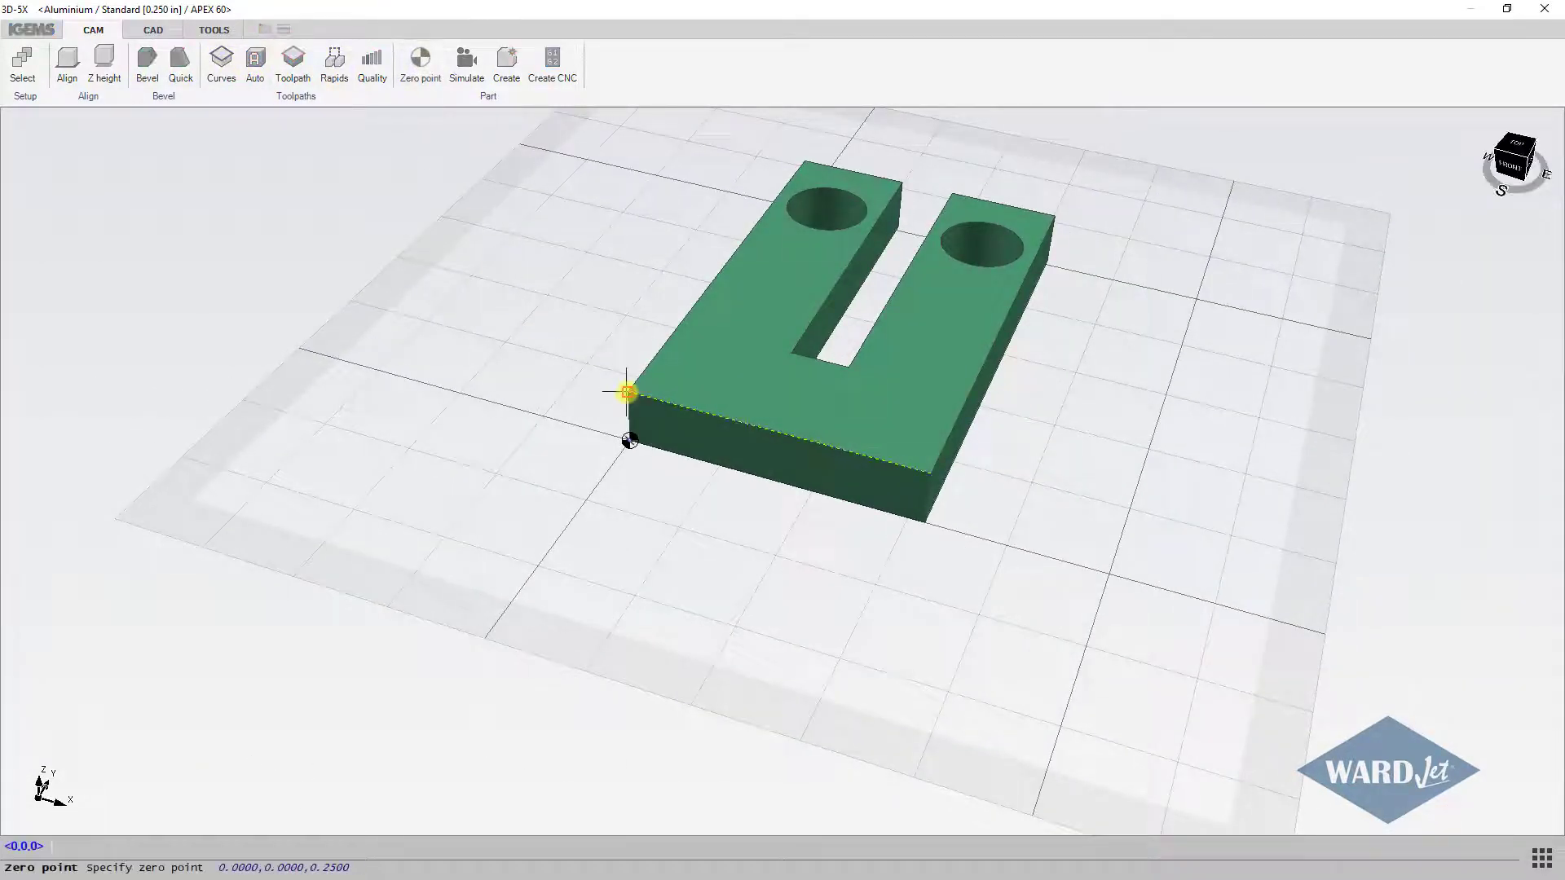
Generate the closed curves for the part's outline and holes automatically
click(221, 64)
click(171, 363)
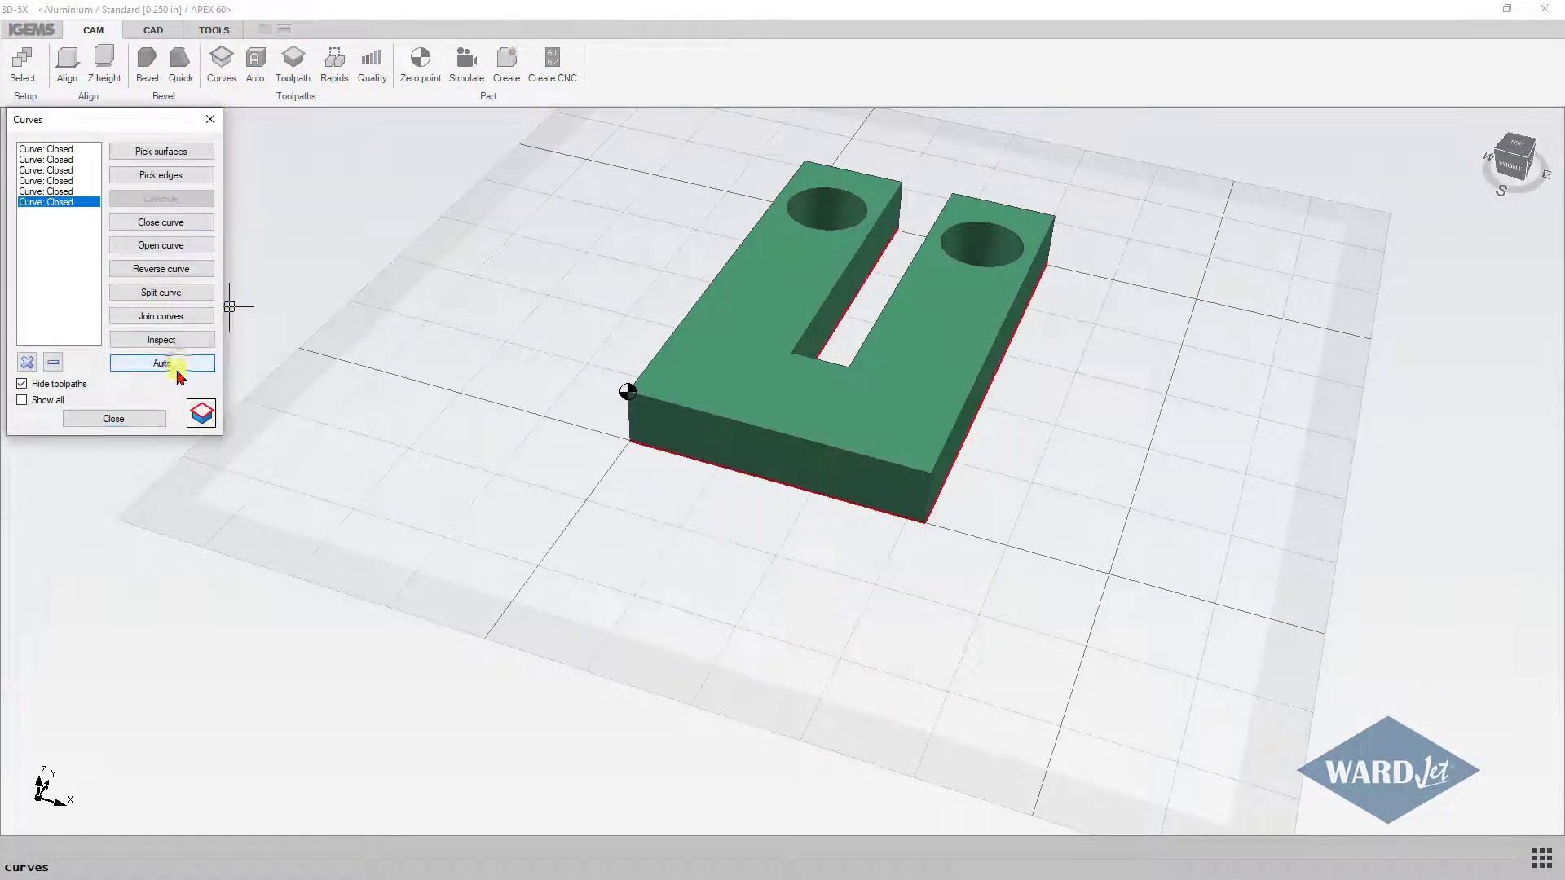
click(147, 418)
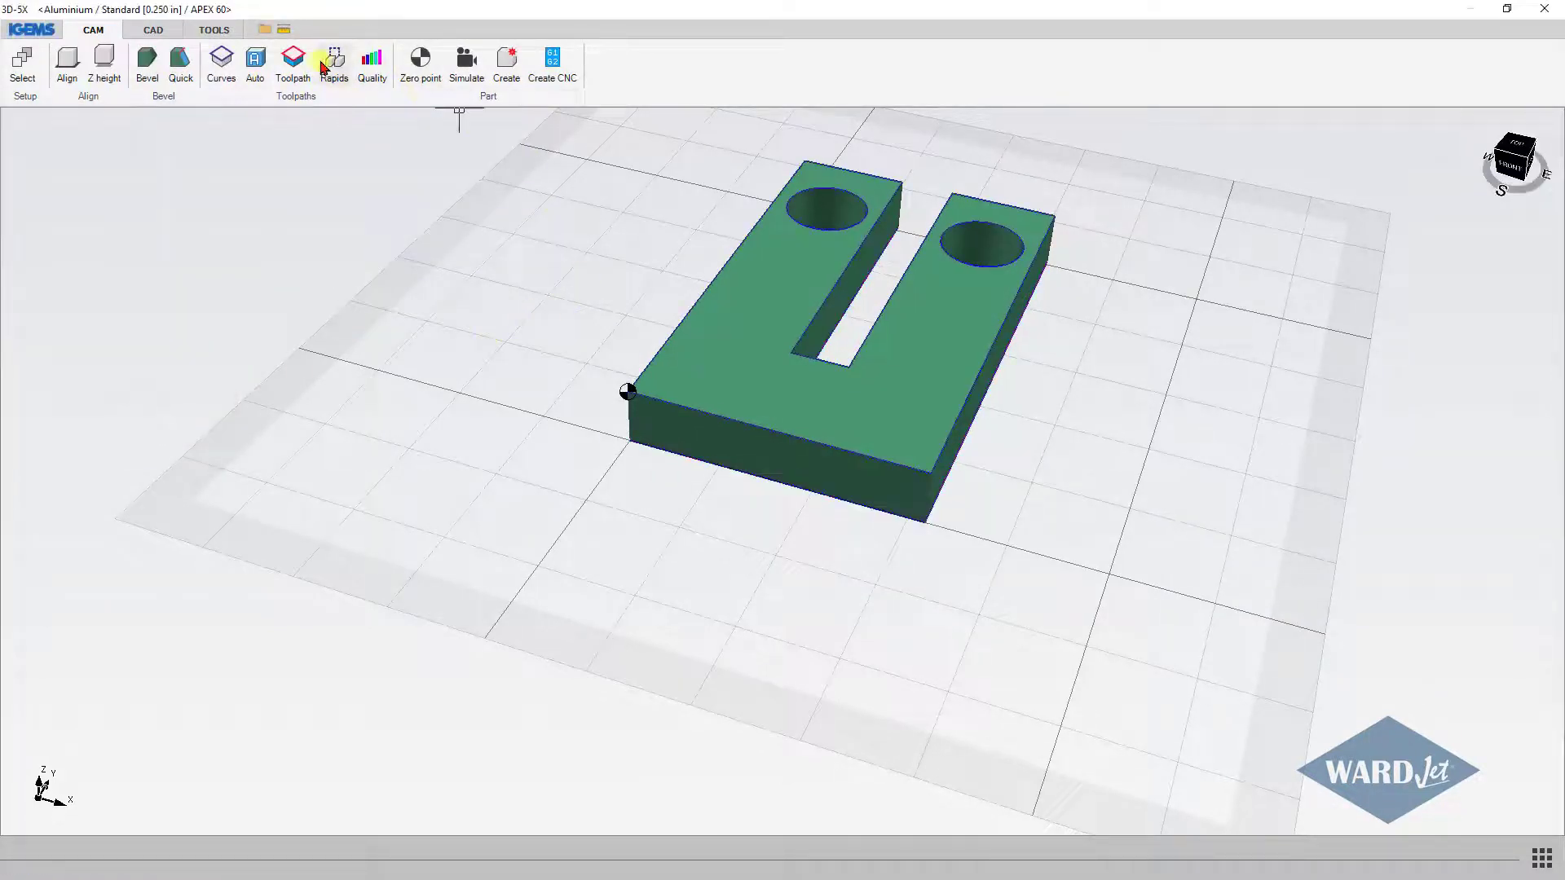
Create an automatic Ruled toolpath around the part's outer contour at fixed Z 0.250 in, starting near the middle of the front edge
click(277, 82)
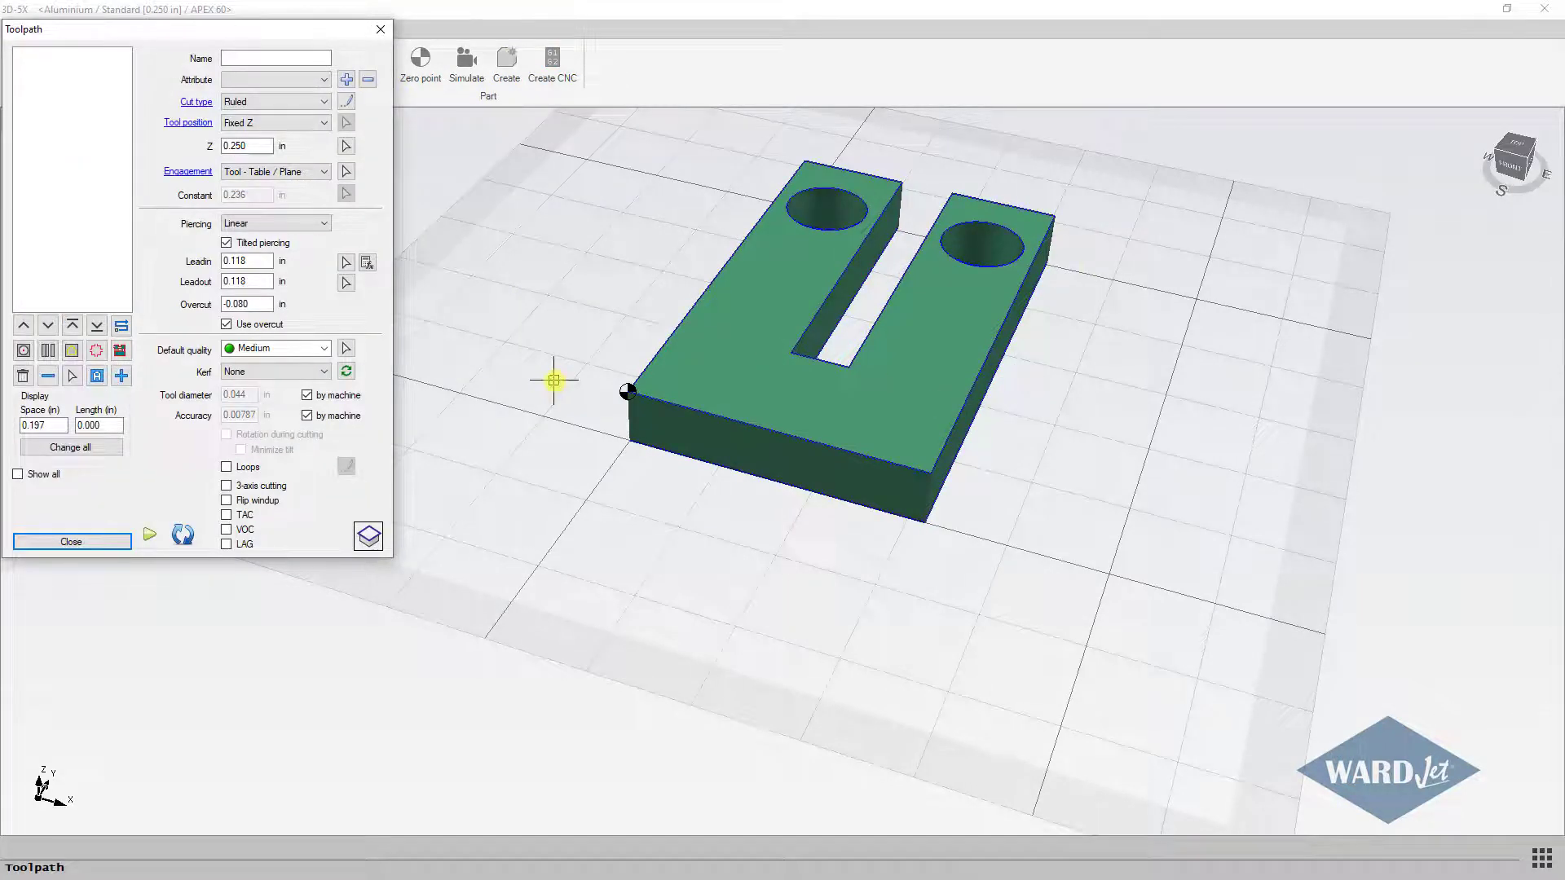
click(97, 378)
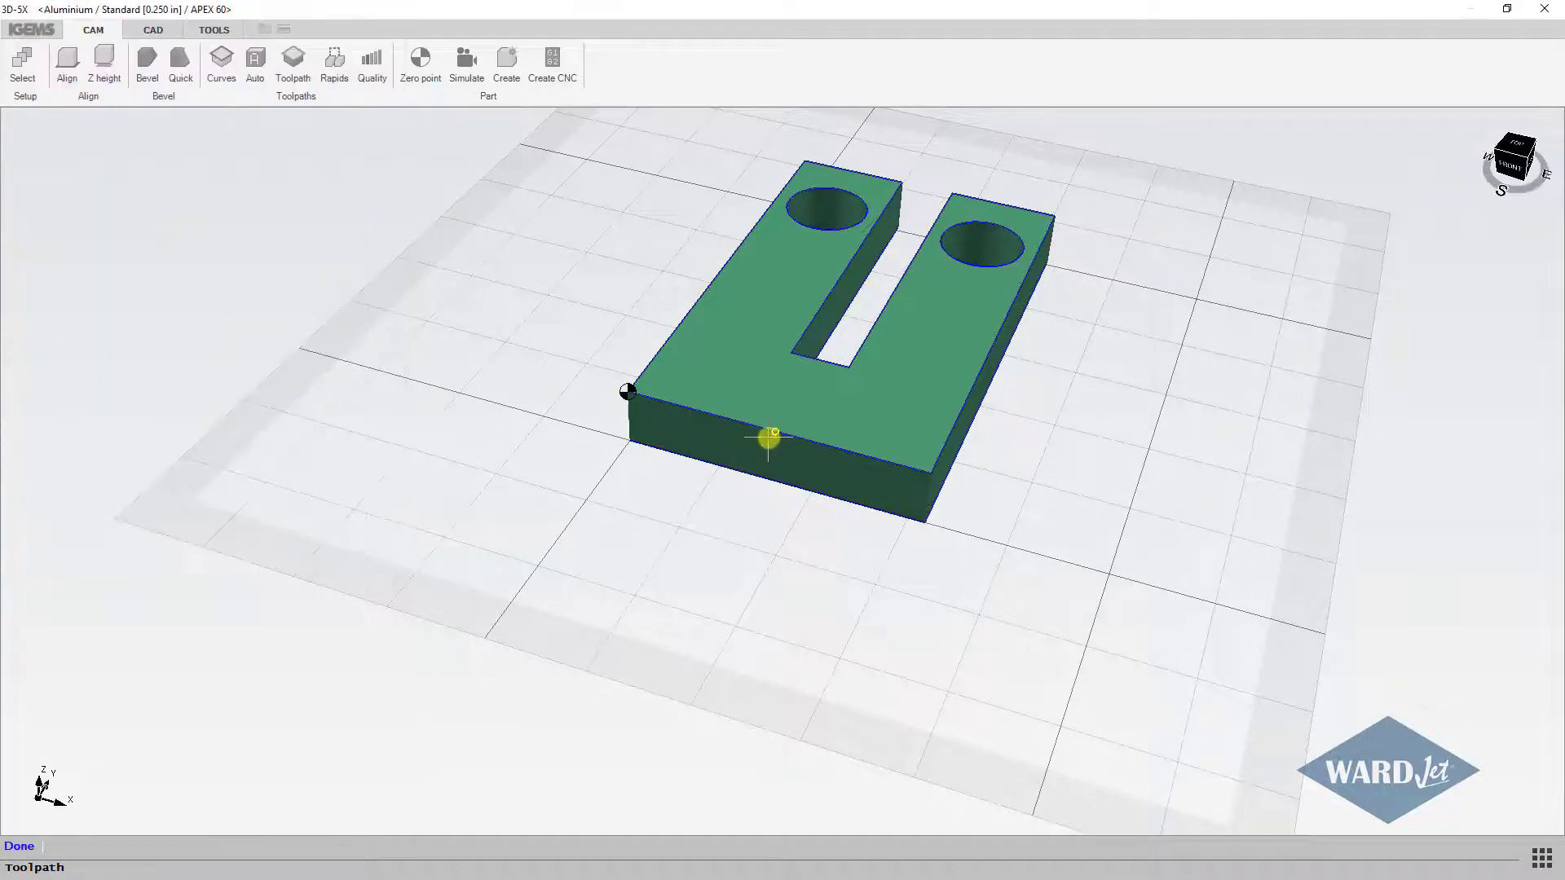
scroll(768, 438, up, 5)
mouse_move(768, 438)
middle_down()
mouse_move(762, 613)
mouse_move(788, 454)
middle_up()
scroll(684, 534, down, 5)
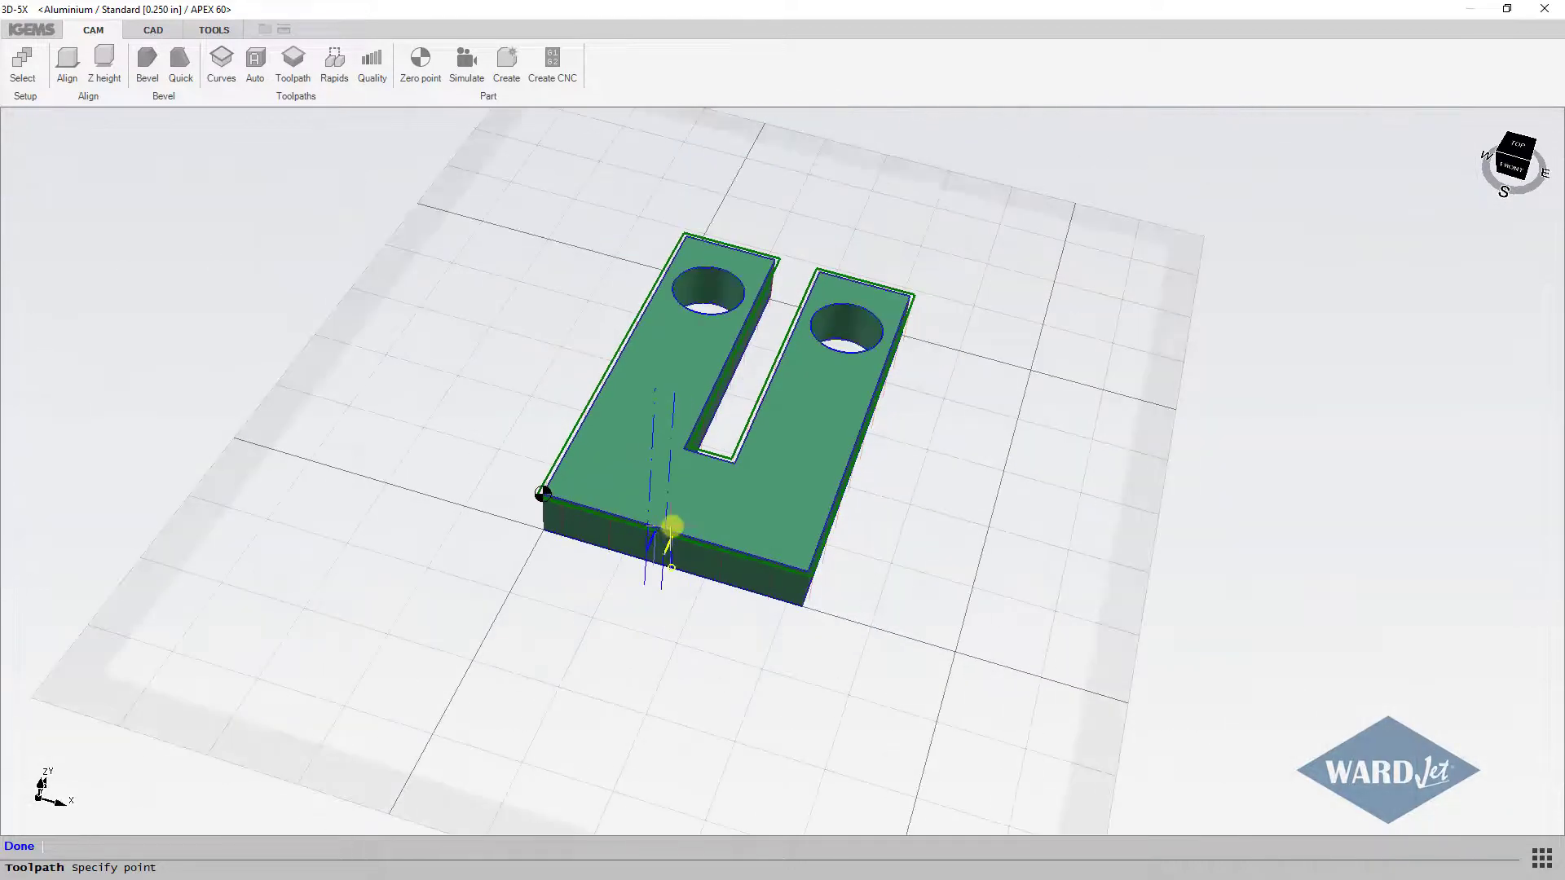
click(676, 522)
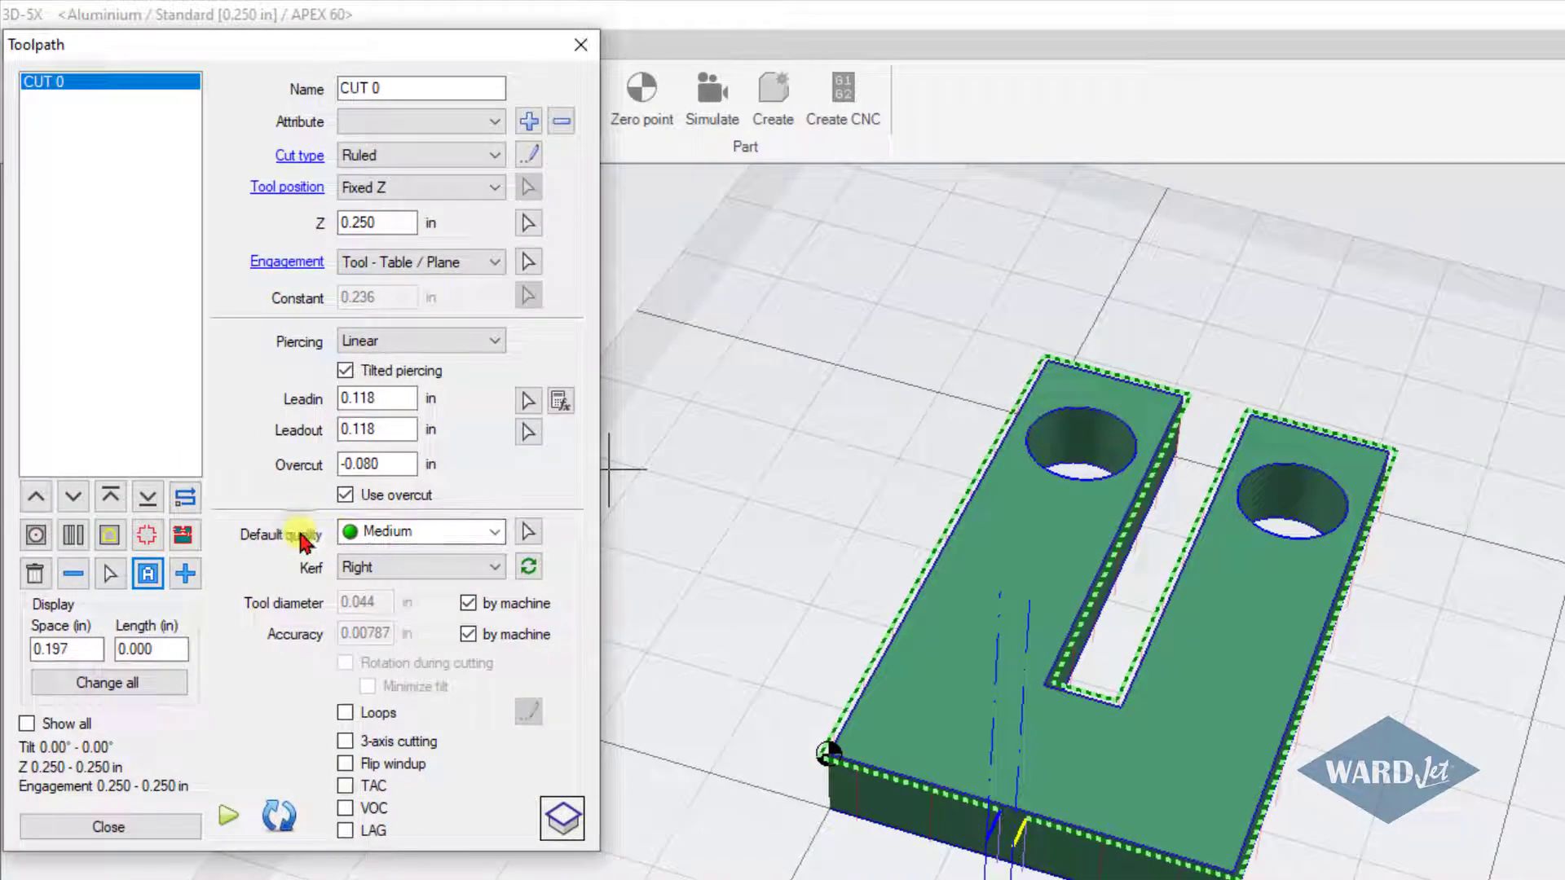
Assign X-Fine quality to the outline section from the middle of the slot base around the left finger to the zero-point corner
click(527, 533)
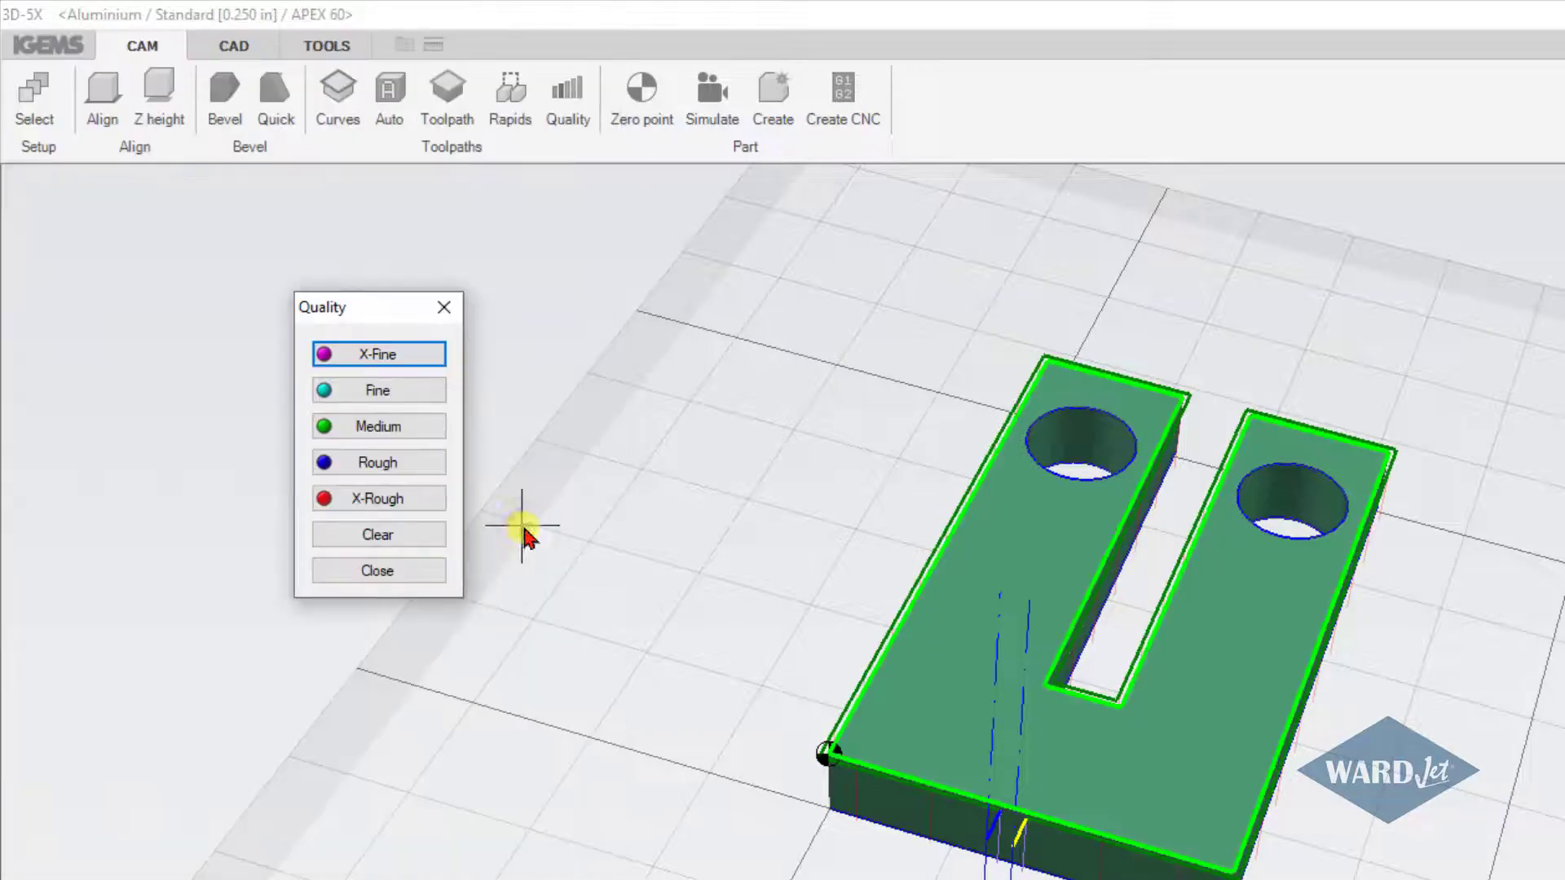
click(420, 355)
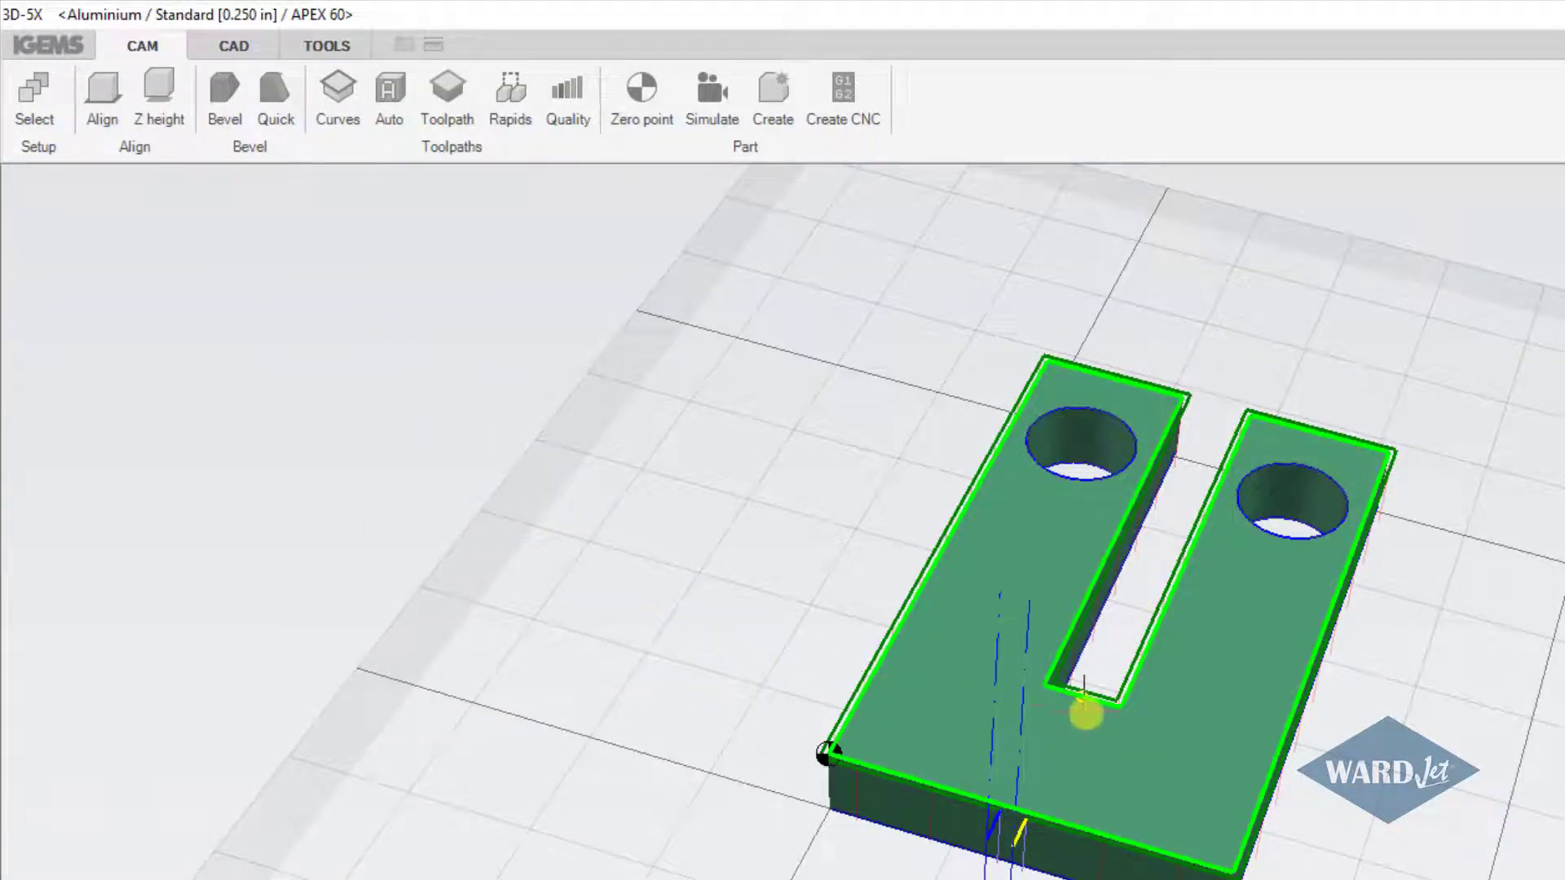
click(1085, 714)
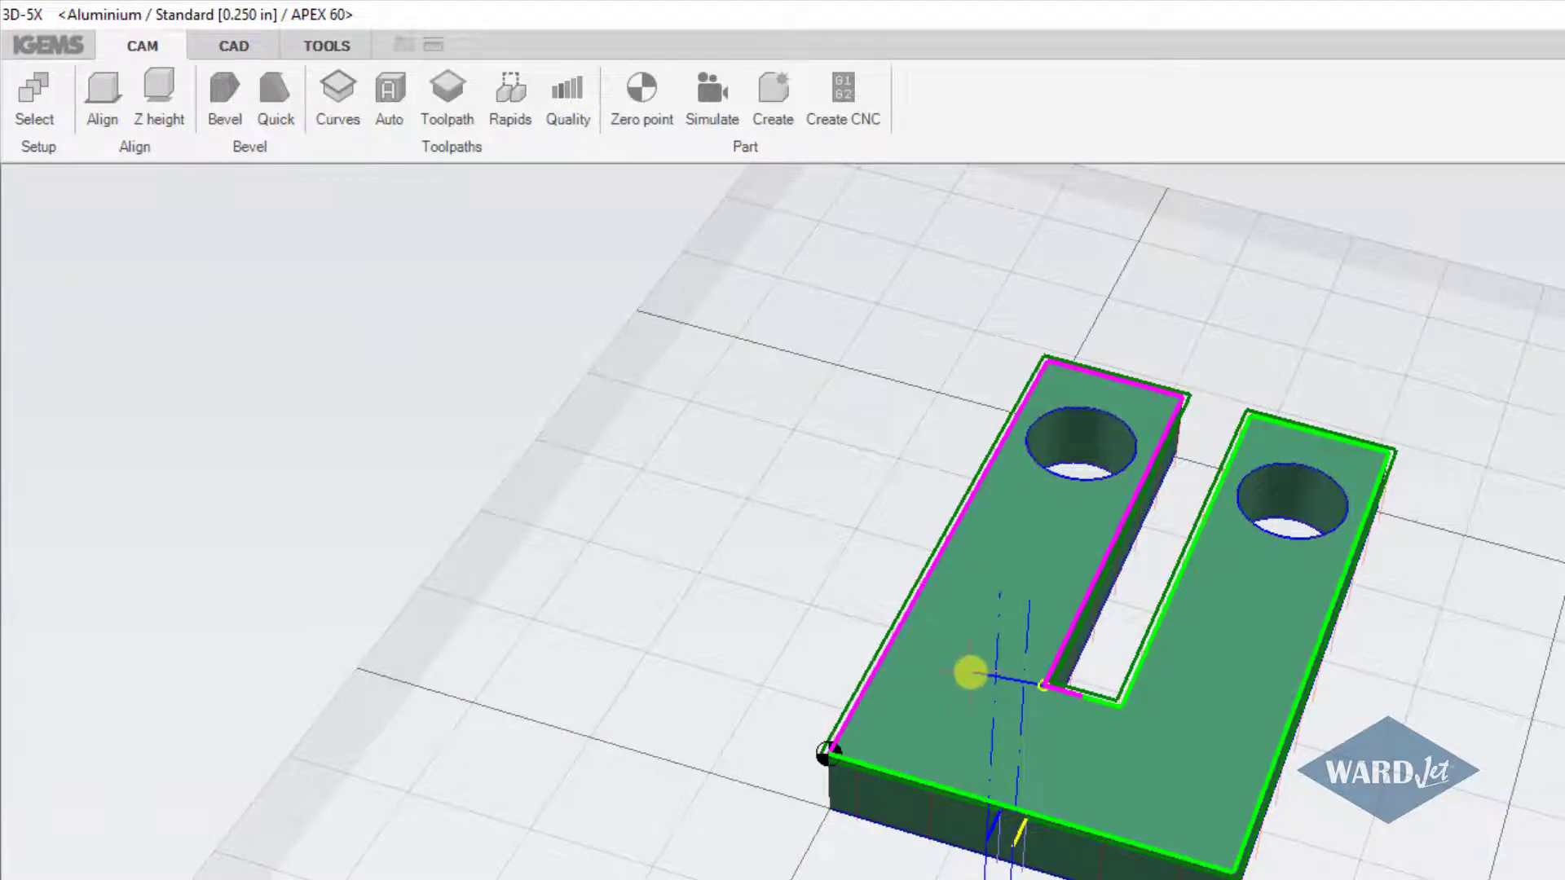
right_click(1065, 734)
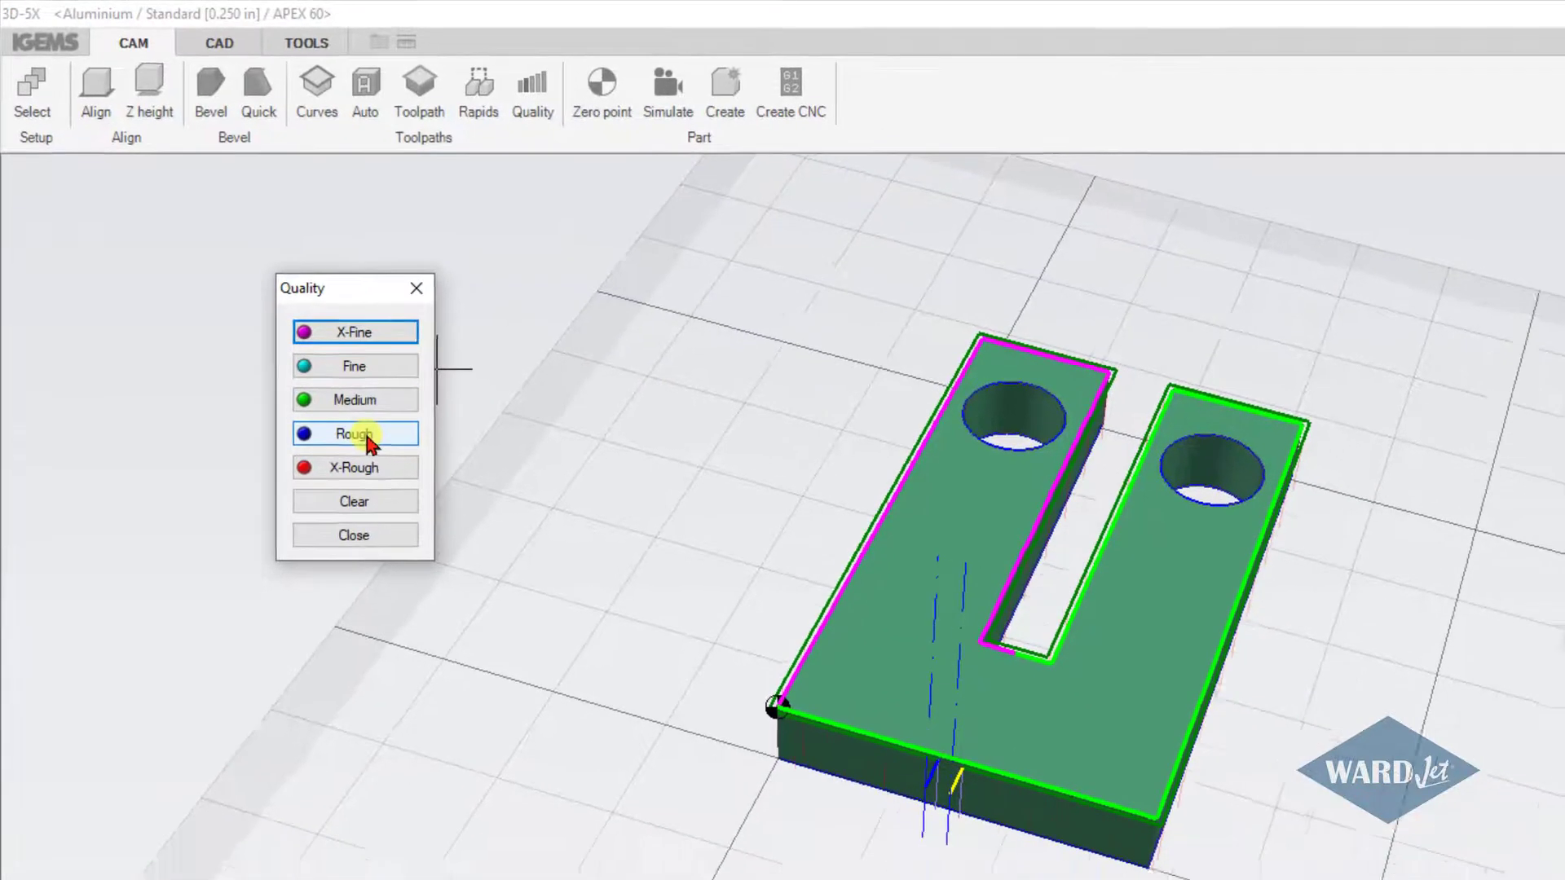
Assign Rough quality to the outline section from the middle of the slot base around the right finger to the front-right corner
click(367, 439)
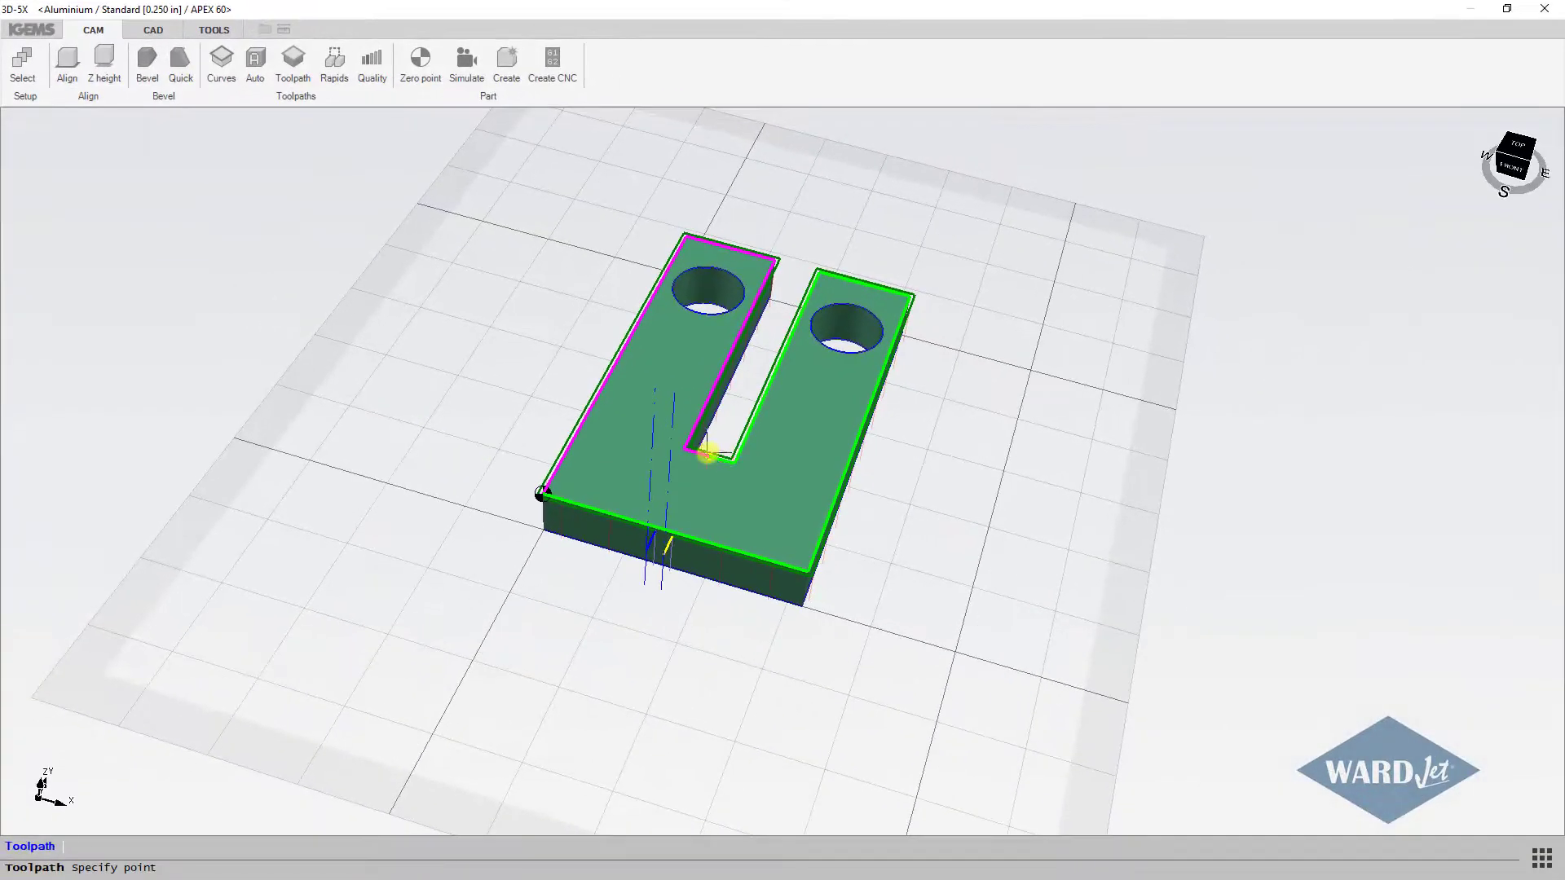
click(814, 571)
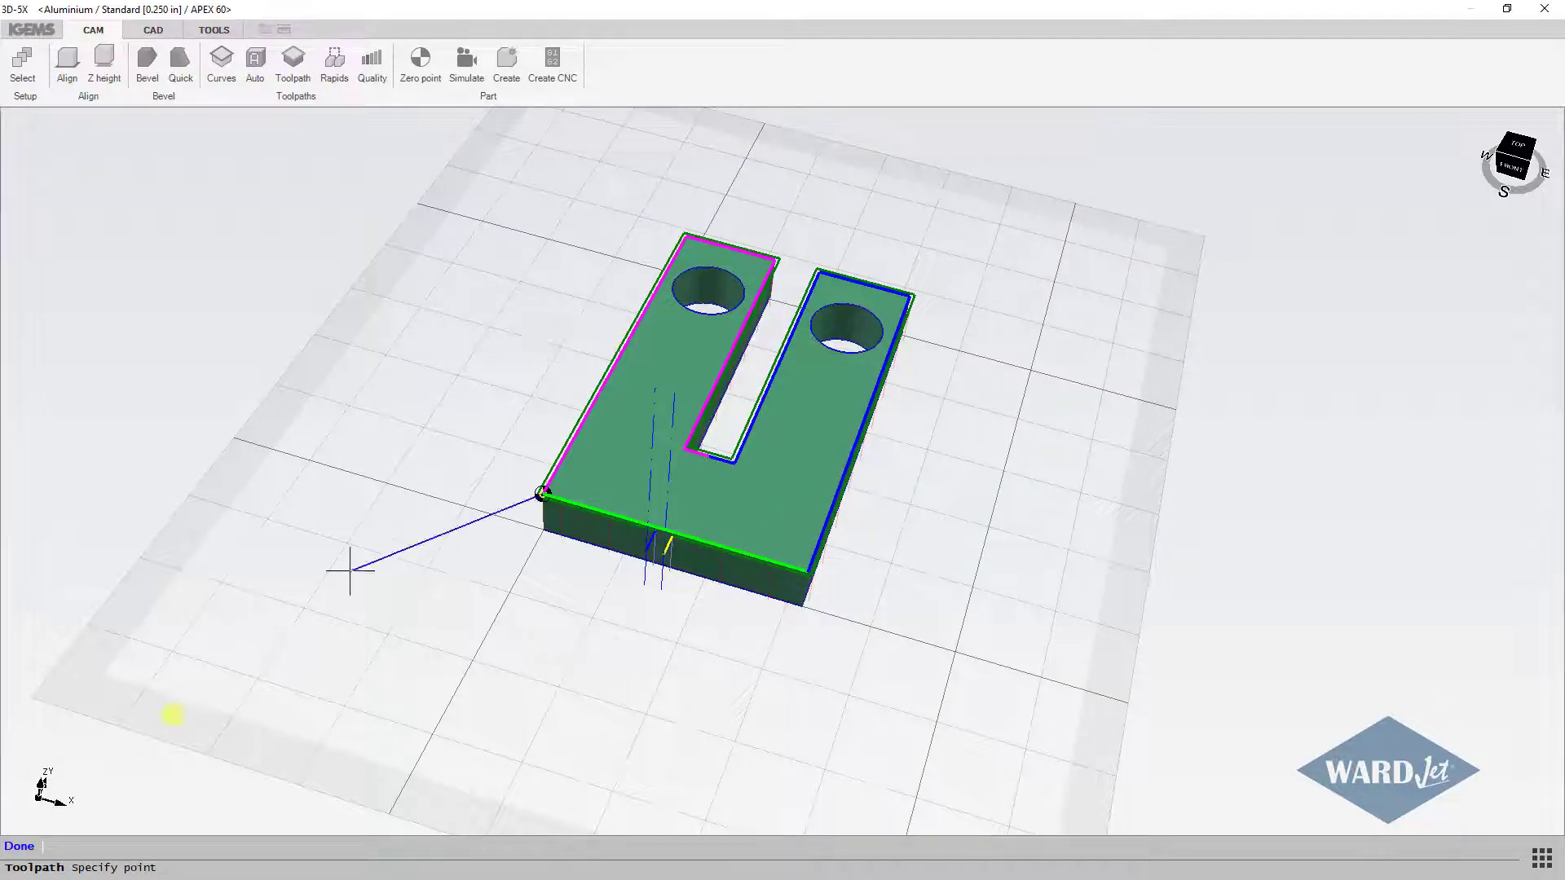
click(20, 847)
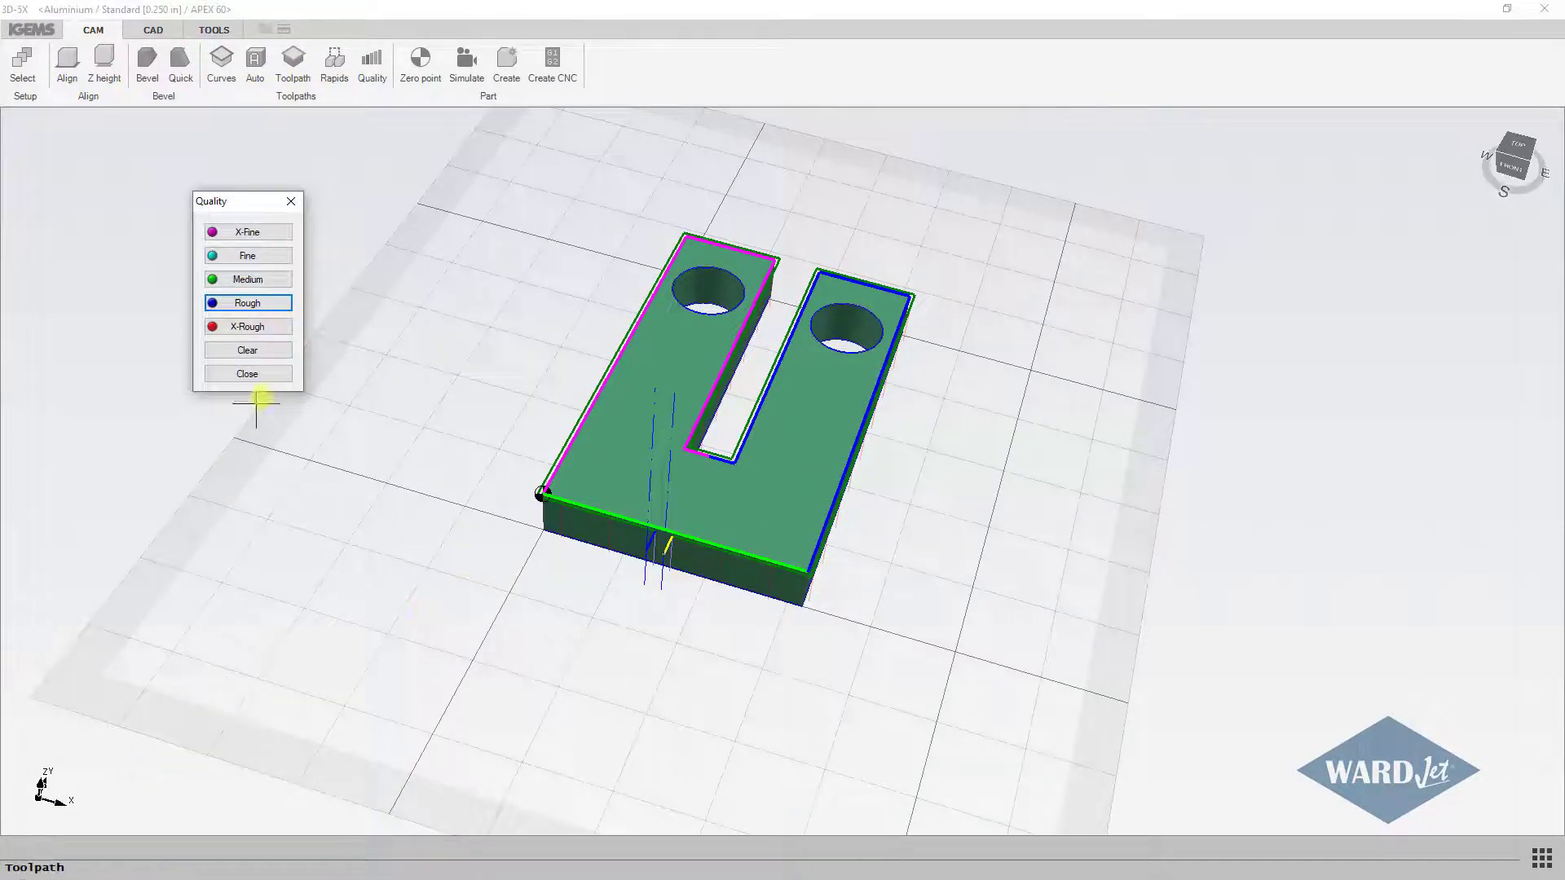
Finish the section qualities, enable TAC on the outer contour toolpath, and create the part from the 3D-5X model
click(269, 379)
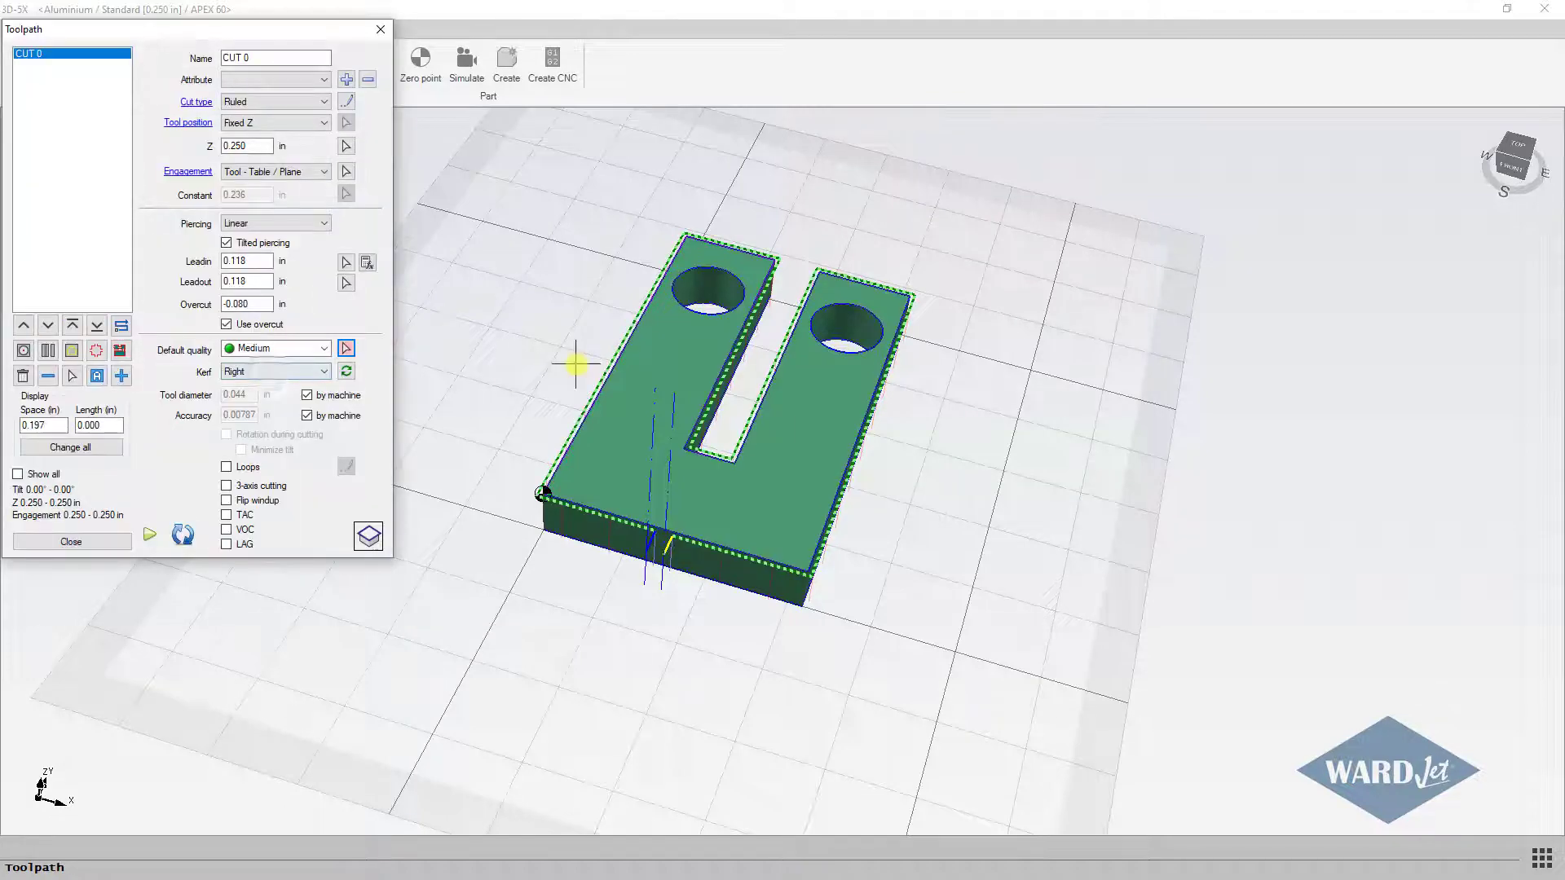
mouse_move(570, 359)
middle_down()
mouse_move(562, 454)
mouse_move(613, 413)
mouse_move(688, 443)
mouse_move(633, 303)
mouse_move(666, 327)
mouse_move(603, 291)
middle_up()
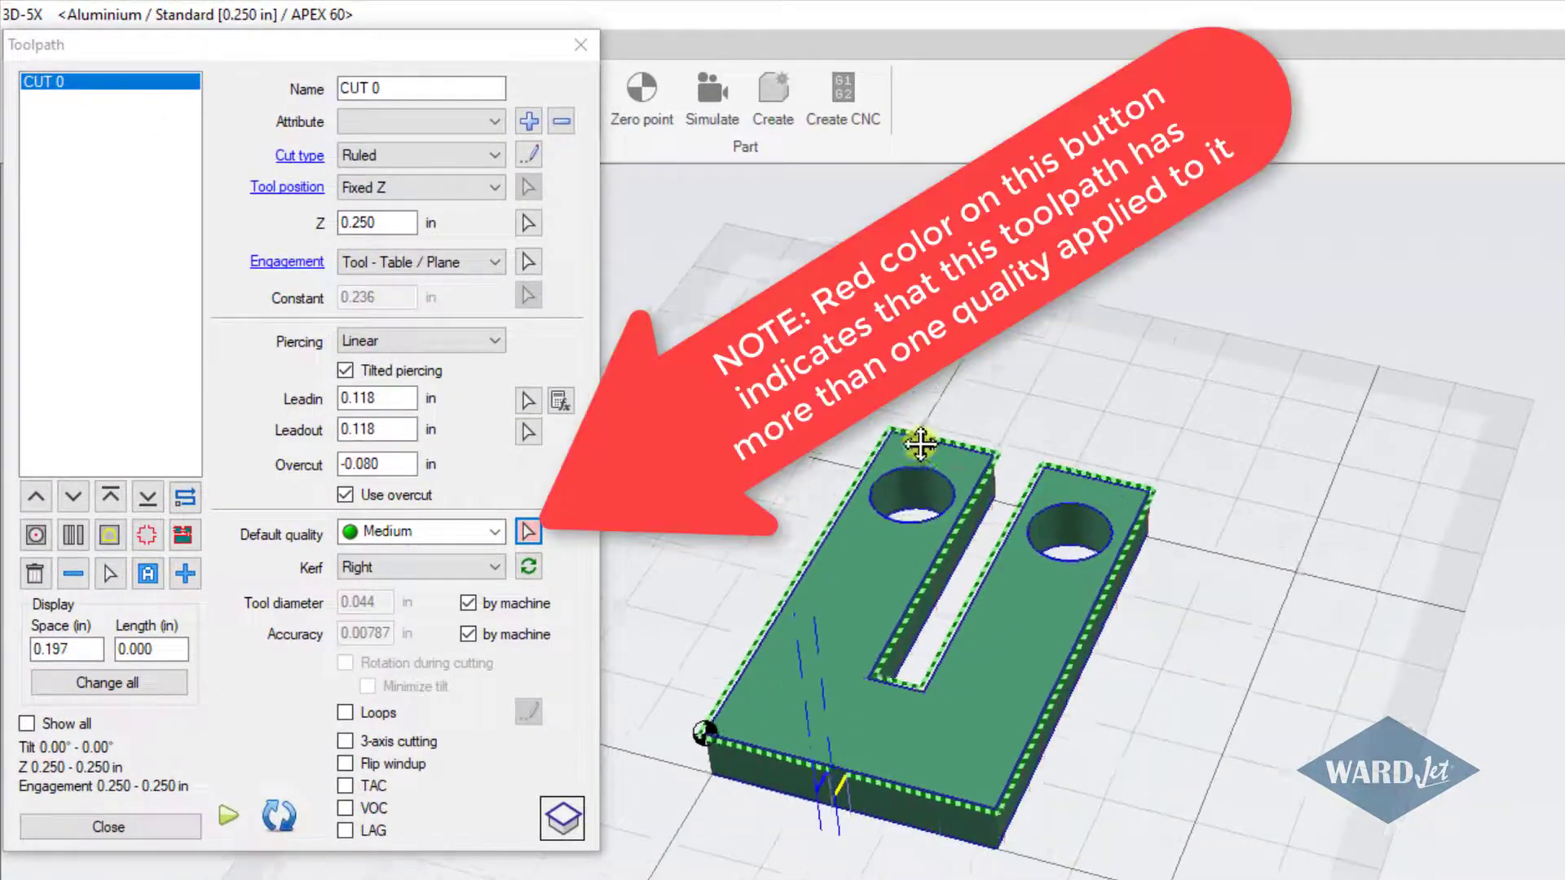
middle_drag(920, 444, 915, 444)
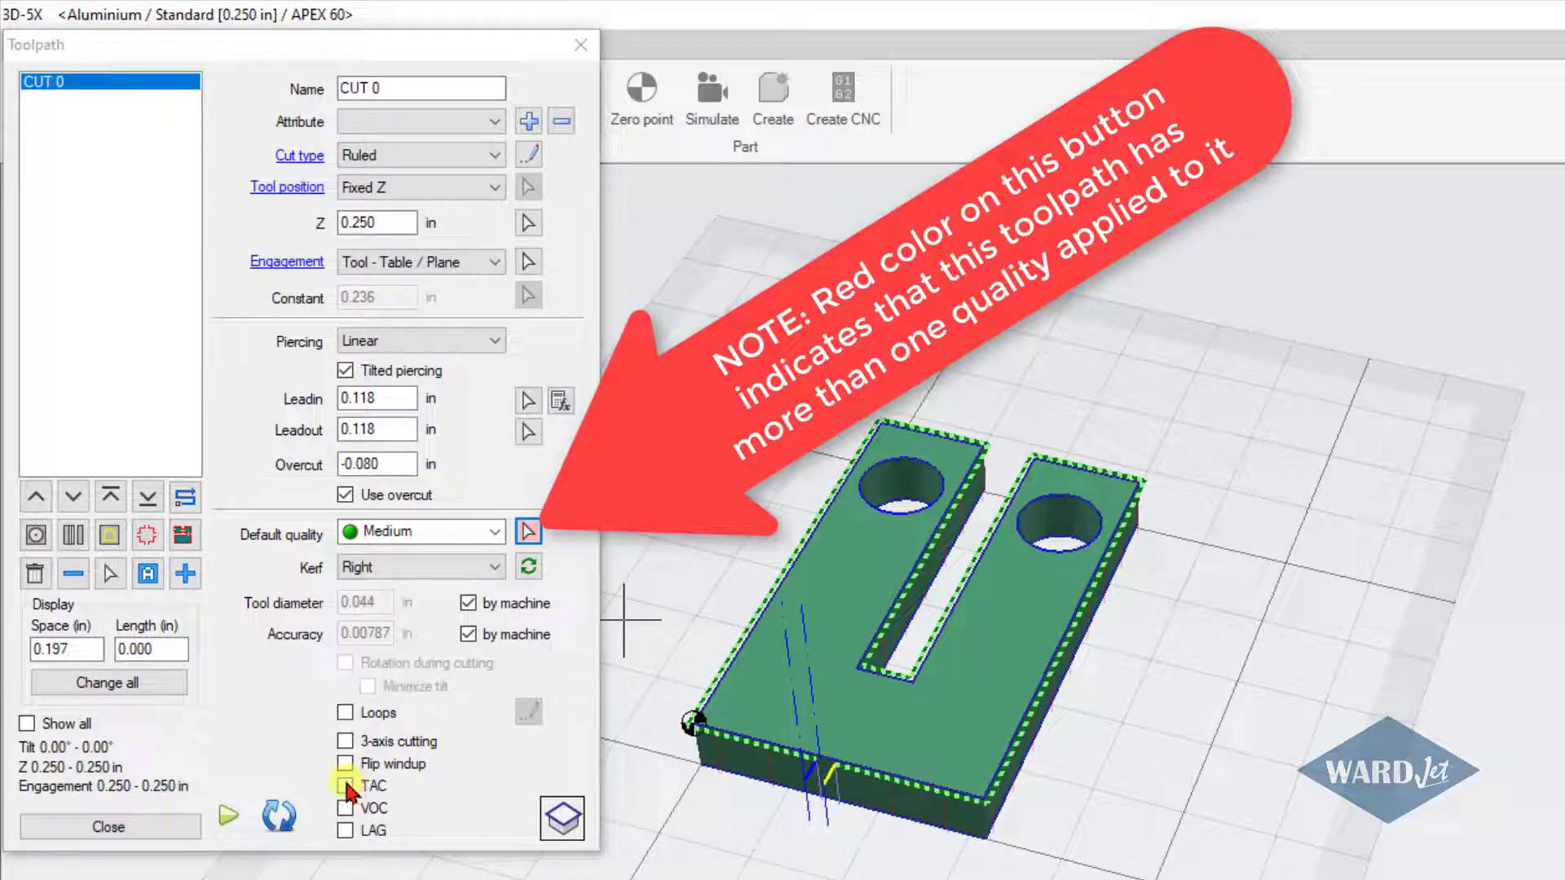
click(155, 827)
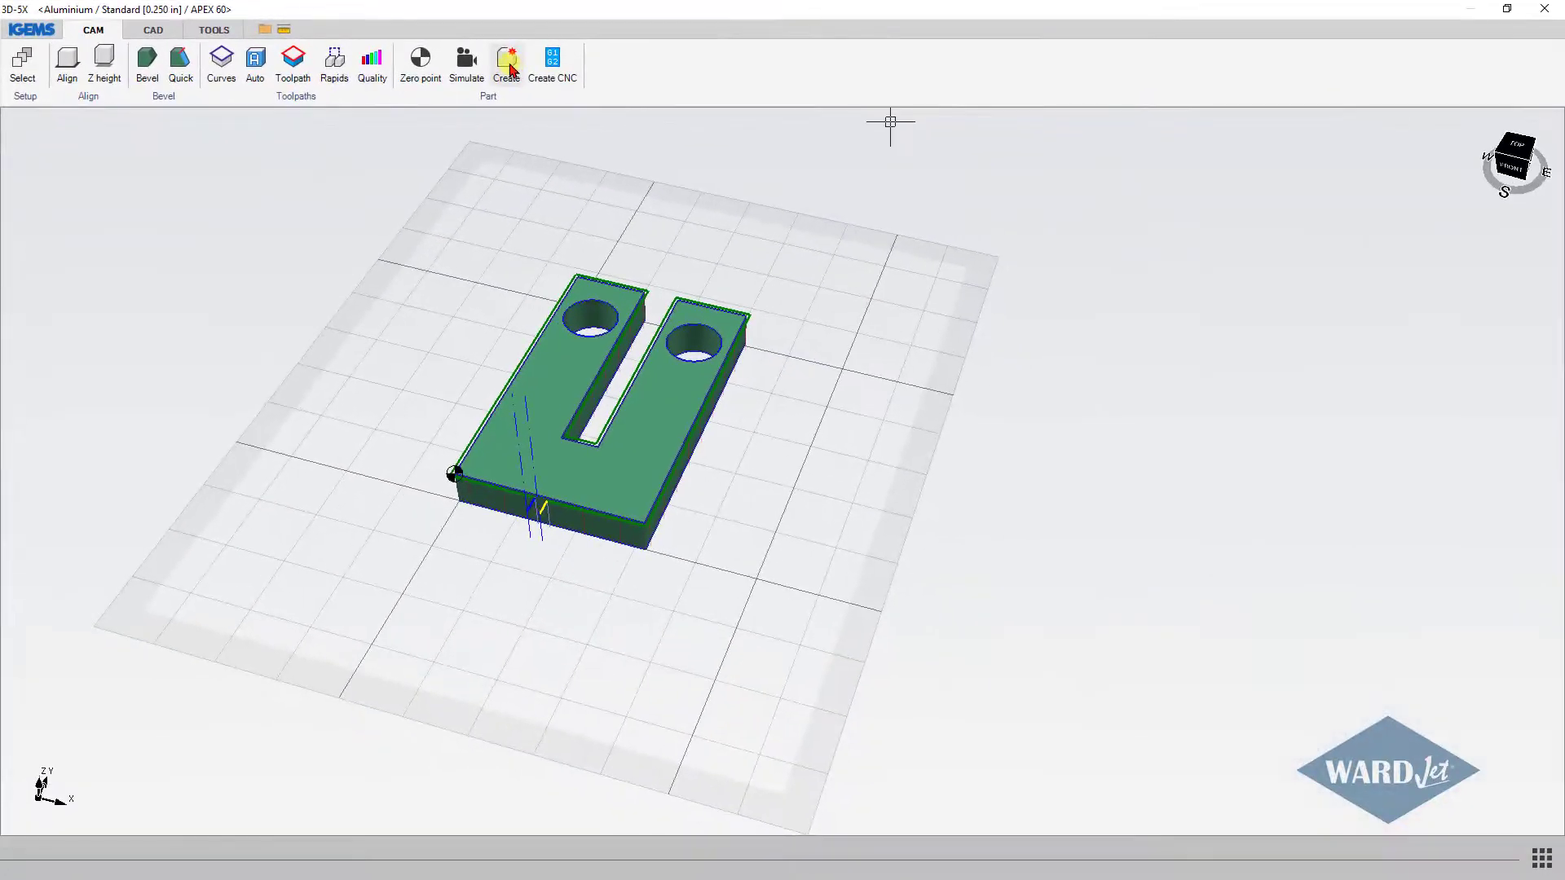
click(509, 67)
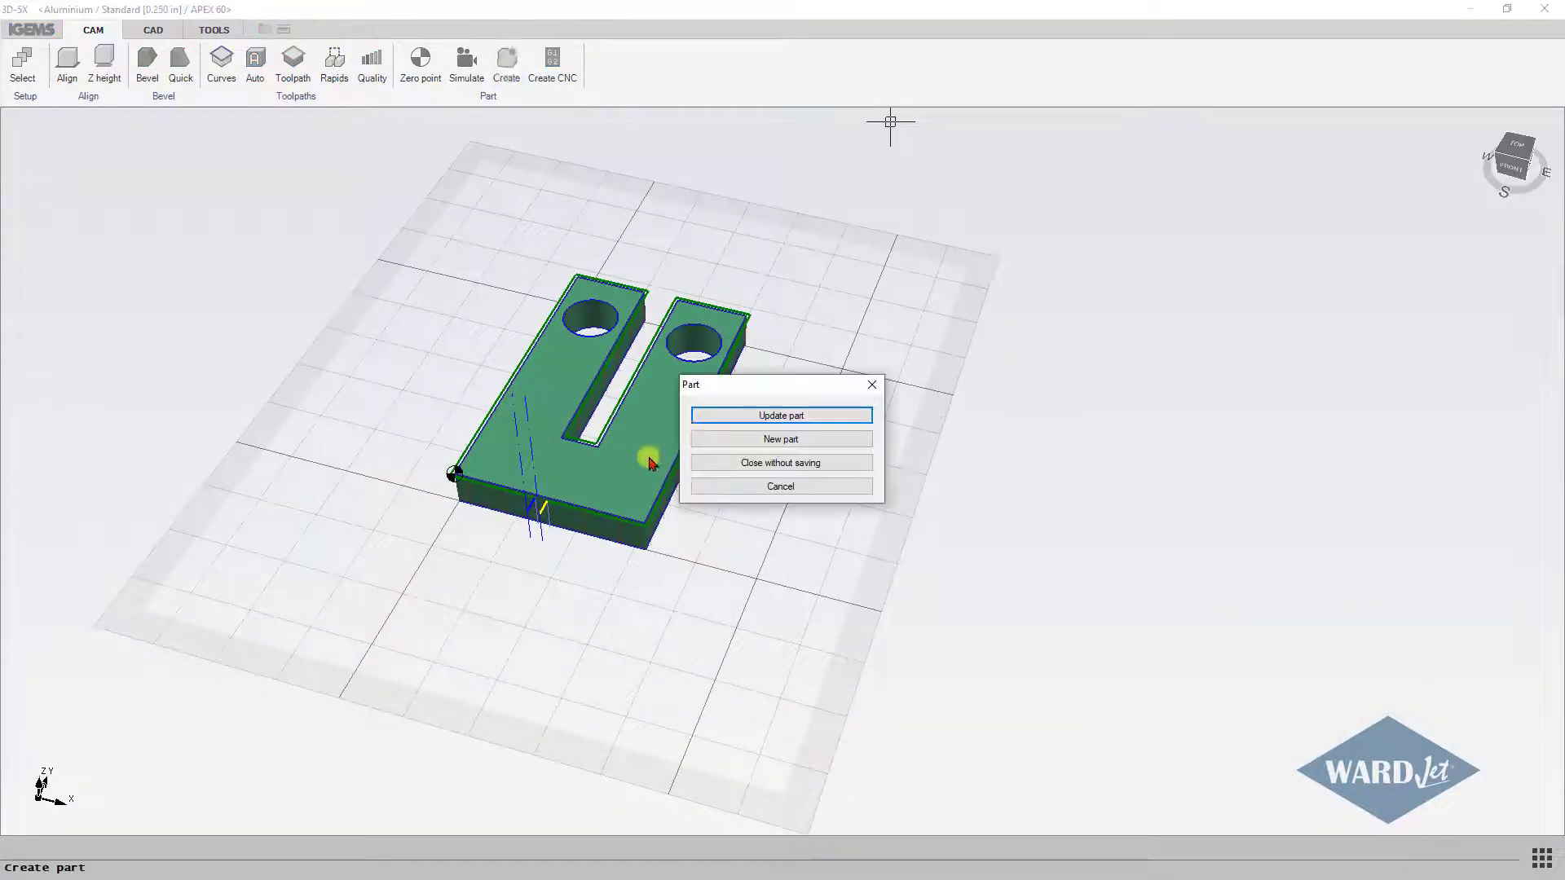
click(784, 422)
click(747, 472)
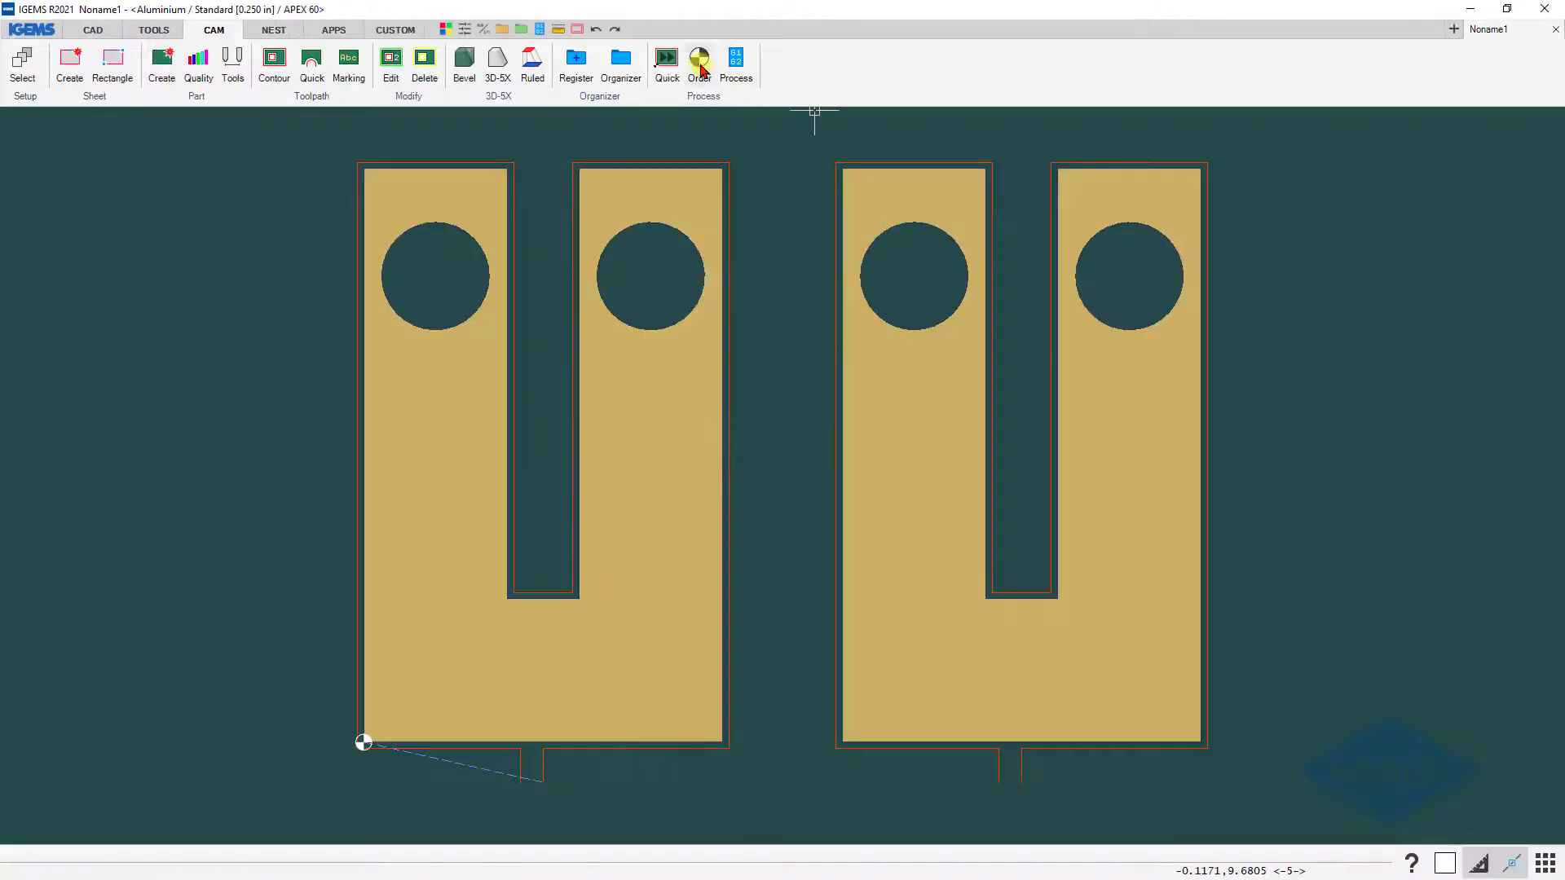
Create a cut order for the 3D-5X part, taking its zero point from the part and using the 3D Z of 0.2500 in
click(700, 65)
click(986, 569)
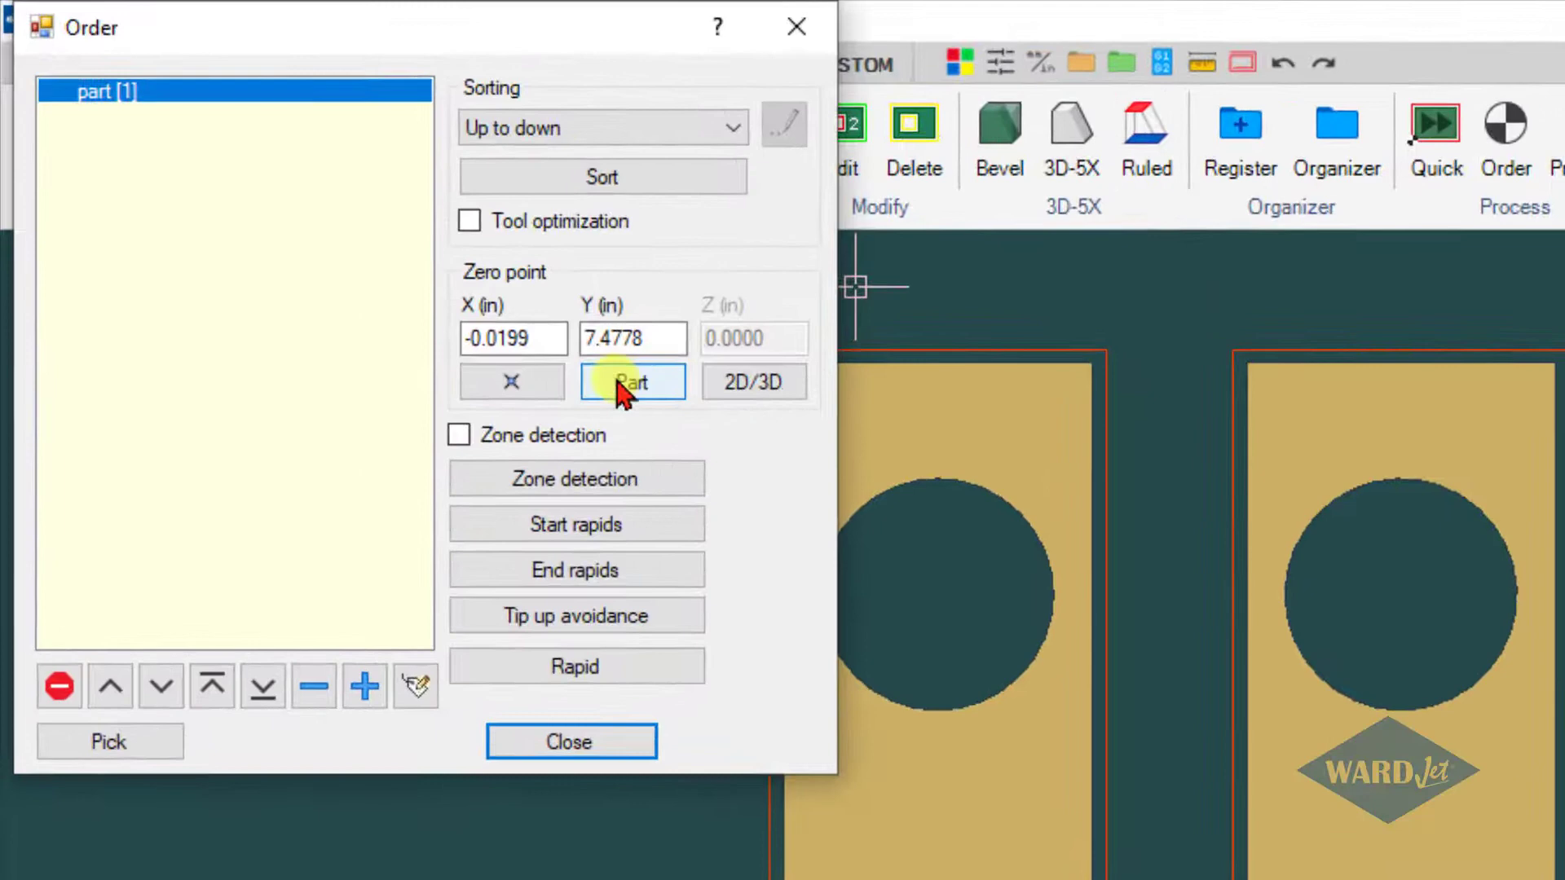
click(628, 390)
click(753, 383)
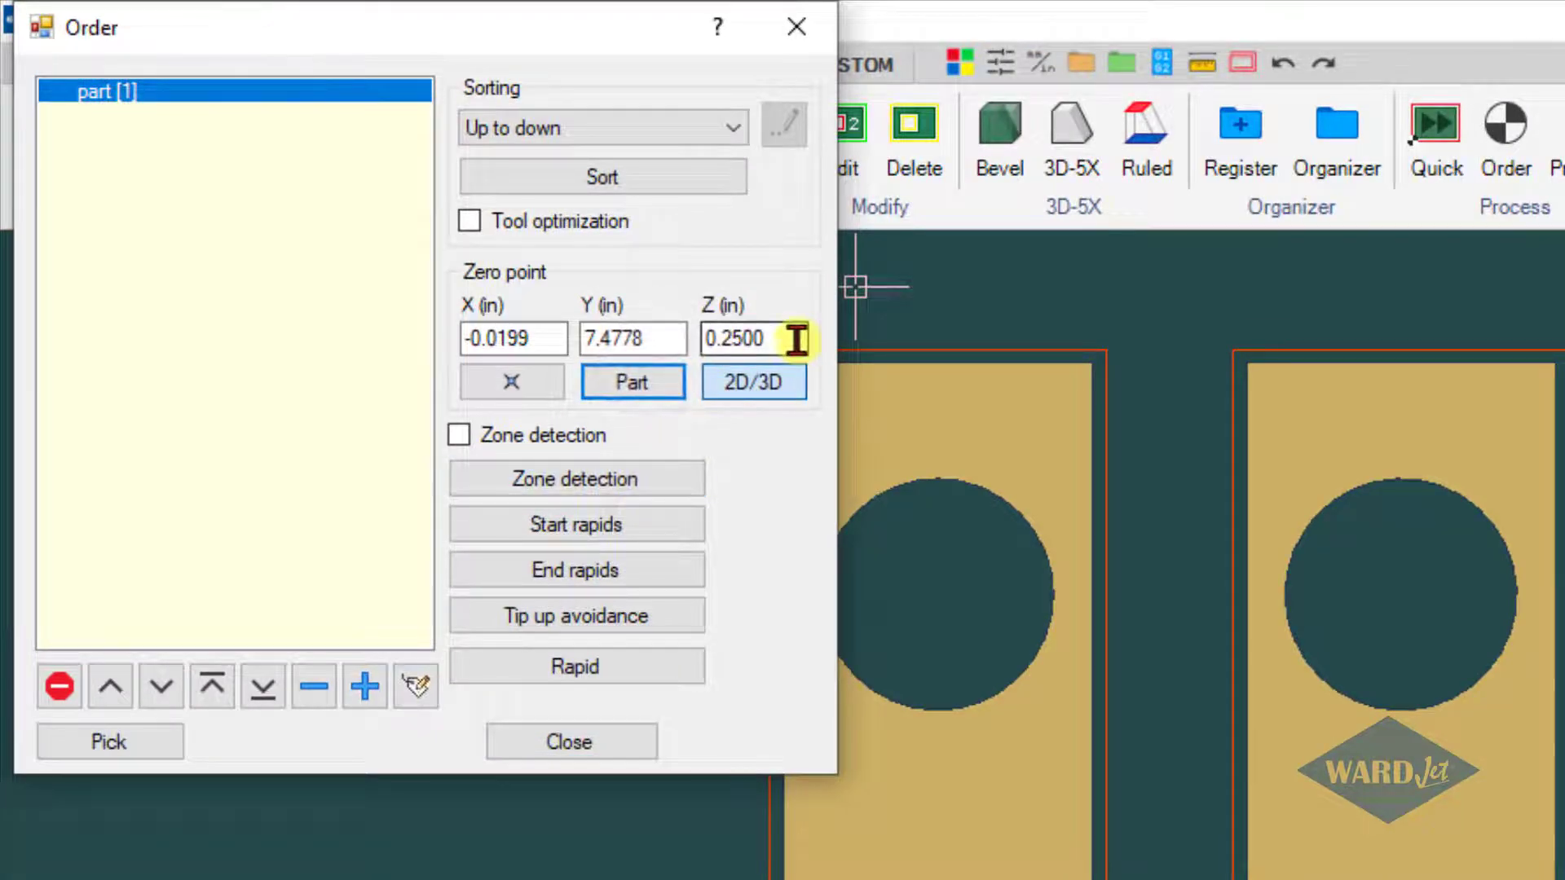
click(796, 340)
click(562, 743)
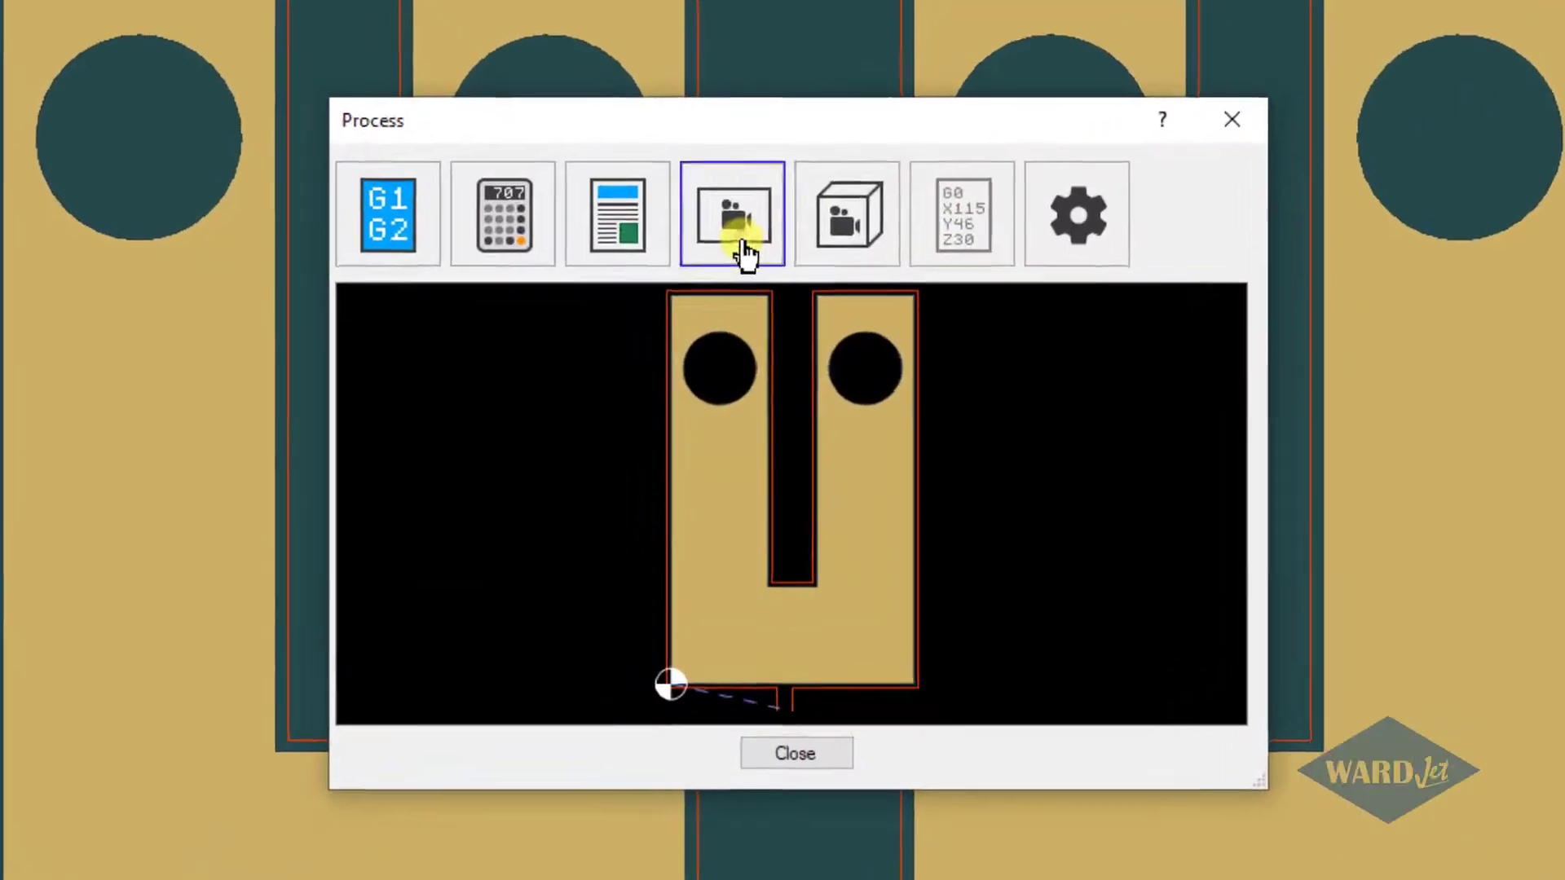
Simulate the 3D-5X part's cut order in 2D with TAC enabled in the APEX 60 options, and close the simulation after checking the head angles
click(748, 315)
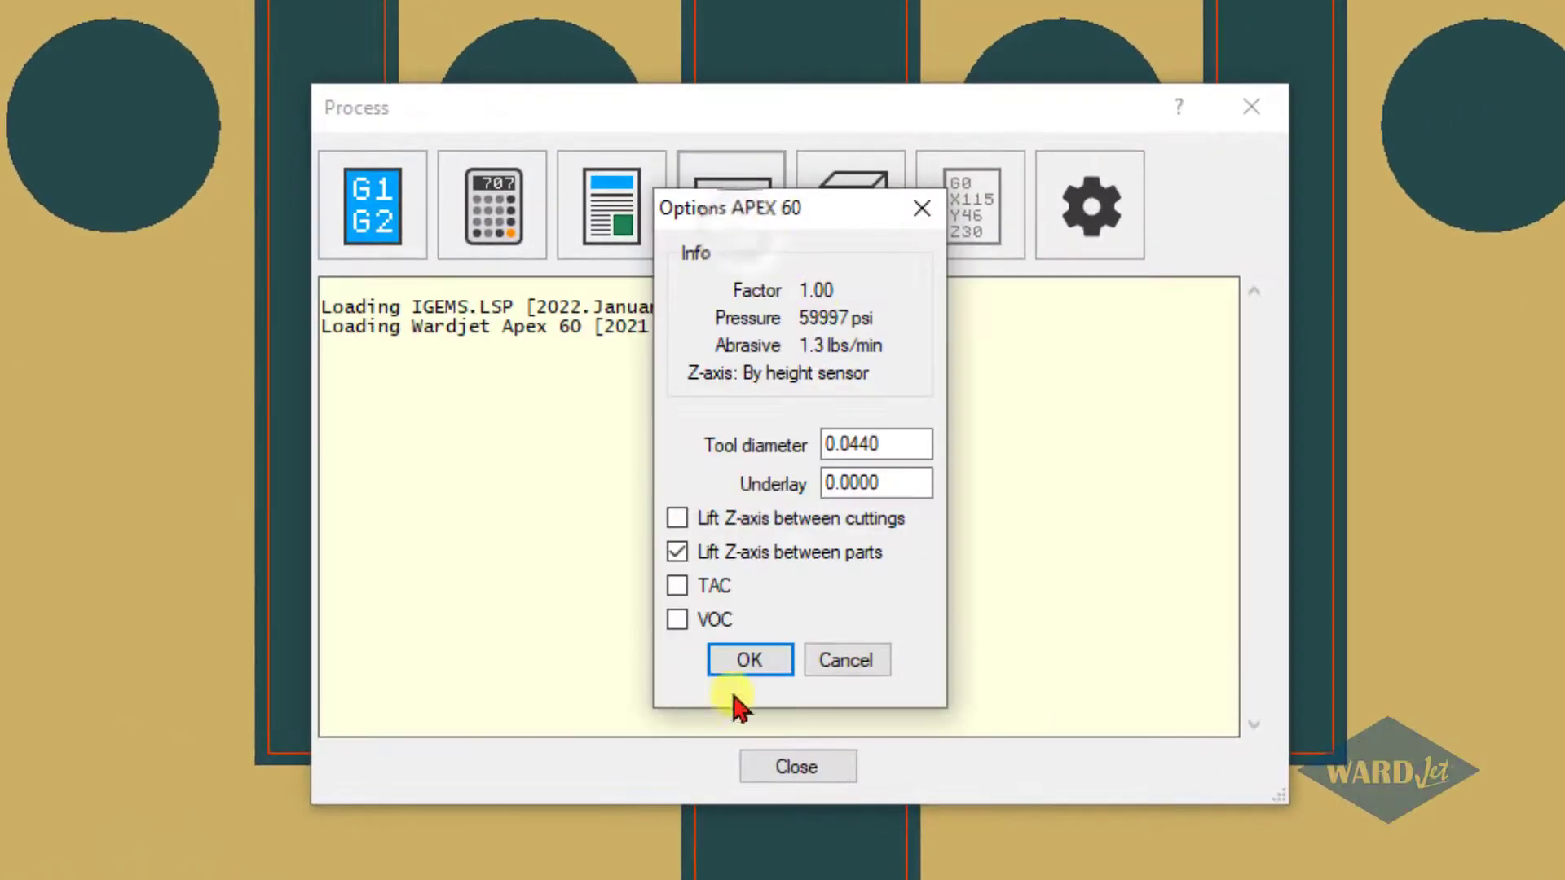
click(675, 584)
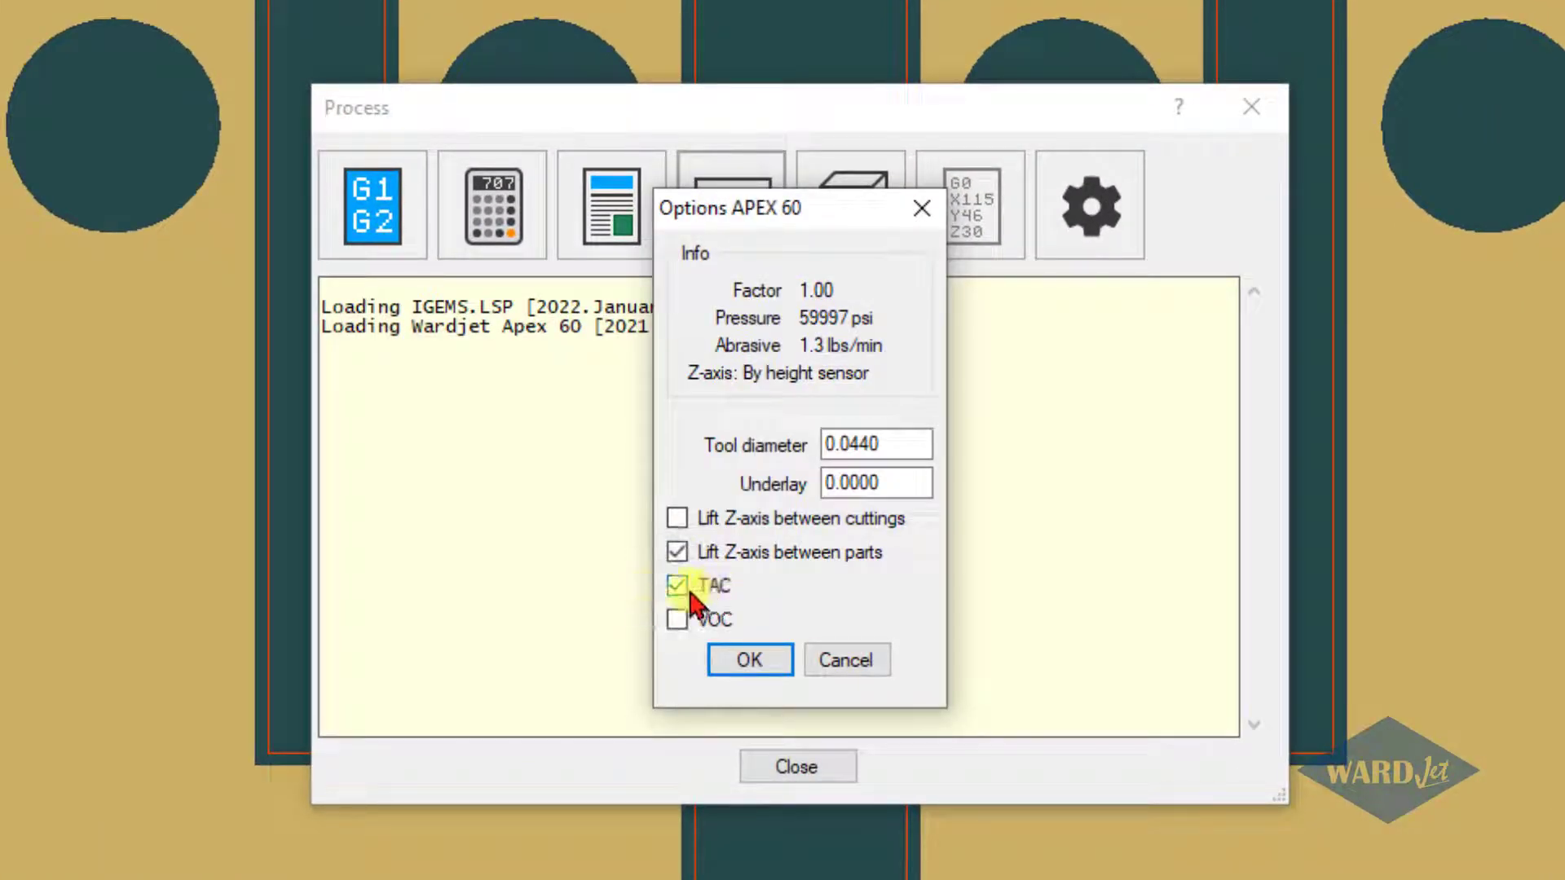
click(742, 660)
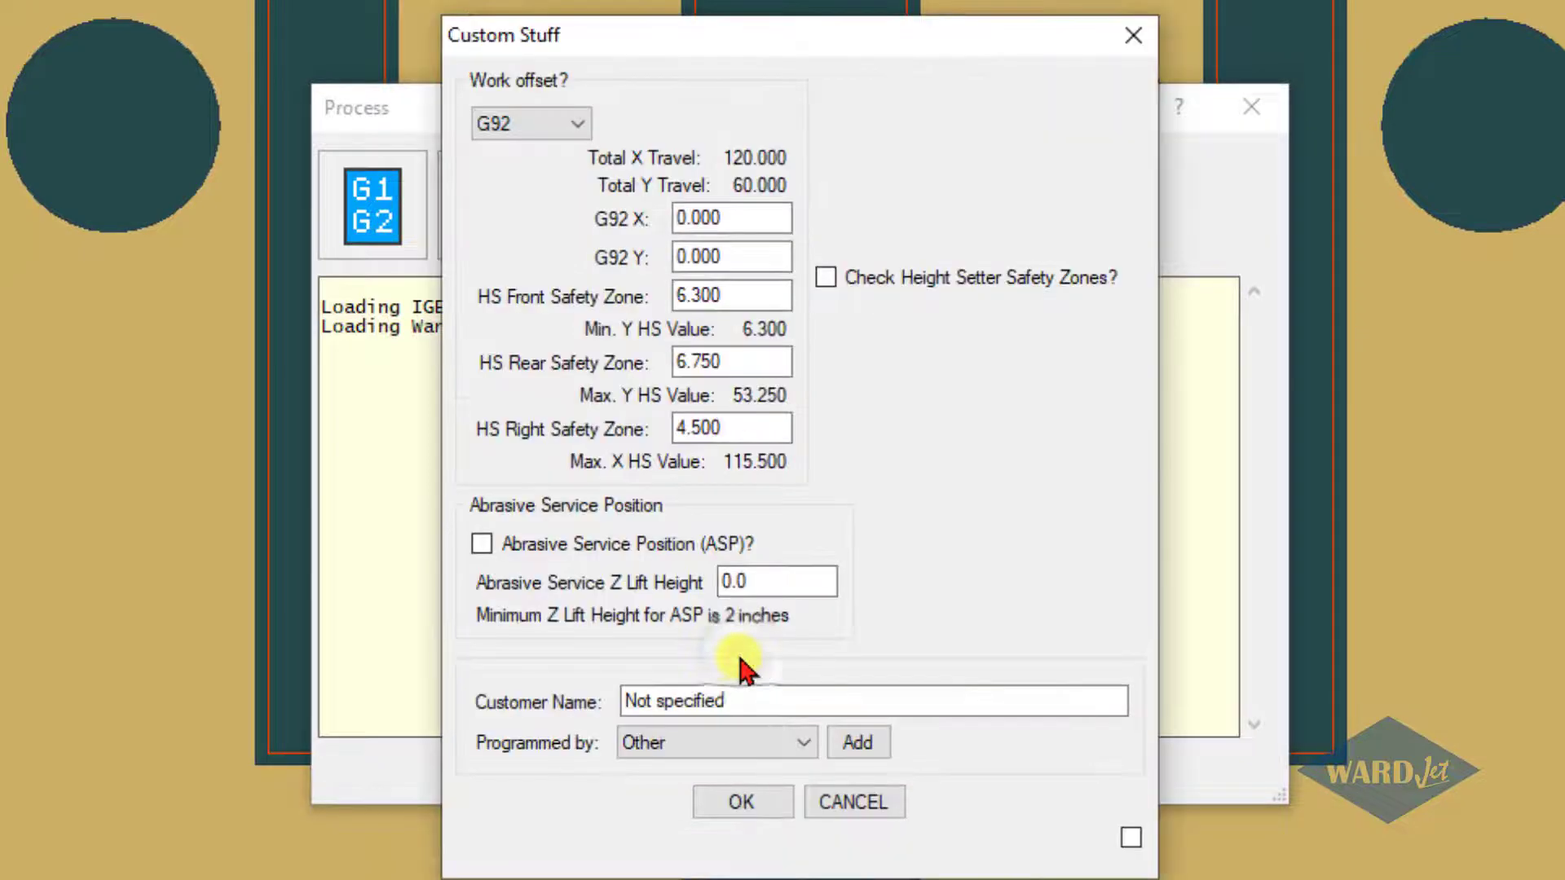
click(736, 803)
click(831, 686)
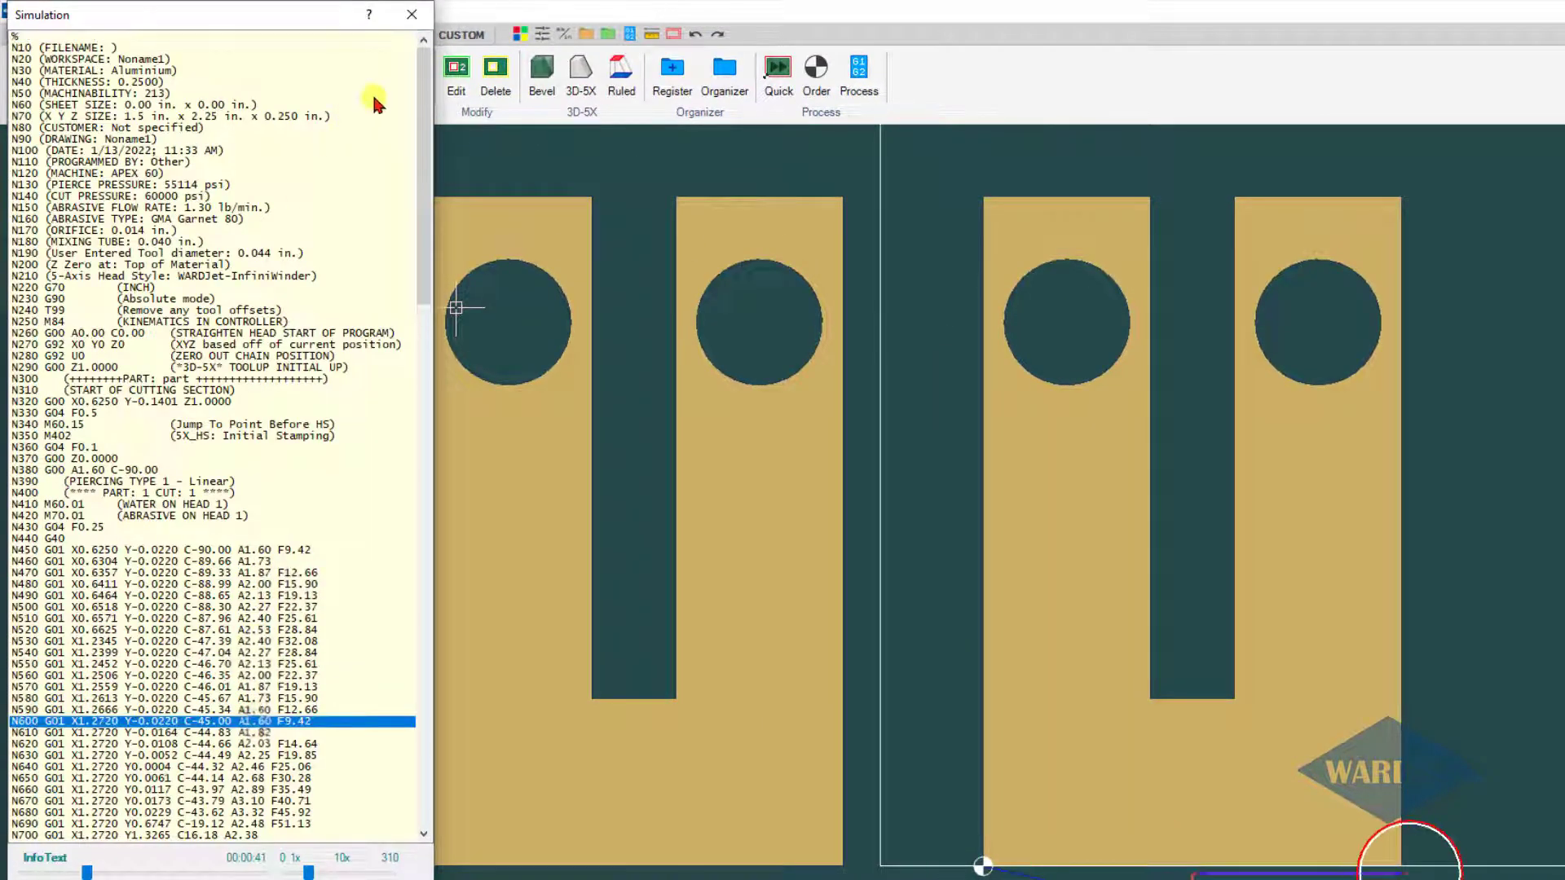
click(411, 14)
click(919, 700)
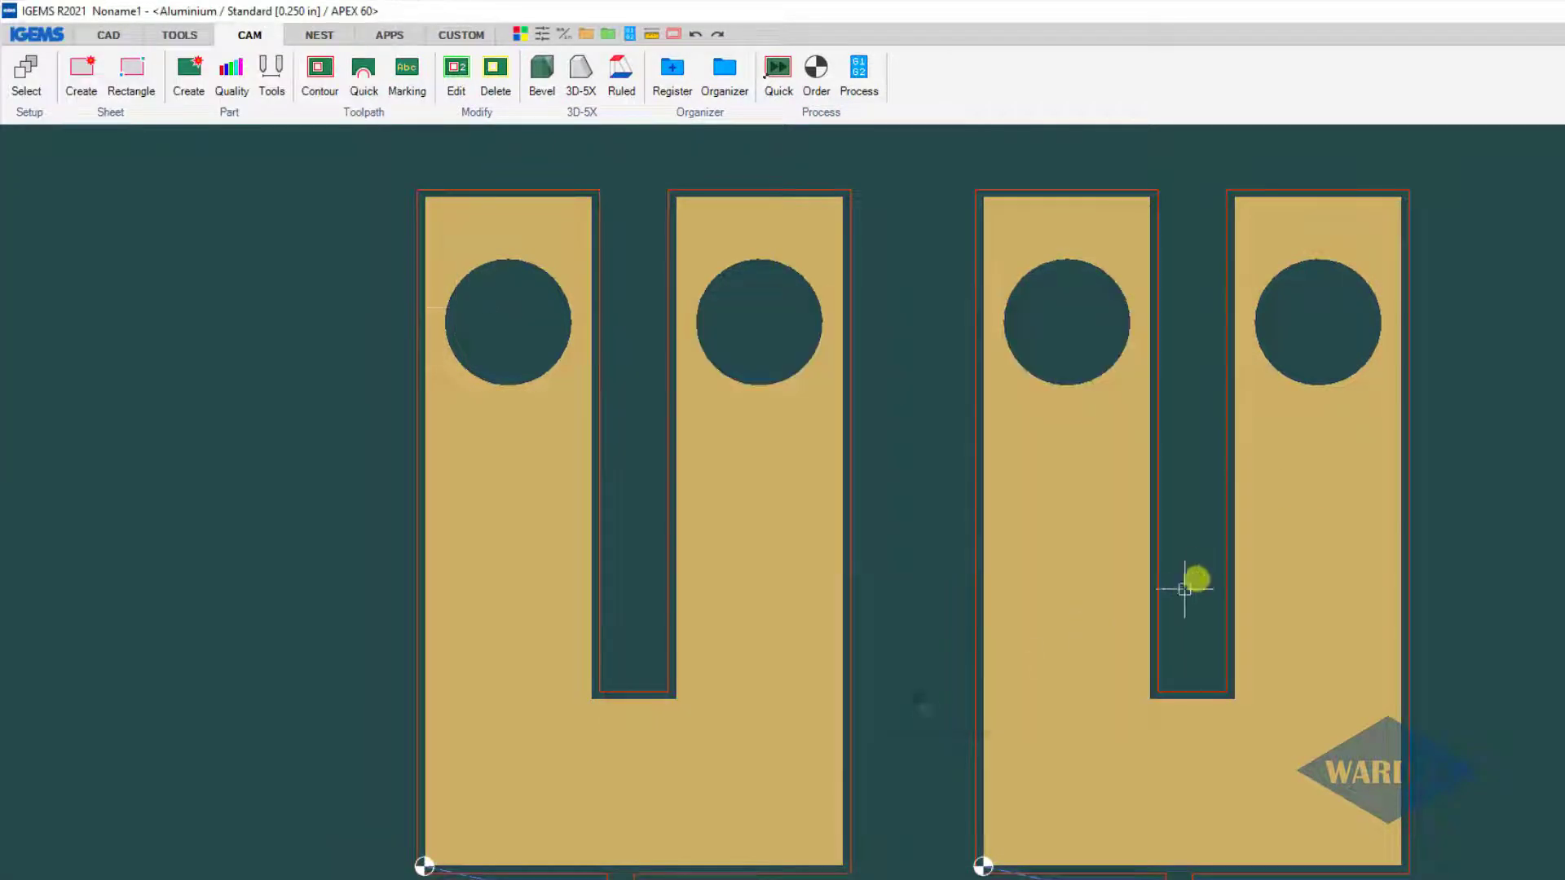
Reopen the 3D-5X part, turn off TAC on its contour toolpath, and save it as a new part
double_click(1150, 600)
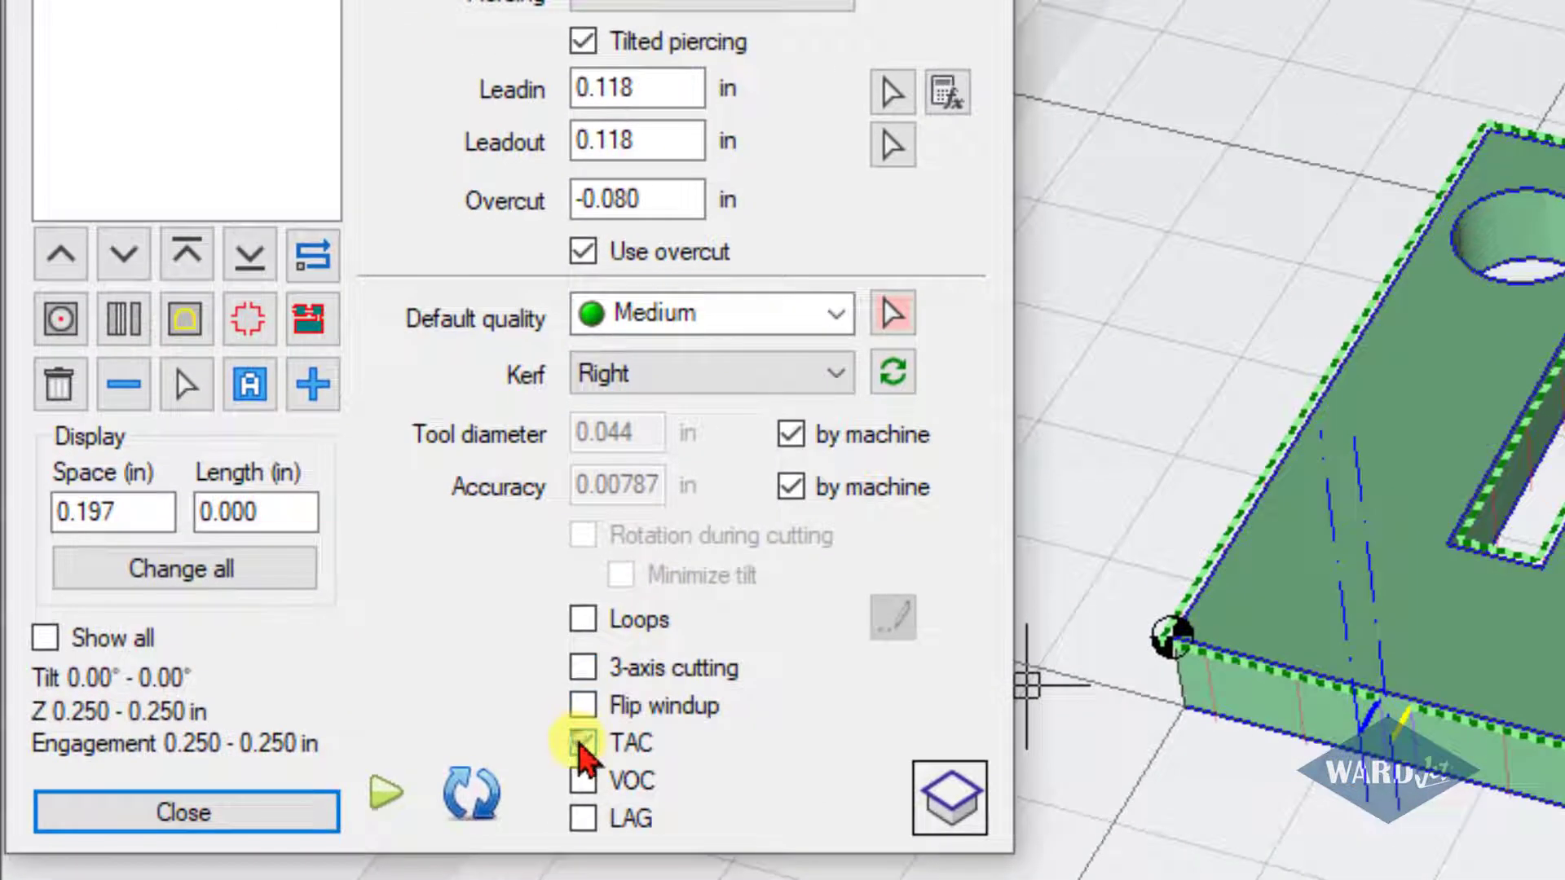
click(264, 604)
click(269, 813)
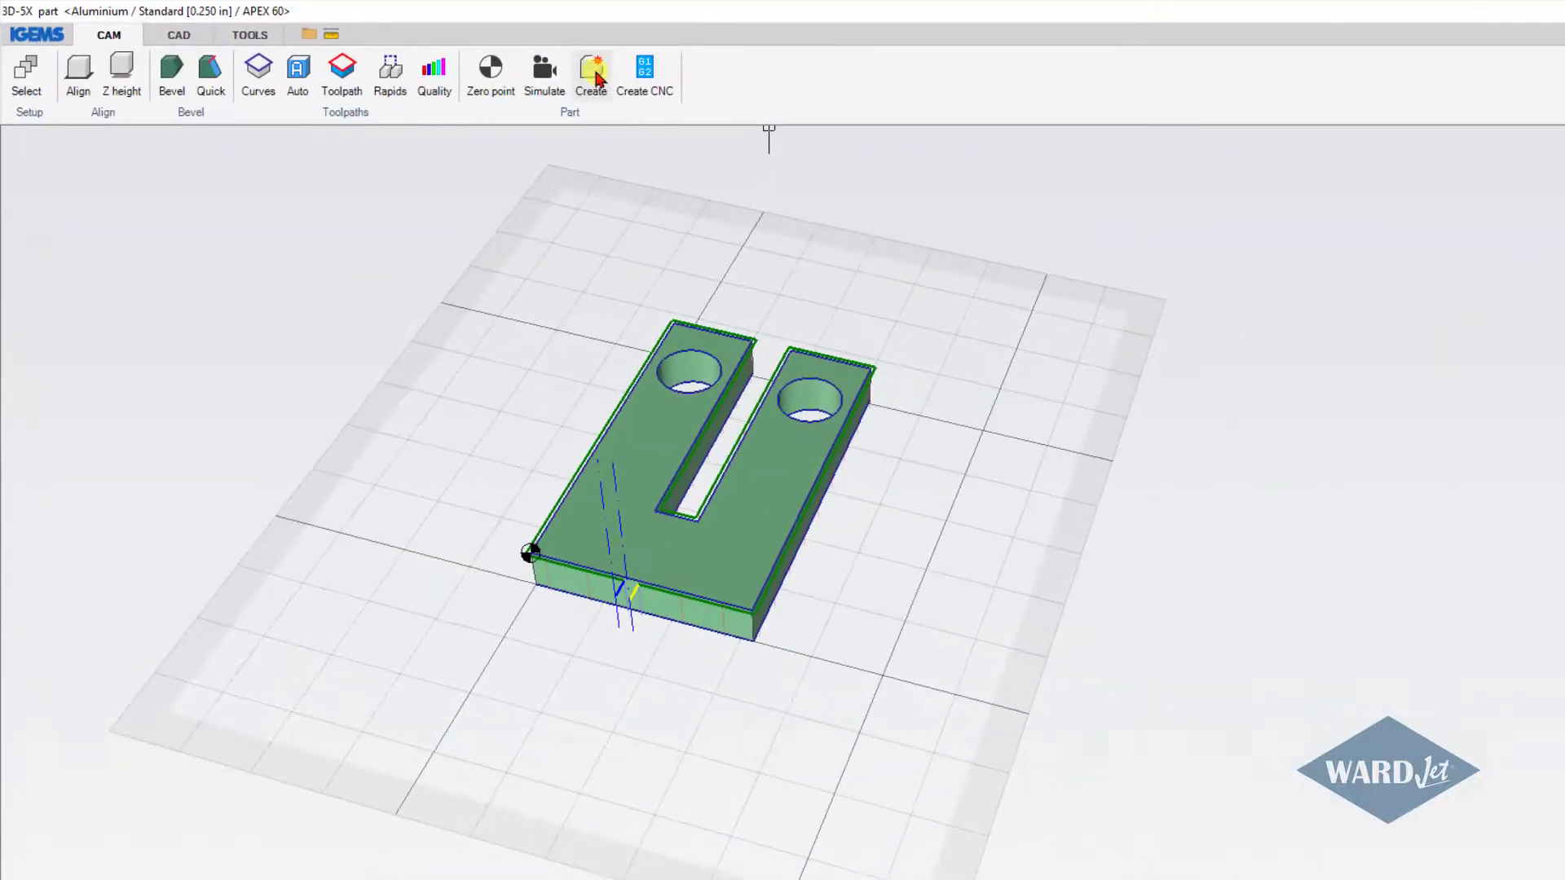
click(593, 72)
click(898, 515)
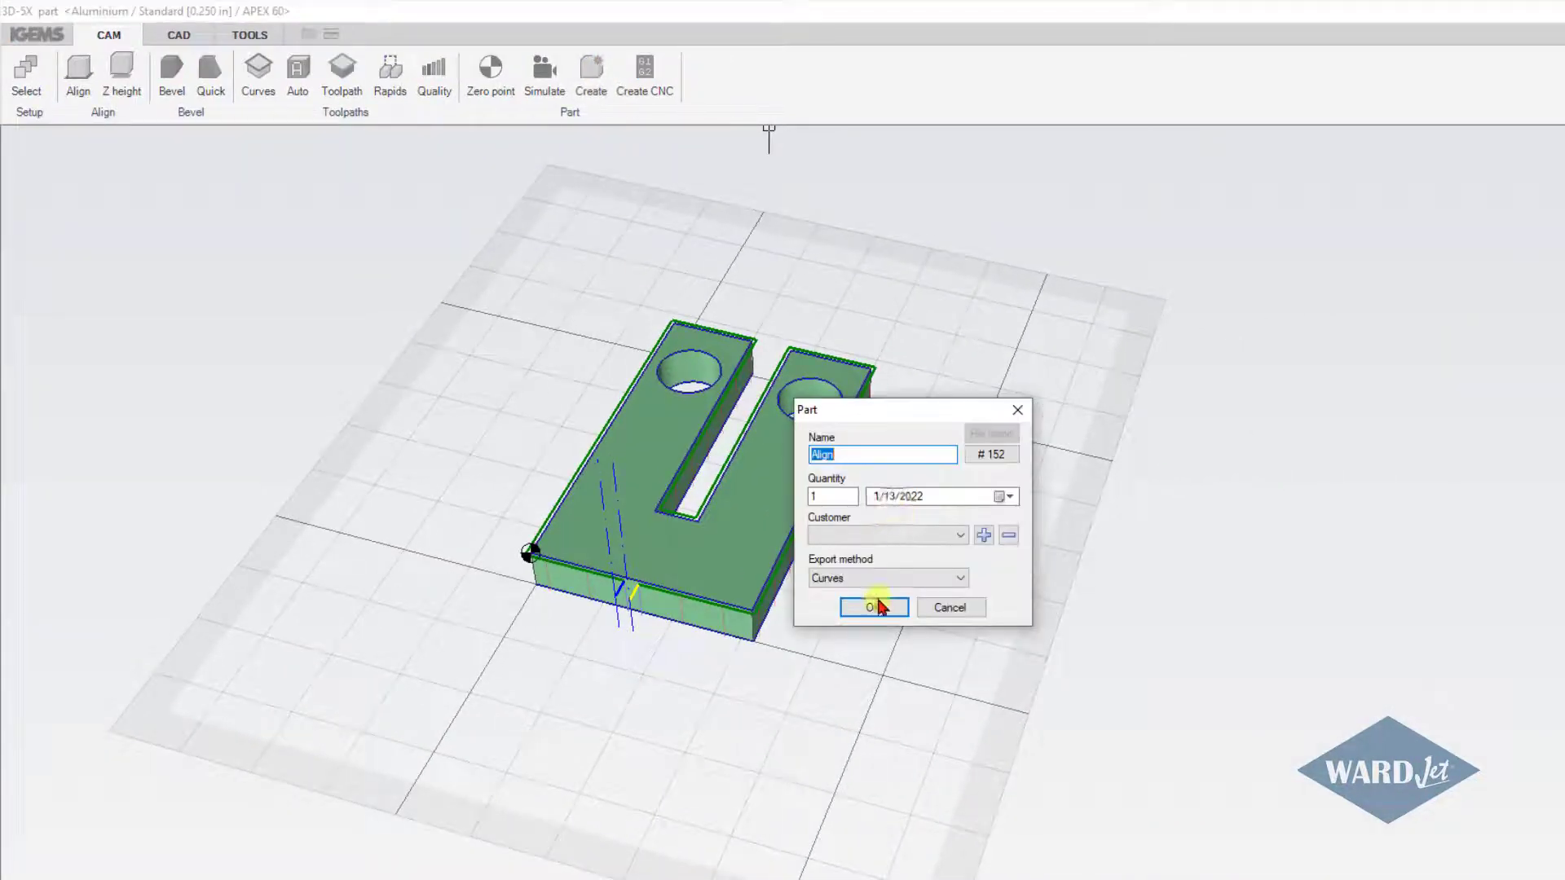
click(879, 606)
Order the new TAC-off part for cutting, with its zero point taken from the part and the 3D Z at 0.2500 in
scroll(1125, 605, down, 5)
middle_drag(1174, 605, 999, 394)
click(810, 737)
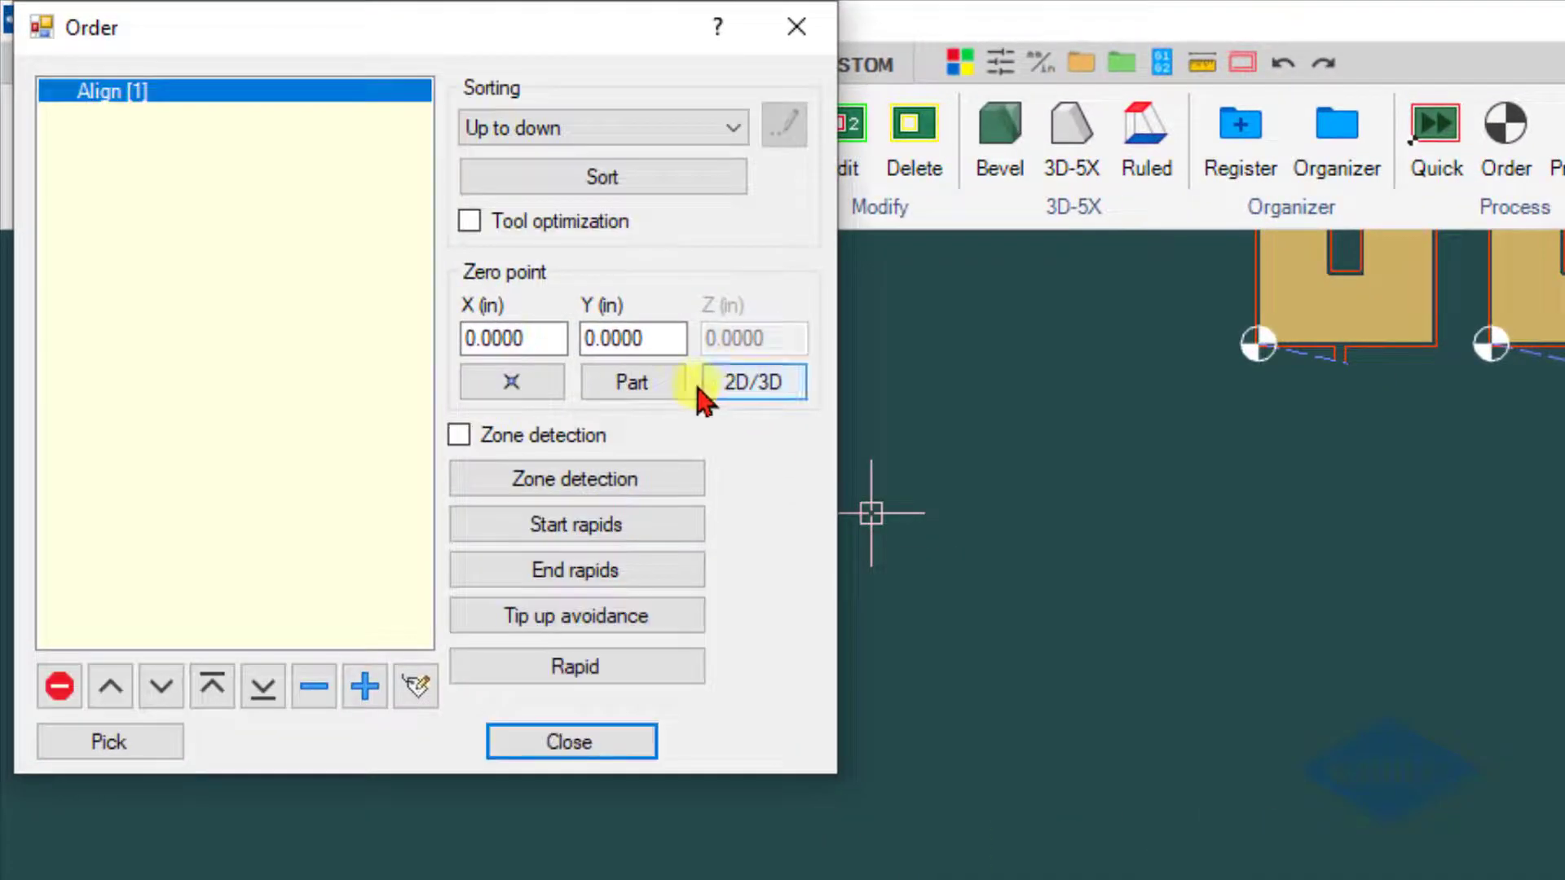
click(501, 254)
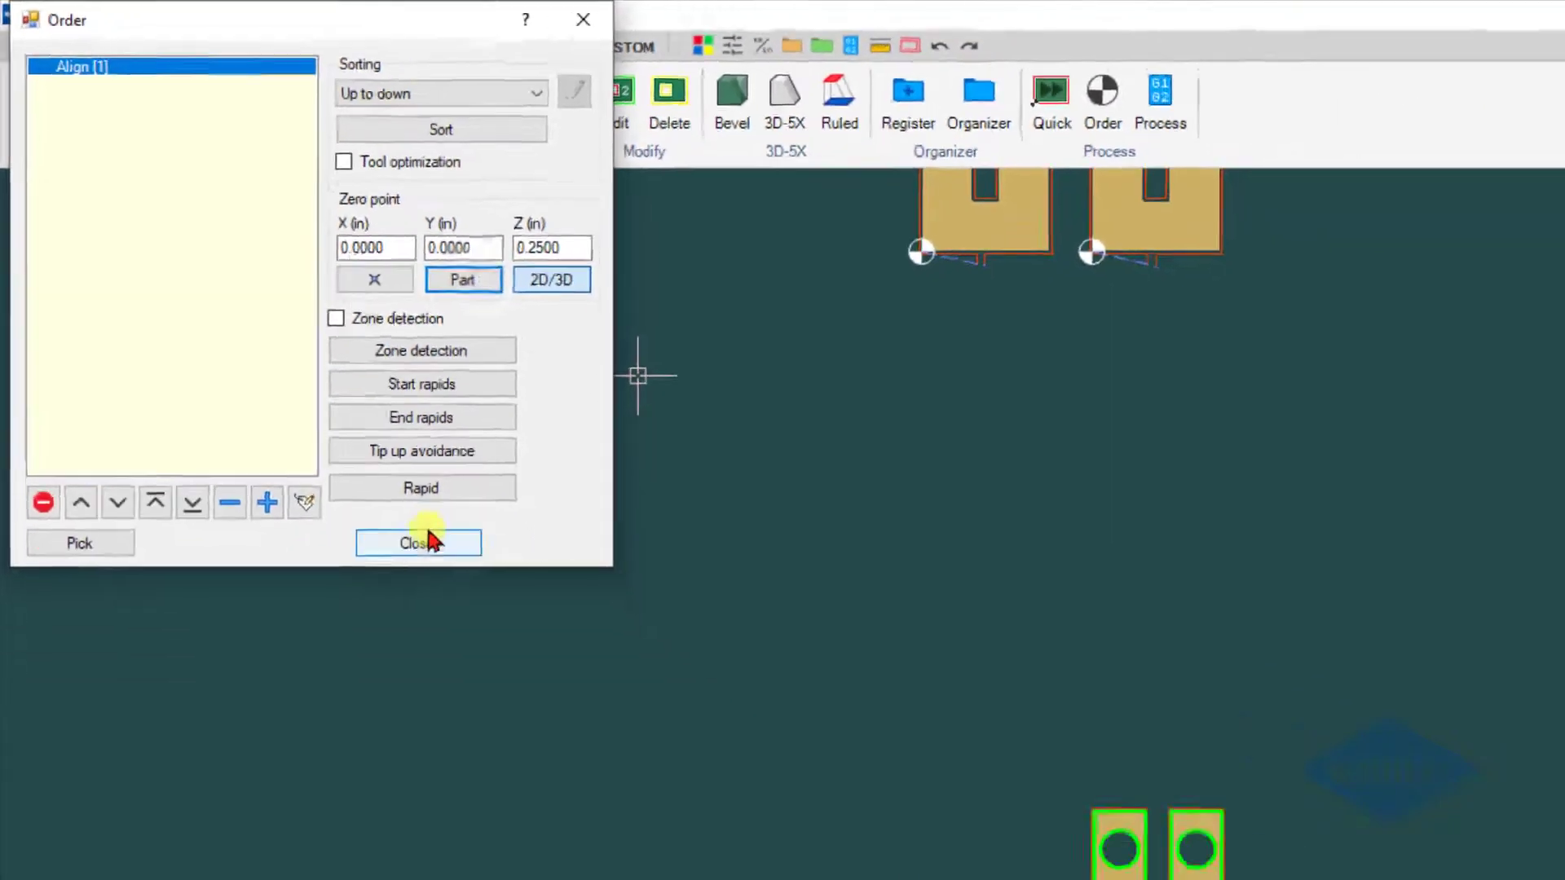
click(399, 517)
Simulate the TAC-off part's cut order with TAC enabled only in the APEX 60 options, inspect the code for head angles, and close the process
click(1105, 90)
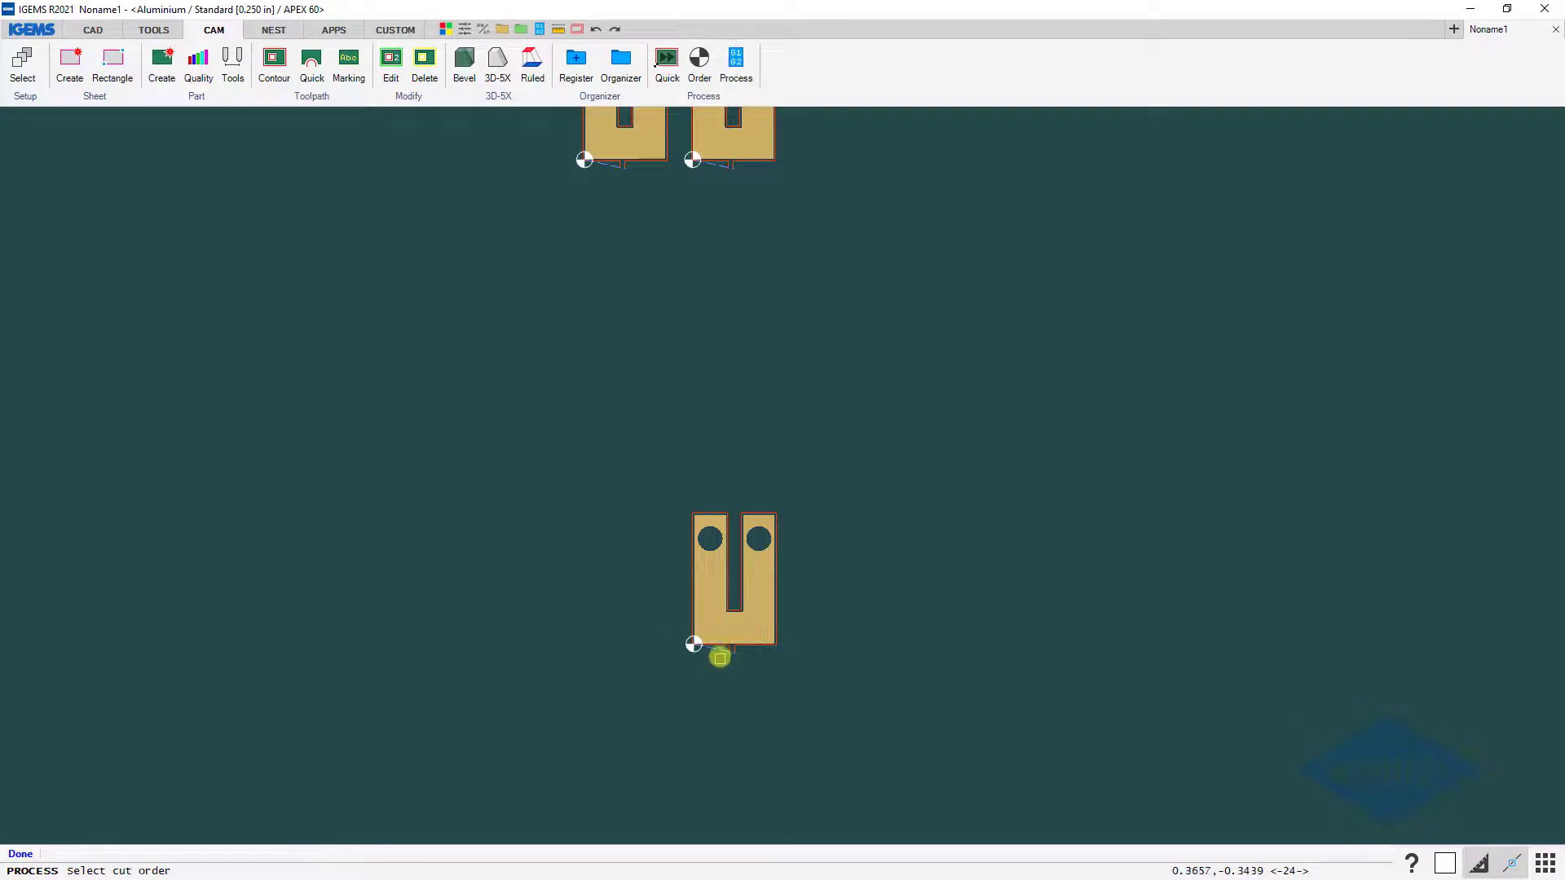
click(719, 657)
click(766, 308)
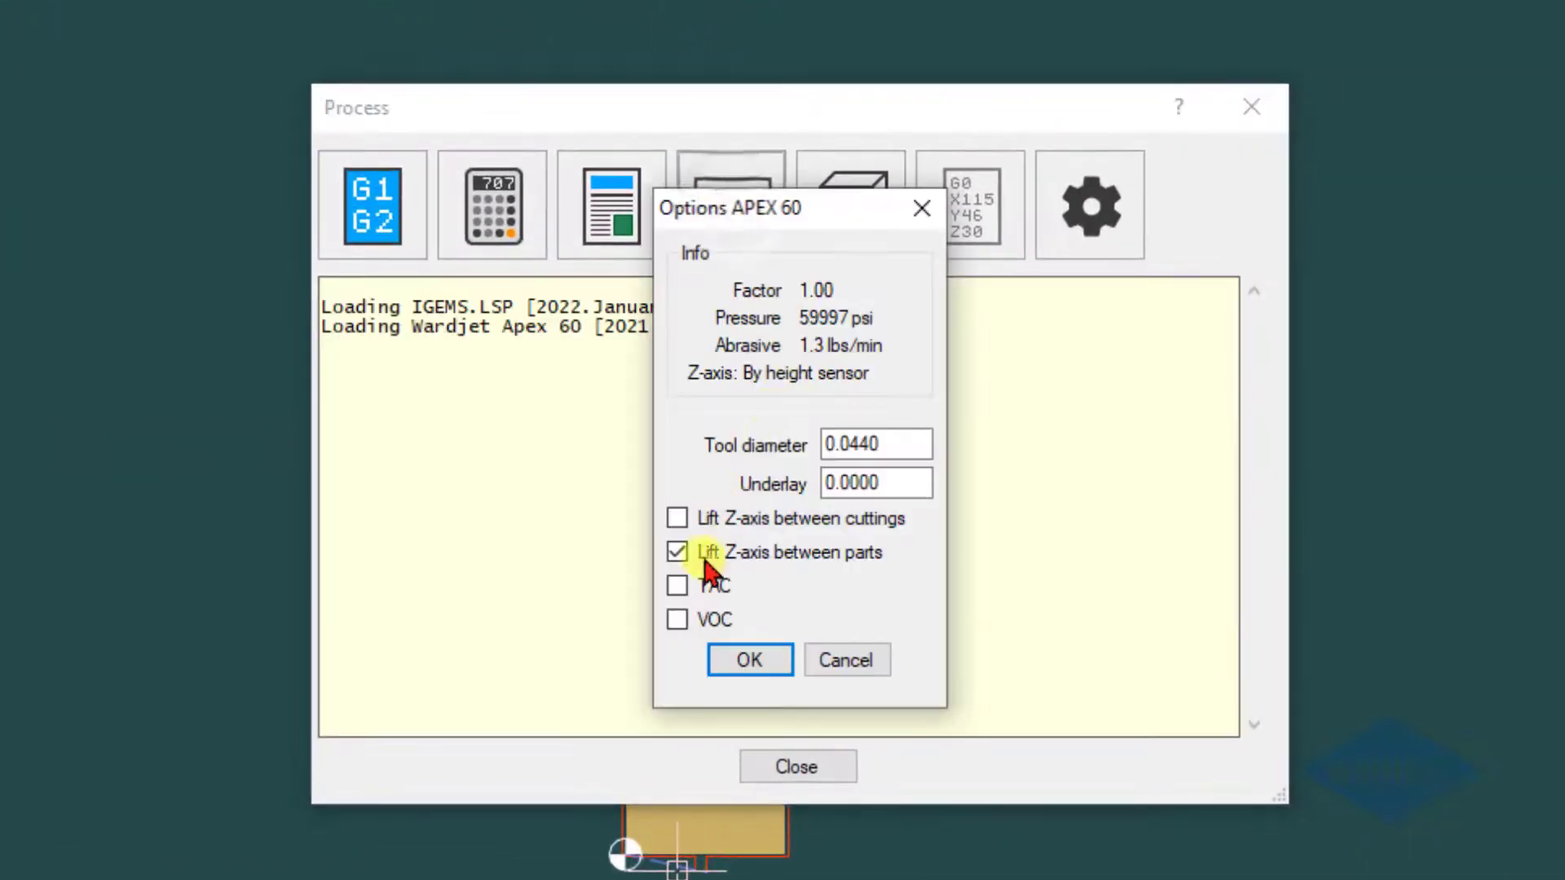
click(685, 590)
click(740, 657)
click(732, 803)
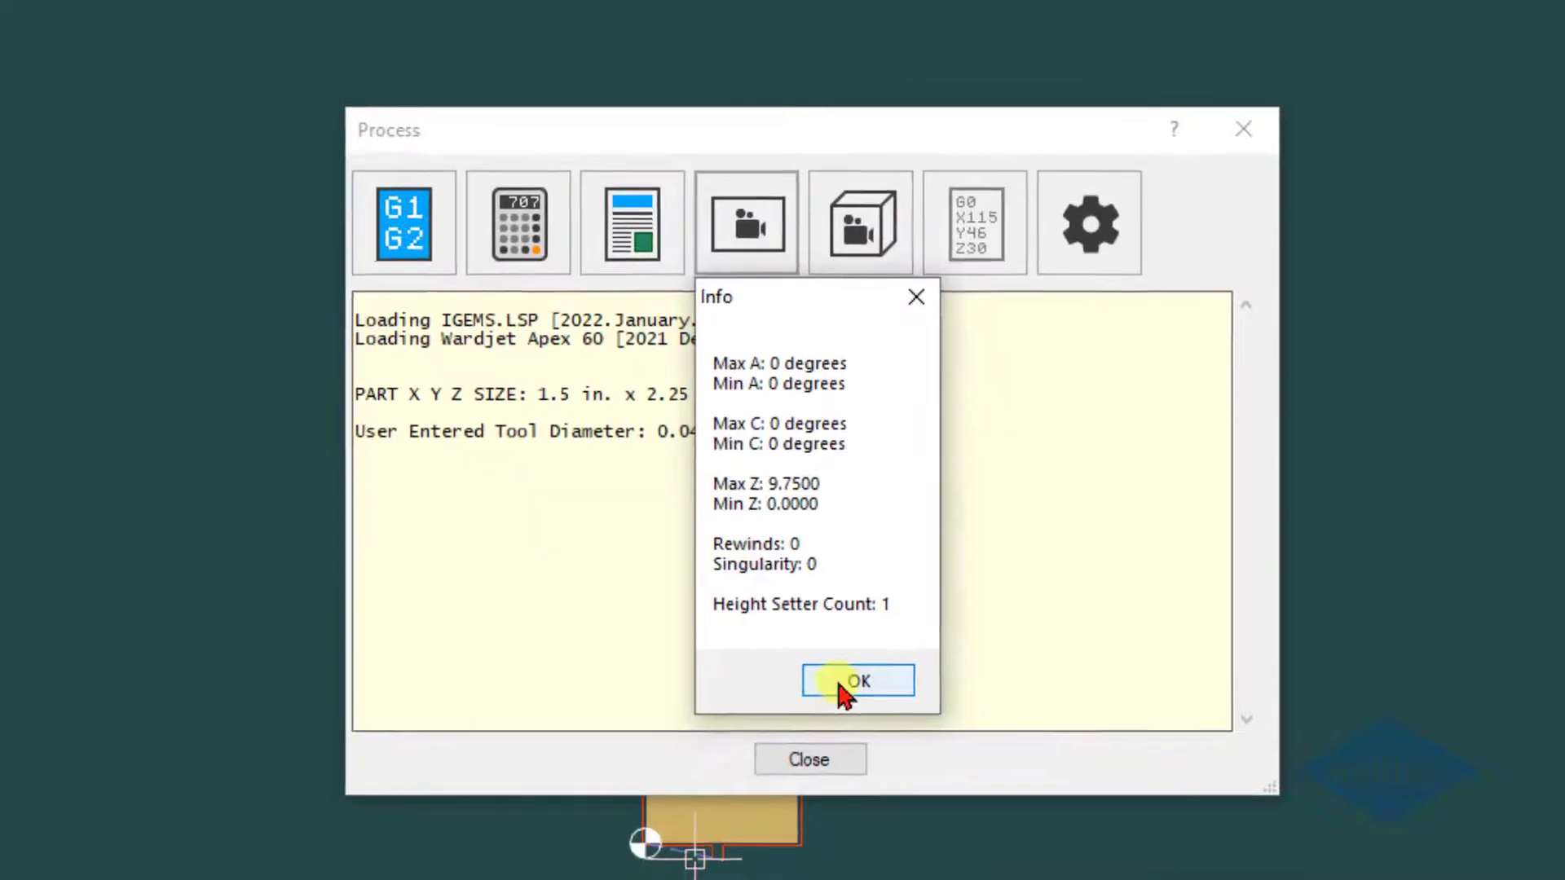
click(839, 683)
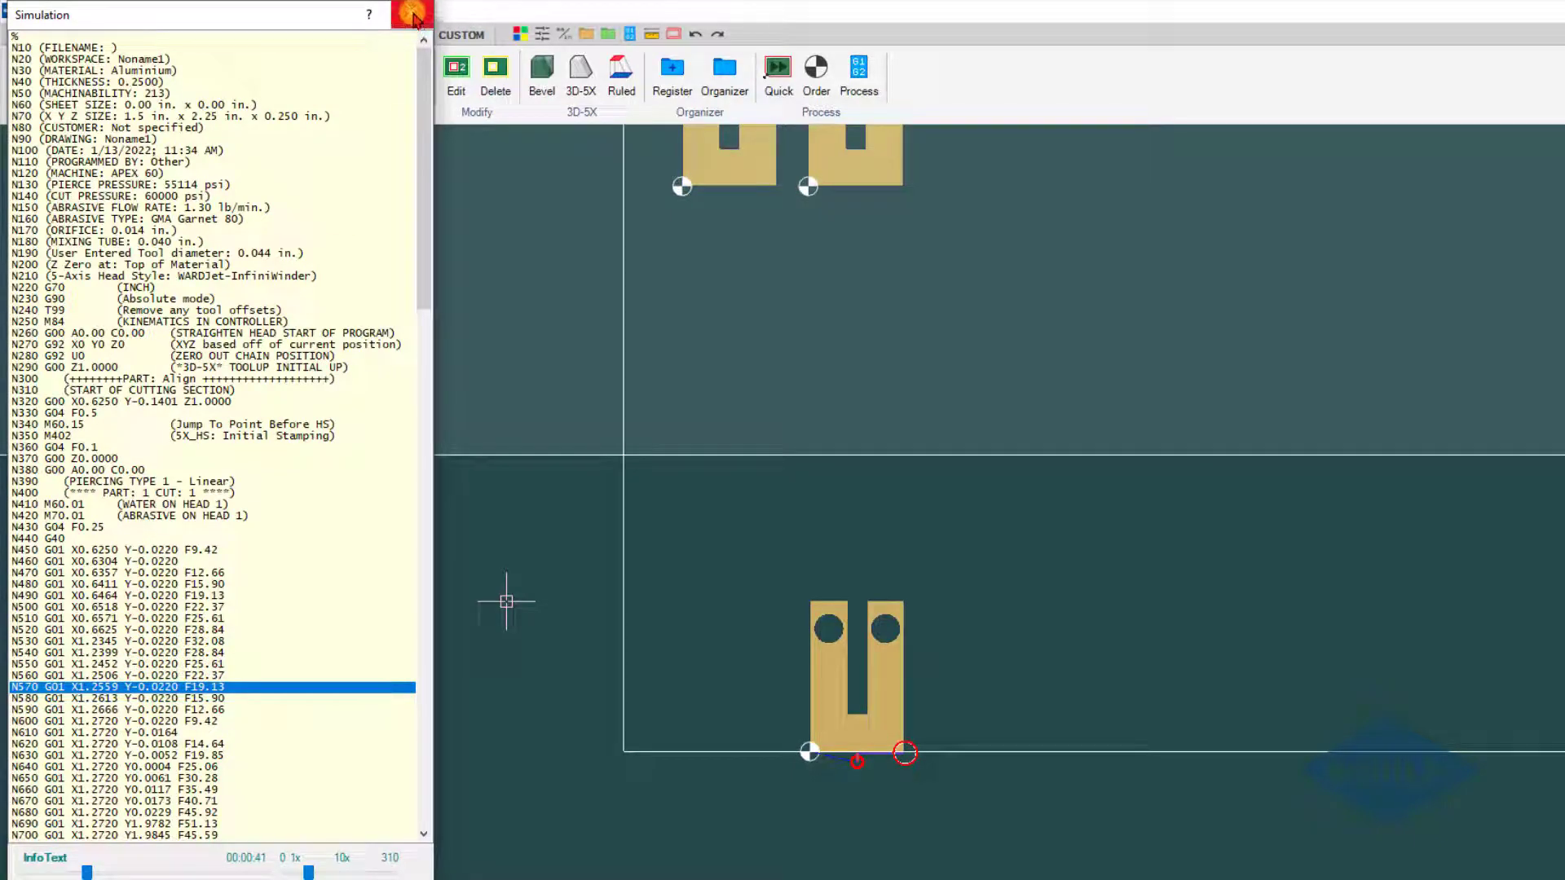
click(413, 14)
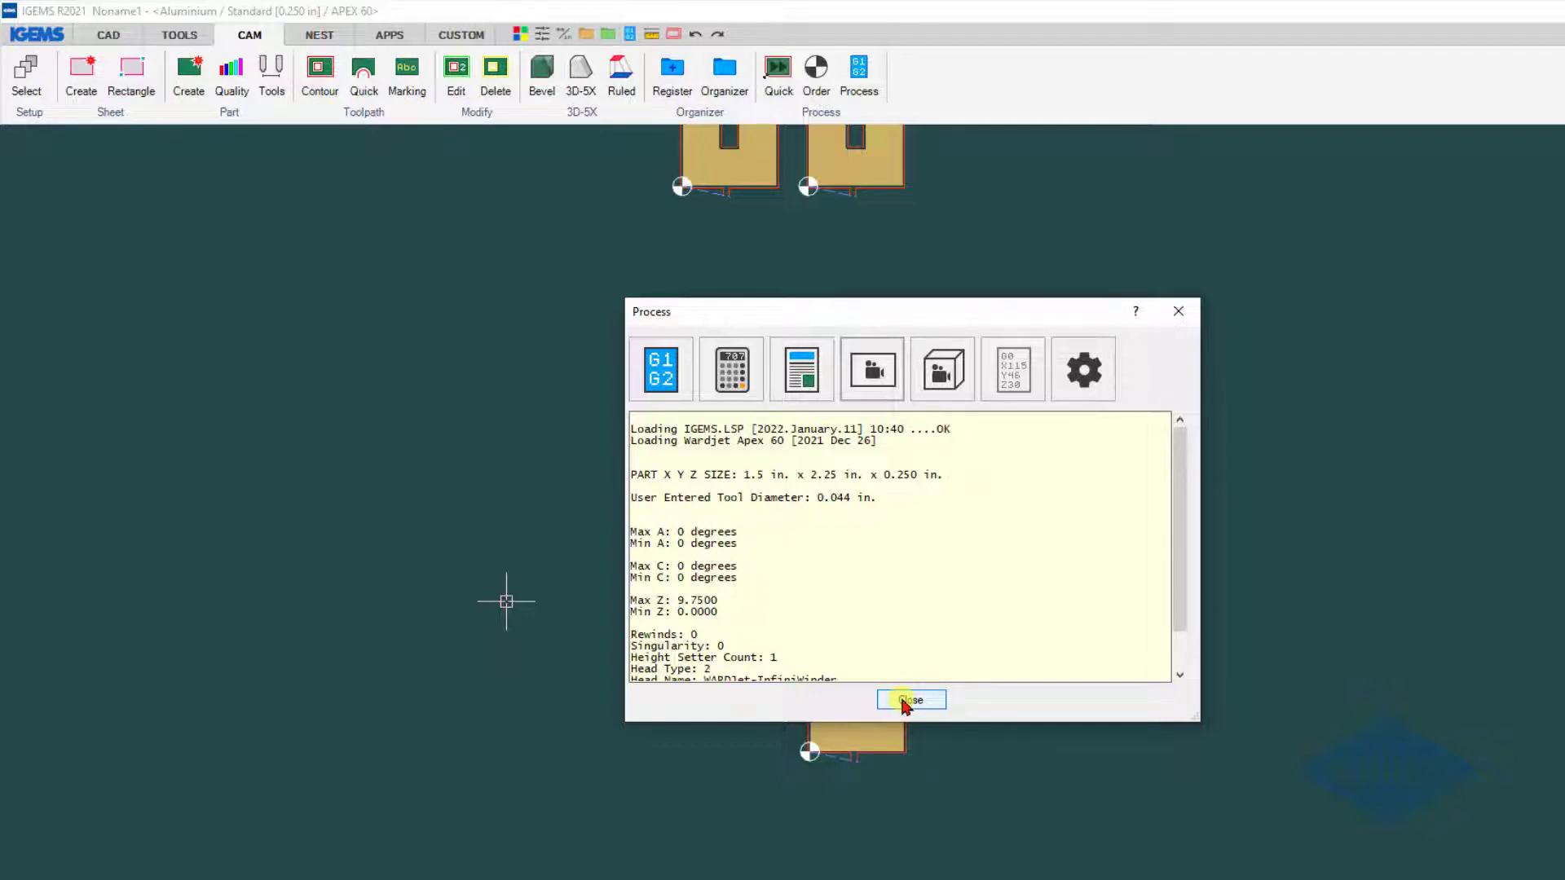
click(910, 700)
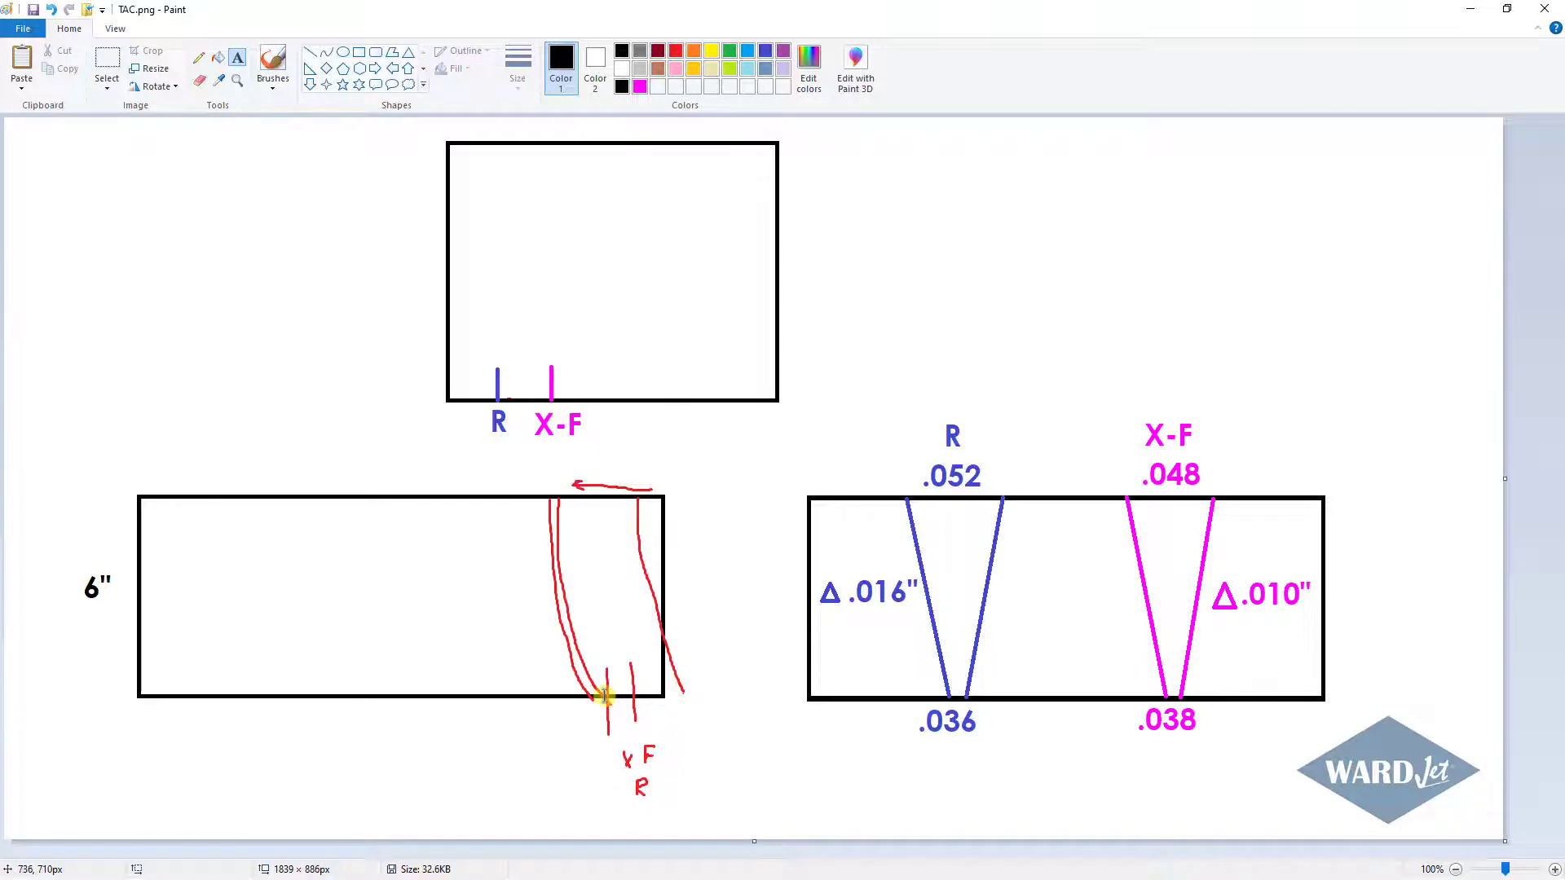
click(603, 695)
click(587, 723)
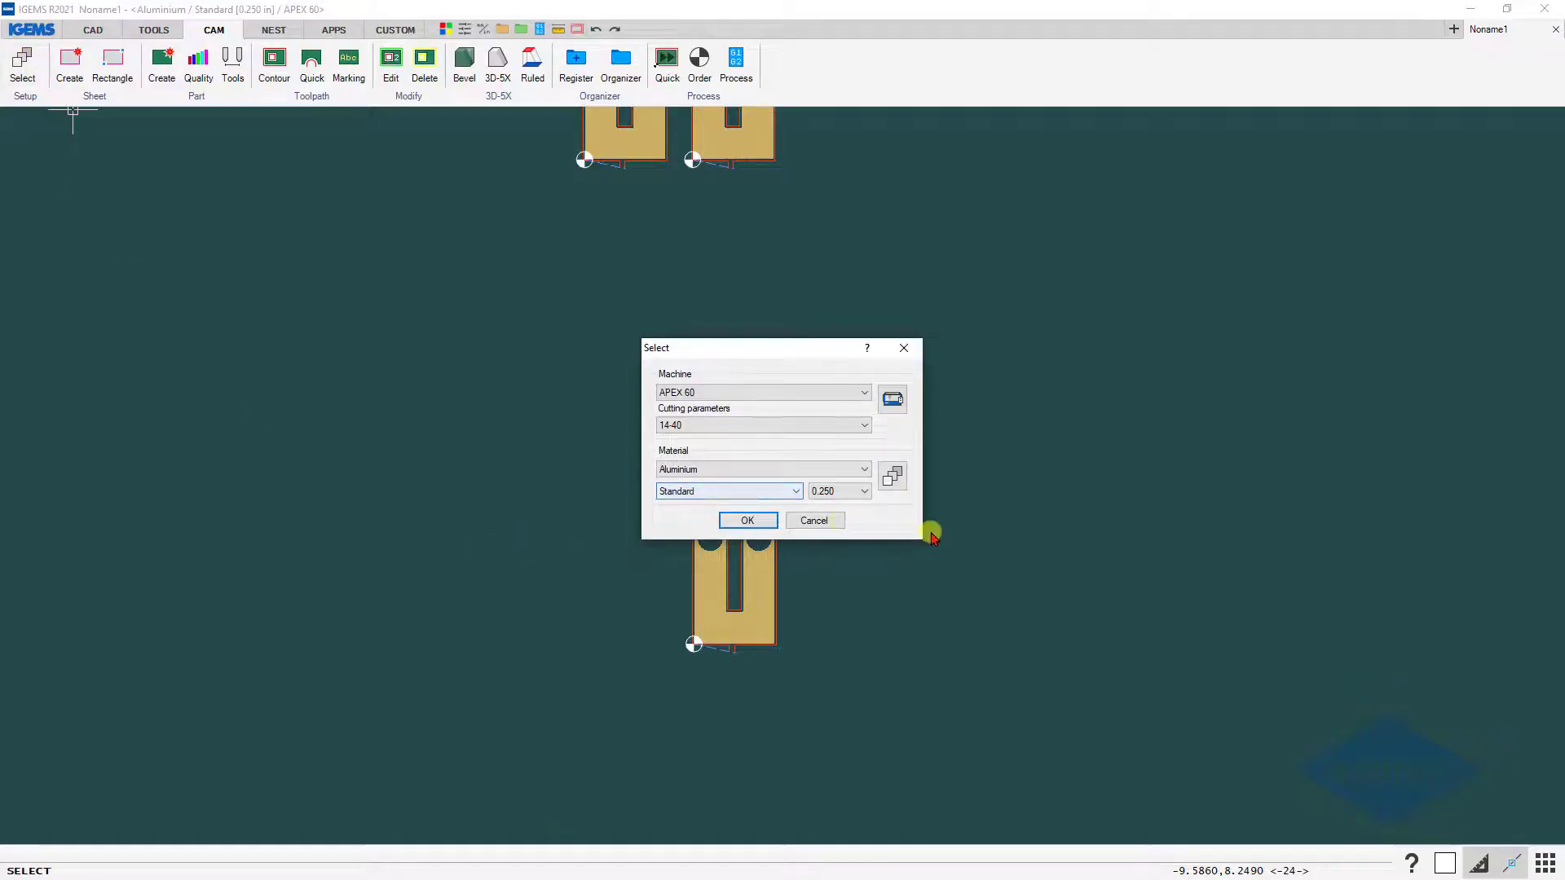
Choose Stainless Steel / Standard as the material for the APEX 60 and open its material setup
click(865, 470)
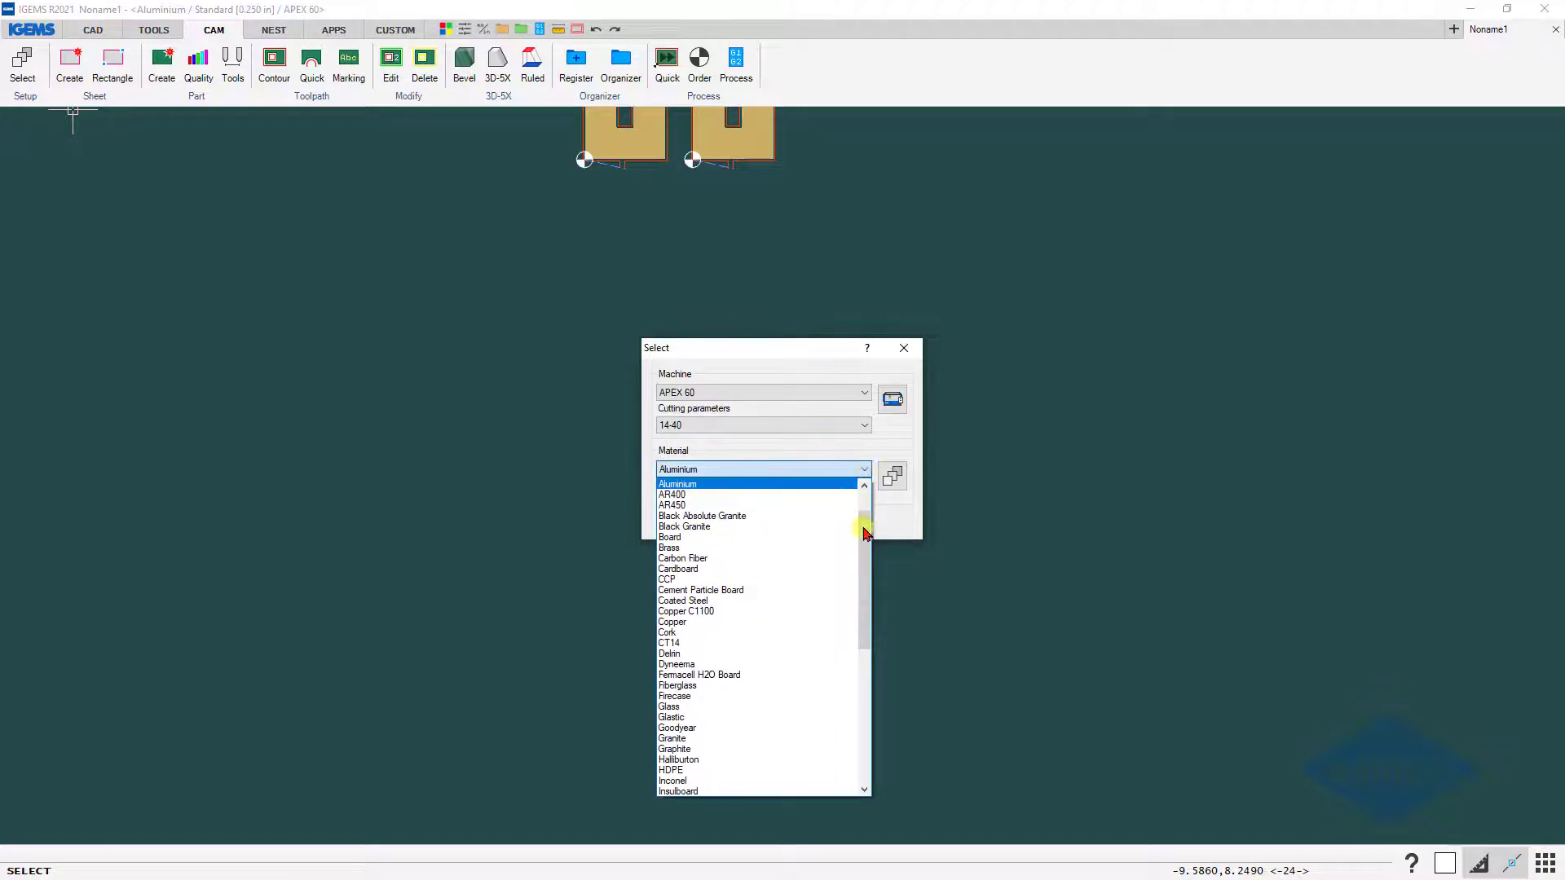
drag(864, 534, 861, 691)
click(709, 689)
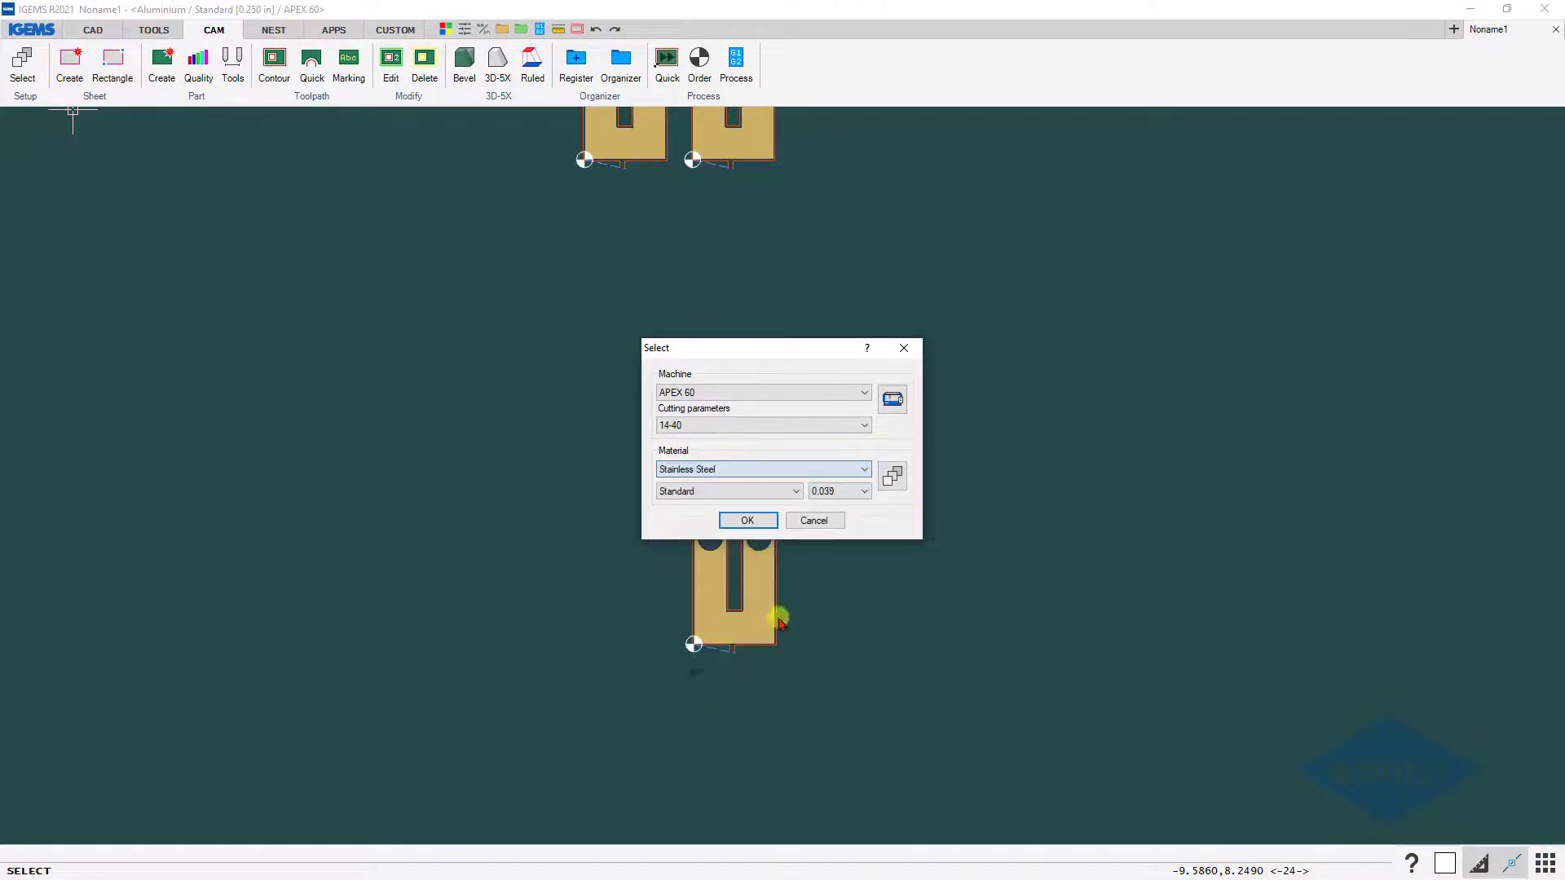
click(854, 497)
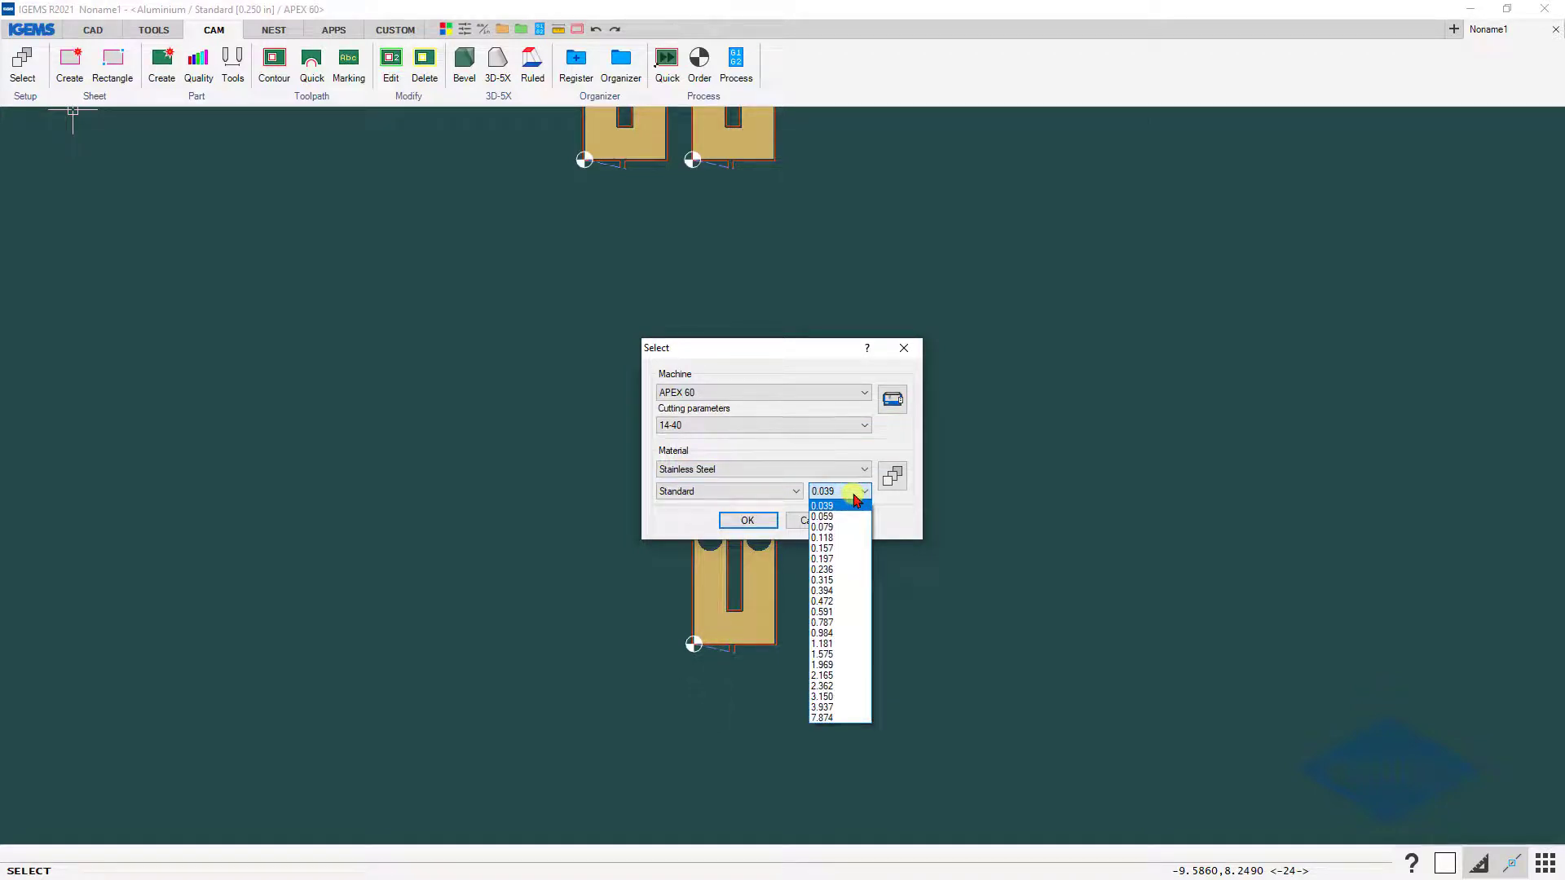
click(855, 501)
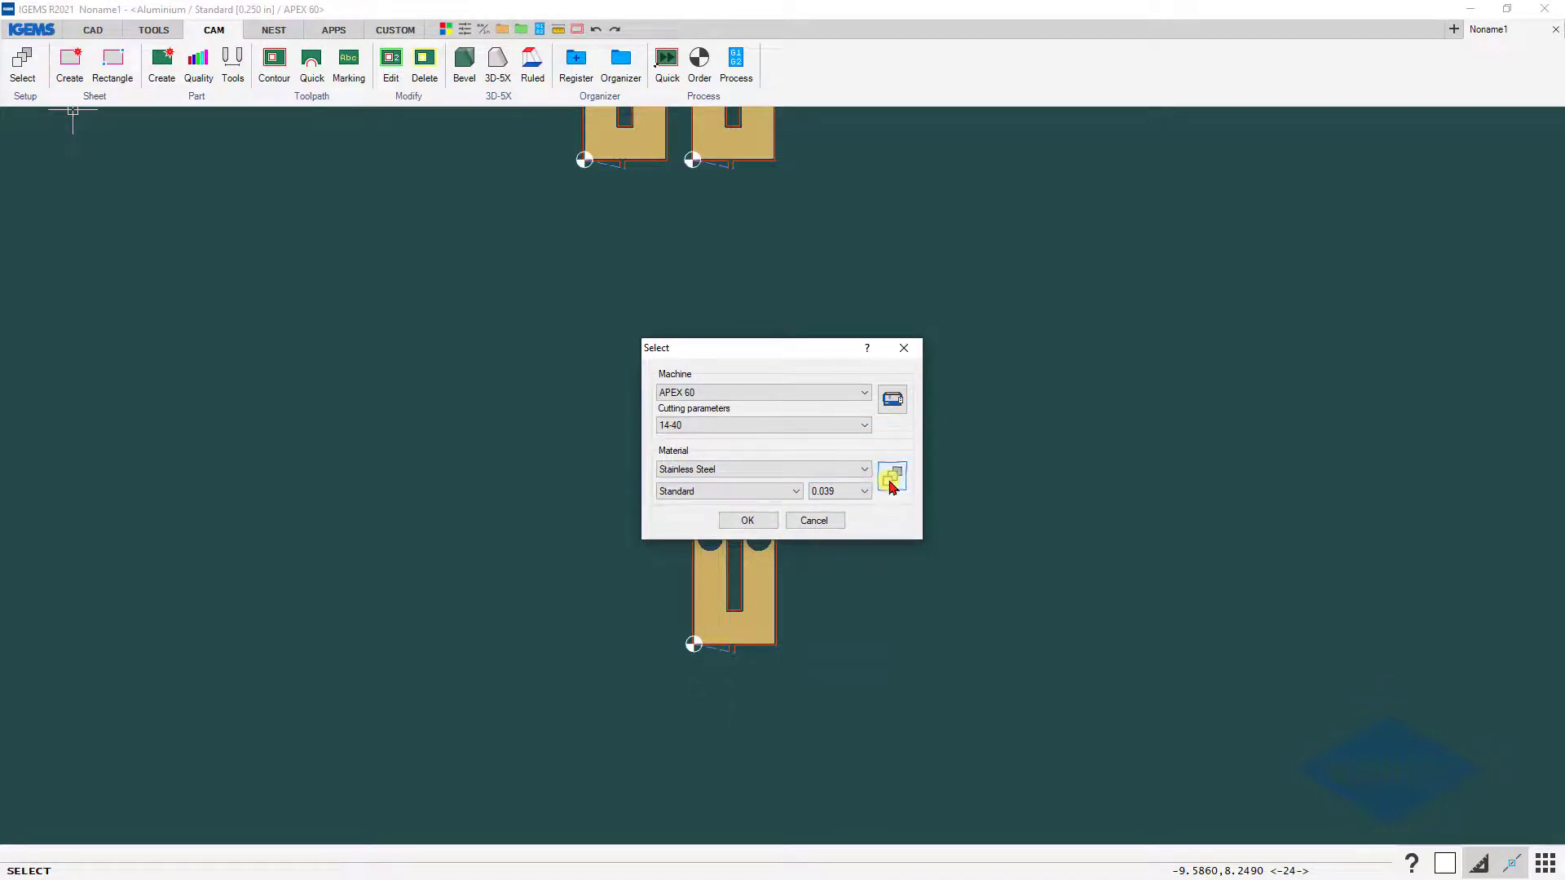
click(892, 481)
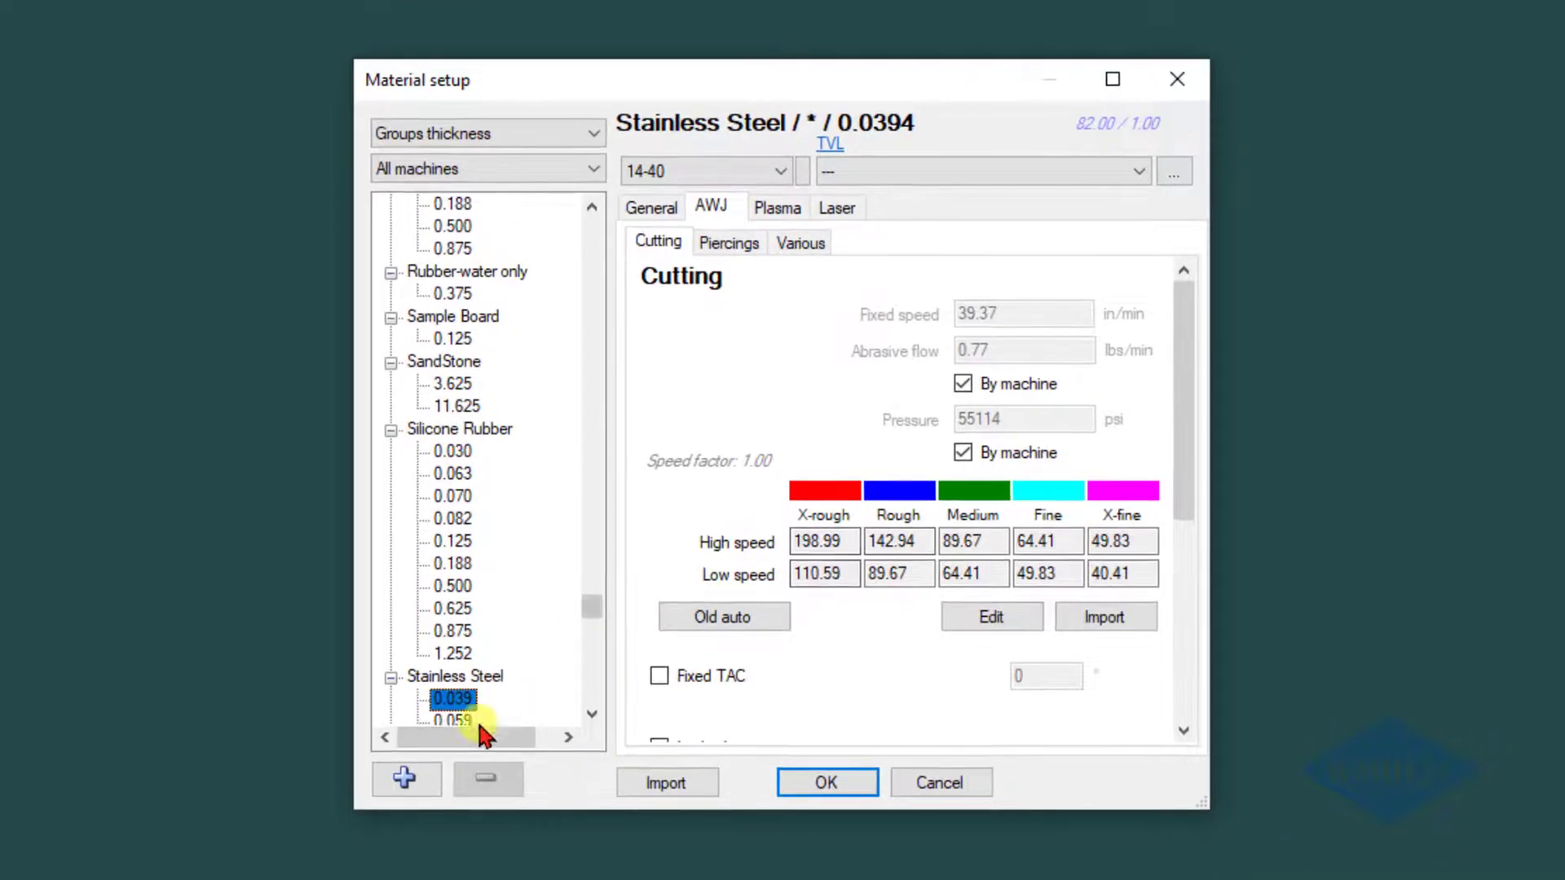
Add a 6 in thickness to Stainless Steel in the material database
click(404, 778)
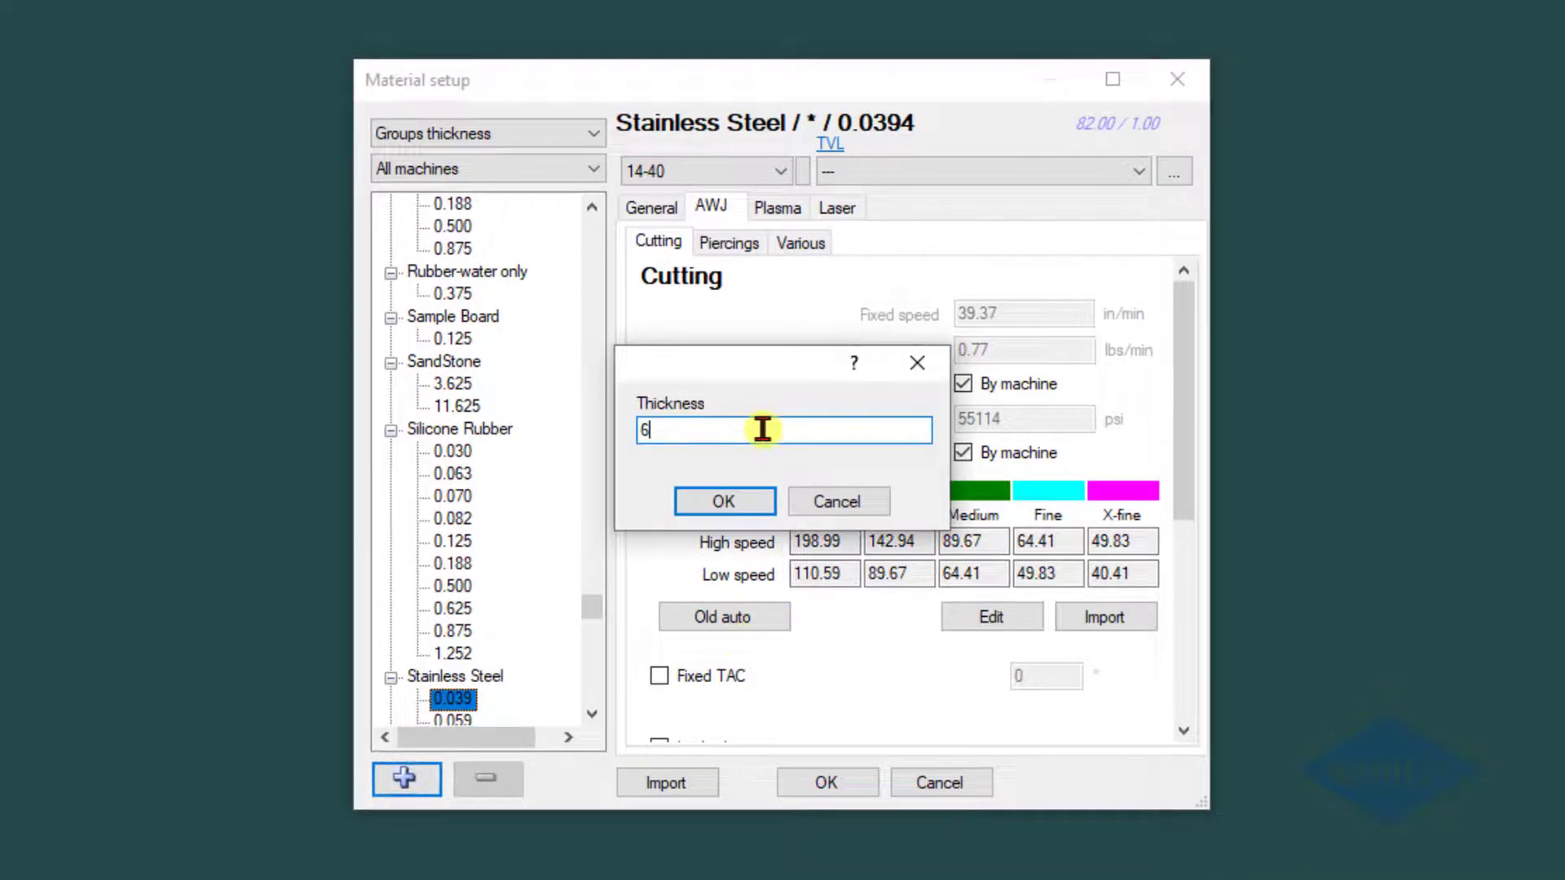
text(6)
key(Return)
Set 6 in Stainless Steel's VOC/TAC values to A 0.5000, B 0.4840, C 0.4960 and D 0.4860 in, and apply the 6.000 in thickness
drag(1194, 353, 1137, 641)
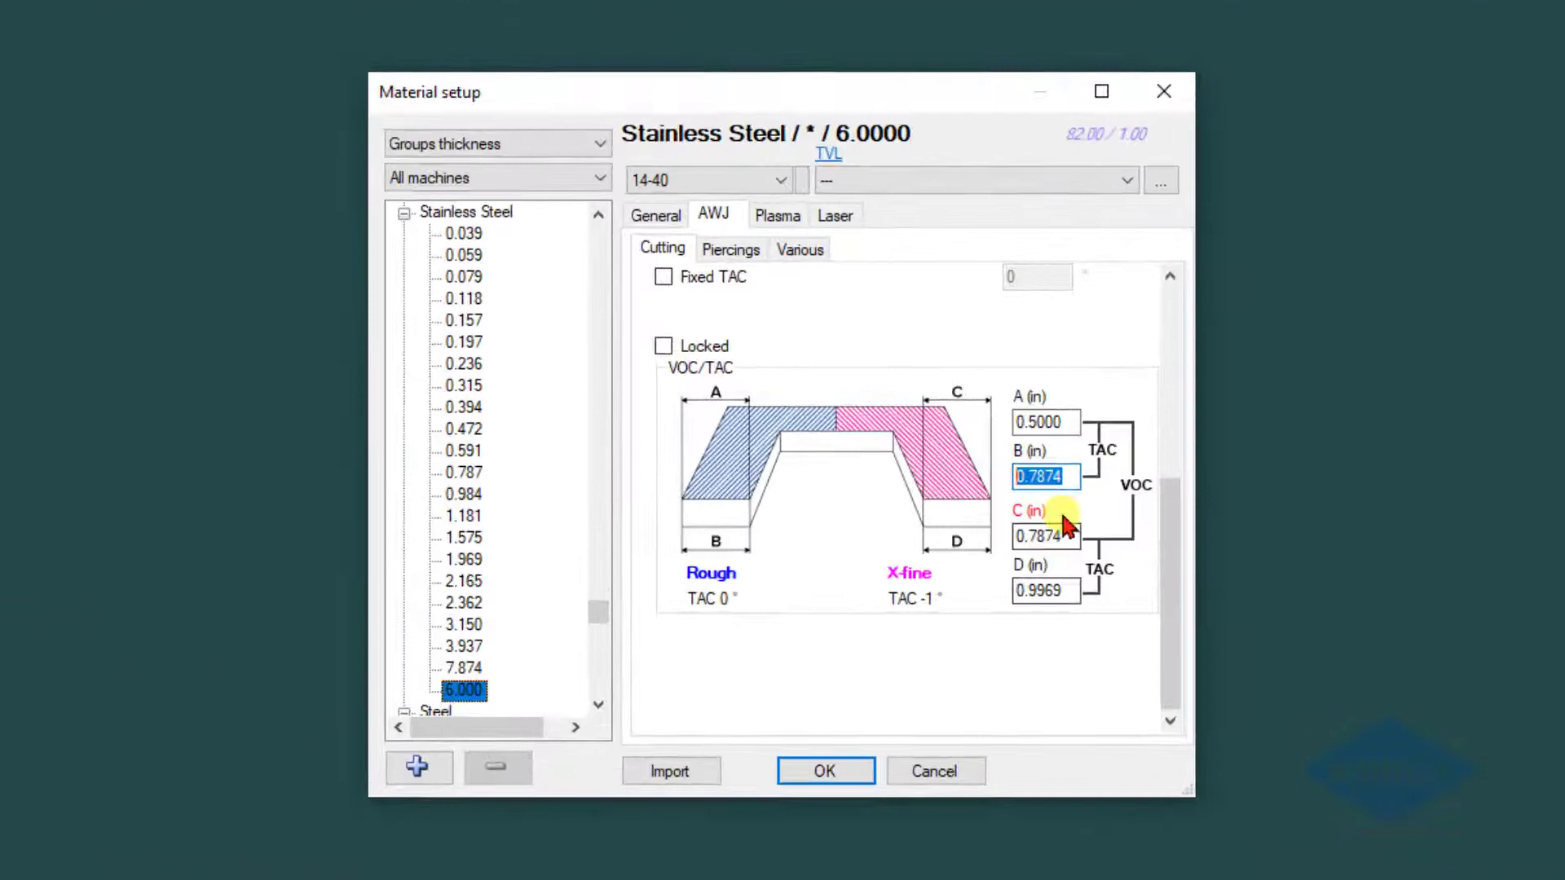
click(1073, 478)
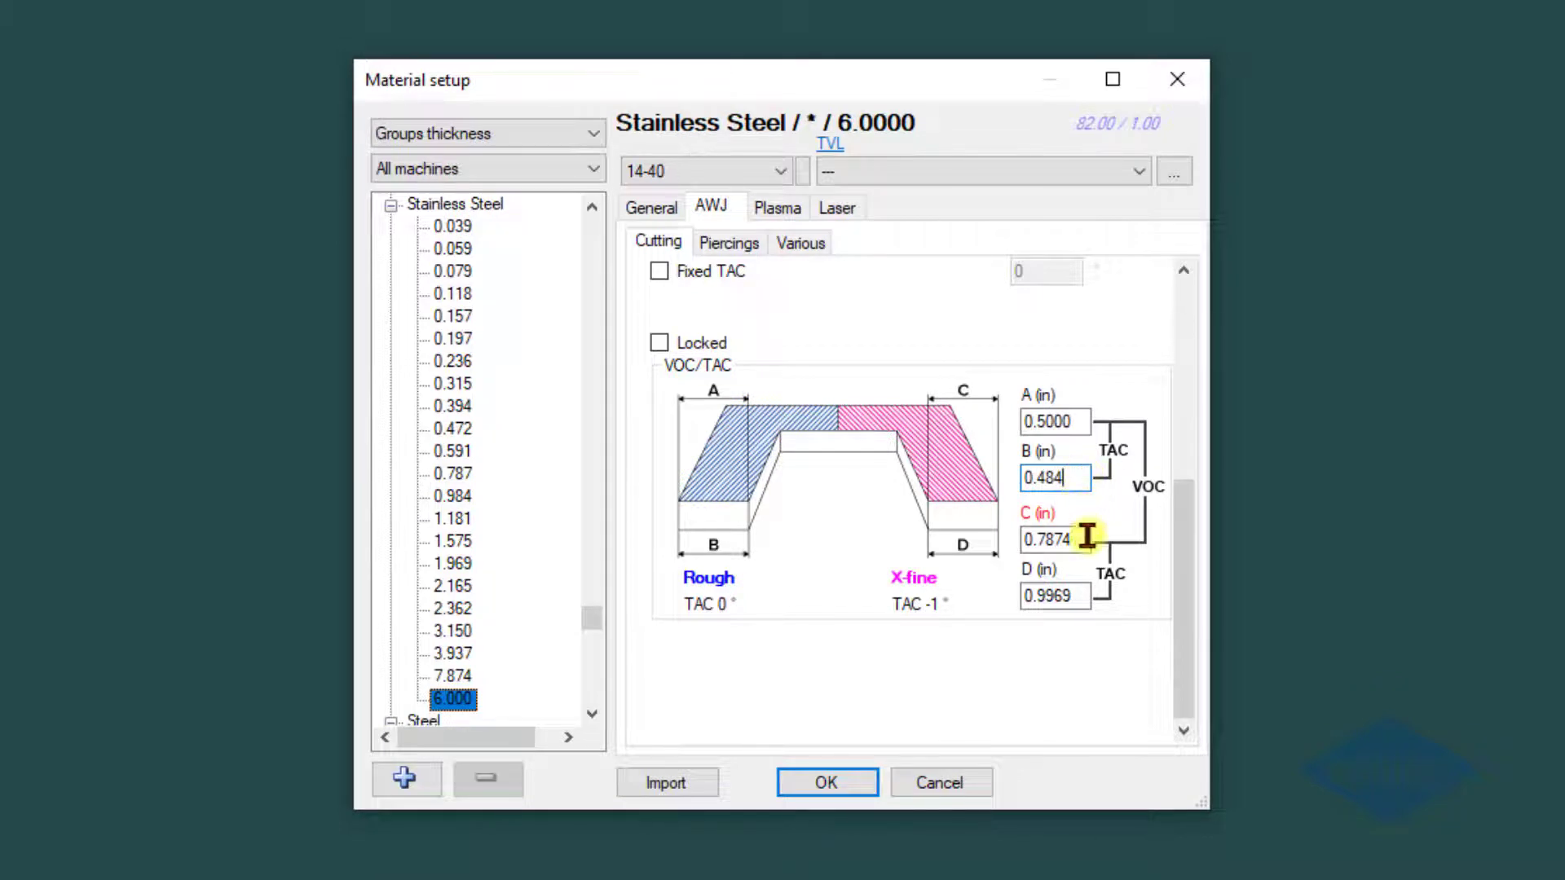
drag(1089, 538, 989, 536)
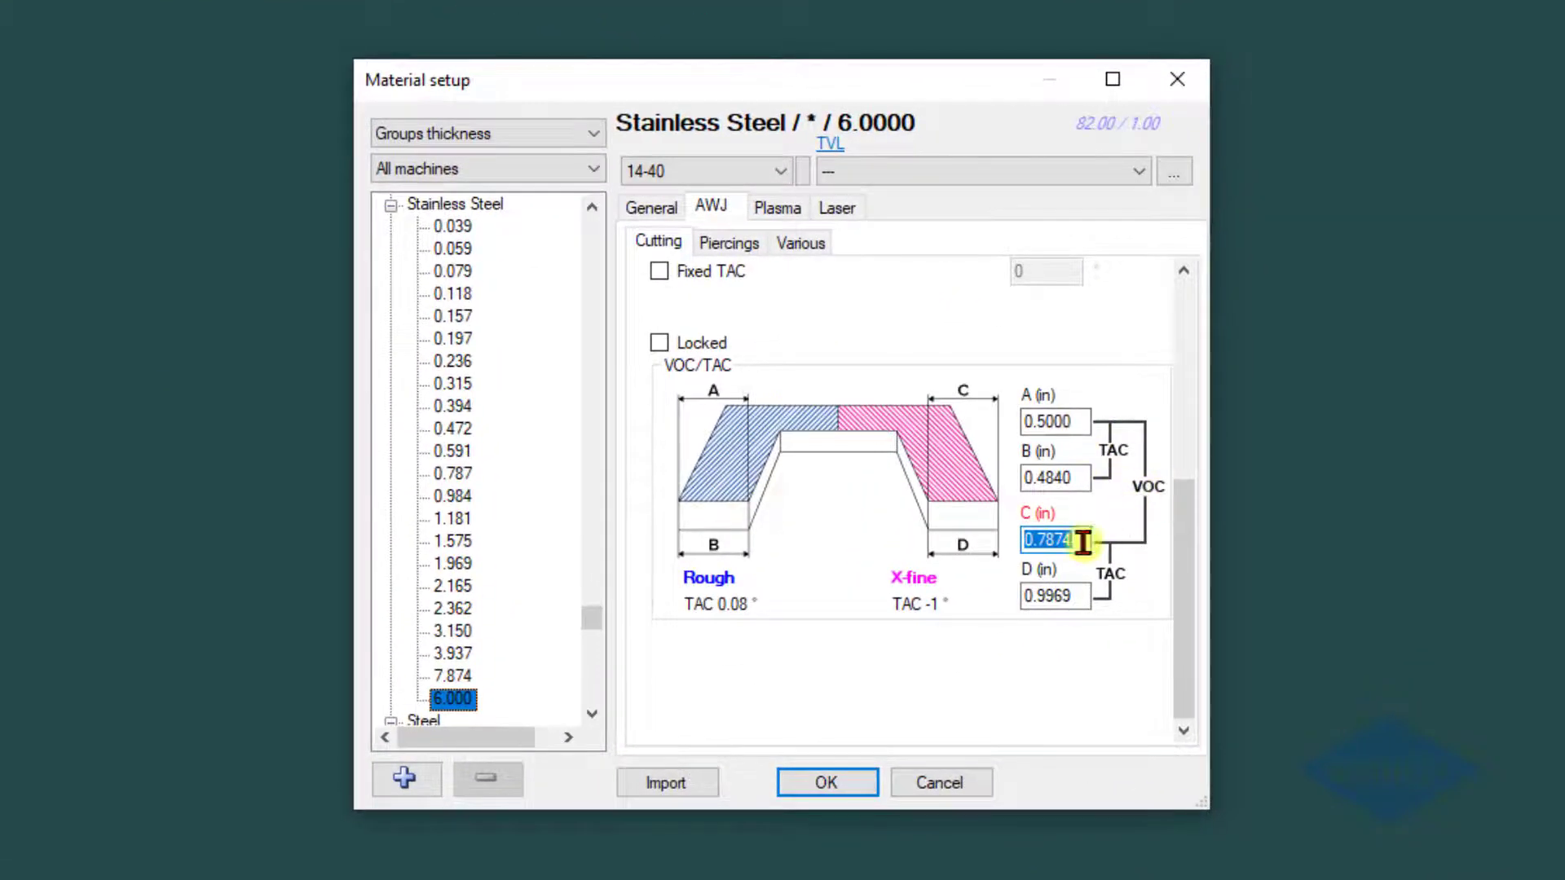
drag(1090, 540, 995, 539)
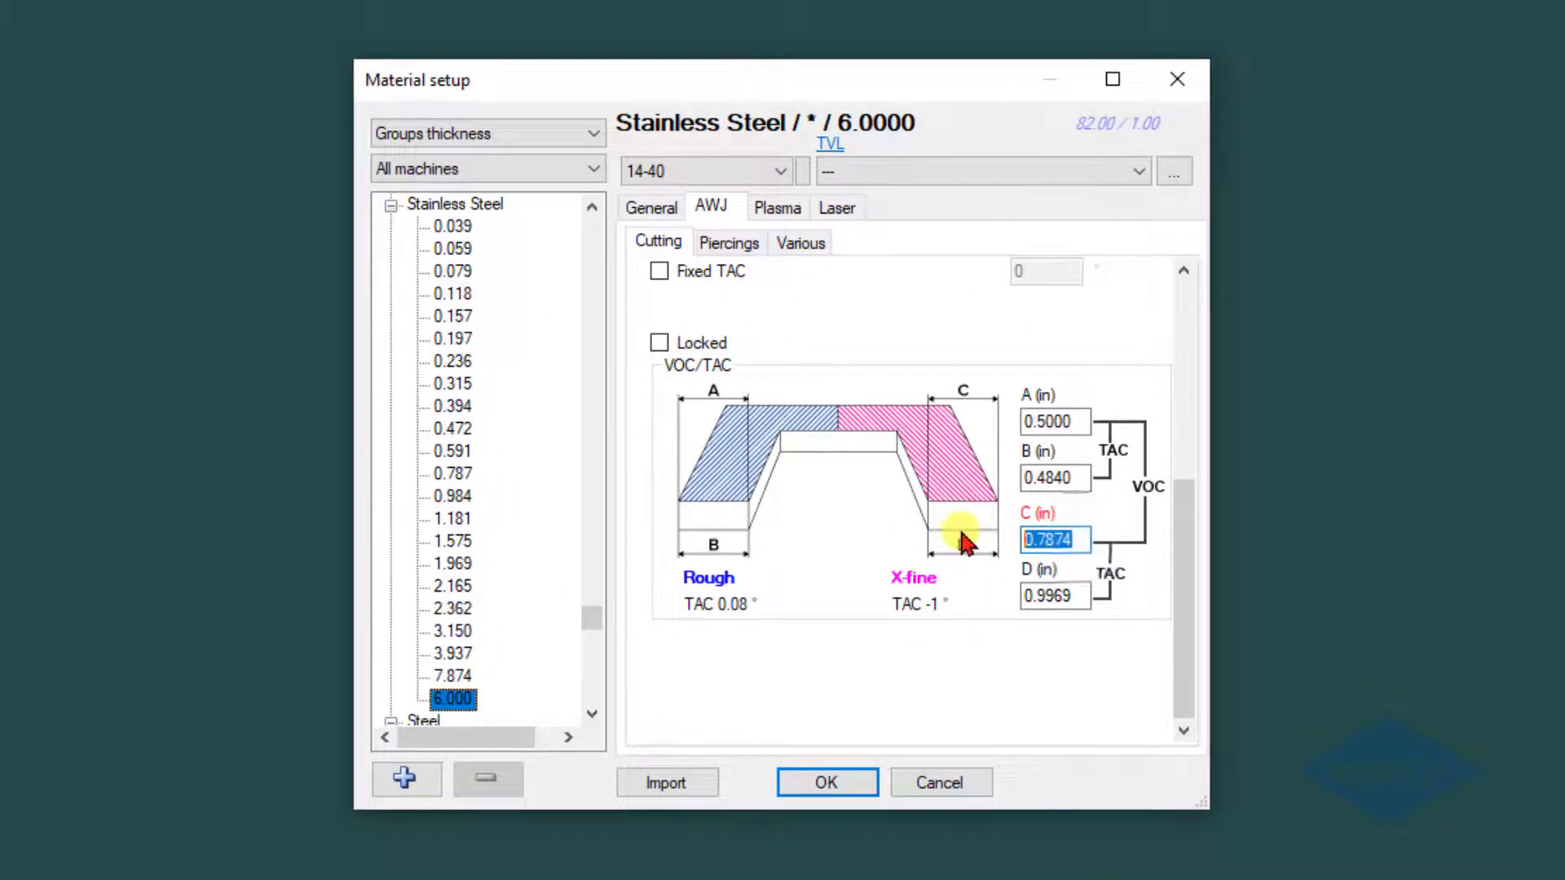
text(.)
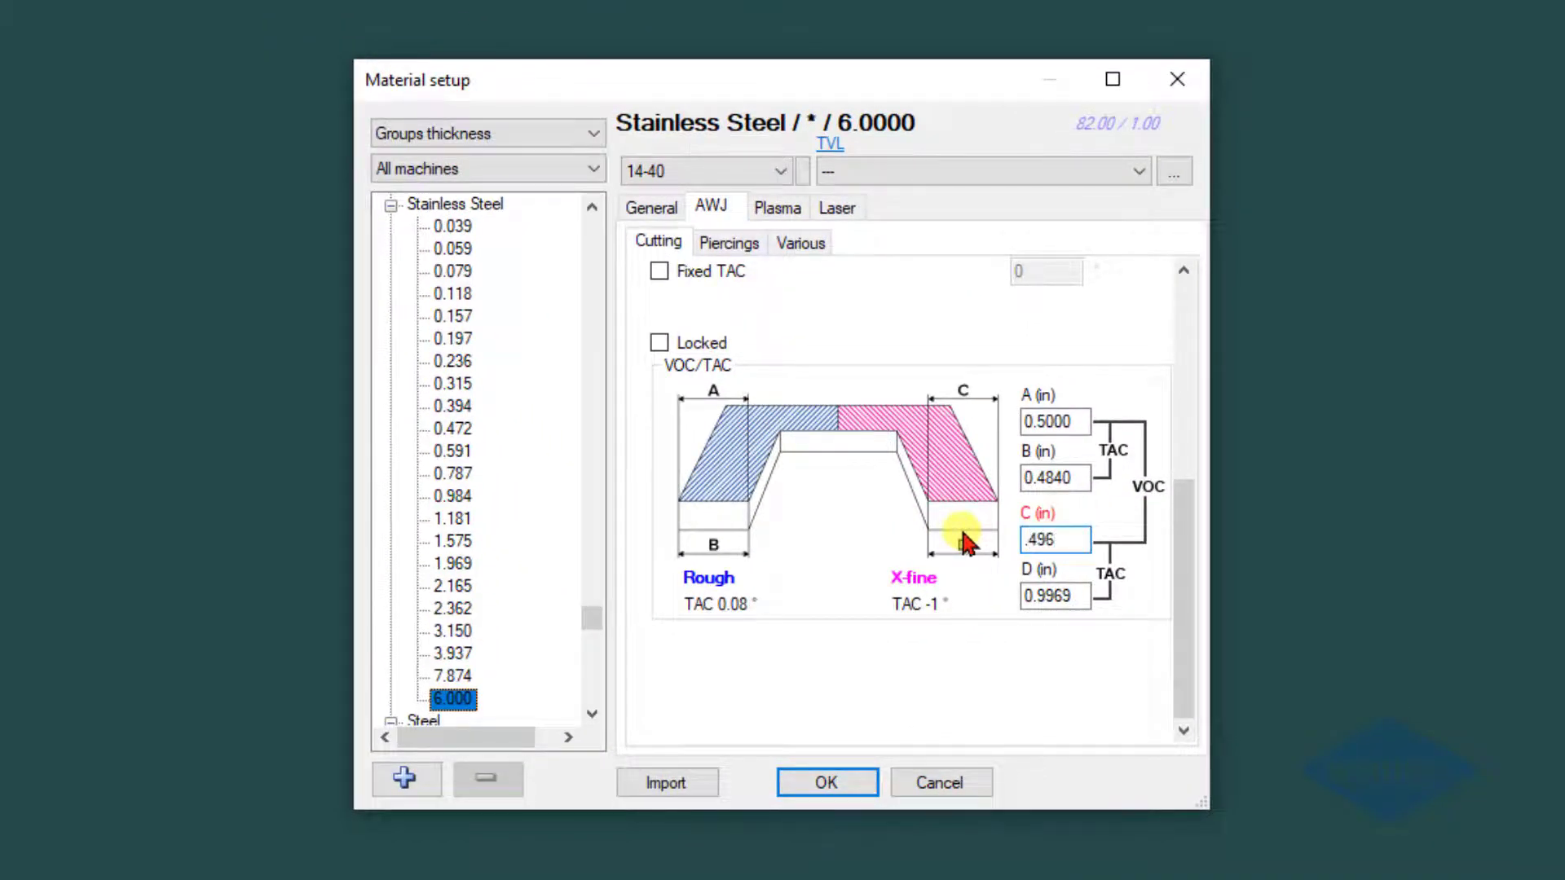
text(496)
click(1060, 594)
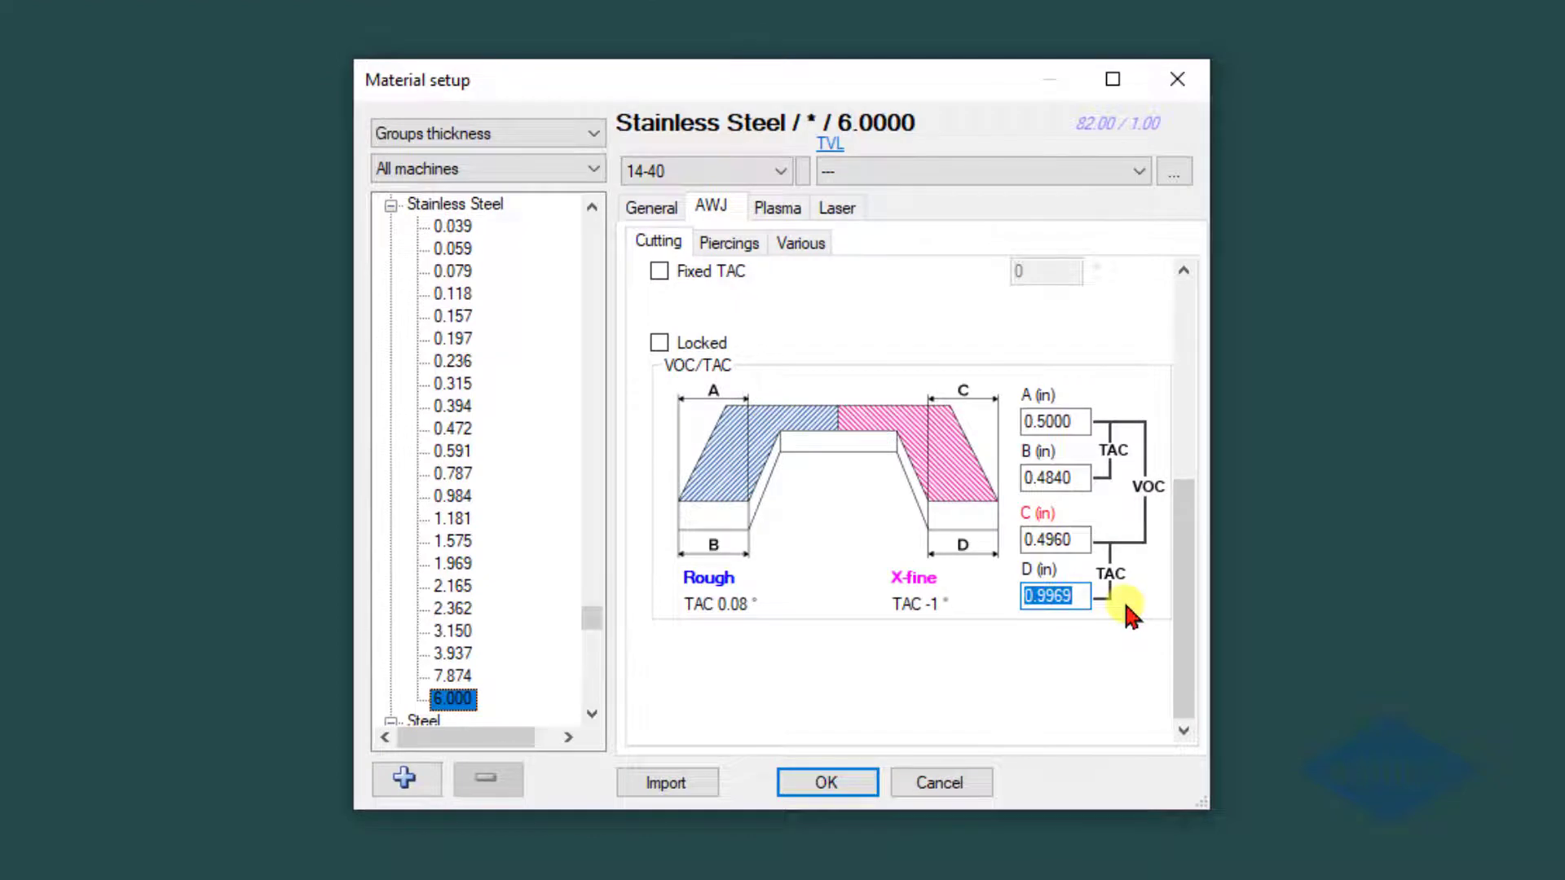
text(.486)
click(1078, 479)
click(1078, 478)
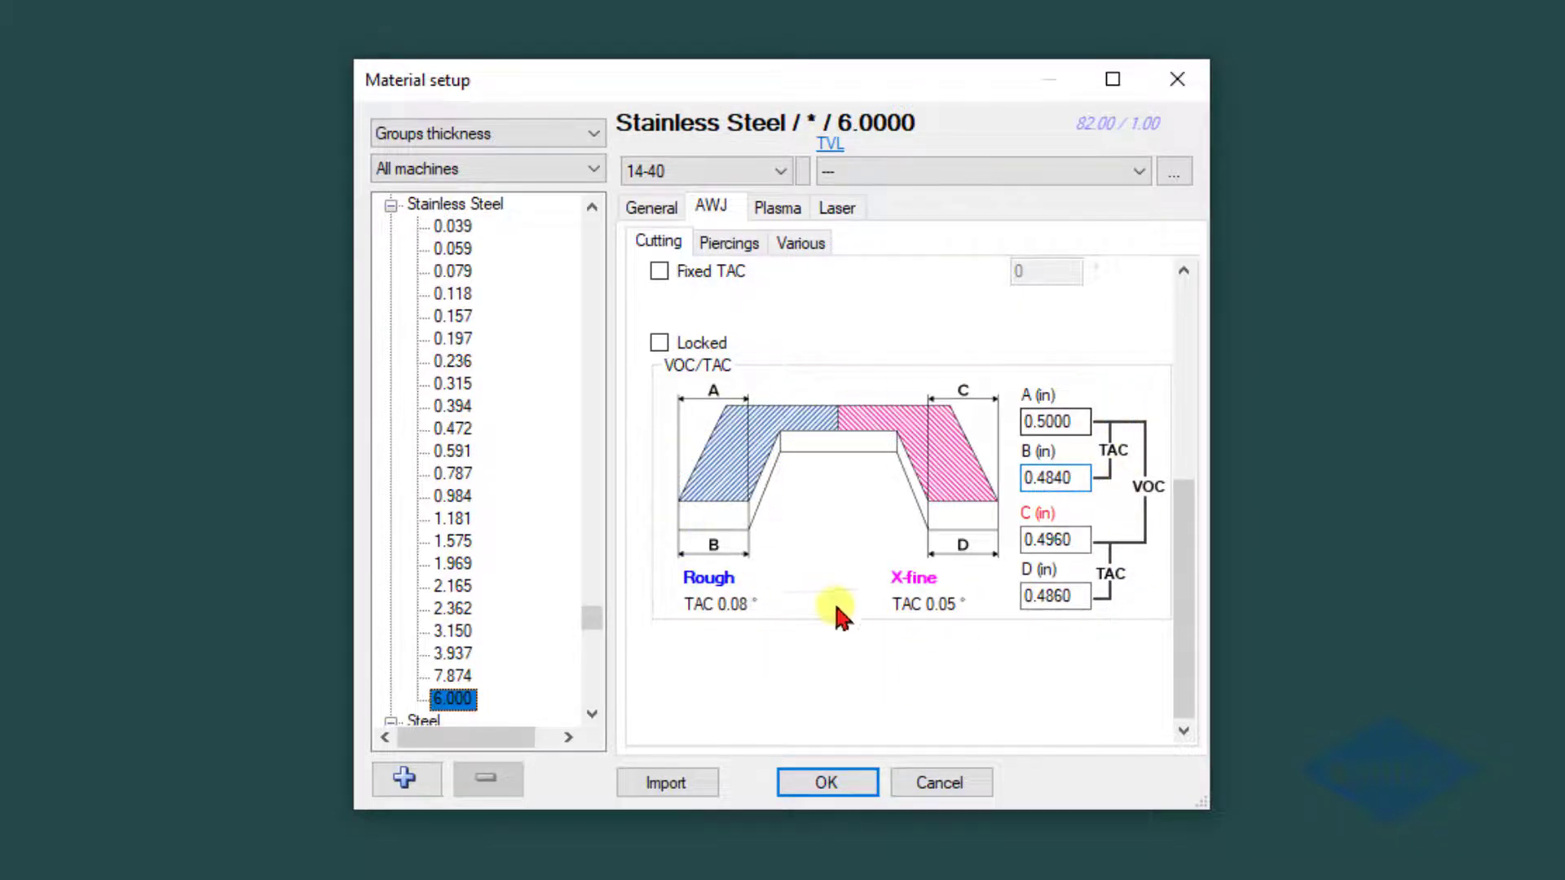
click(825, 781)
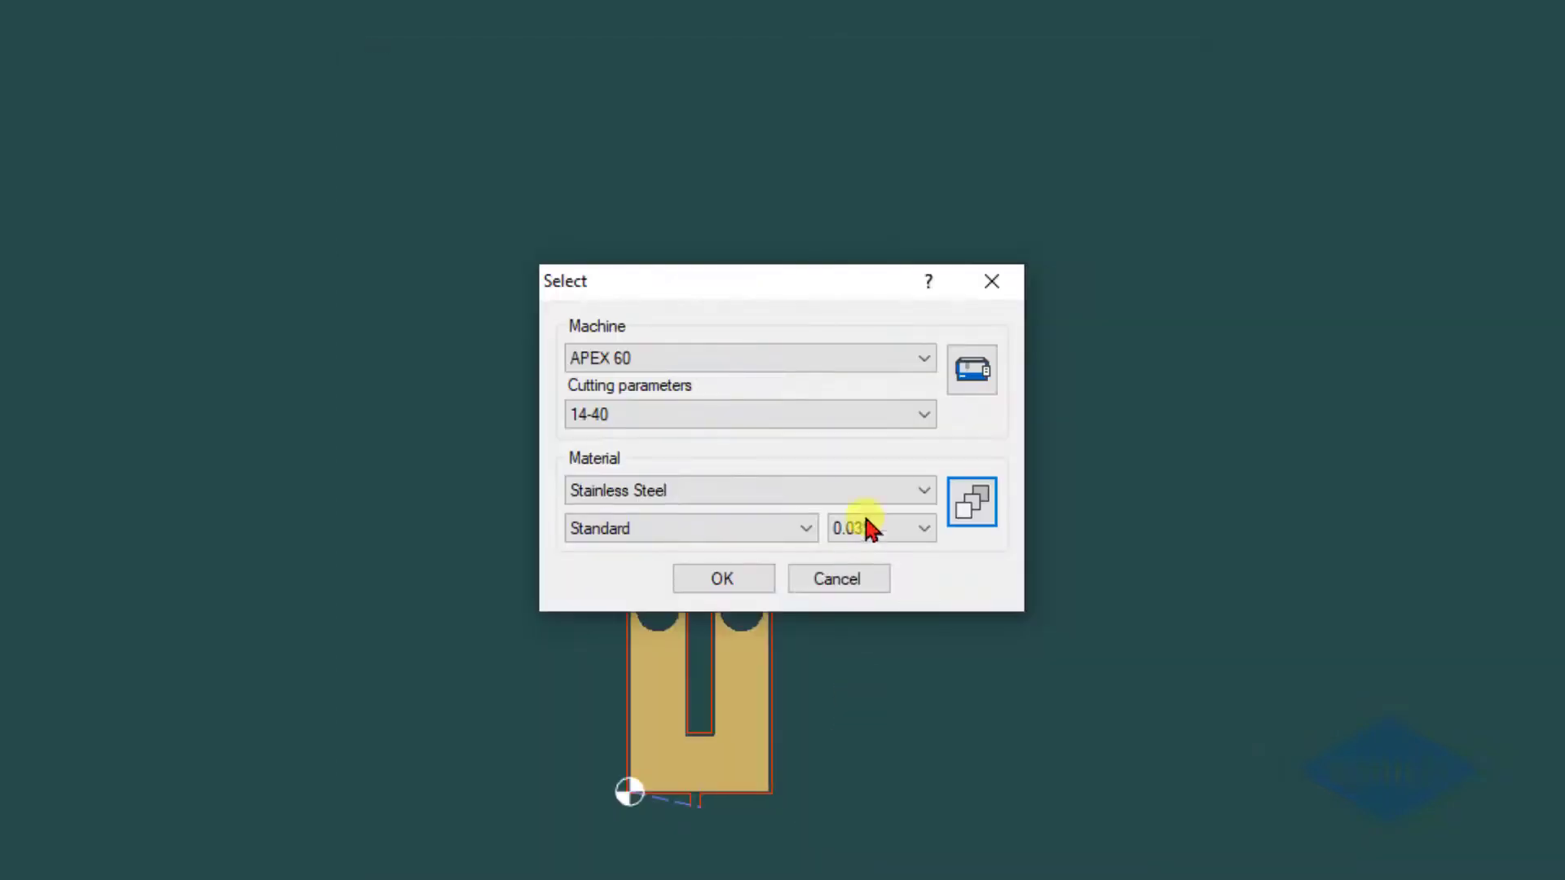
click(717, 582)
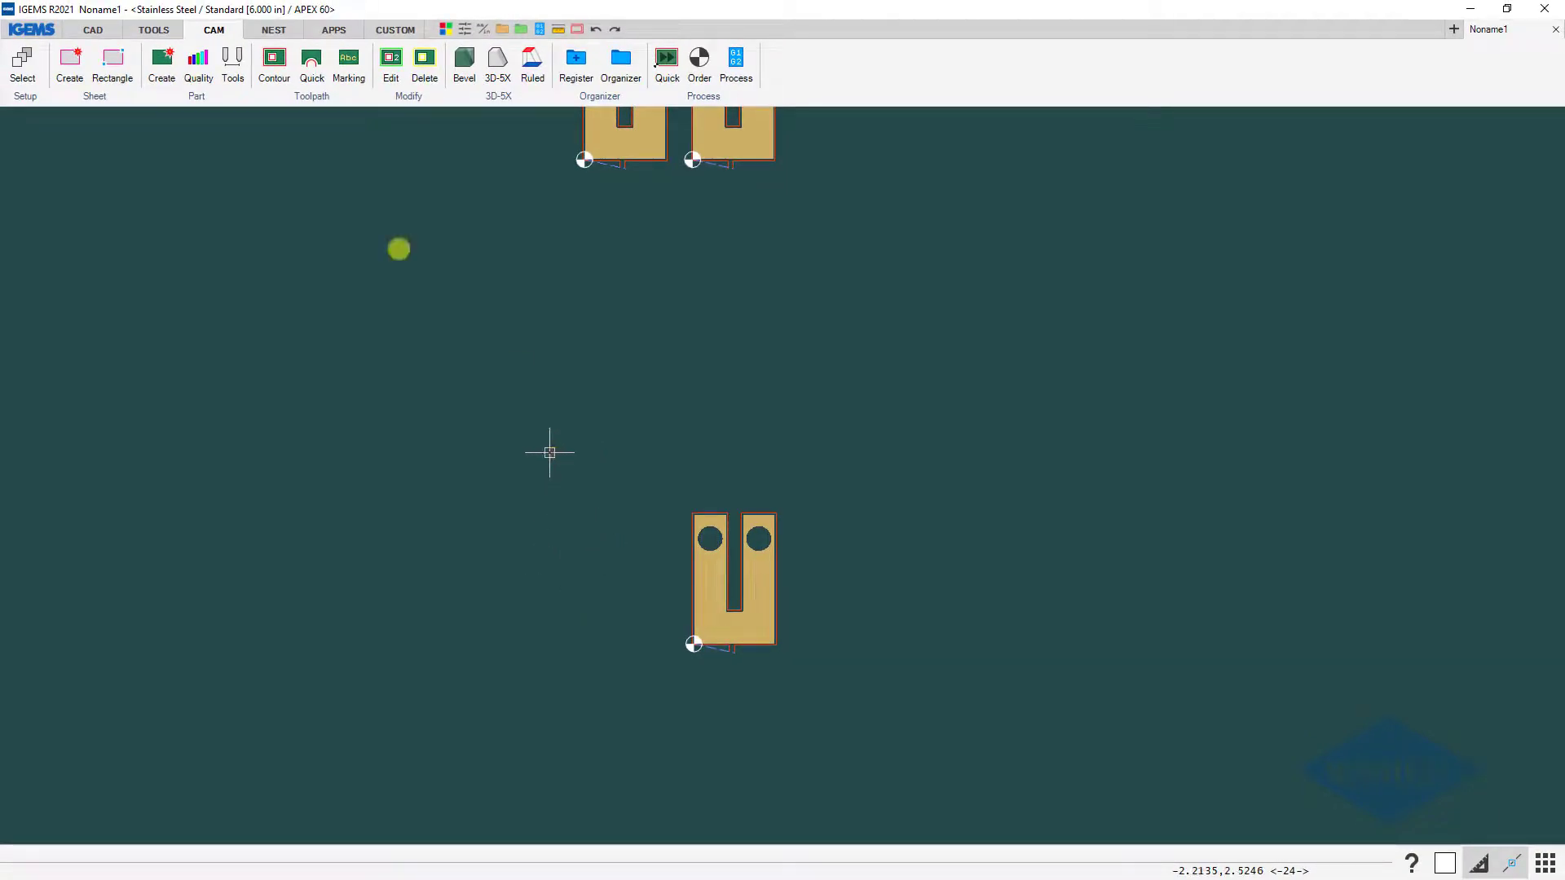
Review the 6 in Stainless Steel cutting data in the material setup from TAC.dig, and leave the setup unchanged
click(44, 89)
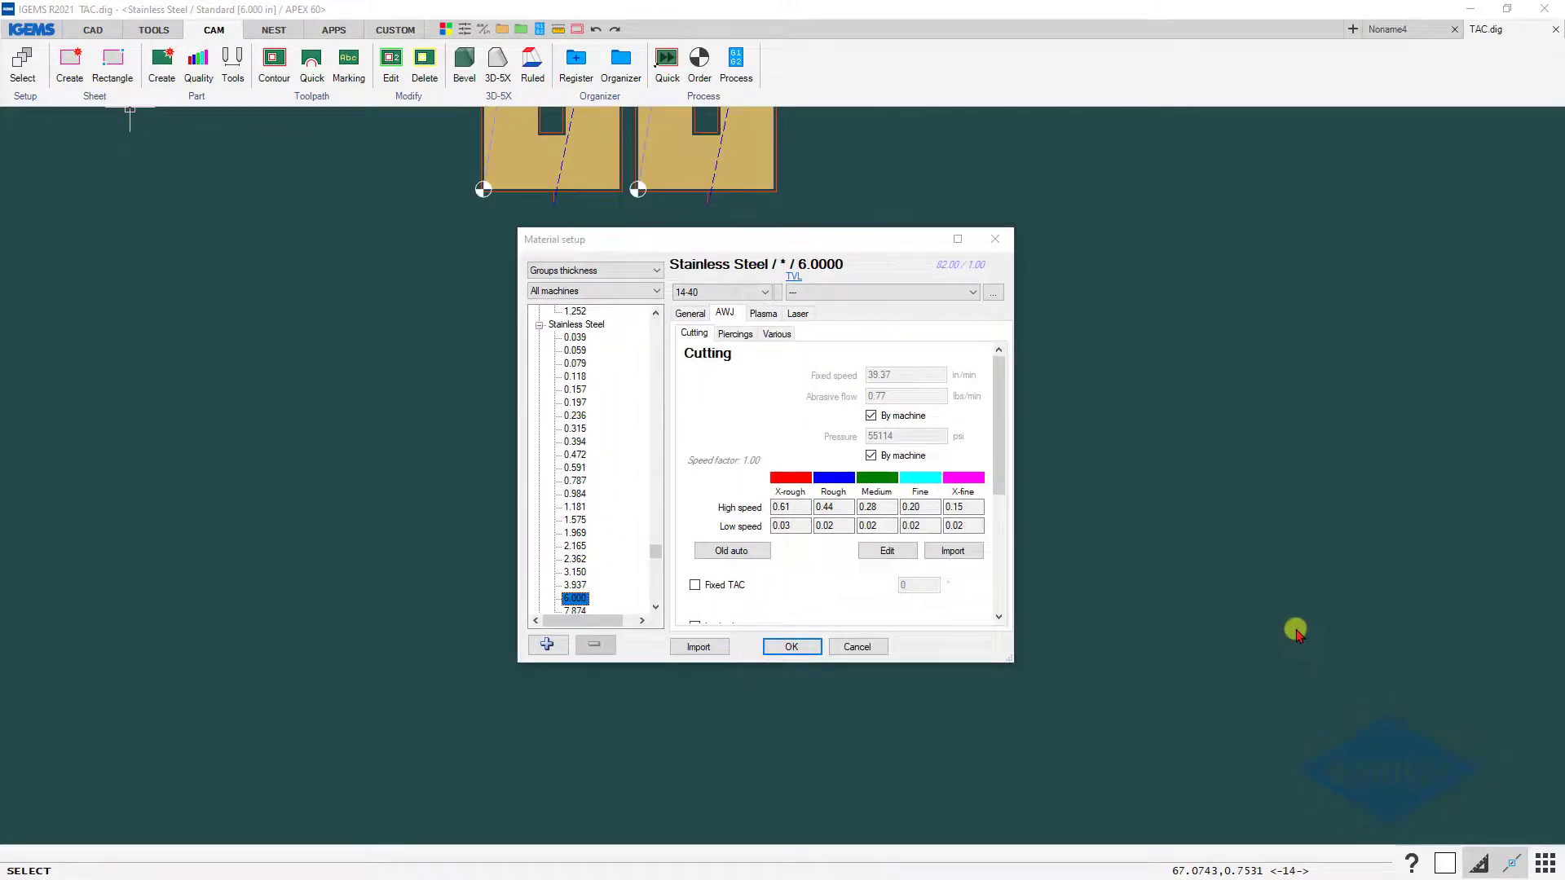
click(839, 649)
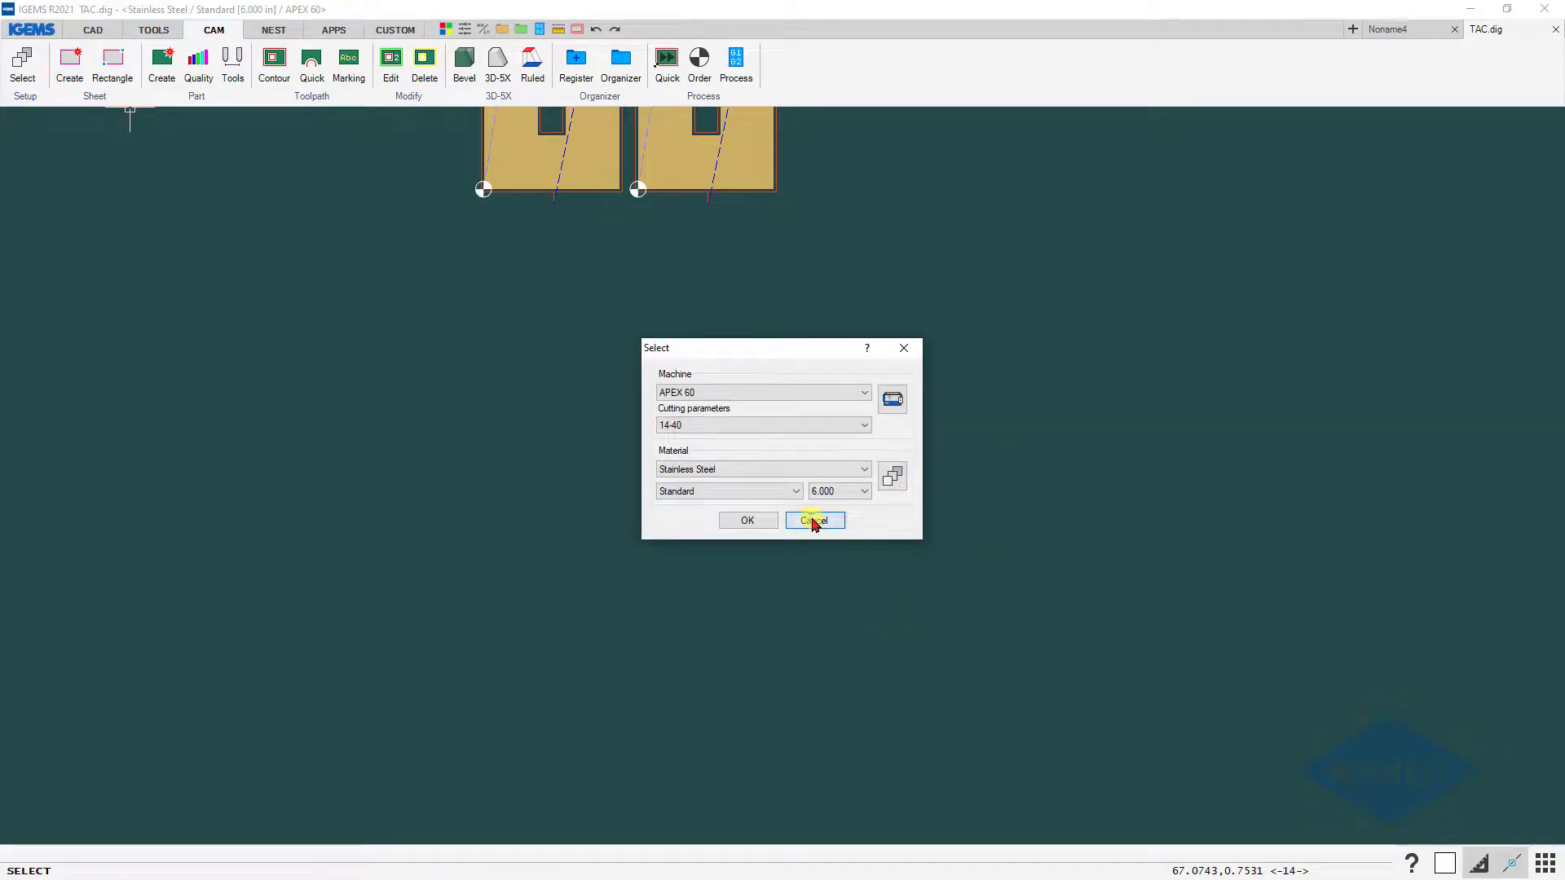
click(813, 521)
Open the stainless part in 3D-5X and examine the toolpath settings of CUT 0, CUT 1 and CUT 2
middle_drag(737, 248, 733, 510)
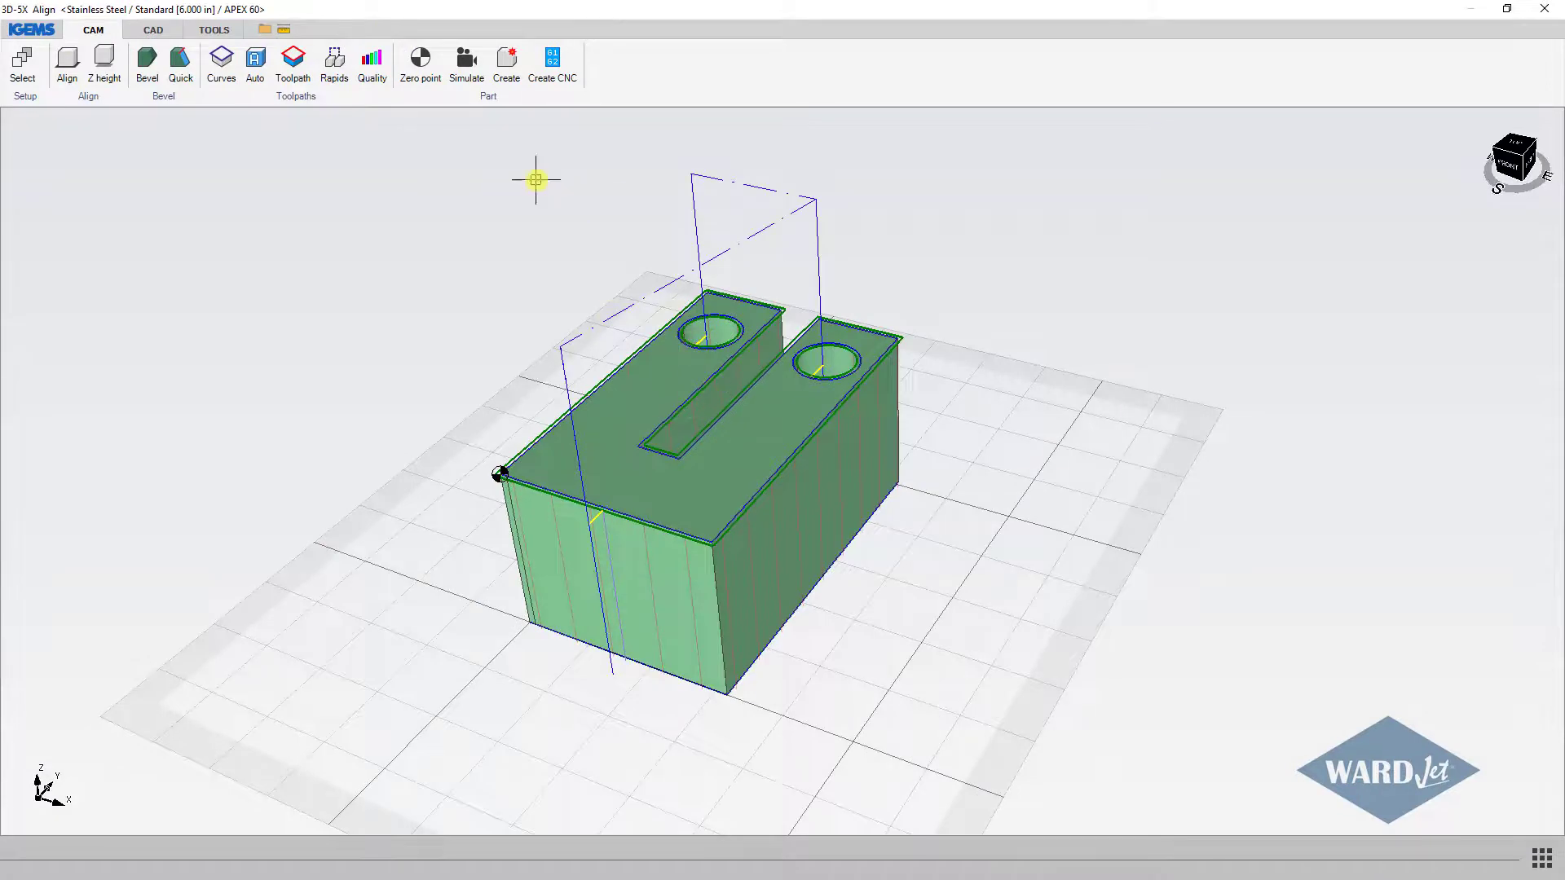
click(300, 68)
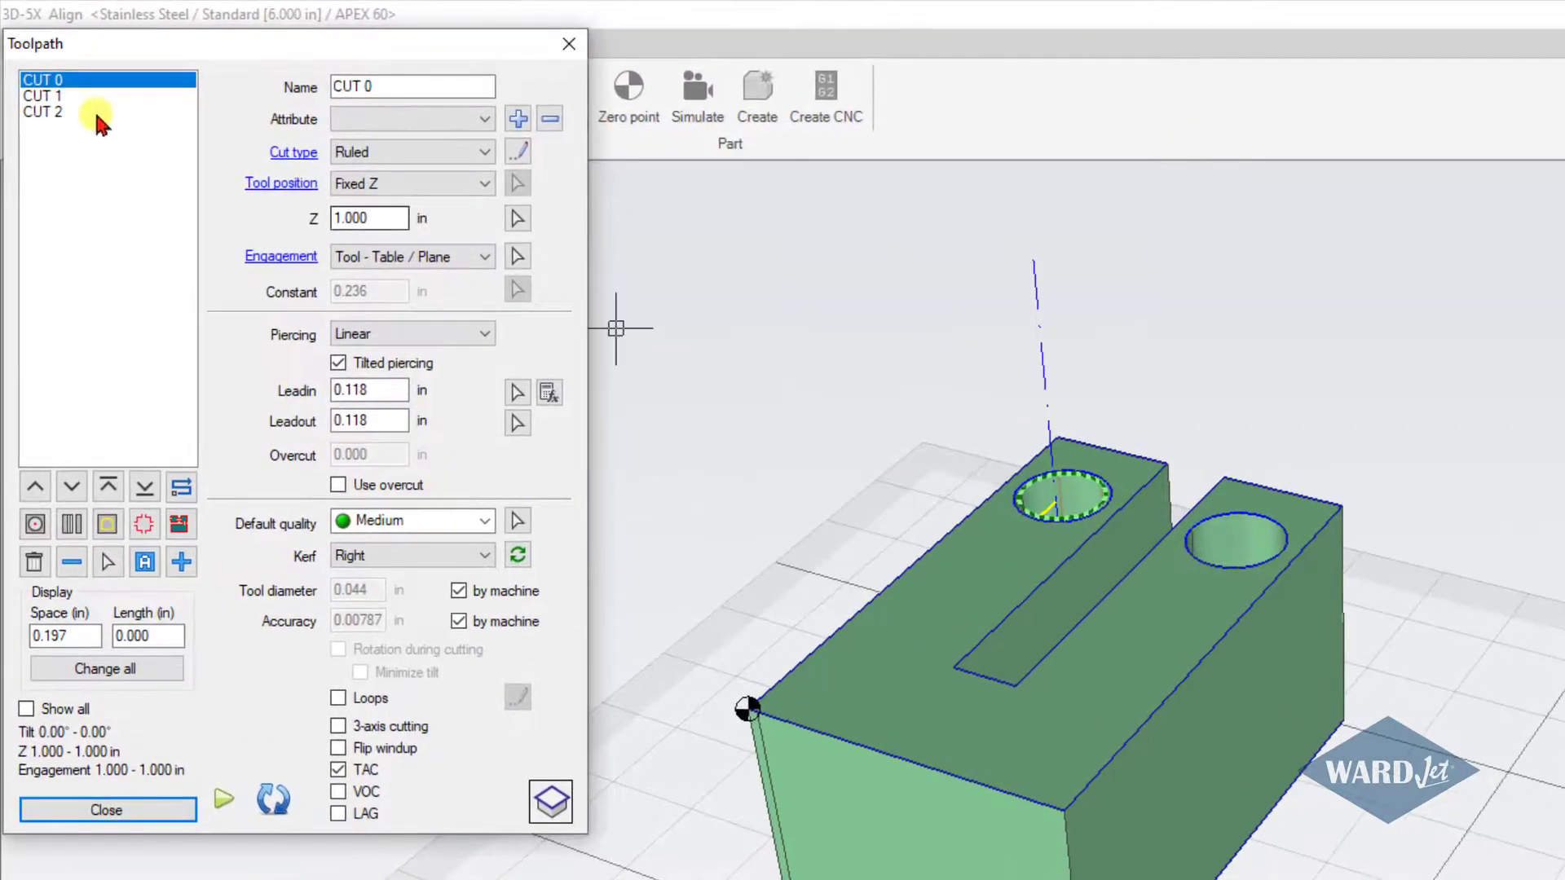
click(65, 96)
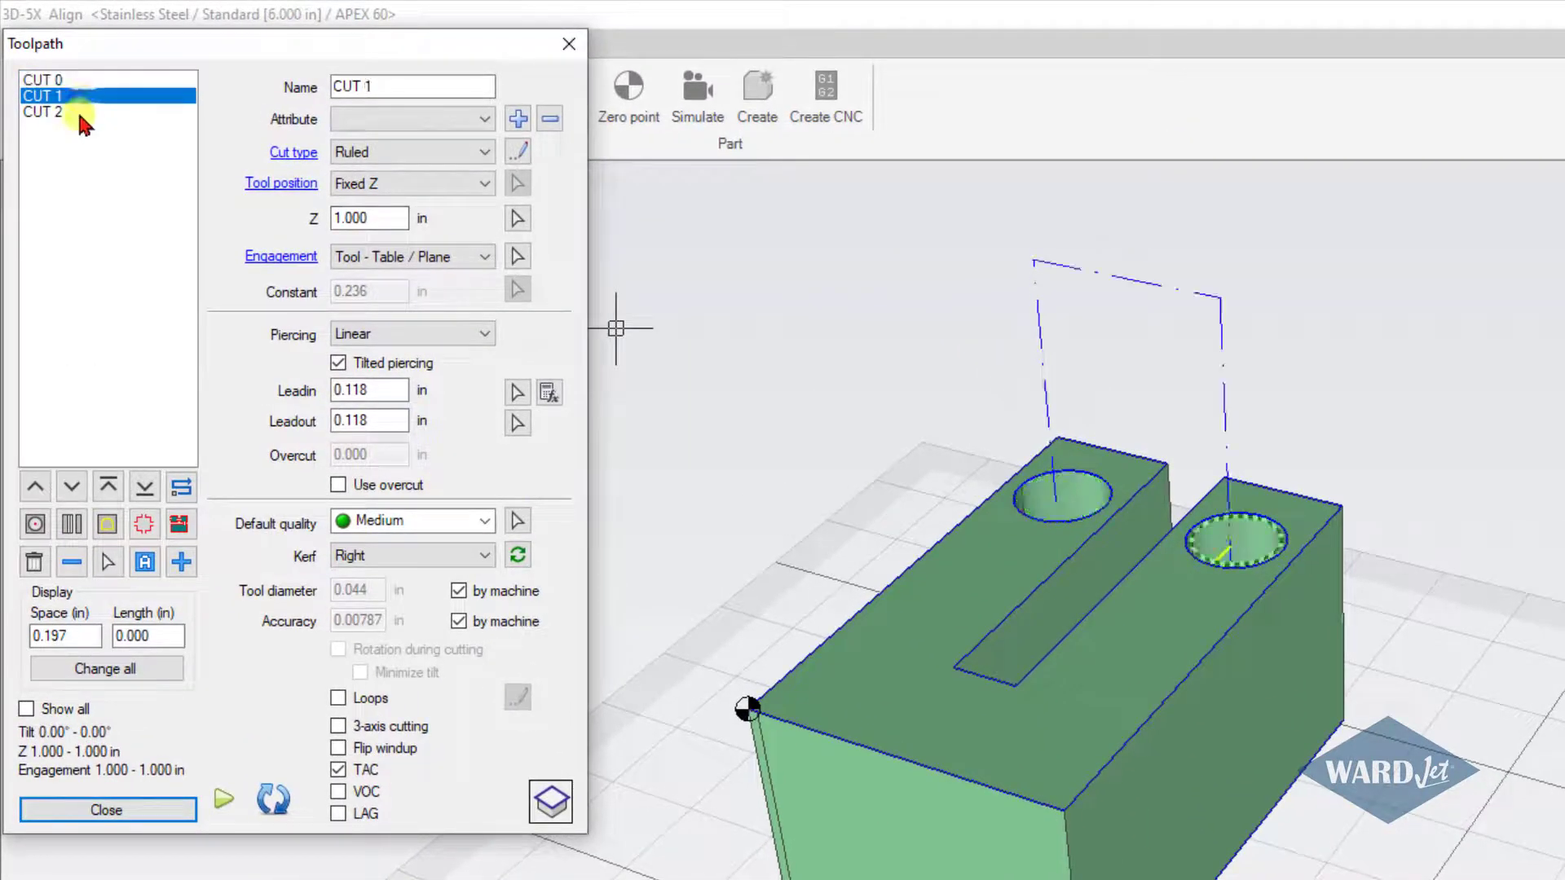
click(77, 112)
click(74, 97)
Turn off TAC for CUT 0, check the setting on CUT 2 and CUT 1, and close the toolpath settings
click(57, 79)
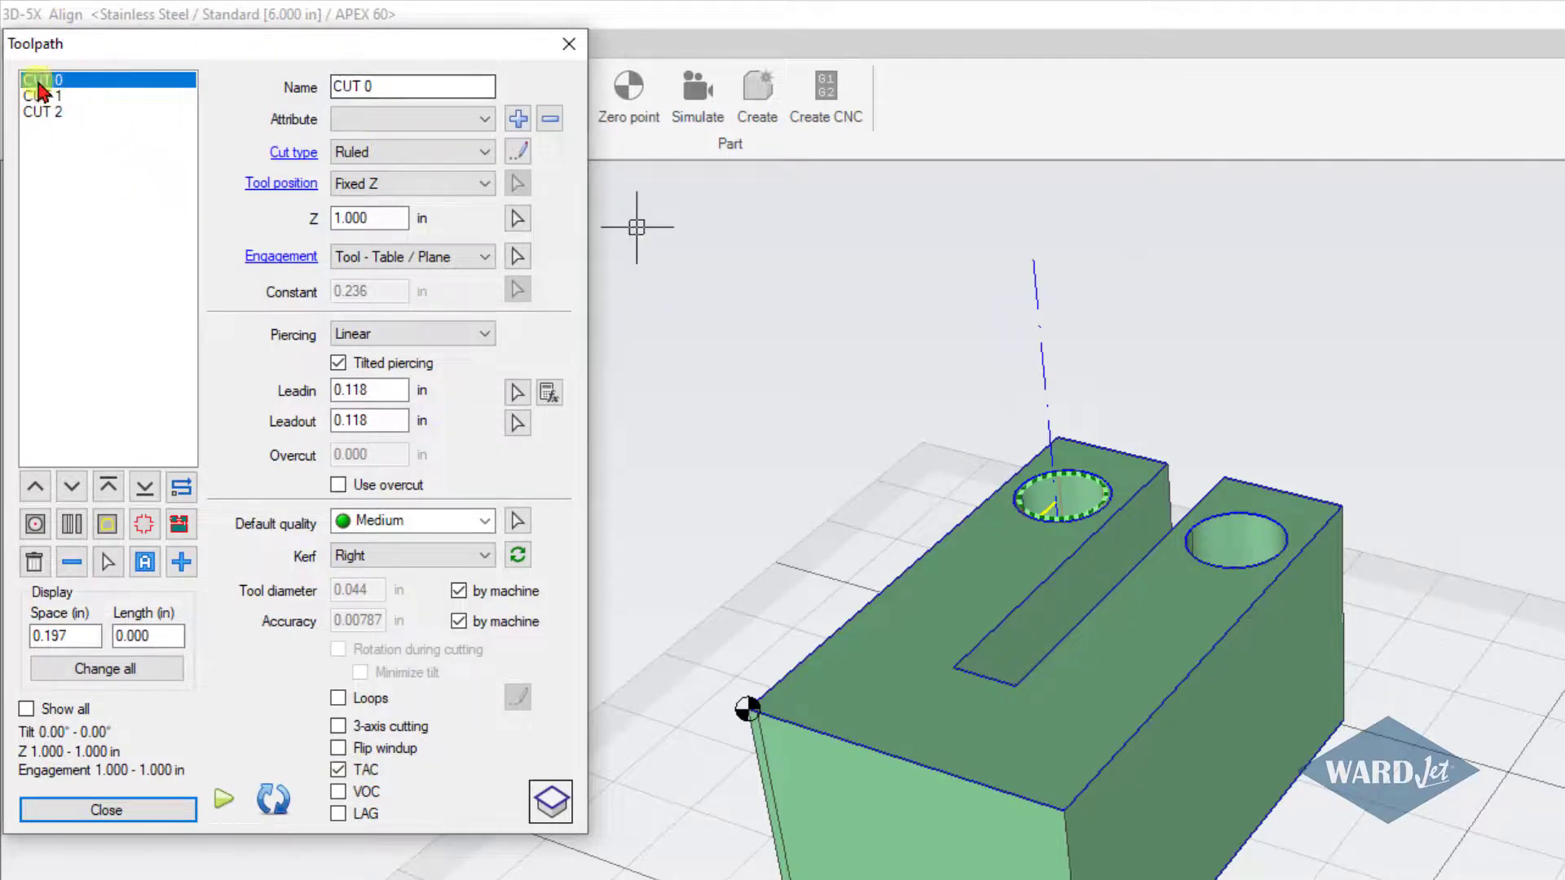
click(338, 770)
click(68, 113)
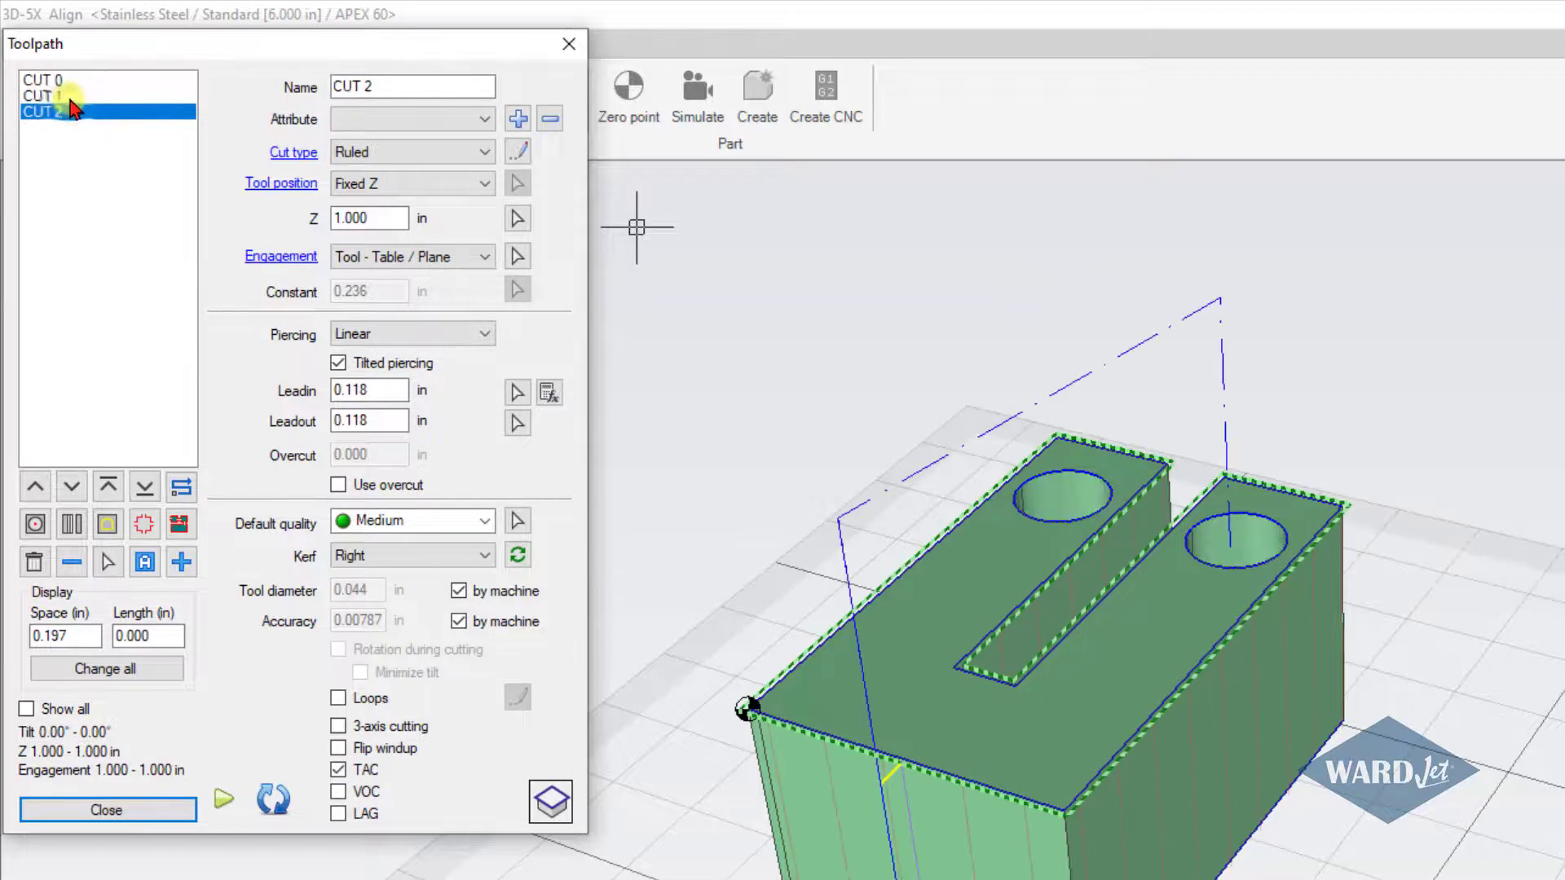
click(71, 96)
click(124, 812)
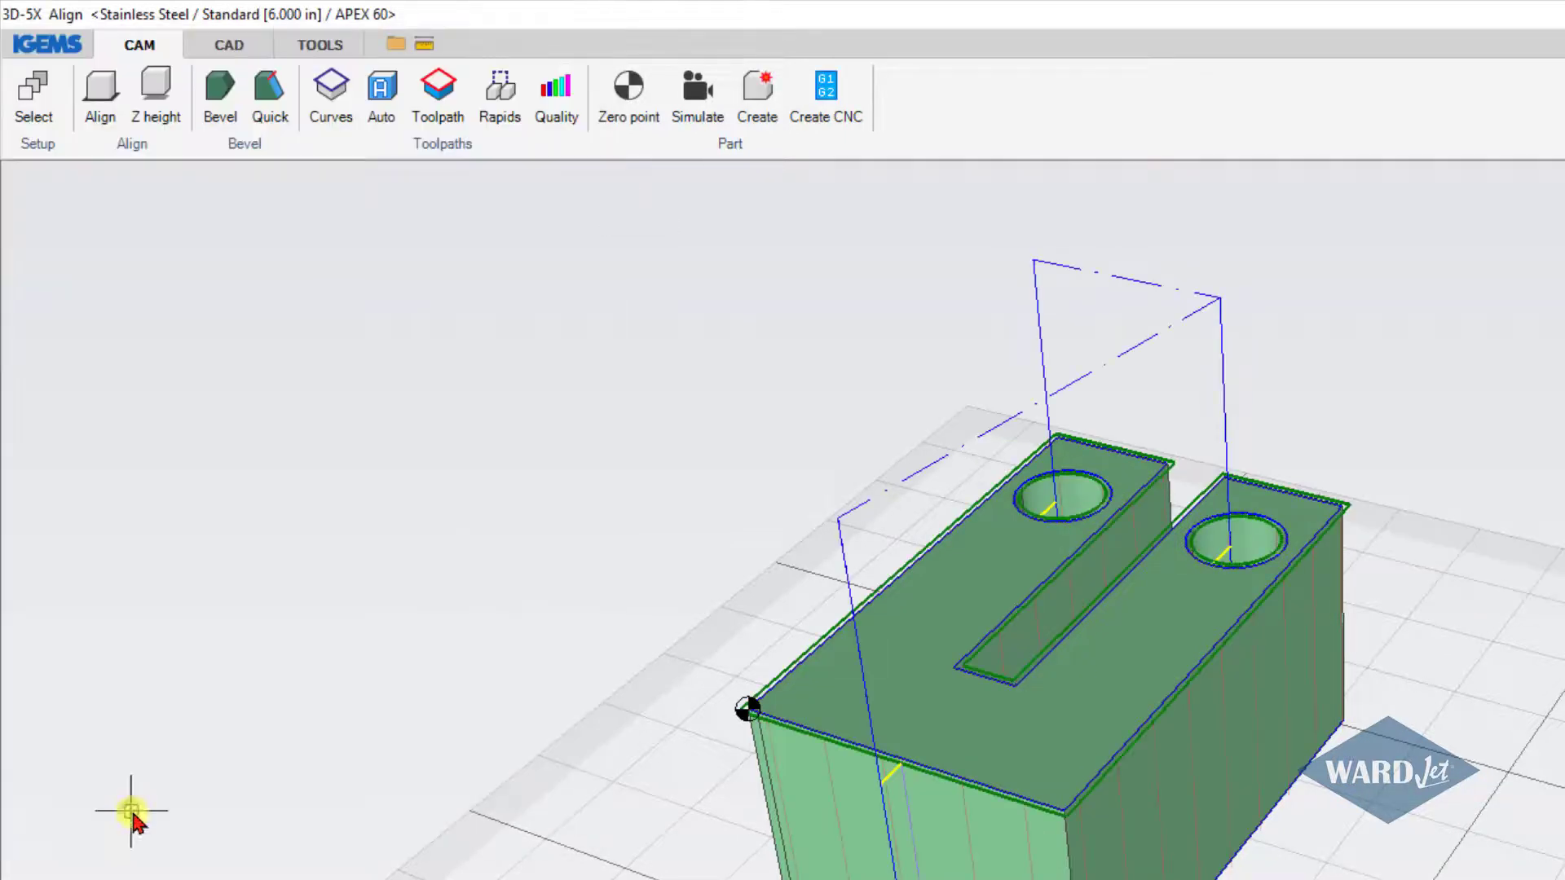
Update the existing part from 3D-5X and return to the TAC.dig drawing
click(757, 85)
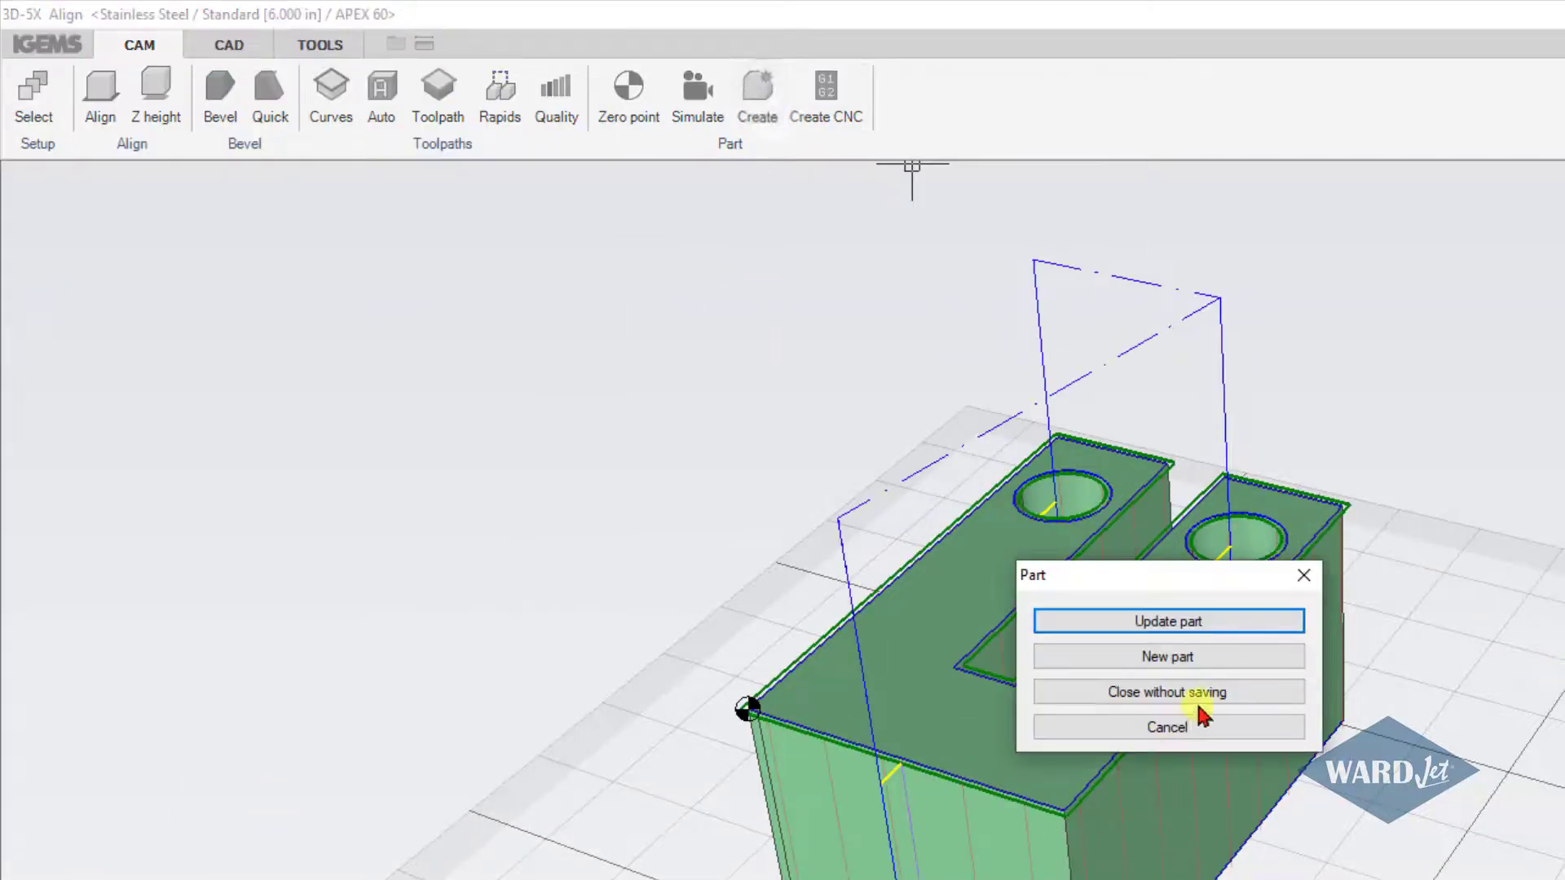
click(1176, 628)
click(1048, 653)
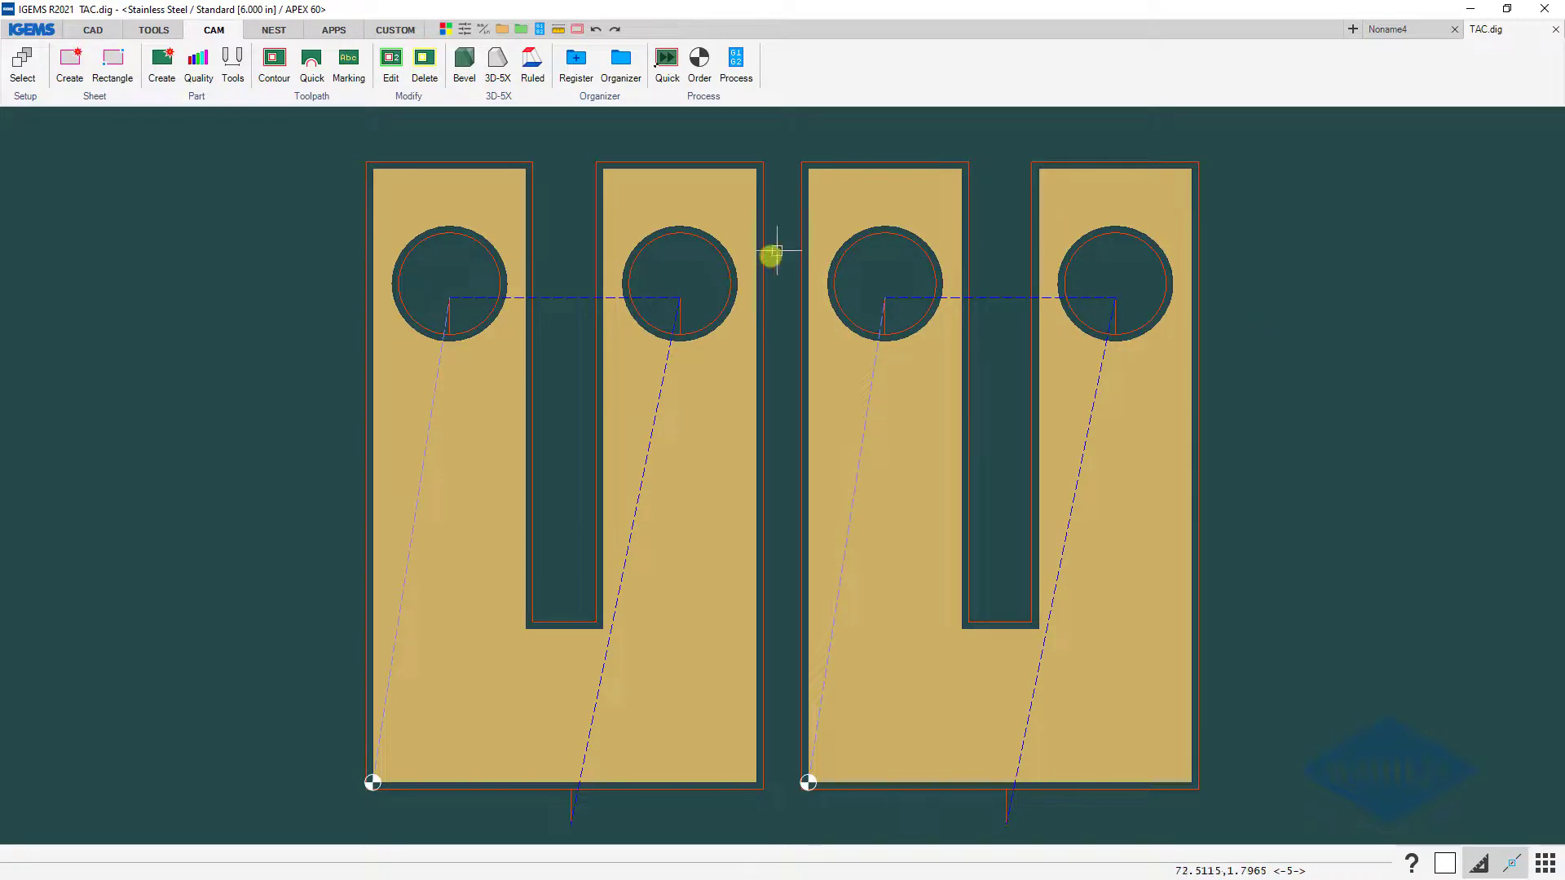
Turn off TAC-LAG for the two round holes of the aluminium part in the Noname4 drawing
click(1395, 31)
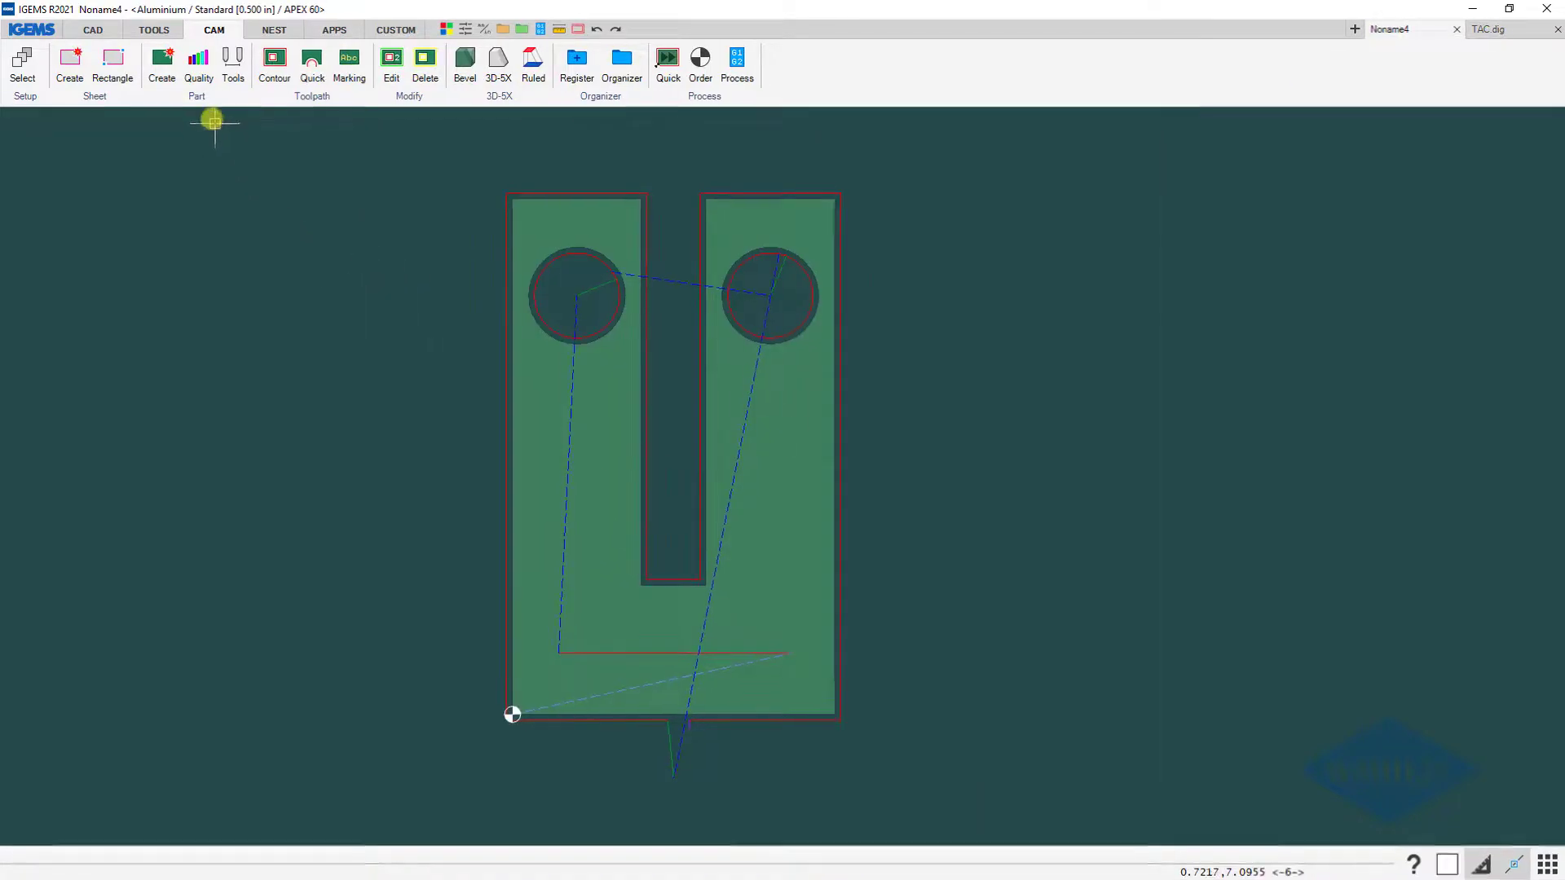
click(196, 96)
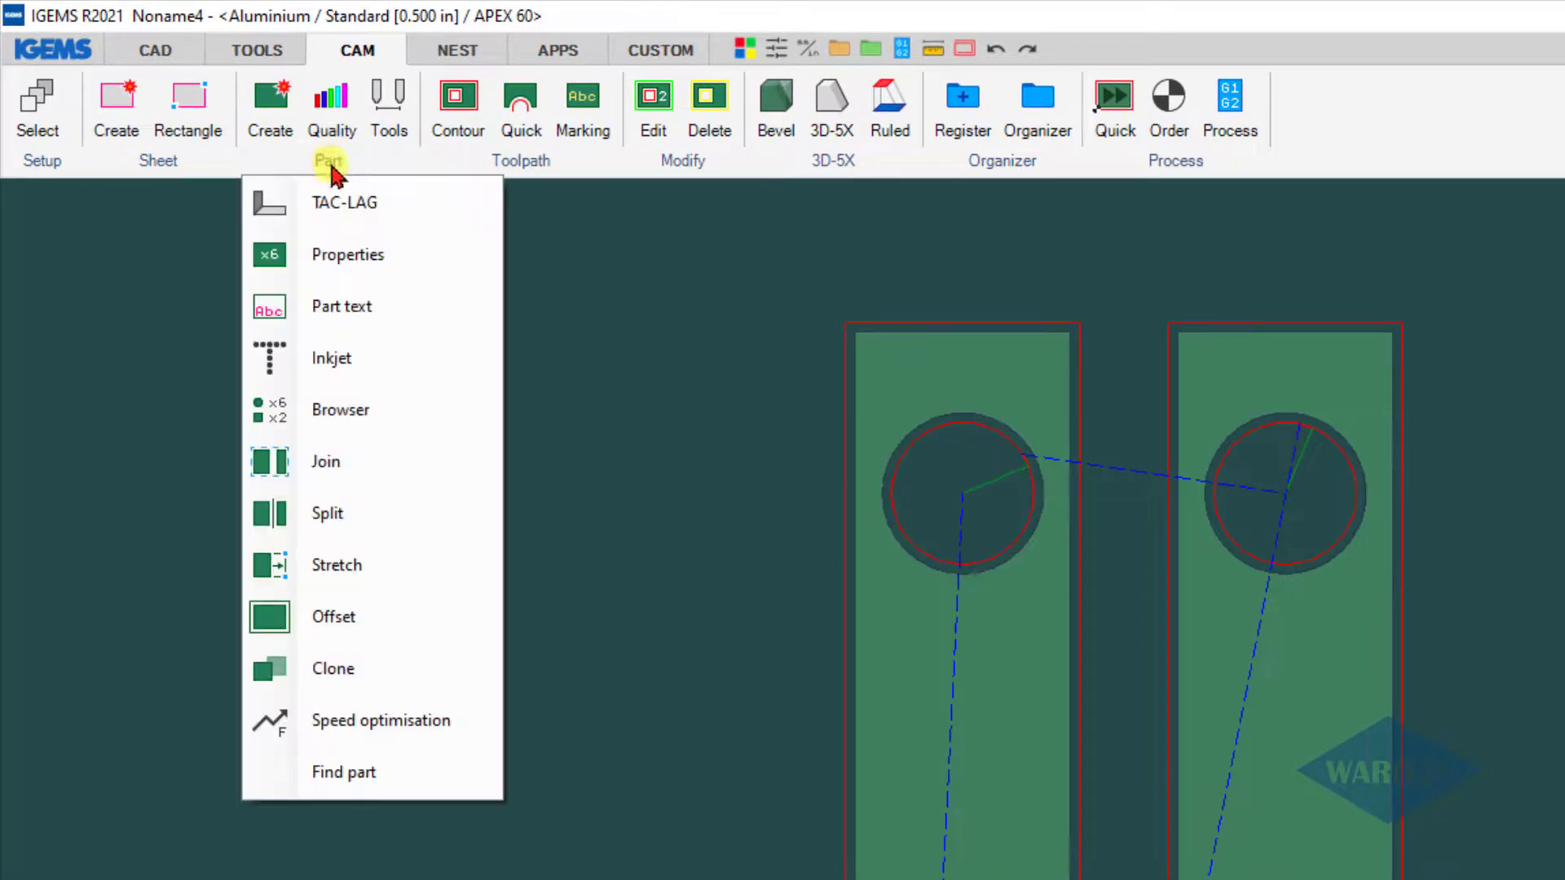
click(359, 214)
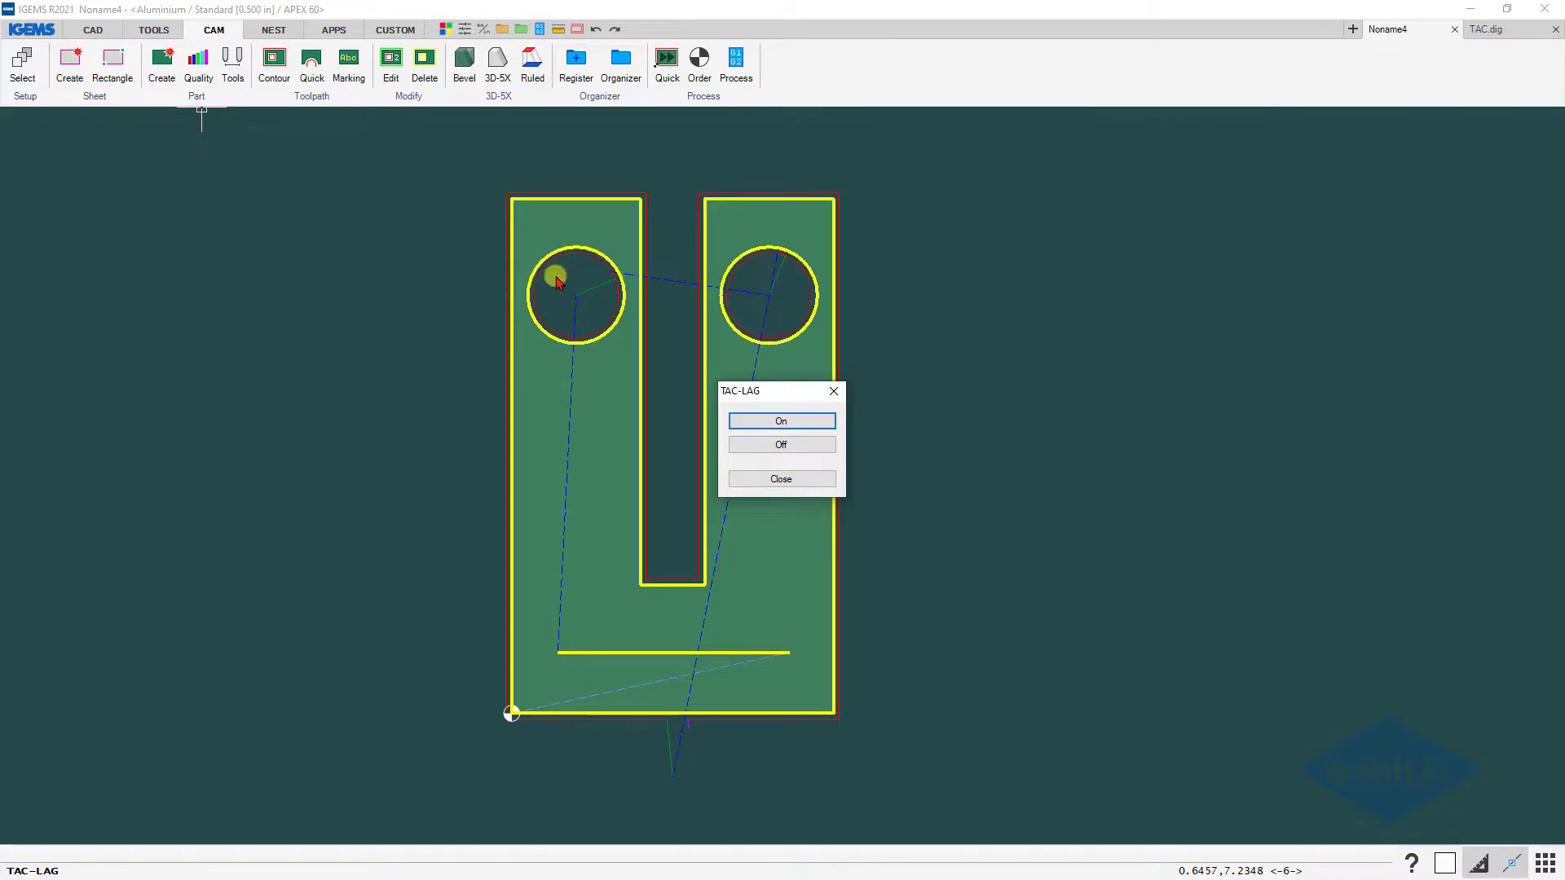
click(781, 447)
click(589, 336)
click(750, 335)
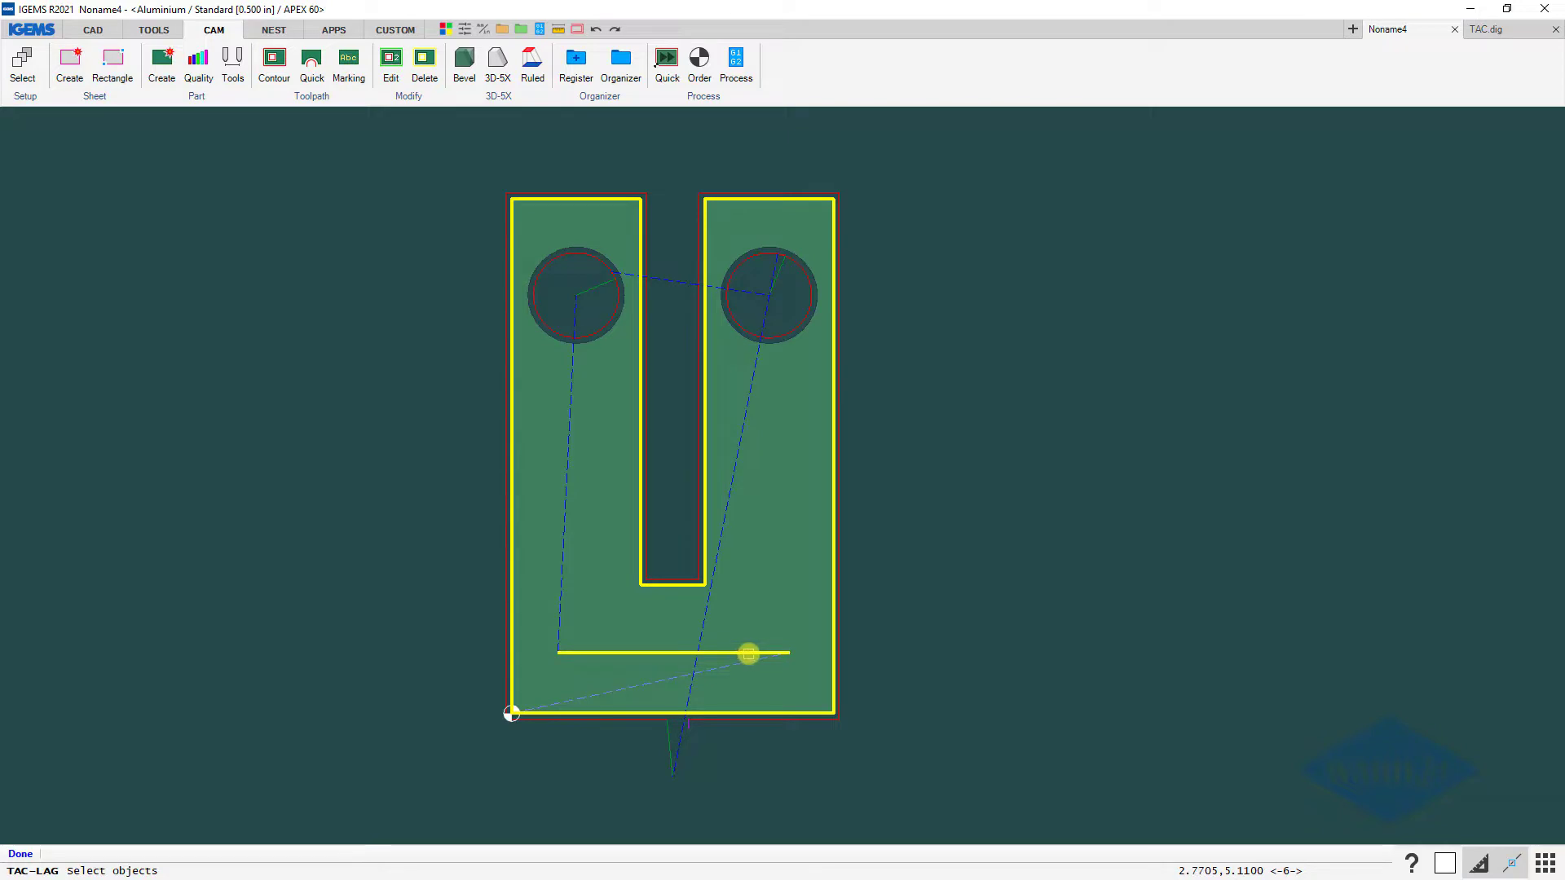
right_click(733, 628)
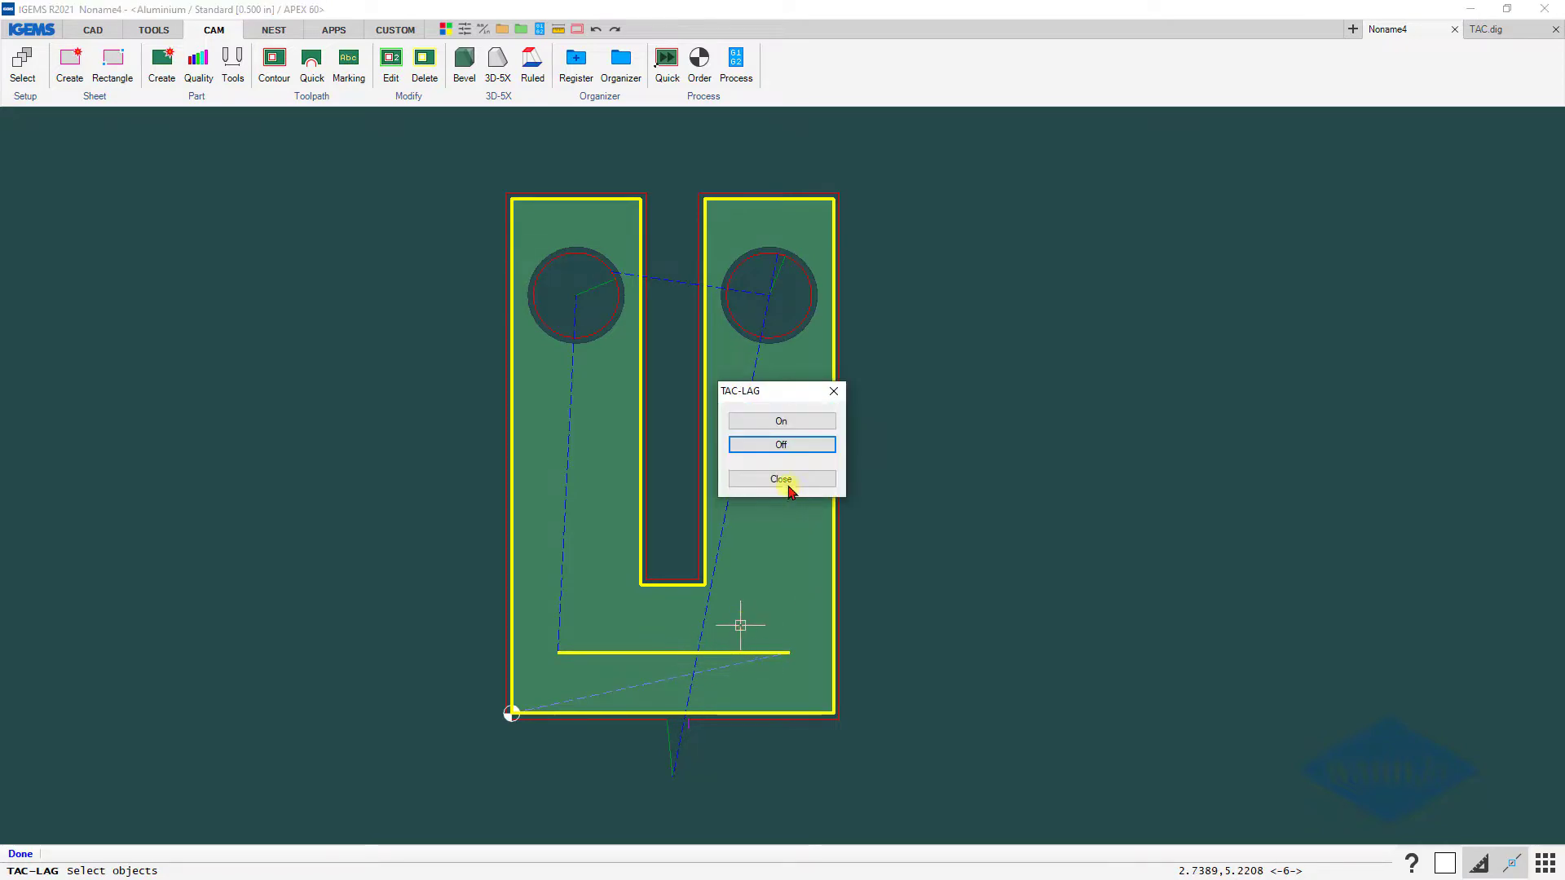
click(795, 443)
Start a 2D simulation of the aluminium part with TAC enabled and VOC off in the APEX 60 options, using the G92 work offset
click(736, 64)
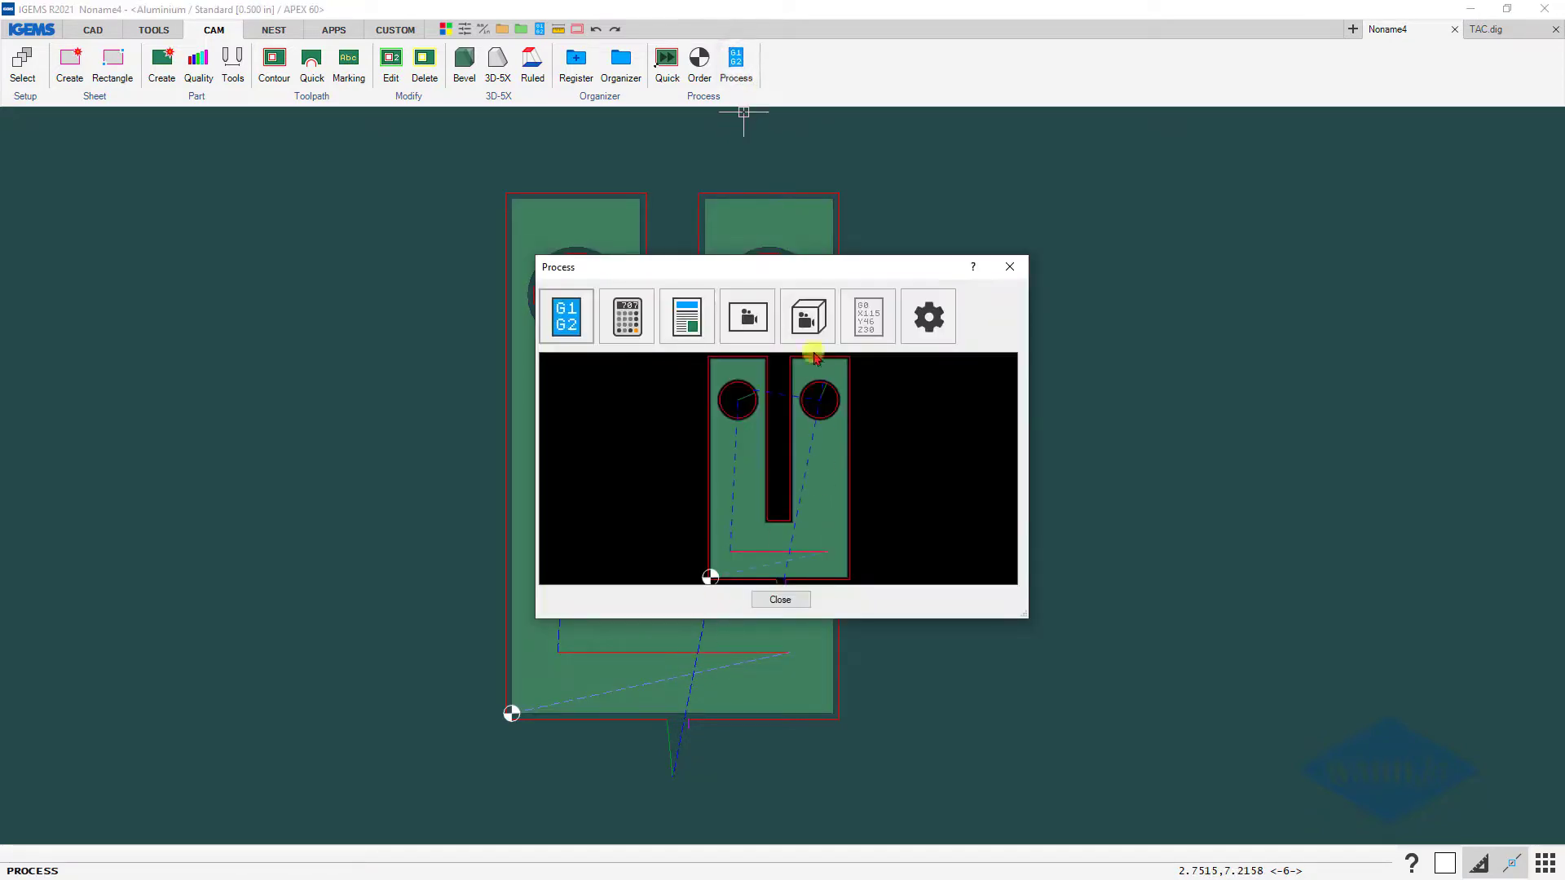
click(748, 323)
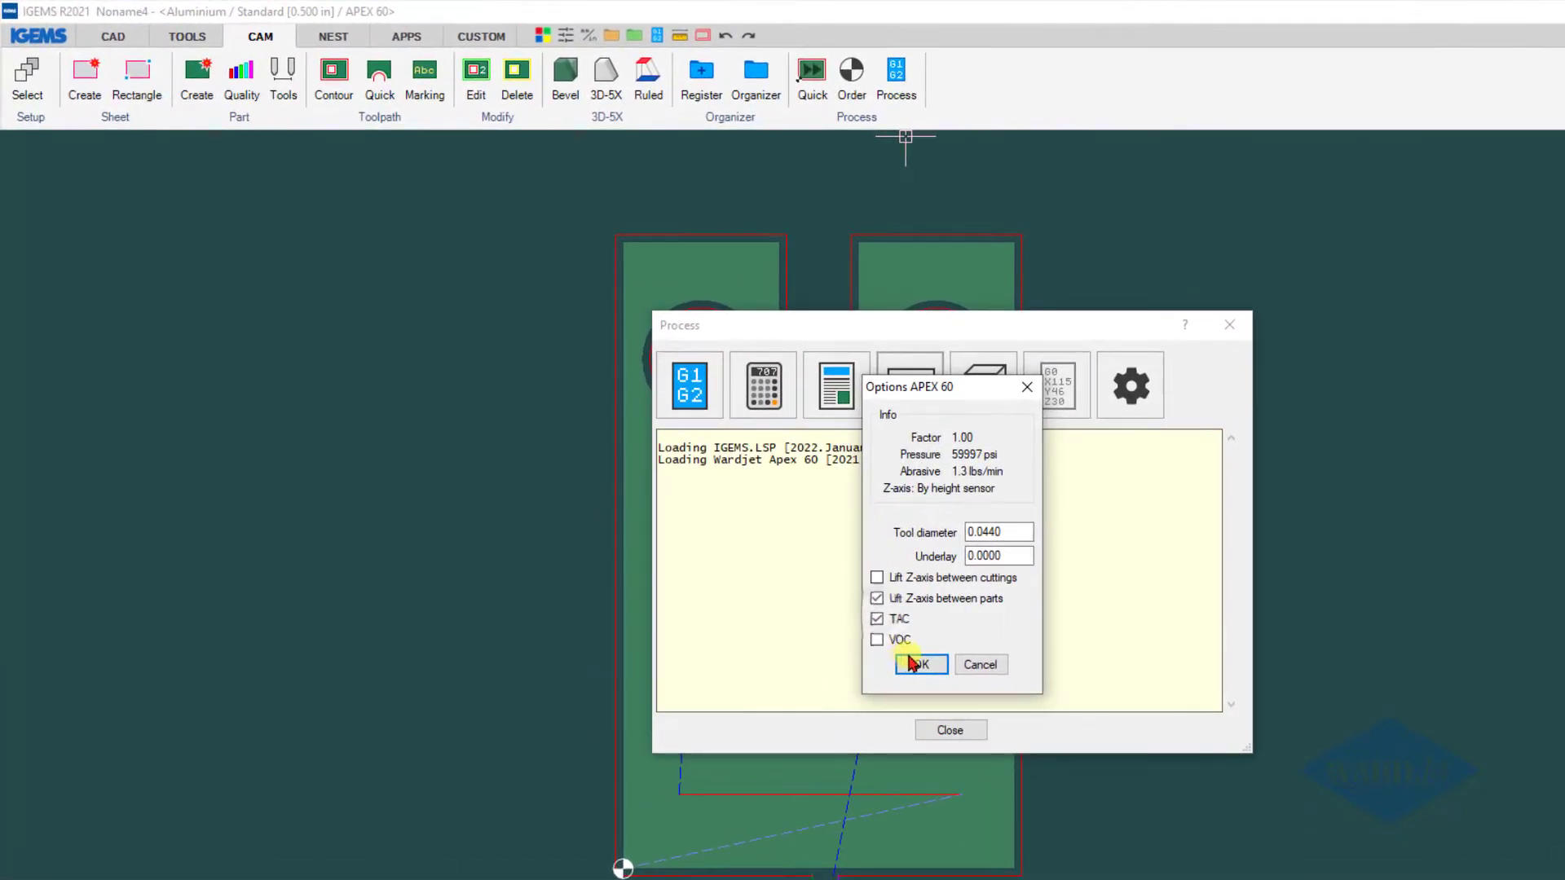
click(911, 663)
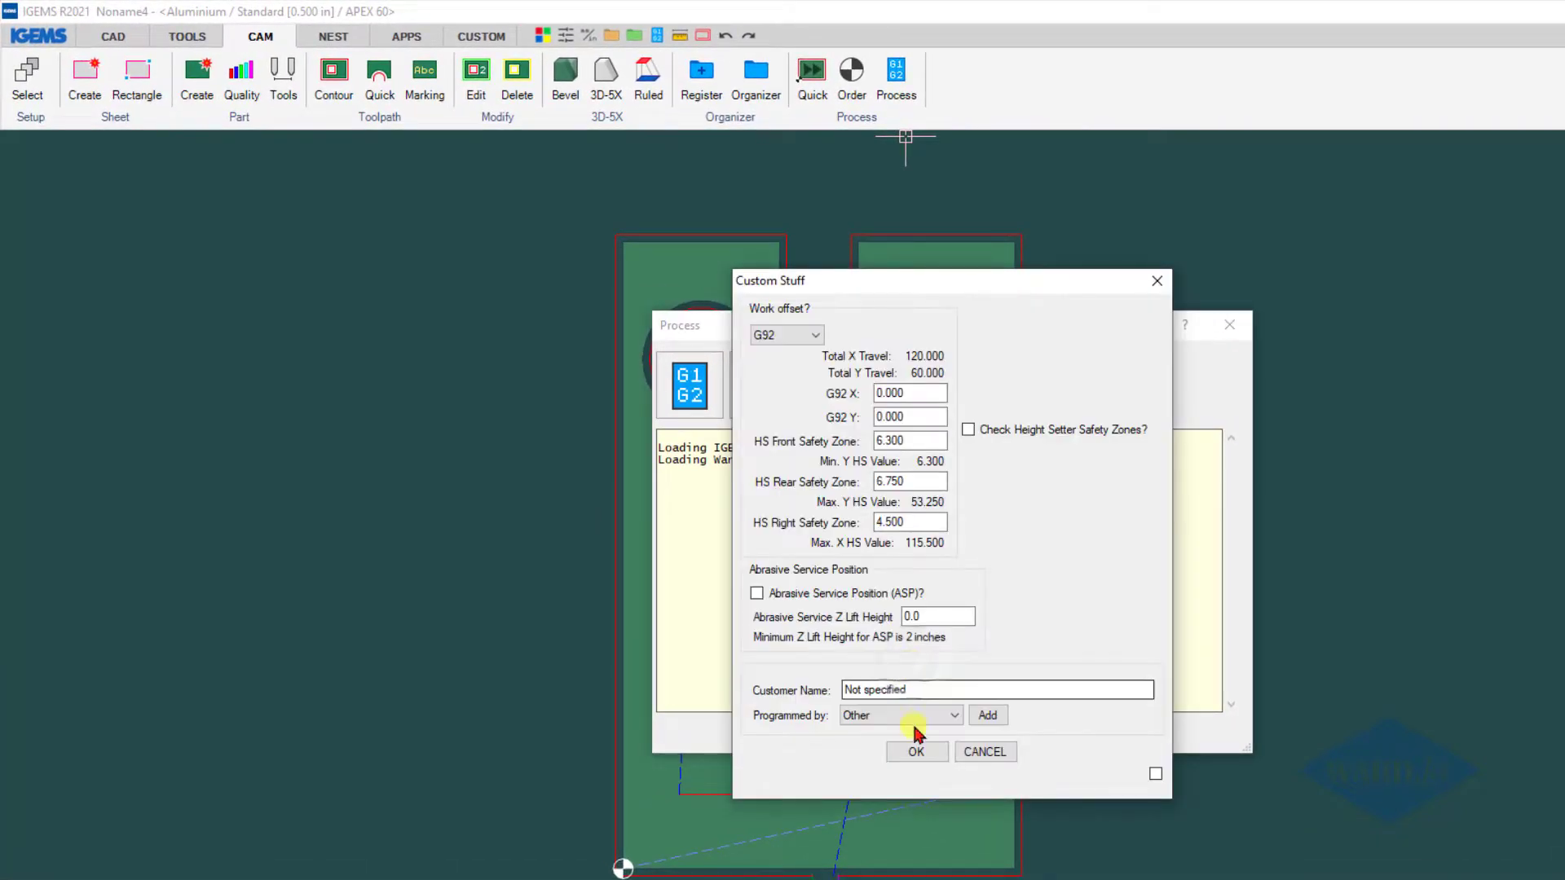
click(917, 746)
click(983, 680)
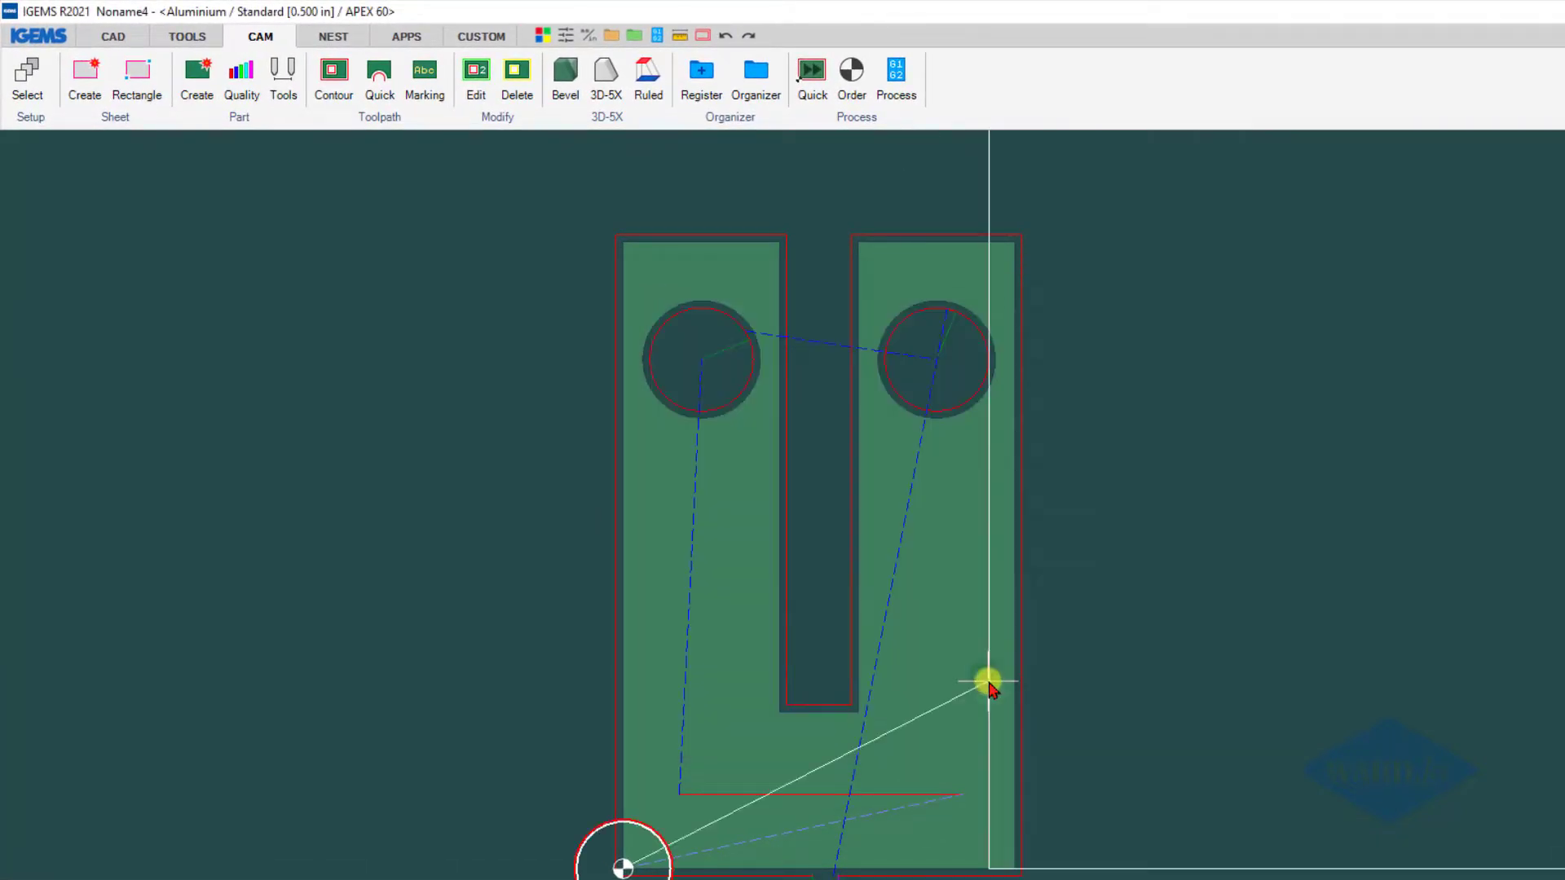
Step through the simulated code of the straight first cut to look for head angles, and close the simulation and process
click(167, 599)
click(167, 621)
click(168, 645)
click(163, 661)
click(163, 666)
click(163, 665)
click(163, 666)
click(163, 656)
click(166, 634)
click(167, 623)
click(172, 611)
click(167, 599)
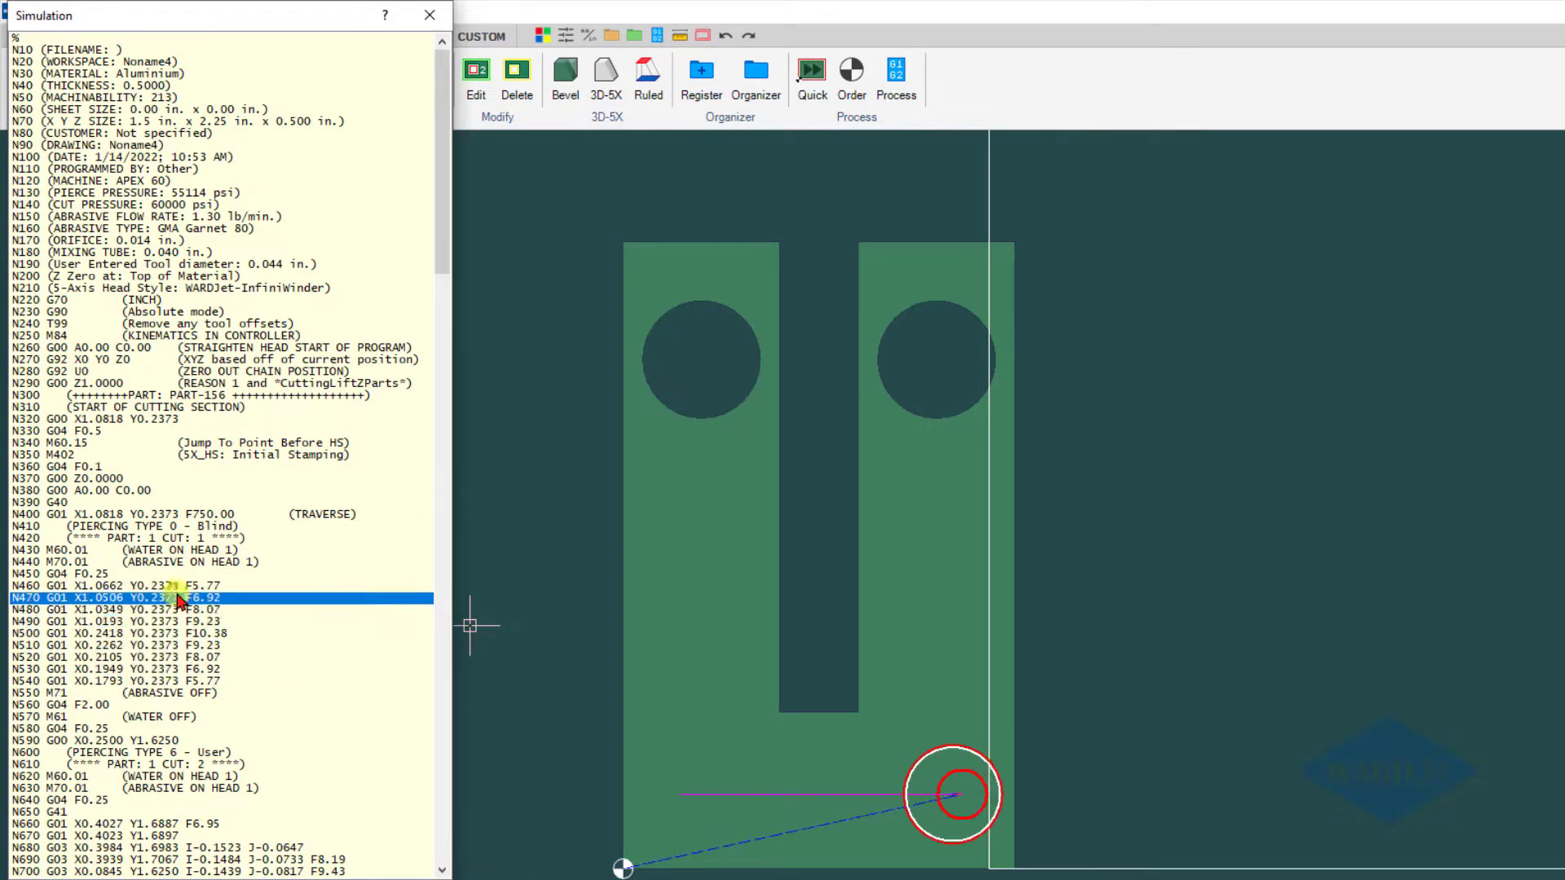
click(437, 23)
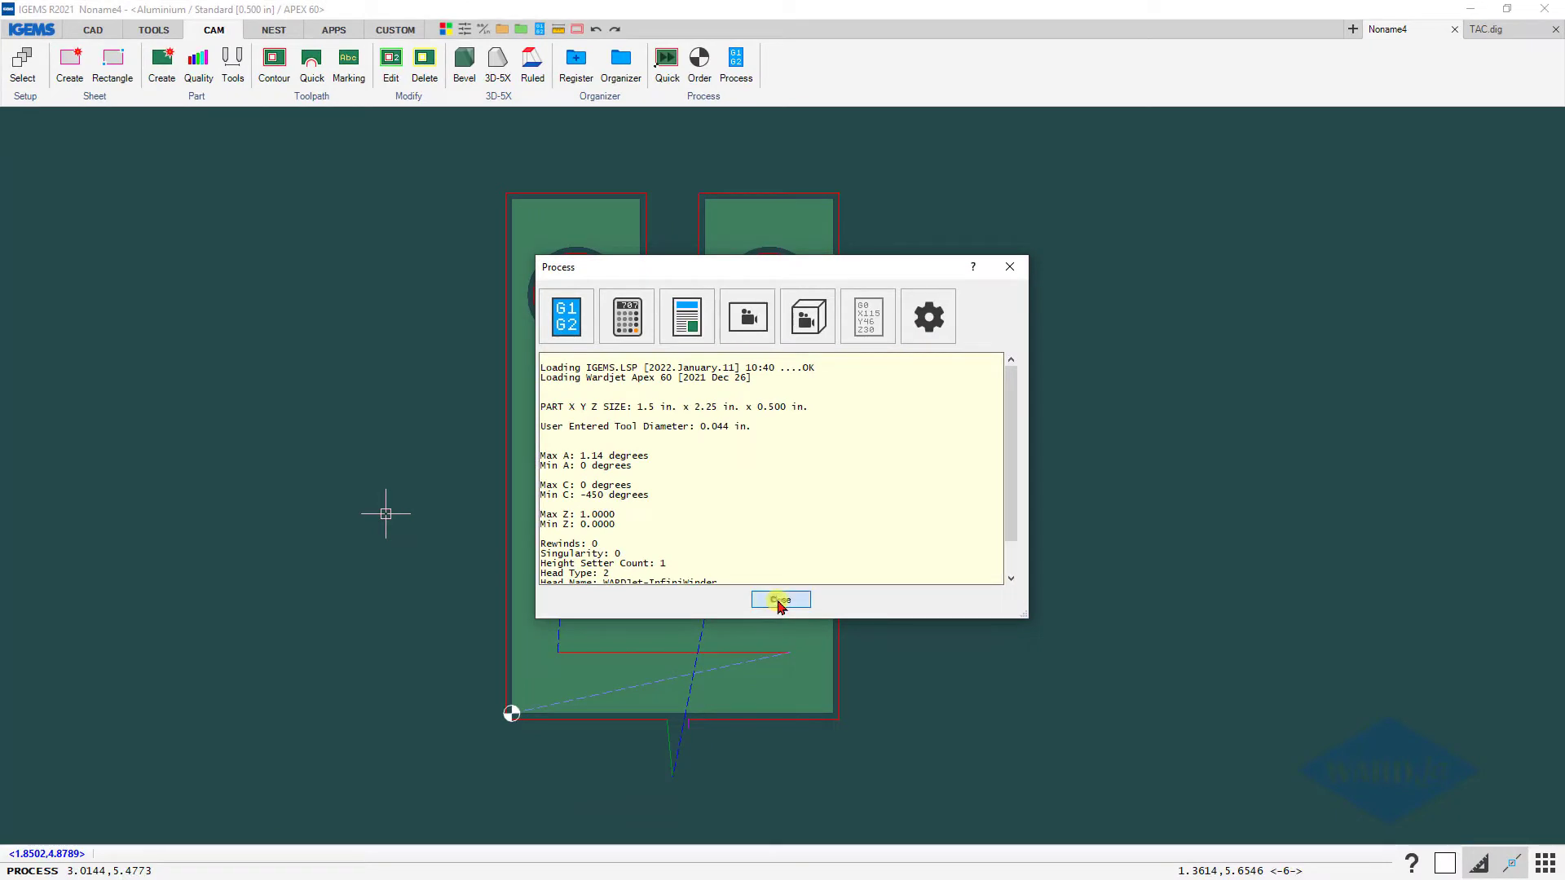
click(779, 601)
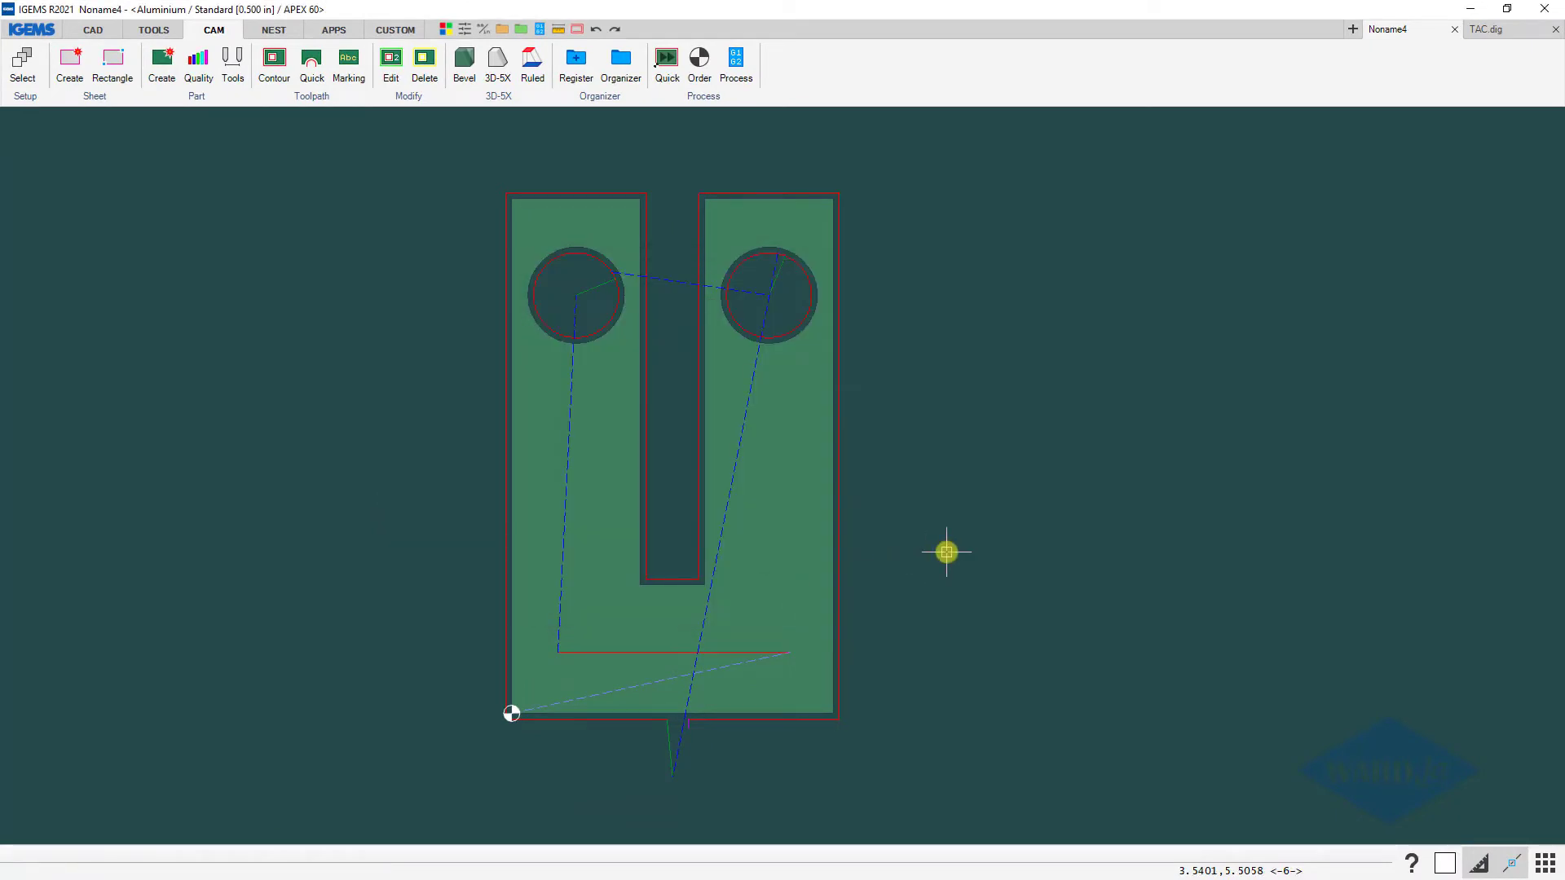